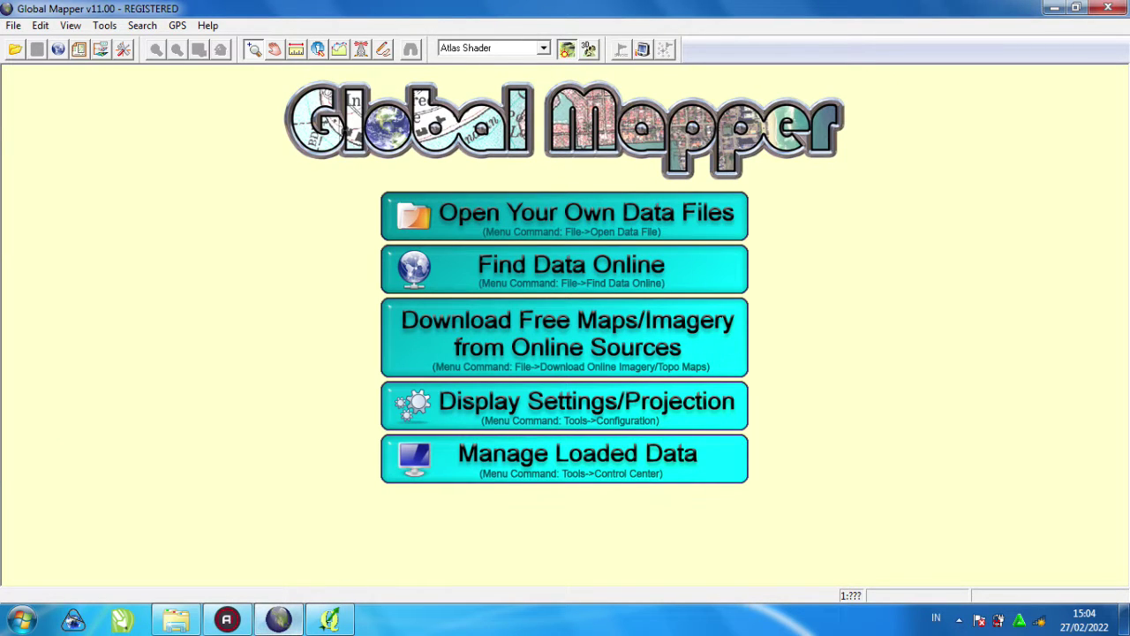
# - Load the GPS points file Titik_20-MEI-19.gpx from the poin lokasi 1 folder
pyautogui.click(577, 210)
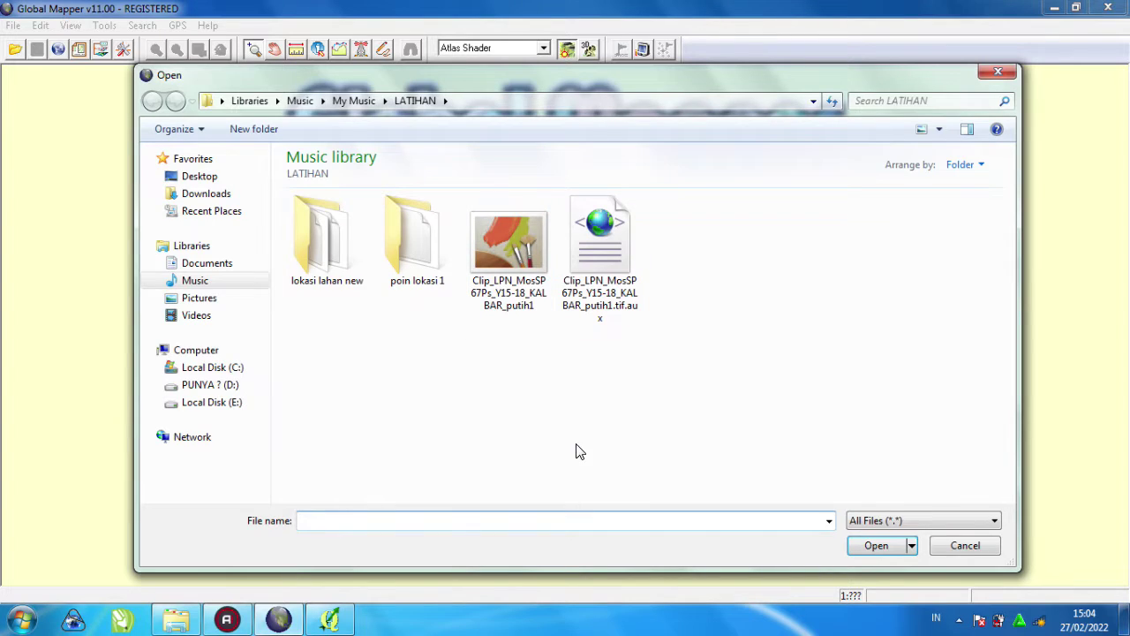
pyautogui.doubleClick(422, 272)
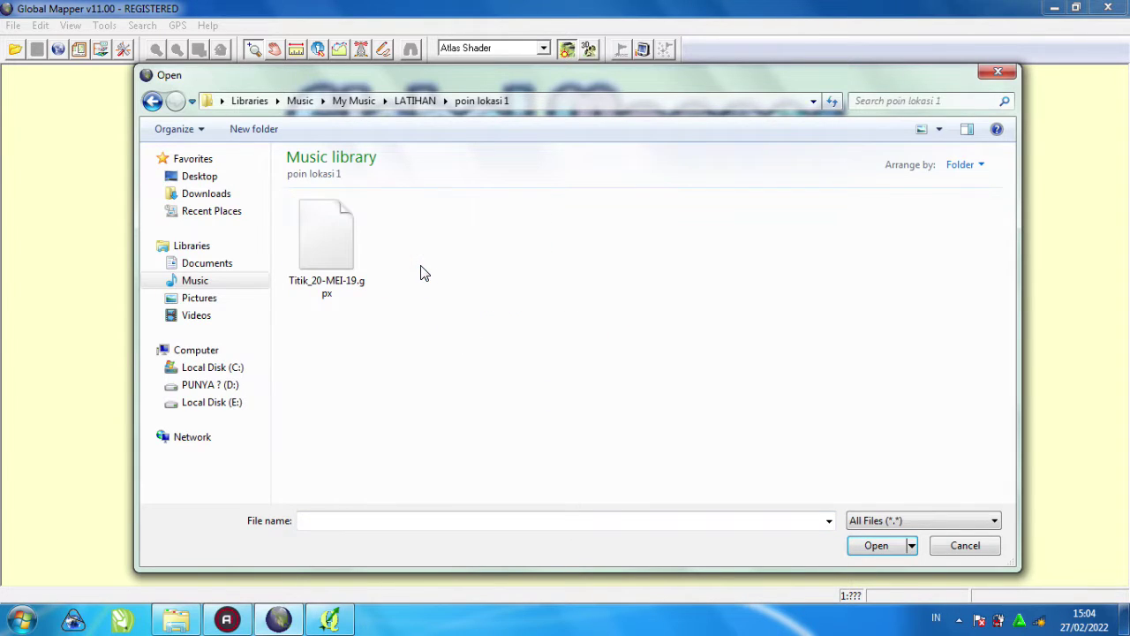
pyautogui.click(344, 263)
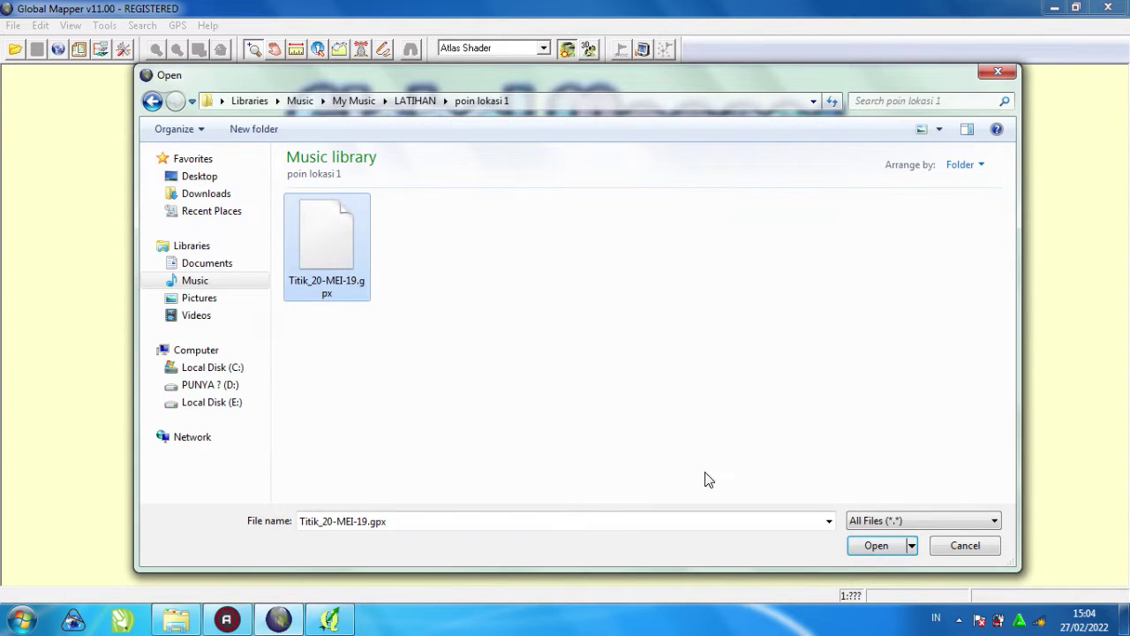
pyautogui.click(876, 550)
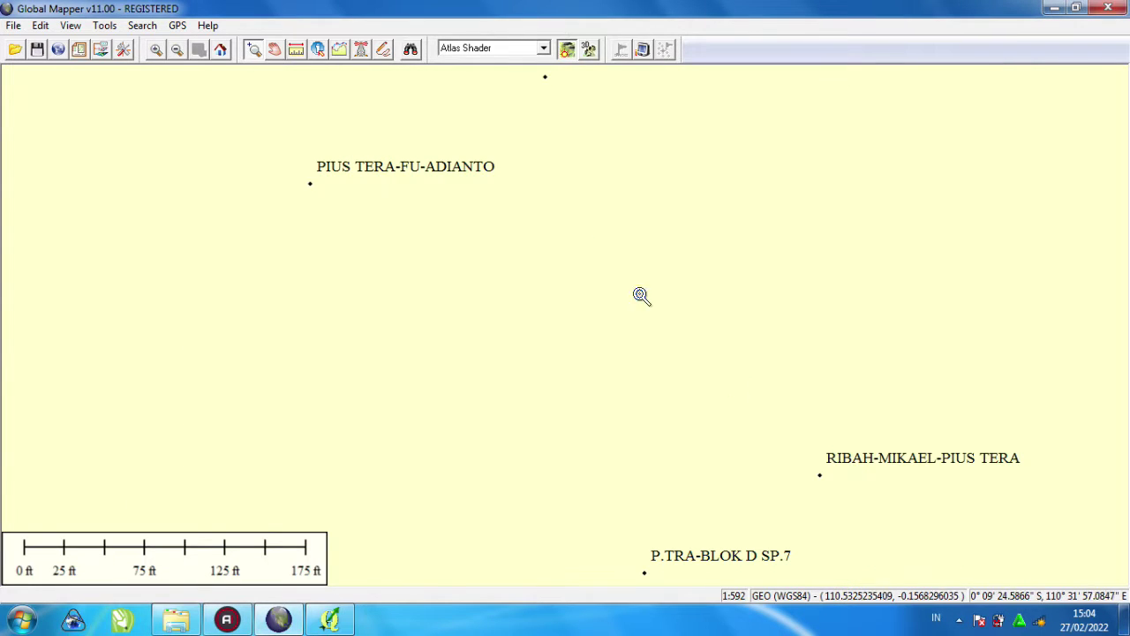
pyautogui.scroll(-1, 573, 226)
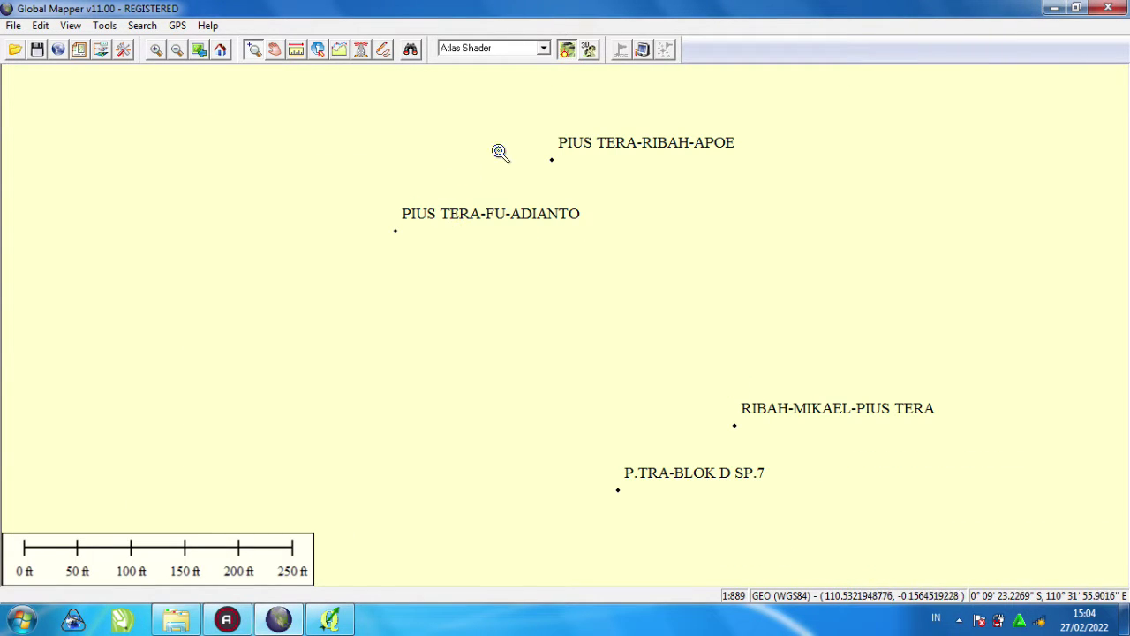
# - Export the loaded points as a shapefile named "poin lahan 1" in the LATIHAN/poin lokasi 1 folder
pyautogui.click(11, 25)
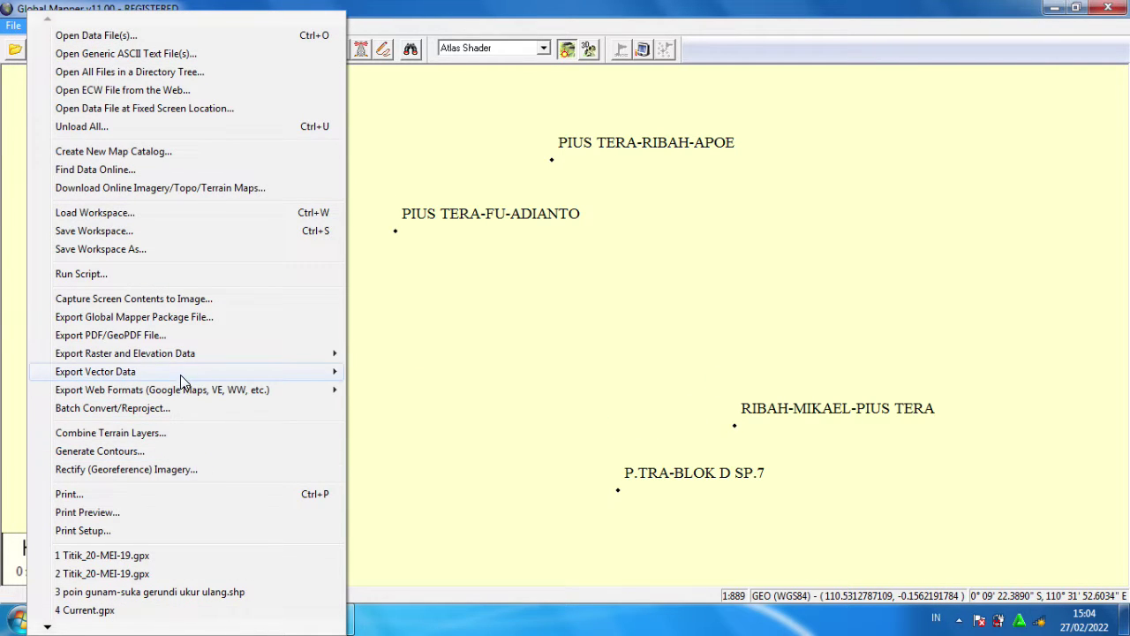
pyautogui.moveTo(181, 374)
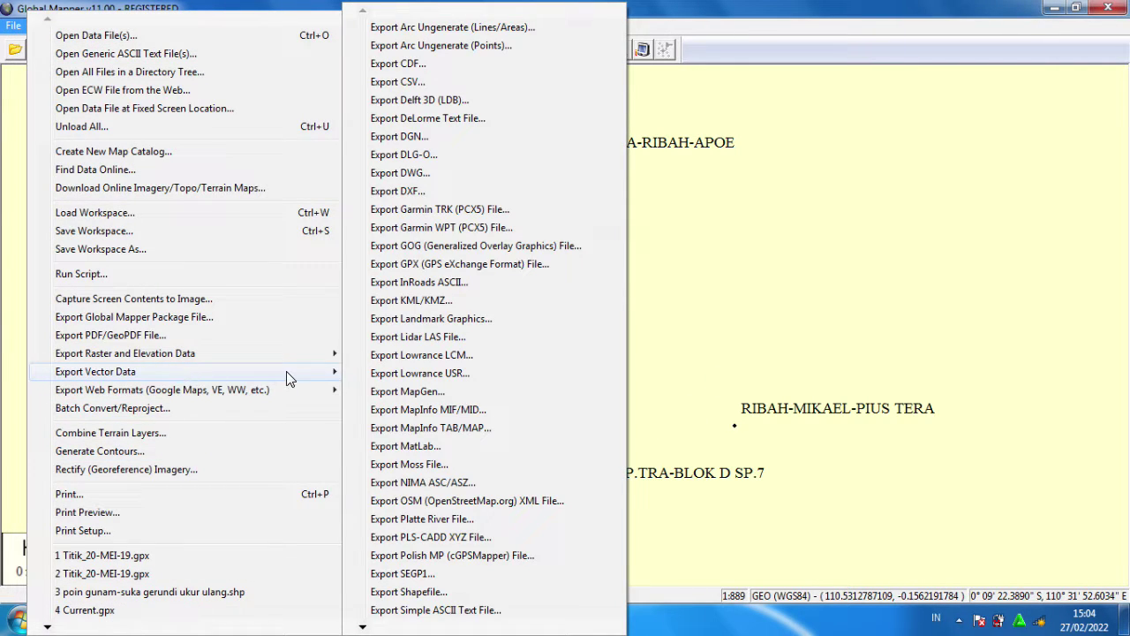
pyautogui.click(399, 592)
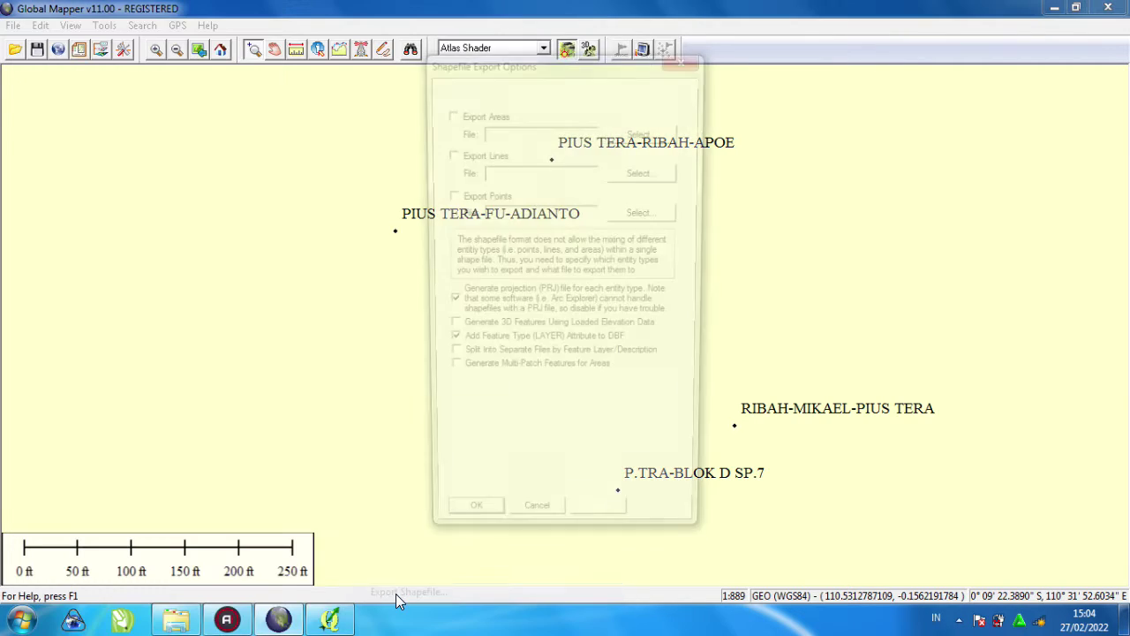
pyautogui.click(447, 196)
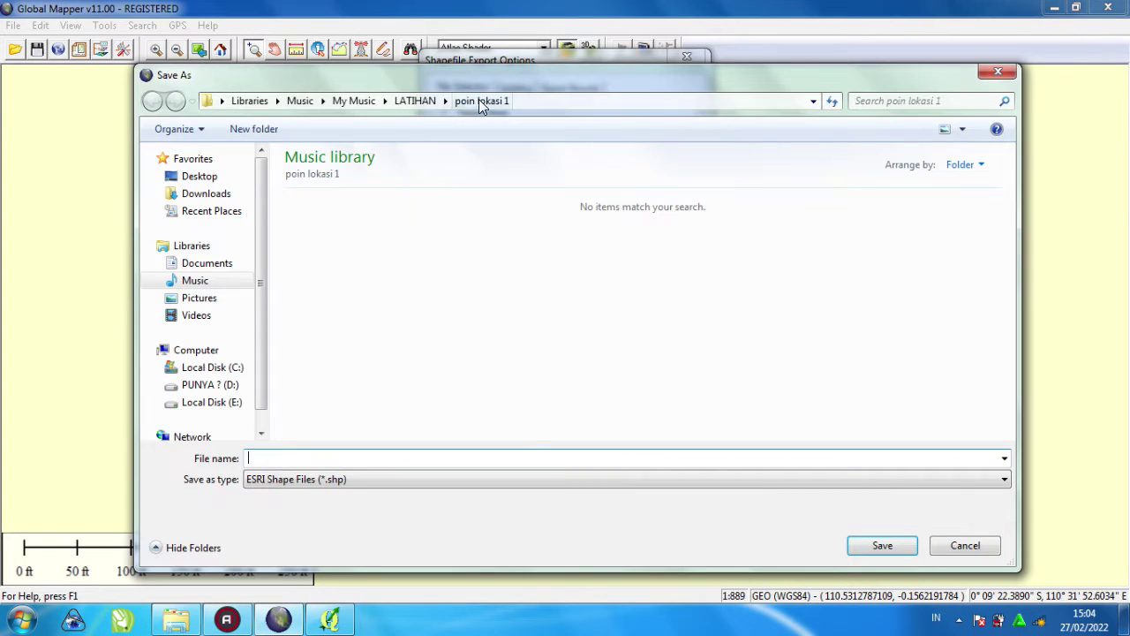
pyautogui.click(413, 101)
pyautogui.doubleClick(427, 256)
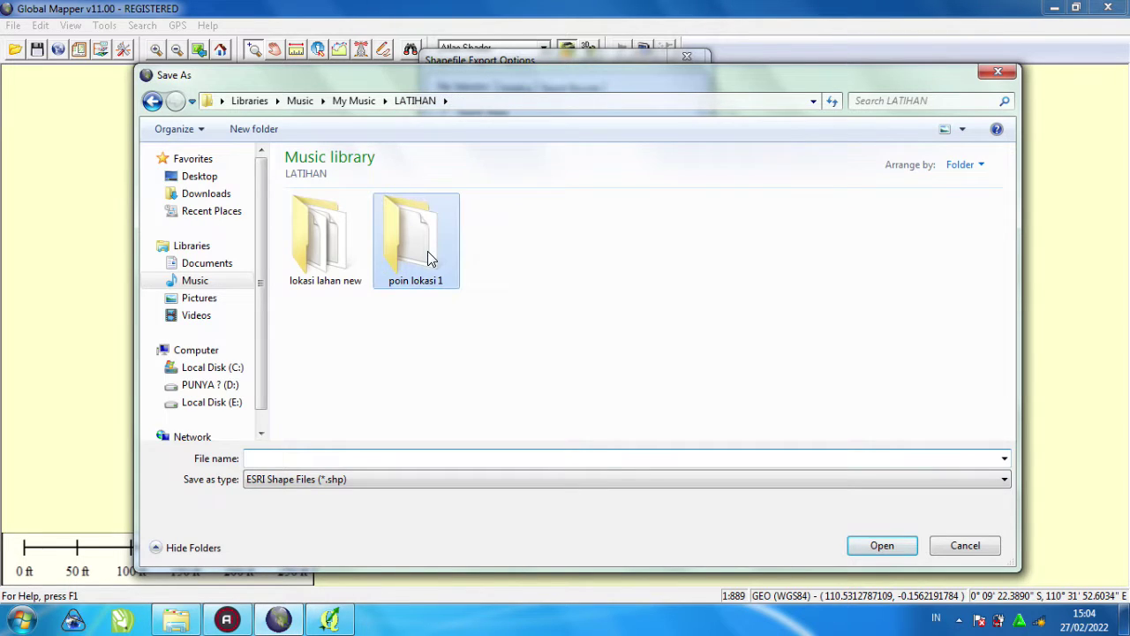
pyautogui.click(328, 457)
pyautogui.write('poin')
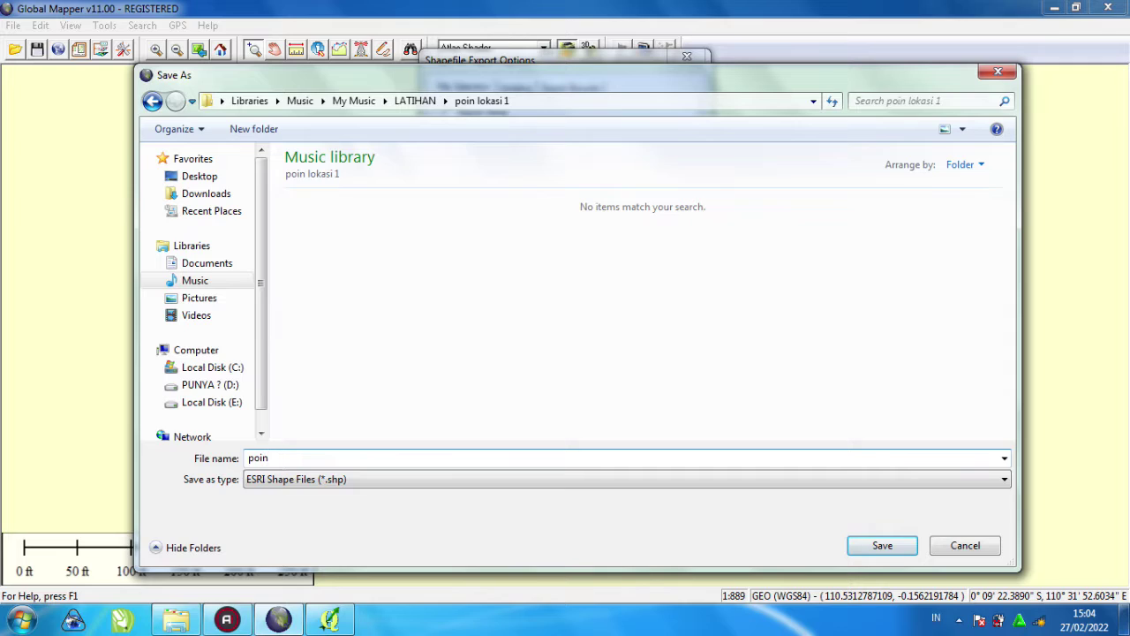
pyautogui.write(' lahan 1')
pyautogui.click(881, 547)
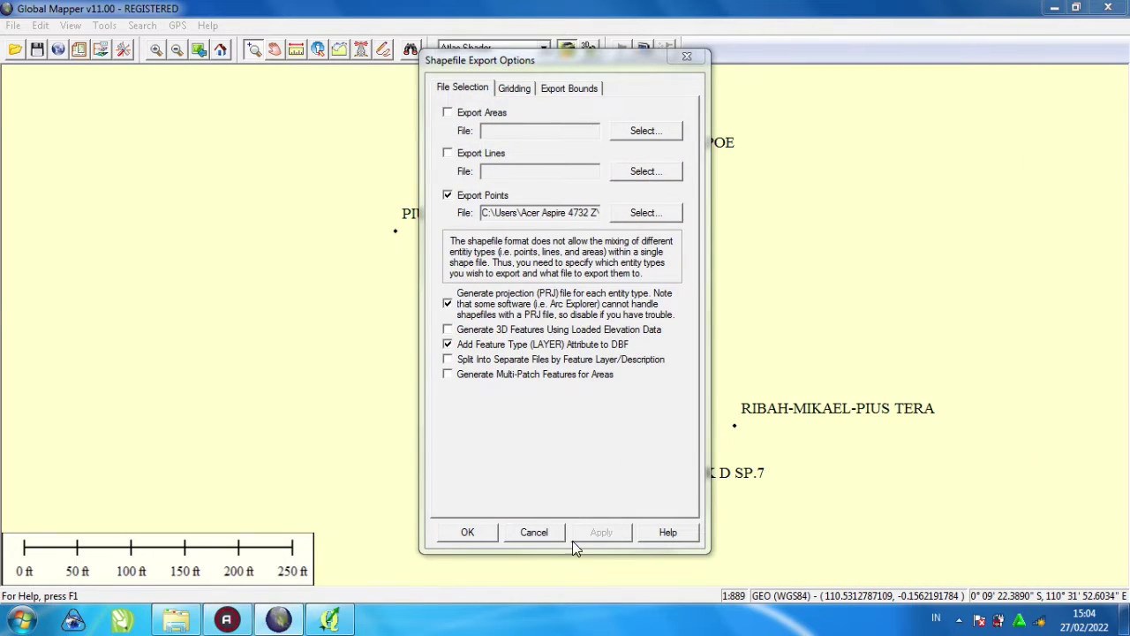
pyautogui.click(468, 532)
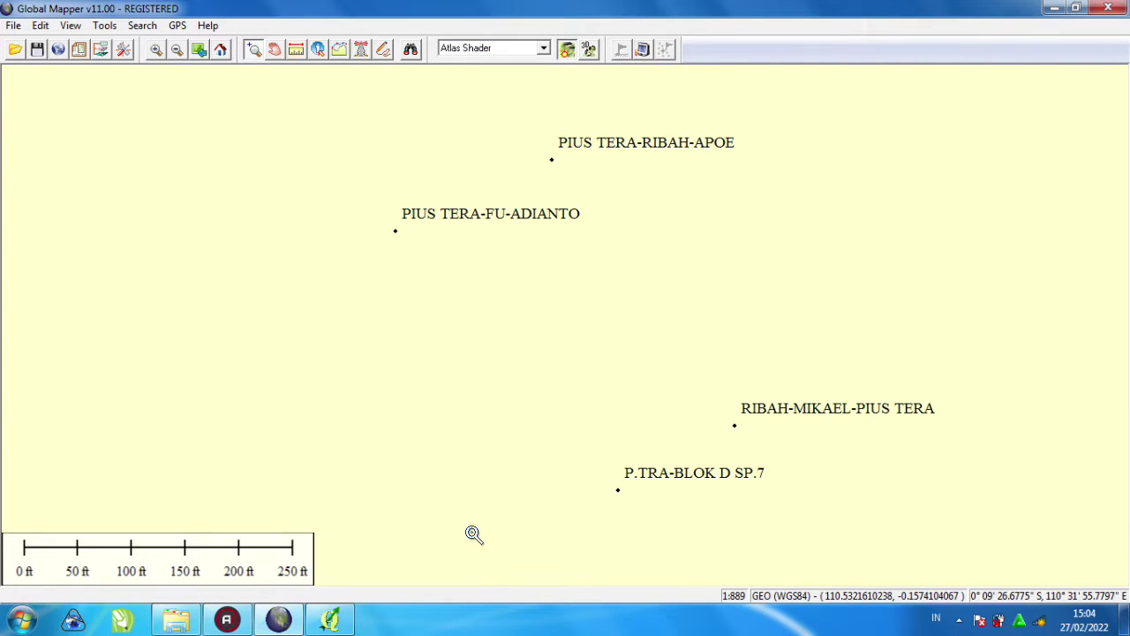
# - Switch to QGIS and add poin lahan 1.shp from the poin lokasi 1 folder above the imagery layer
pyautogui.click(336, 622)
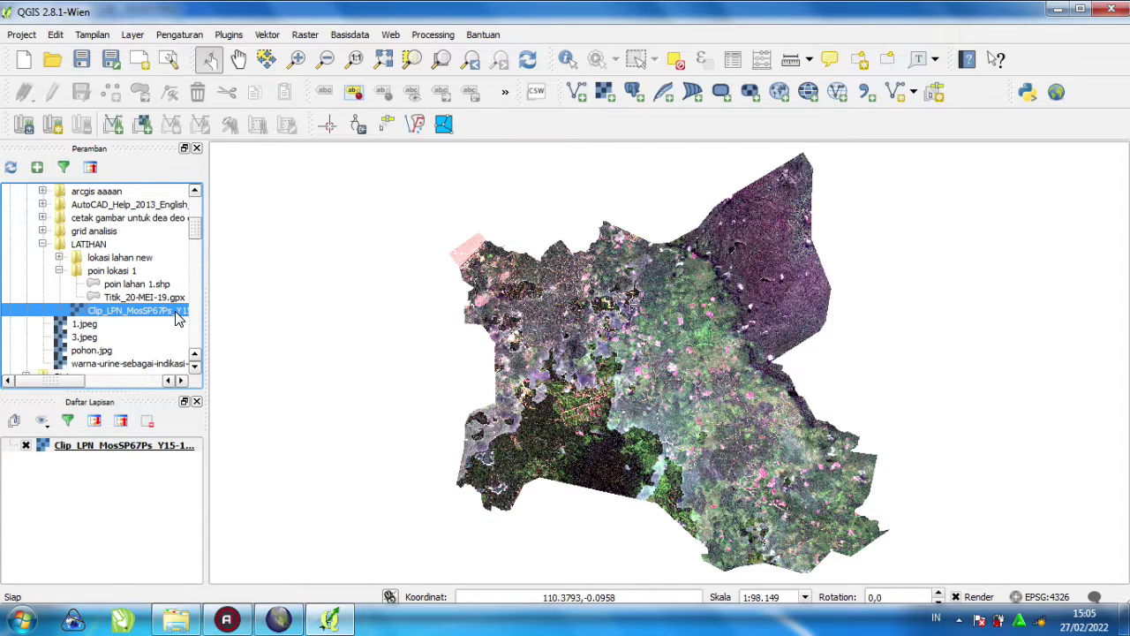
pyautogui.doubleClick(80, 271)
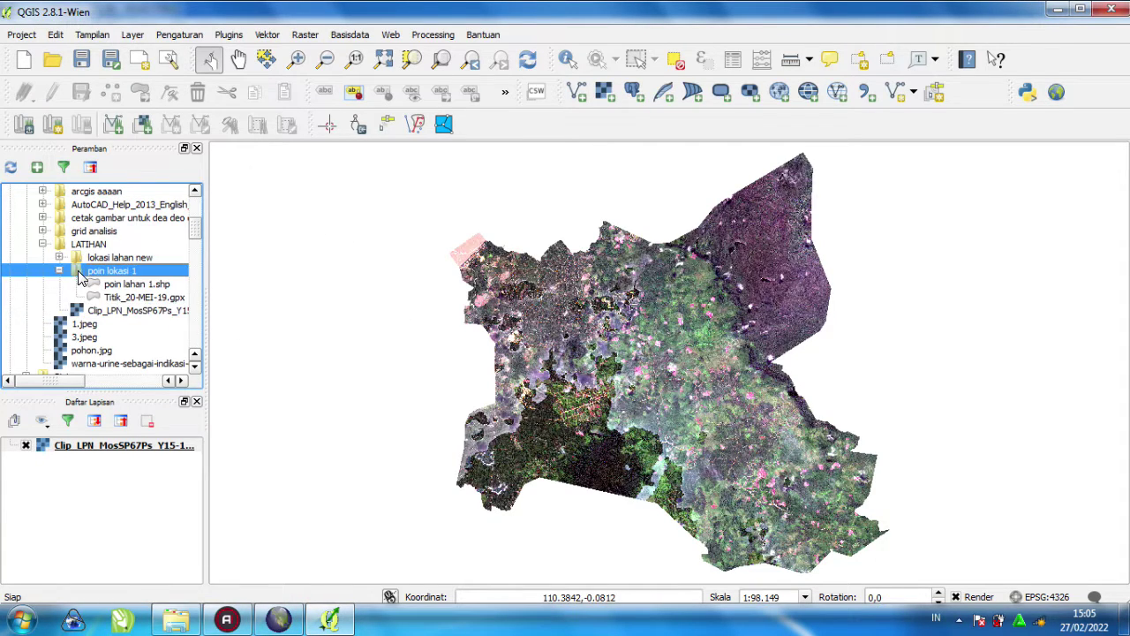
pyautogui.doubleClick(82, 271)
pyautogui.click(125, 285)
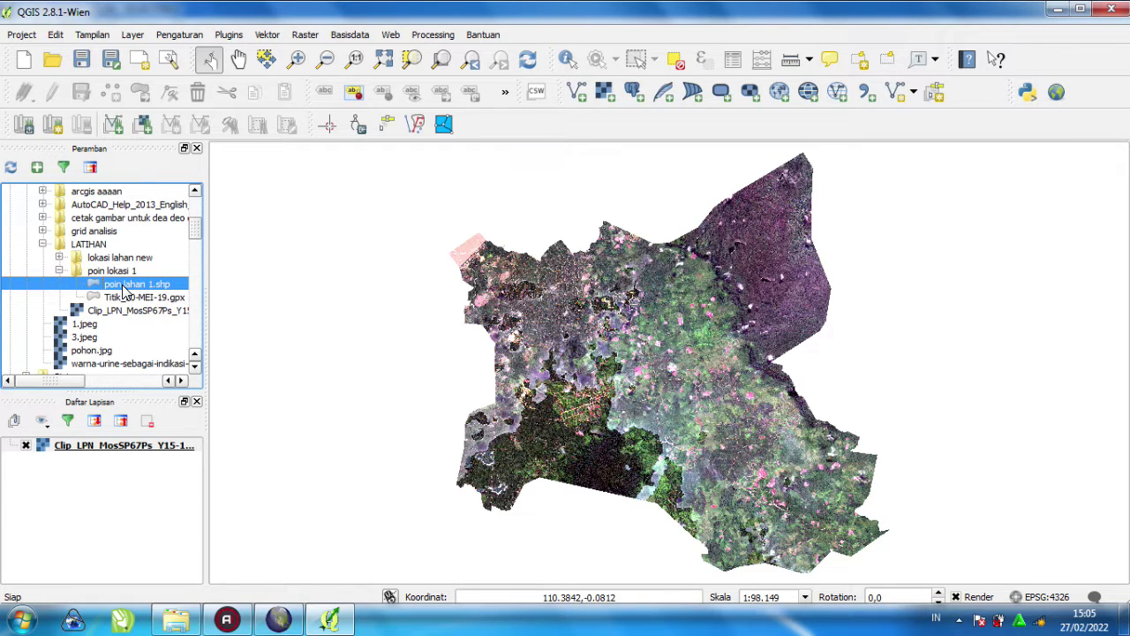
pyautogui.moveTo(124, 285); pyautogui.dragTo(78, 475)
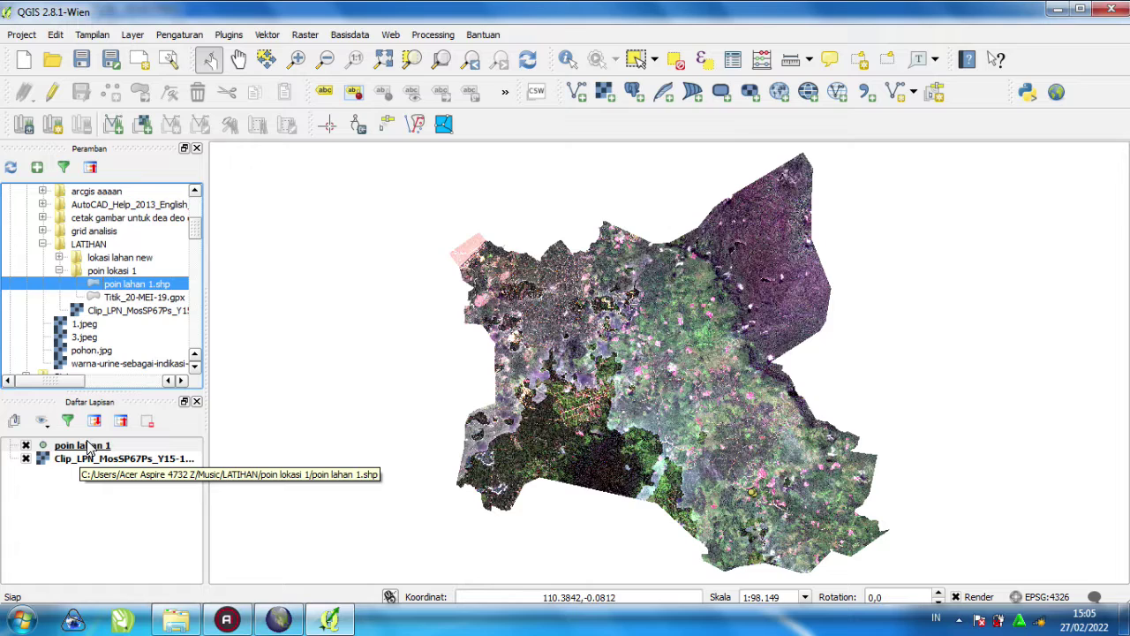
# - Zoom to the poin lahan 1 layer and examine where its points fall on the imagery
pyautogui.rightClick(84, 447)
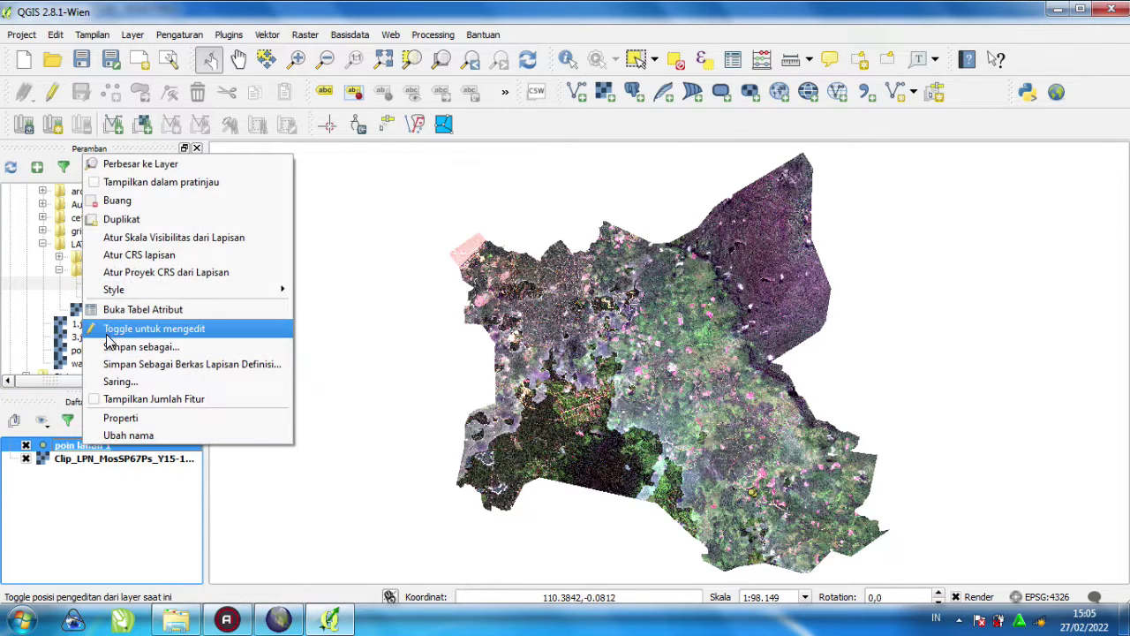
pyautogui.click(144, 164)
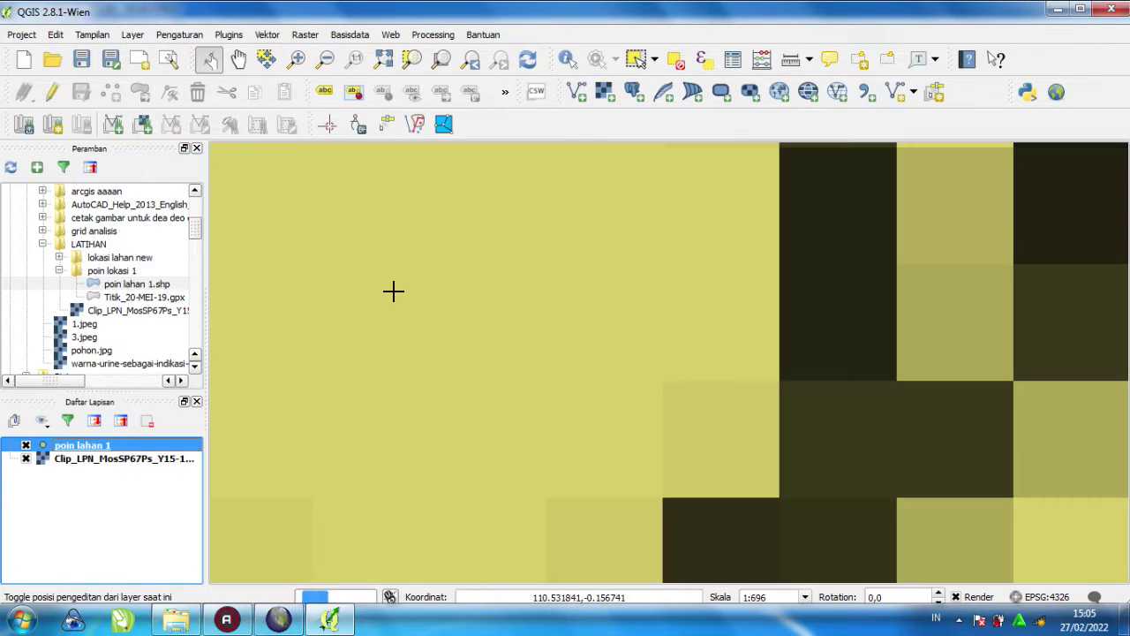
pyautogui.scroll(3, 551, 351)
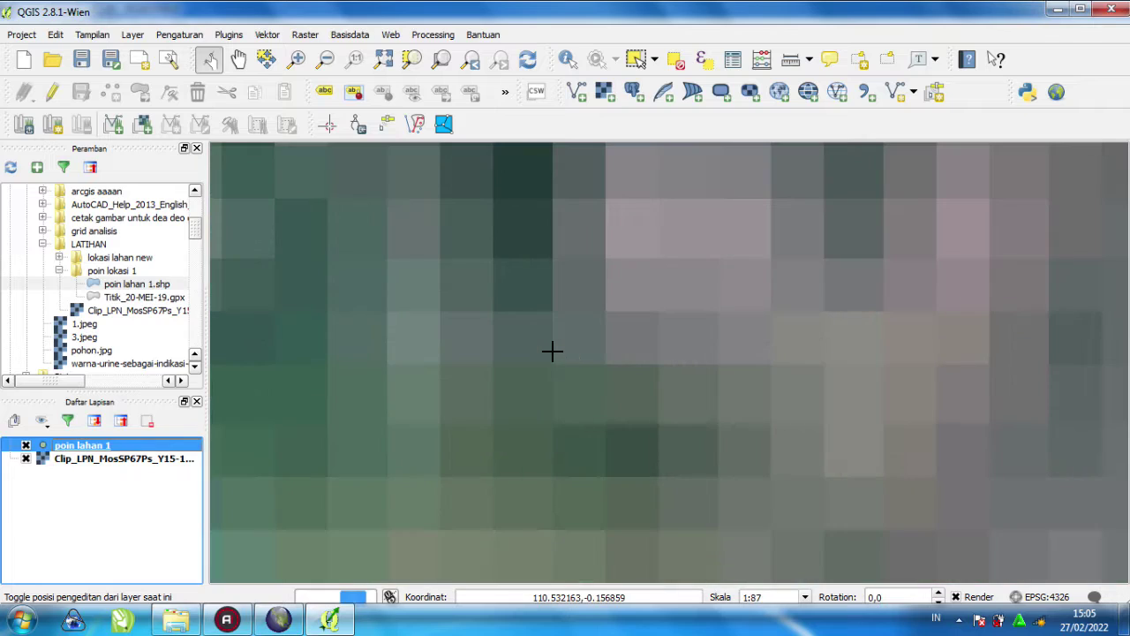
pyautogui.scroll(-1, 552, 352)
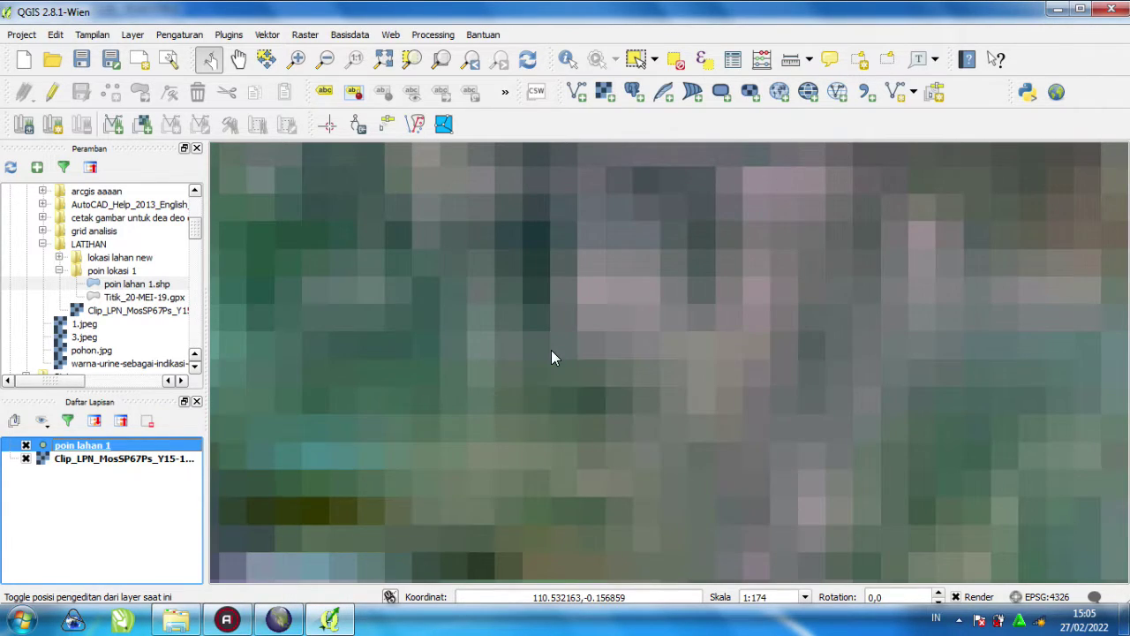
pyautogui.scroll(-2, 550, 357)
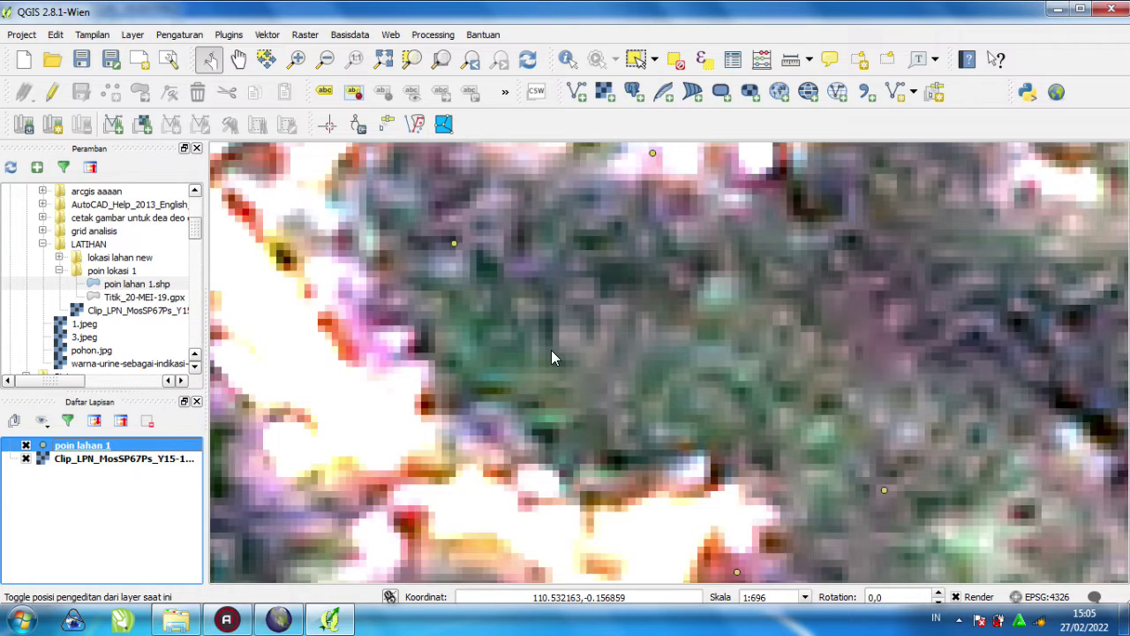
pyautogui.scroll(-1, 551, 357)
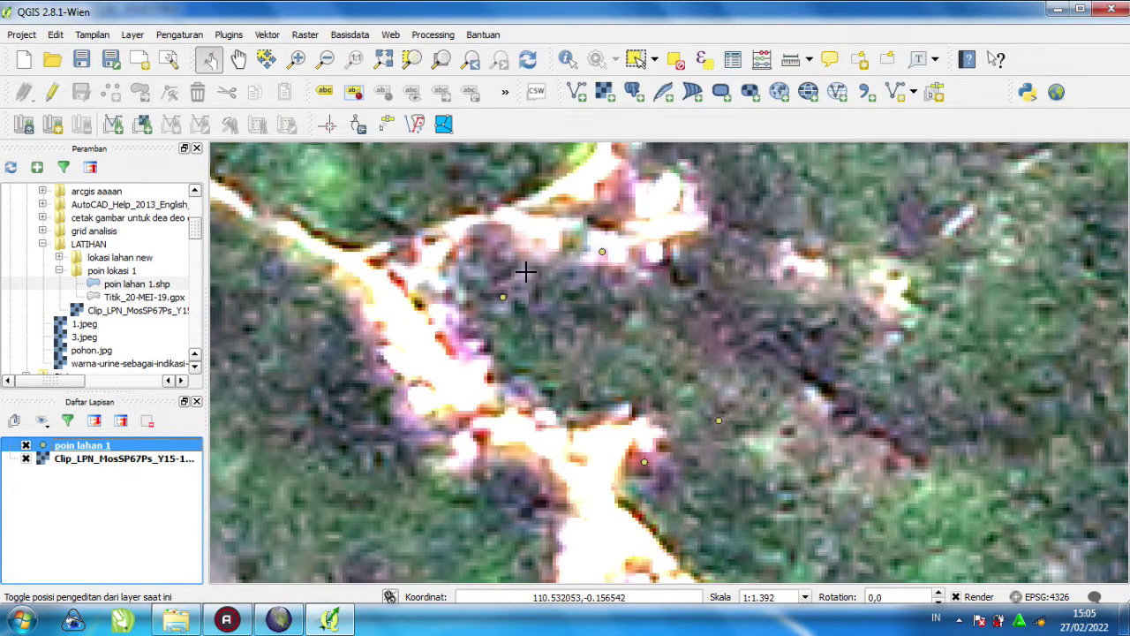
pyautogui.rightClick(135, 447)
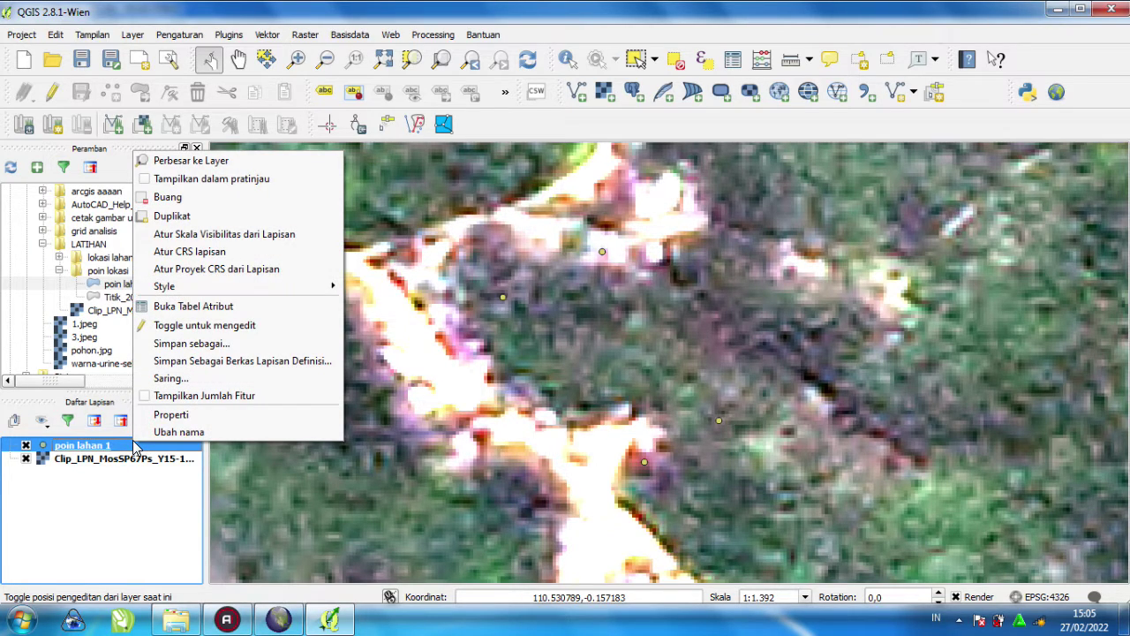
pyautogui.click(128, 455)
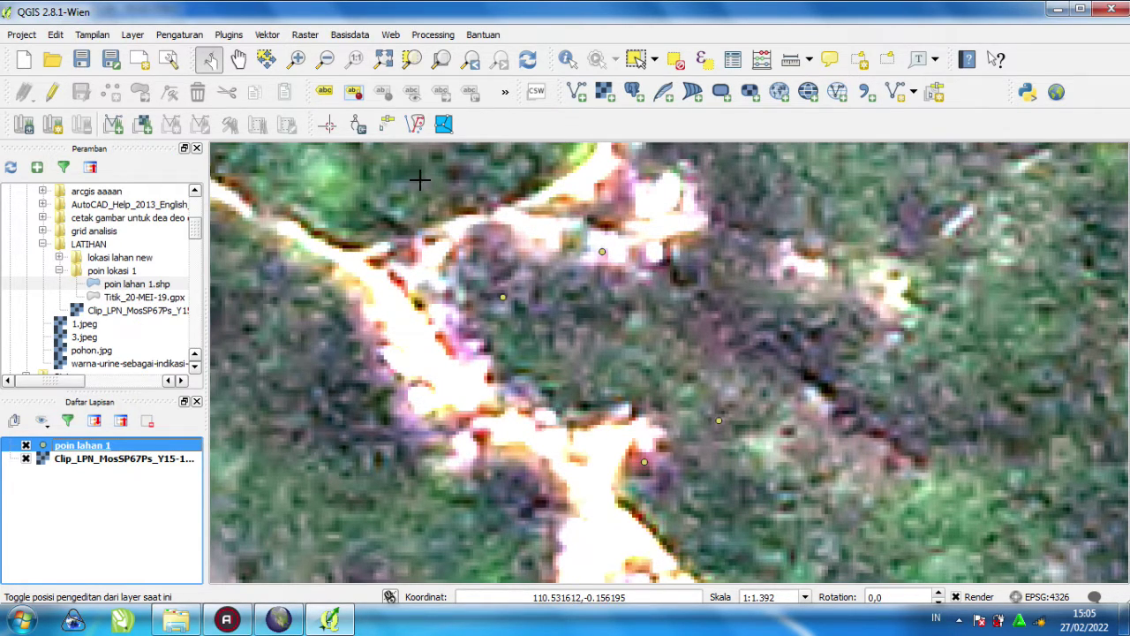
# - Label the poin lahan 1 layer with its NAME field and enable a text buffer around the labels
pyautogui.click(325, 92)
pyautogui.click(309, 125)
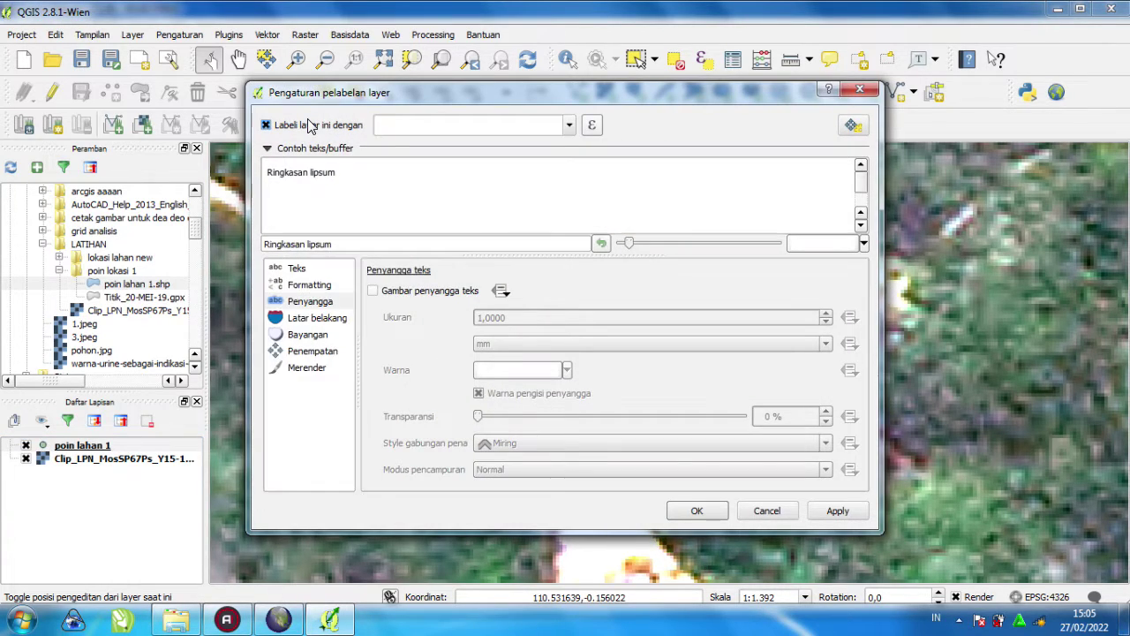
pyautogui.click(569, 126)
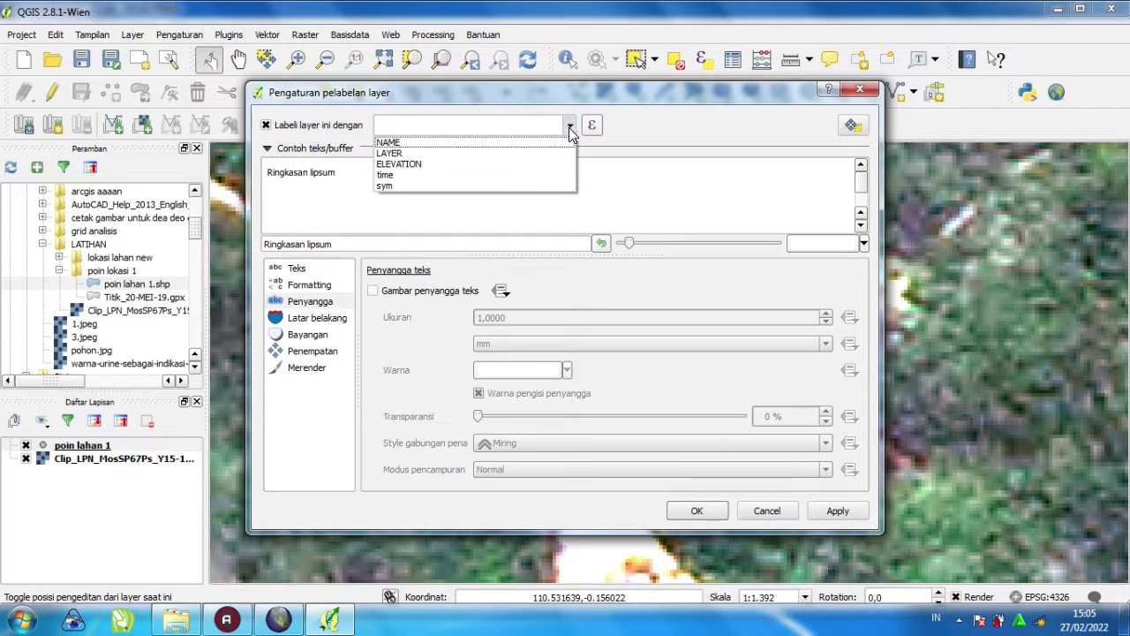
pyautogui.click(422, 142)
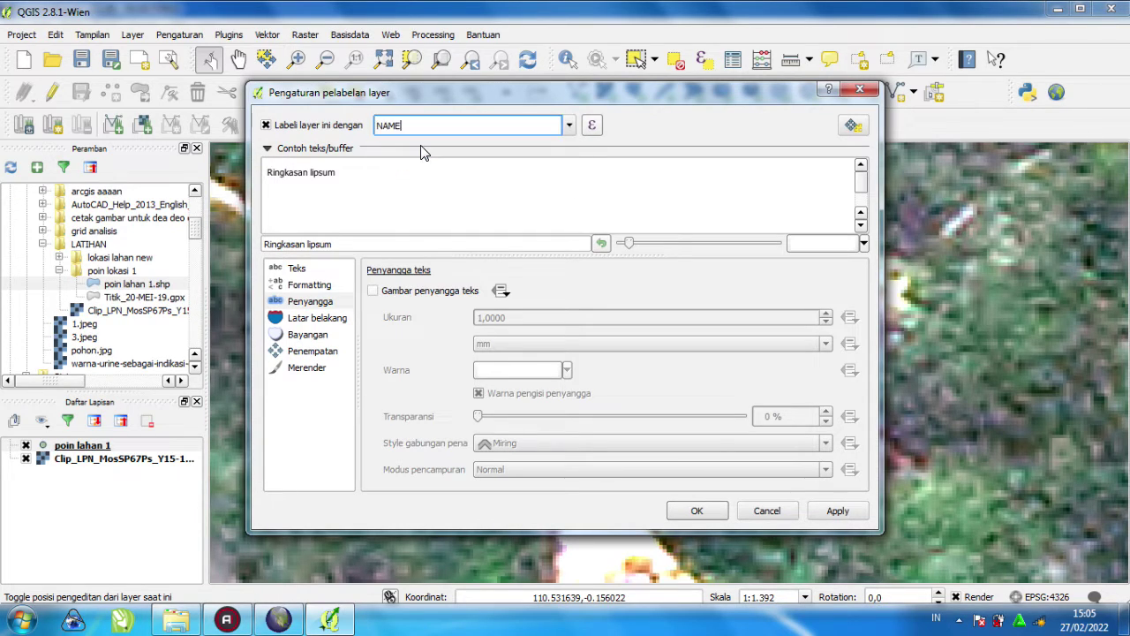
pyautogui.click(300, 304)
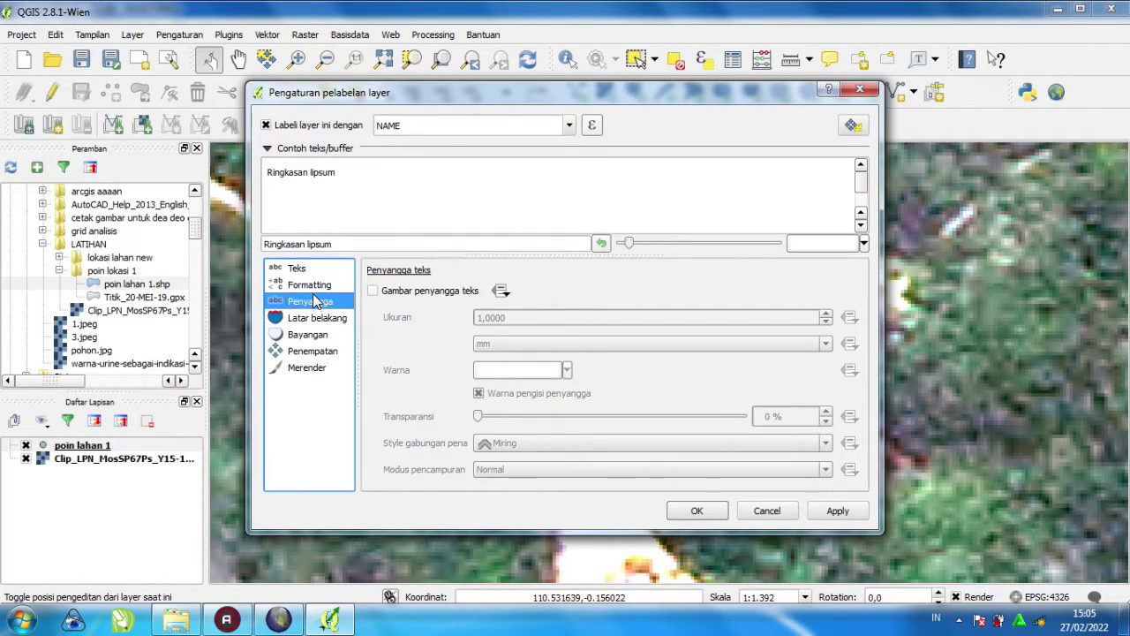
pyautogui.click(431, 293)
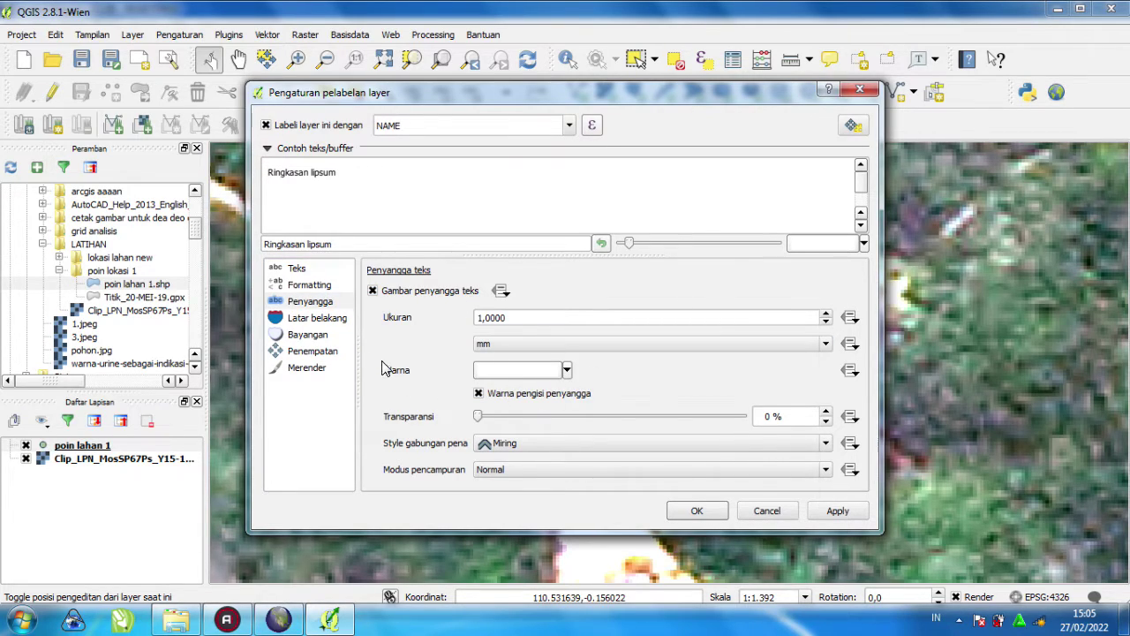
pyautogui.click(304, 305)
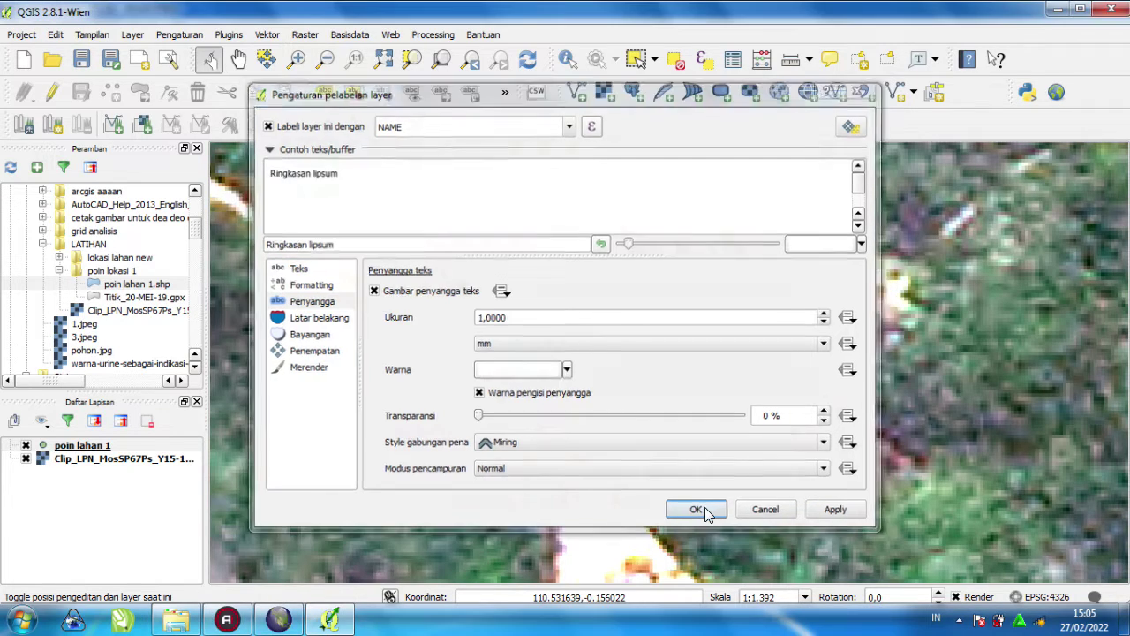
pyautogui.click(702, 509)
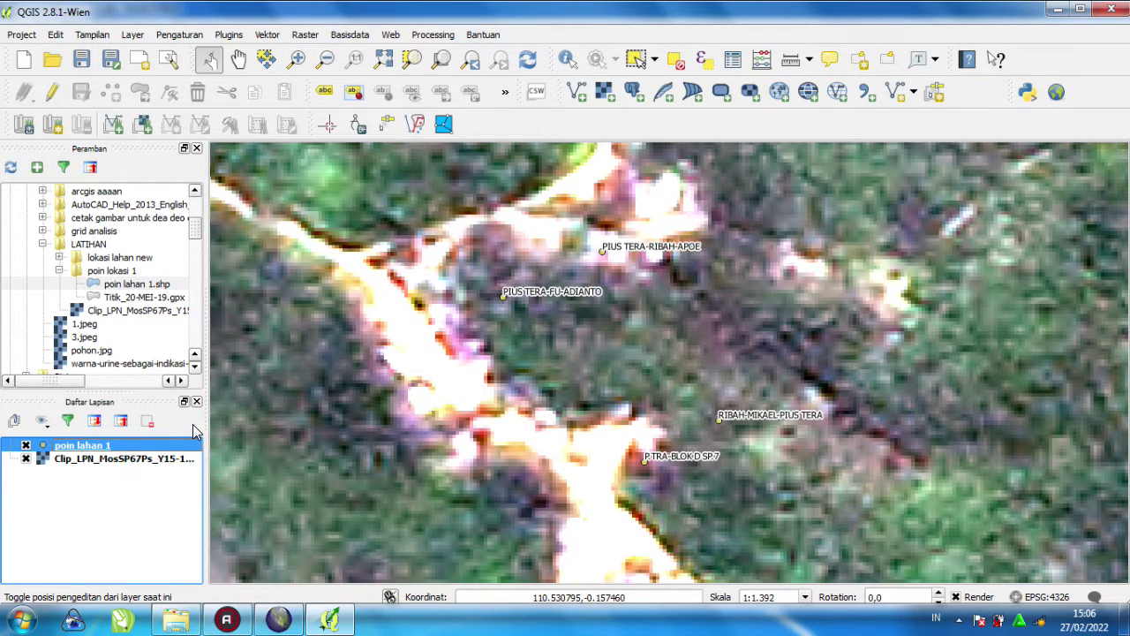
# - Start a new polygon shapefile layer and add a text attribute named "nama lokas" to its attribute list
pyautogui.click(914, 93)
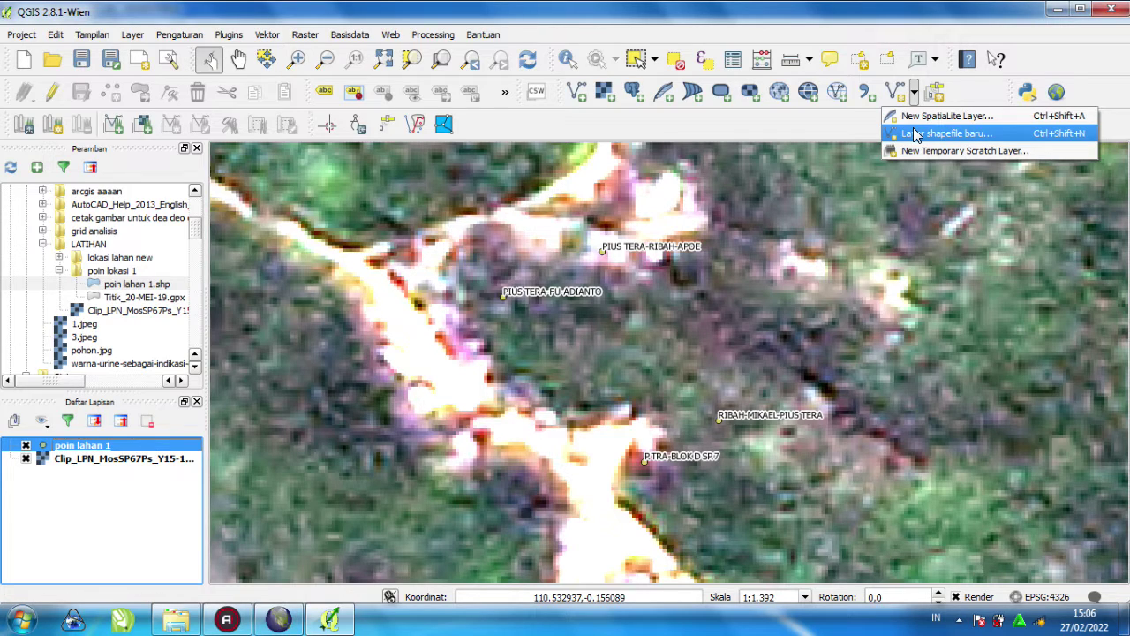
pyautogui.click(915, 133)
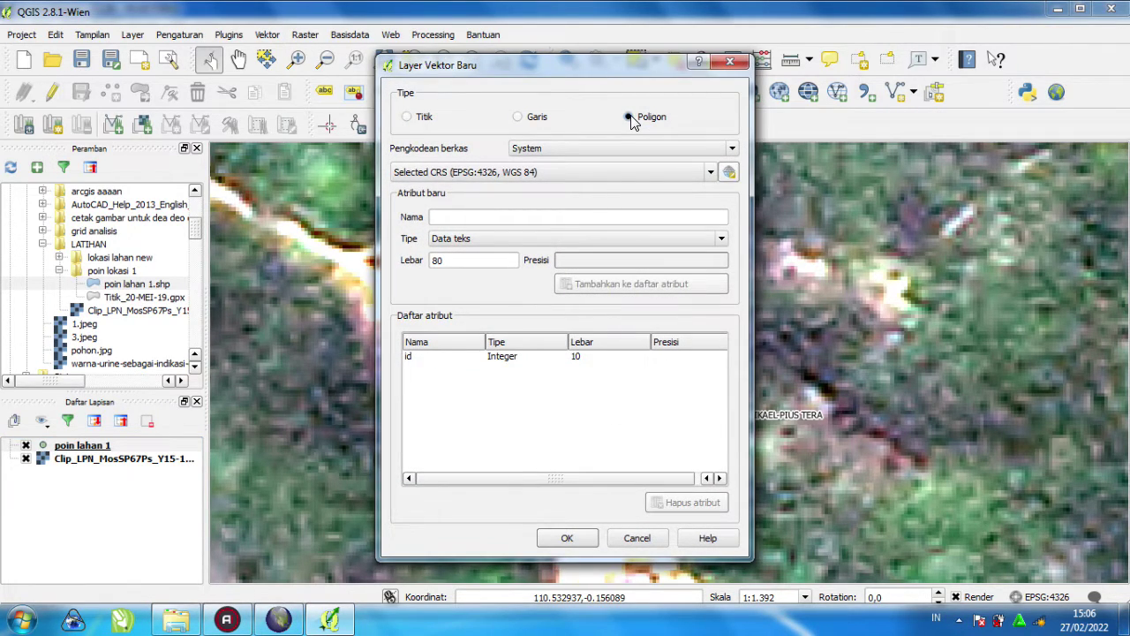
pyautogui.click(532, 218)
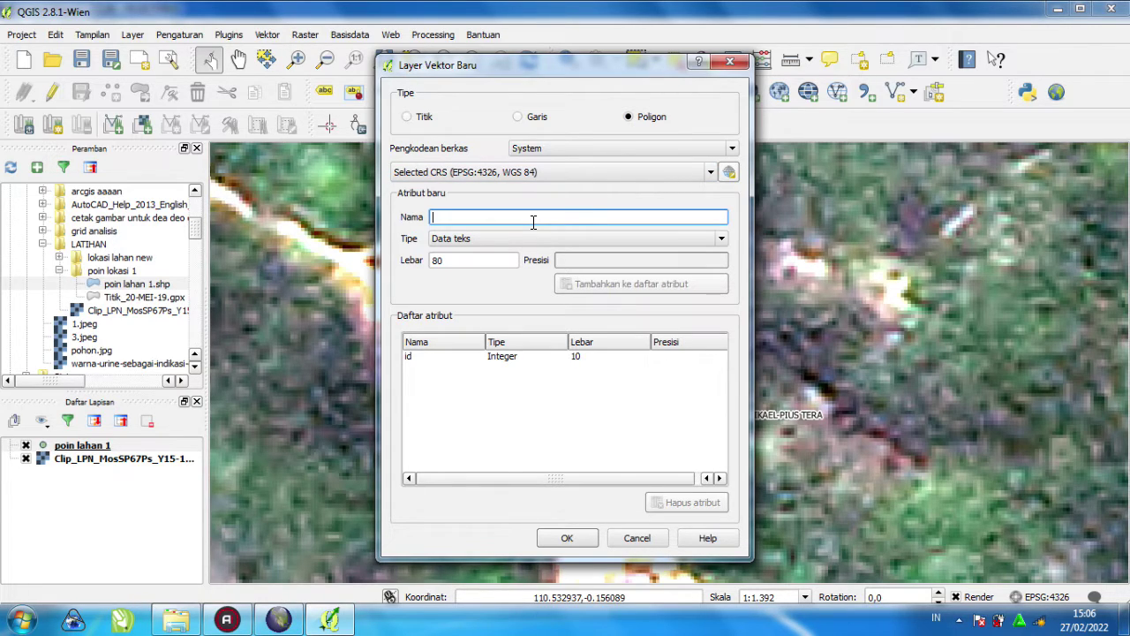
pyautogui.write('polygon la')
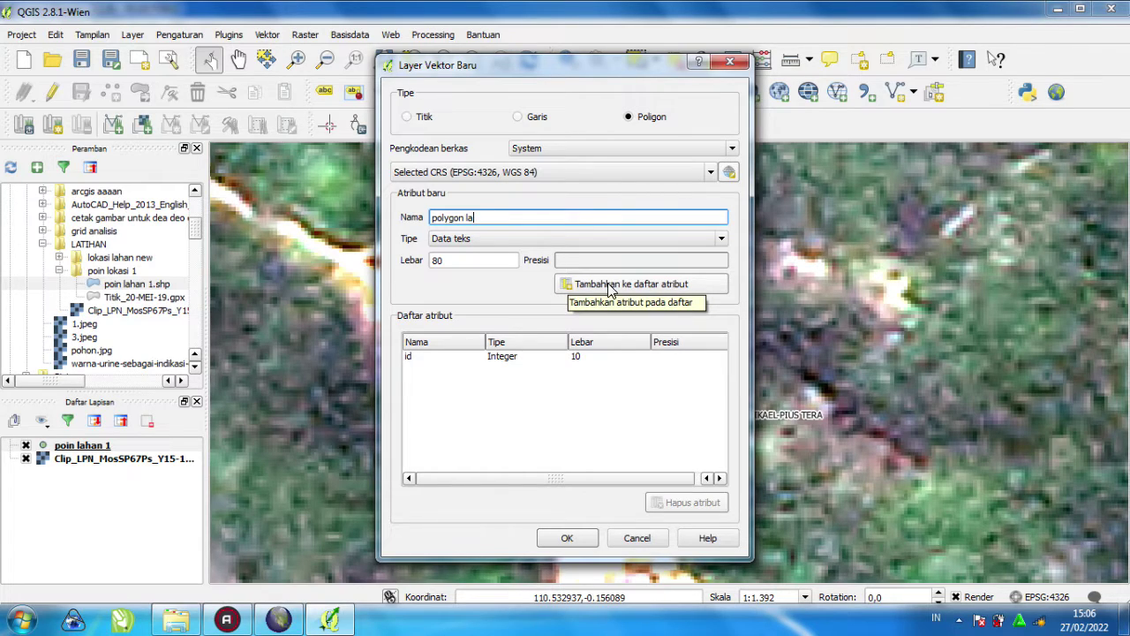
pyautogui.moveTo(489, 217); pyautogui.dragTo(403, 226)
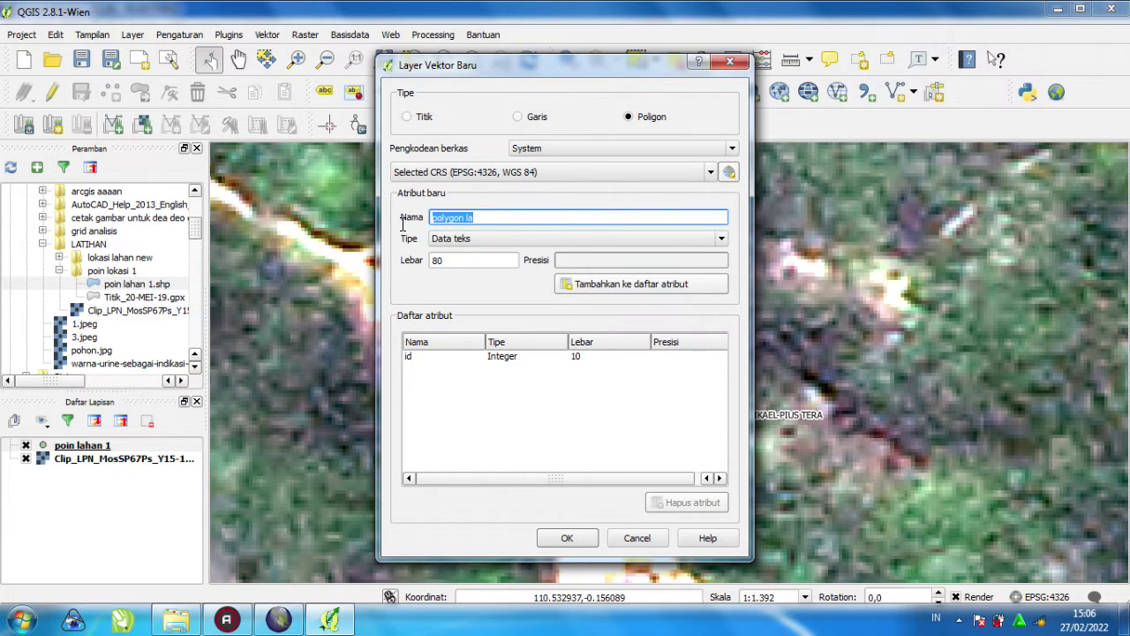
pyautogui.press('BackSpace')
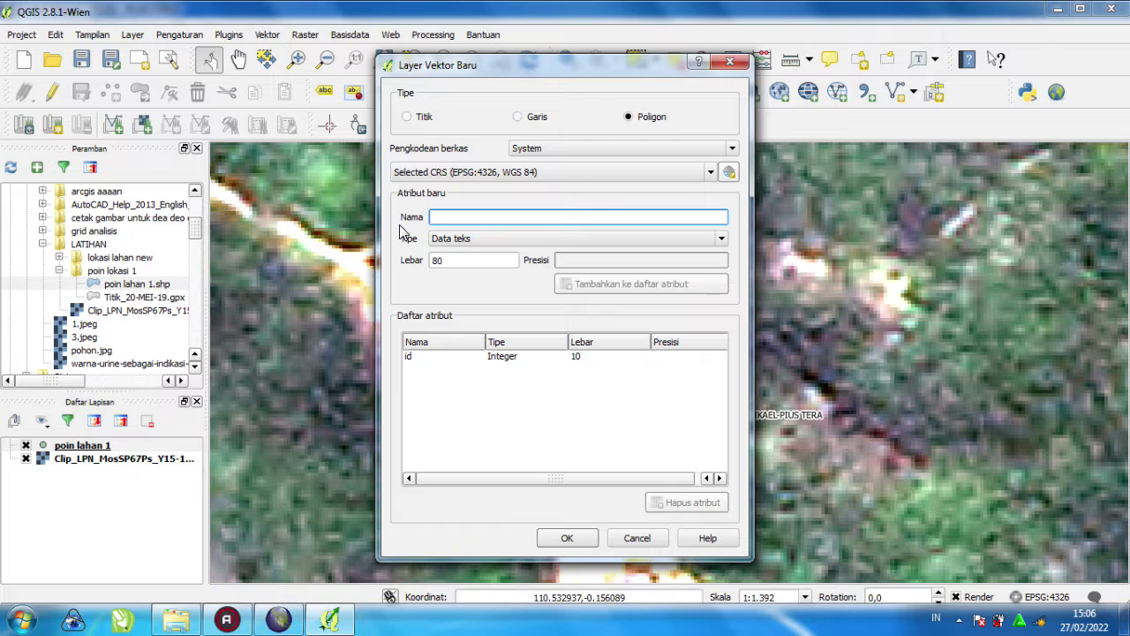
pyautogui.write('nama')
pyautogui.press('BackSpace')
pyautogui.press('BackSpace')
pyautogui.press('BackSpace')
pyautogui.press('BackSpace')
pyautogui.write('l')
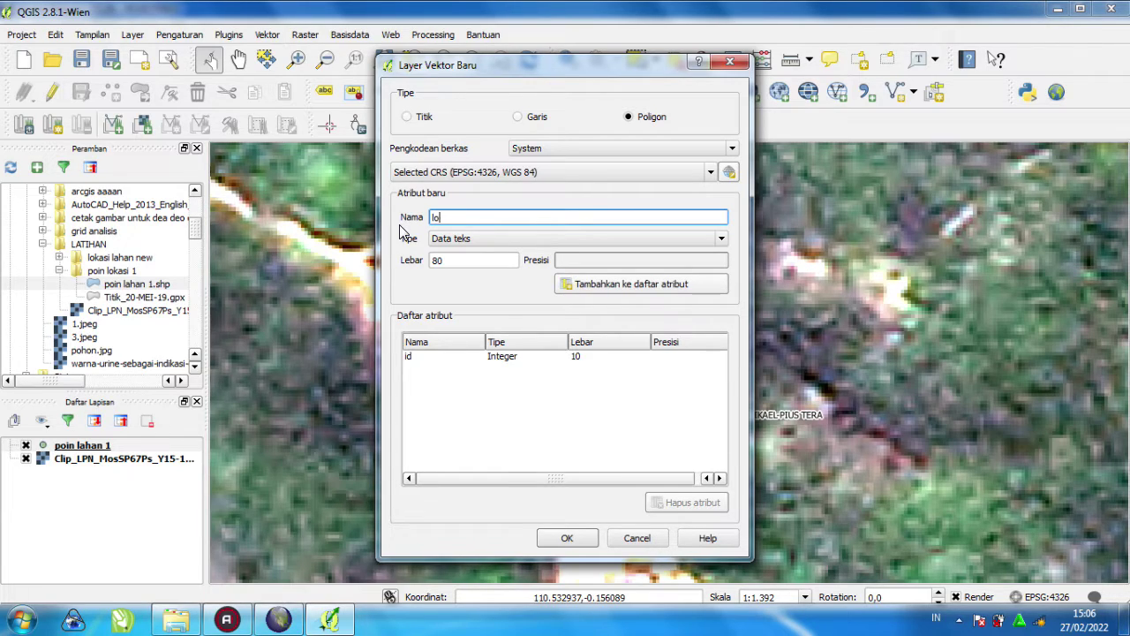
pyautogui.press('BackSpace')
pyautogui.write('nama lokas')
pyautogui.click(570, 284)
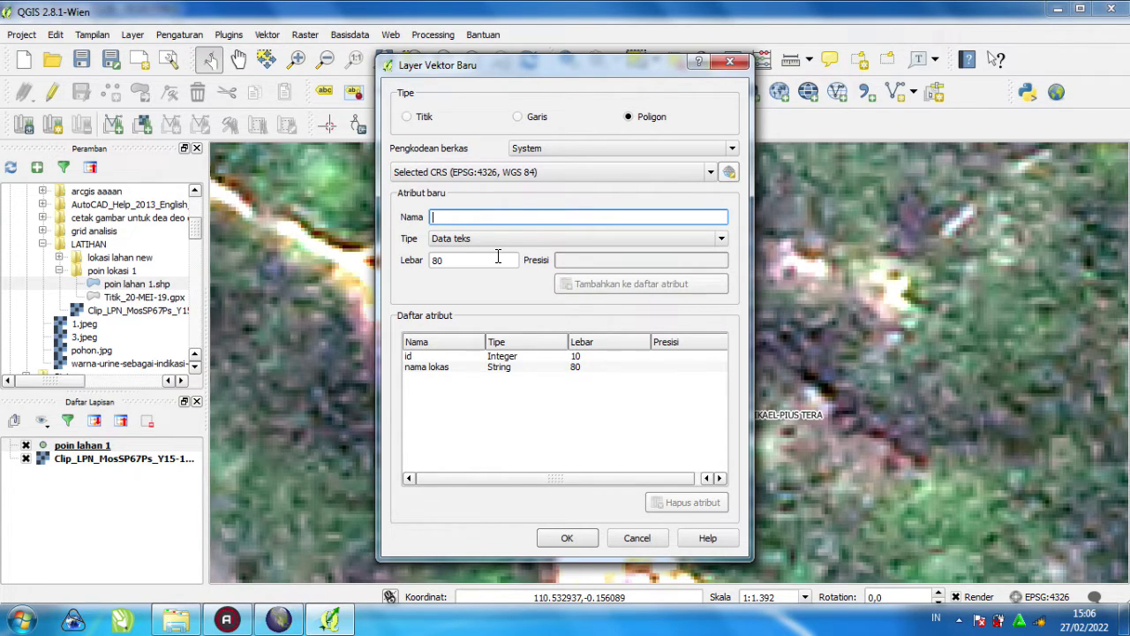
# - Add a decimal number attribute named "luas Ha" to the new layer's attribute list
pyautogui.write('luas H')
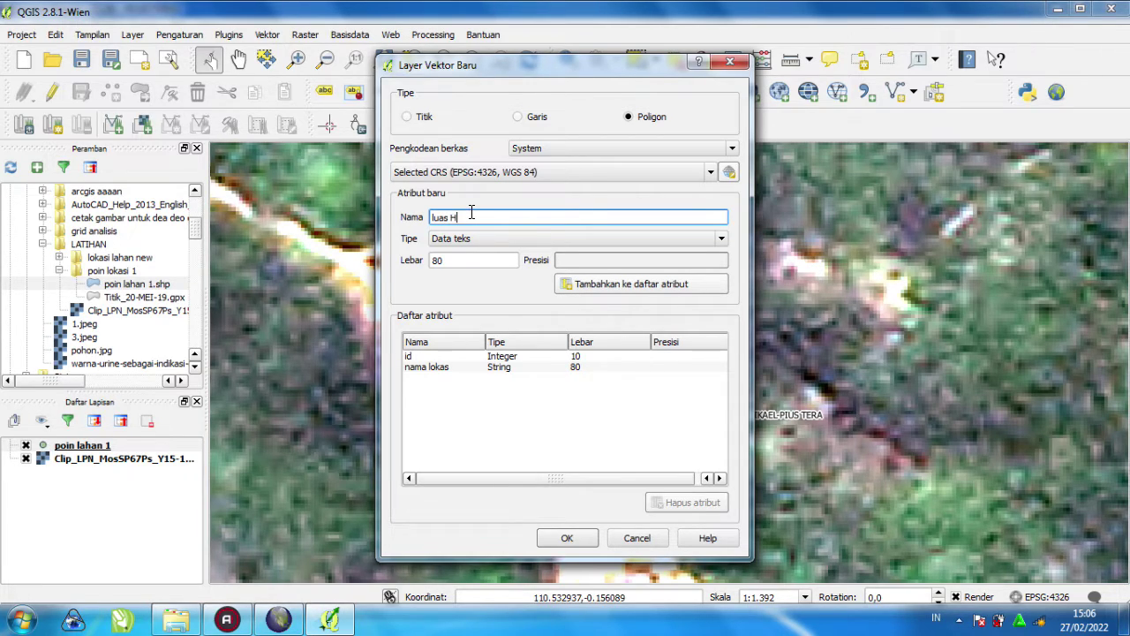
pyautogui.click(468, 238)
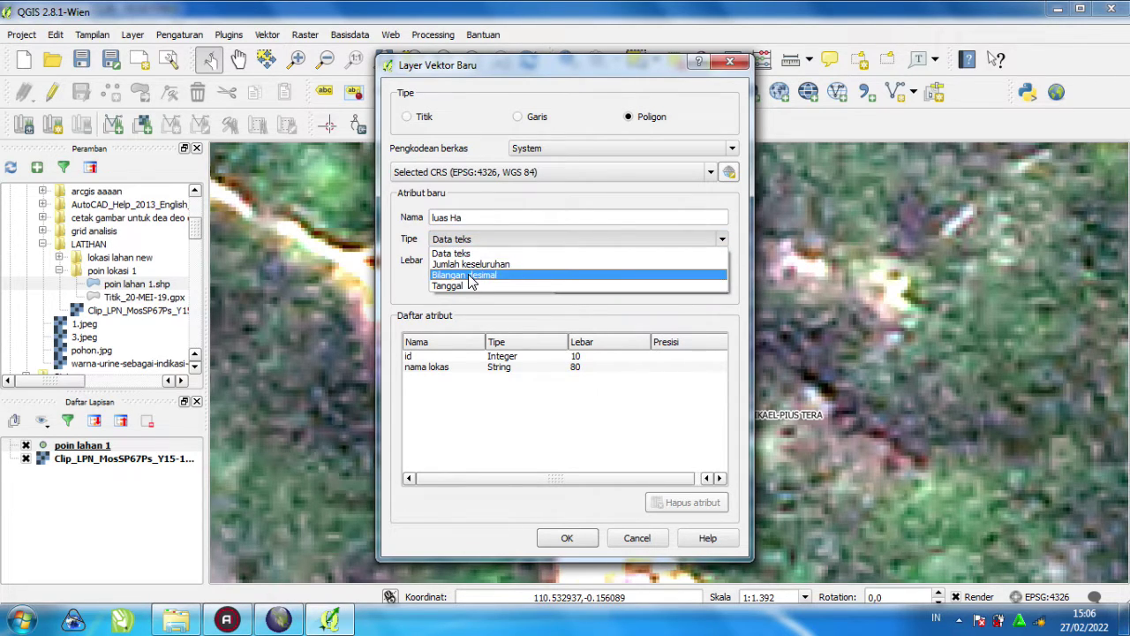
pyautogui.click(470, 277)
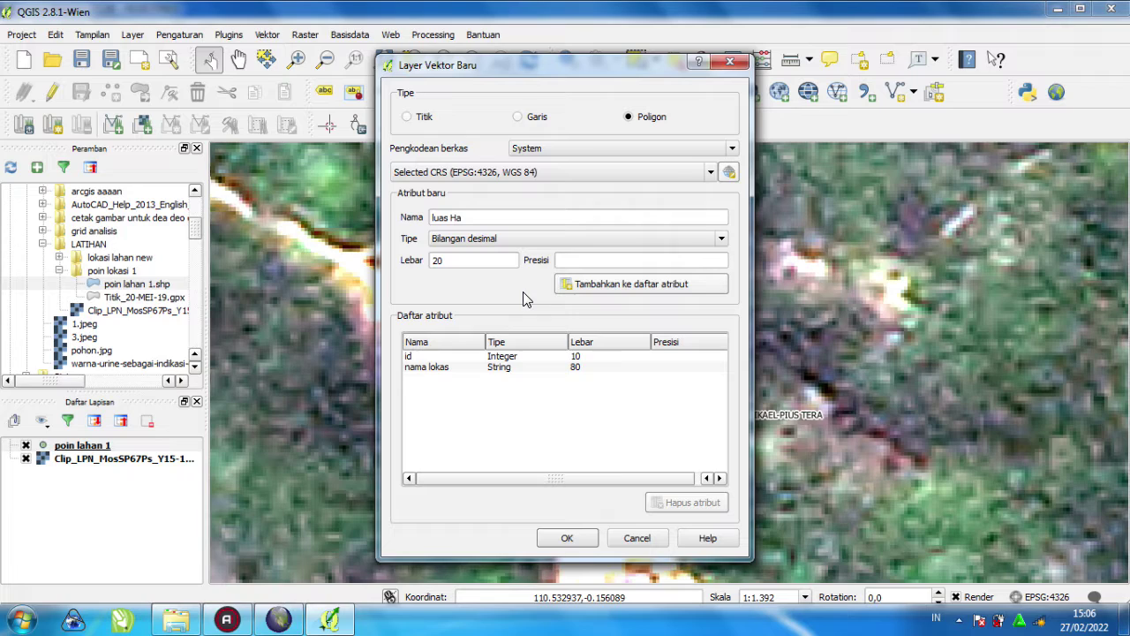
pyautogui.click(568, 287)
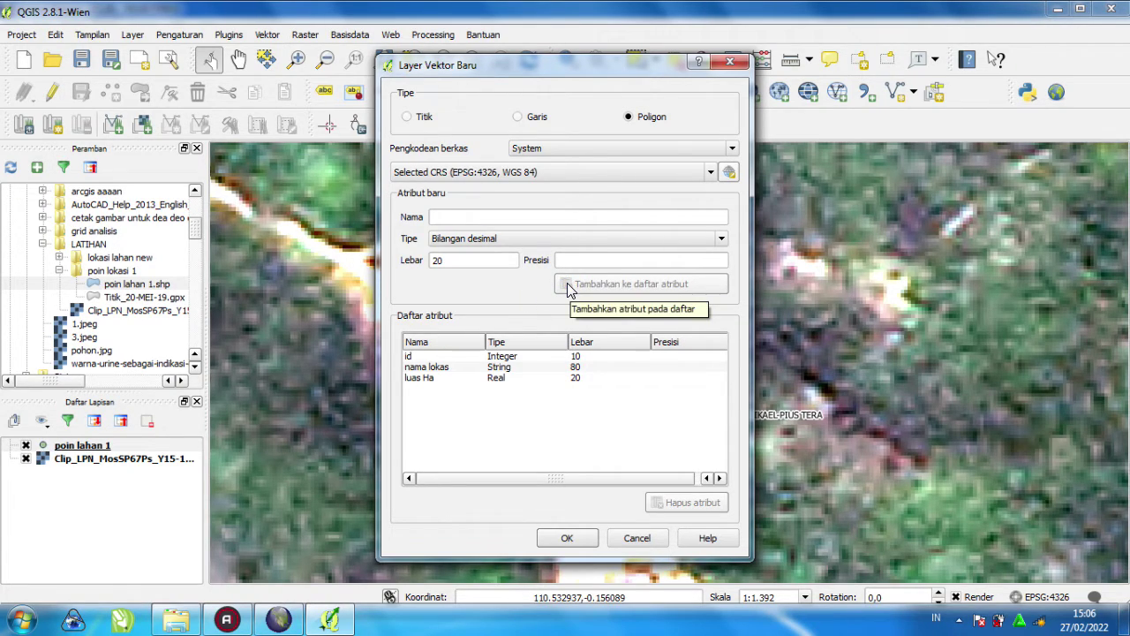
pyautogui.click(504, 217)
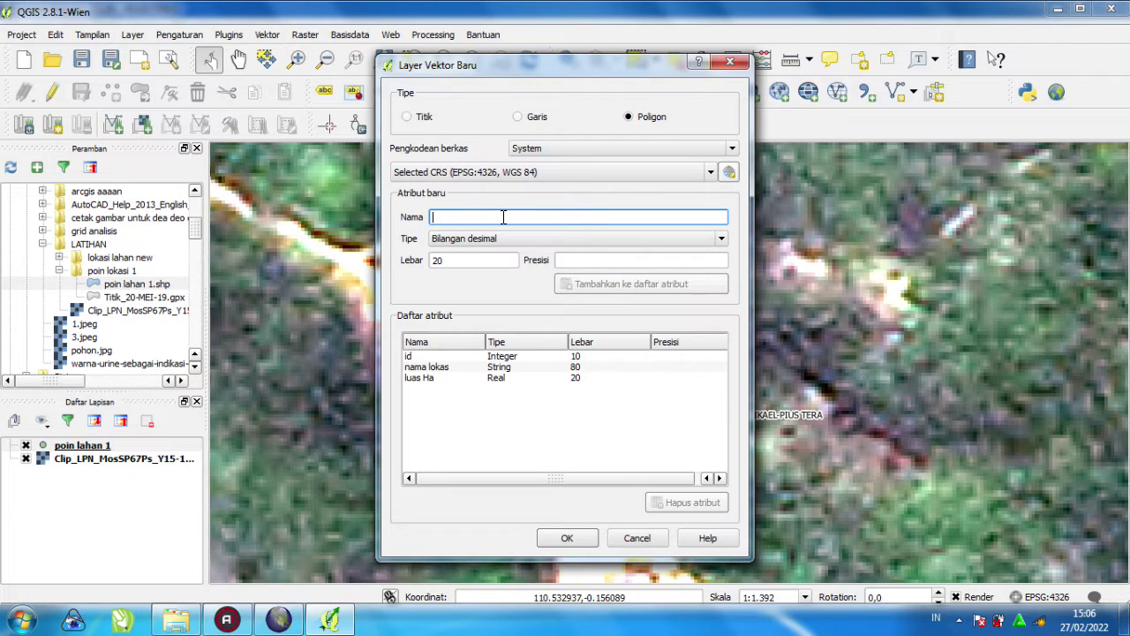
pyautogui.write('polygon')
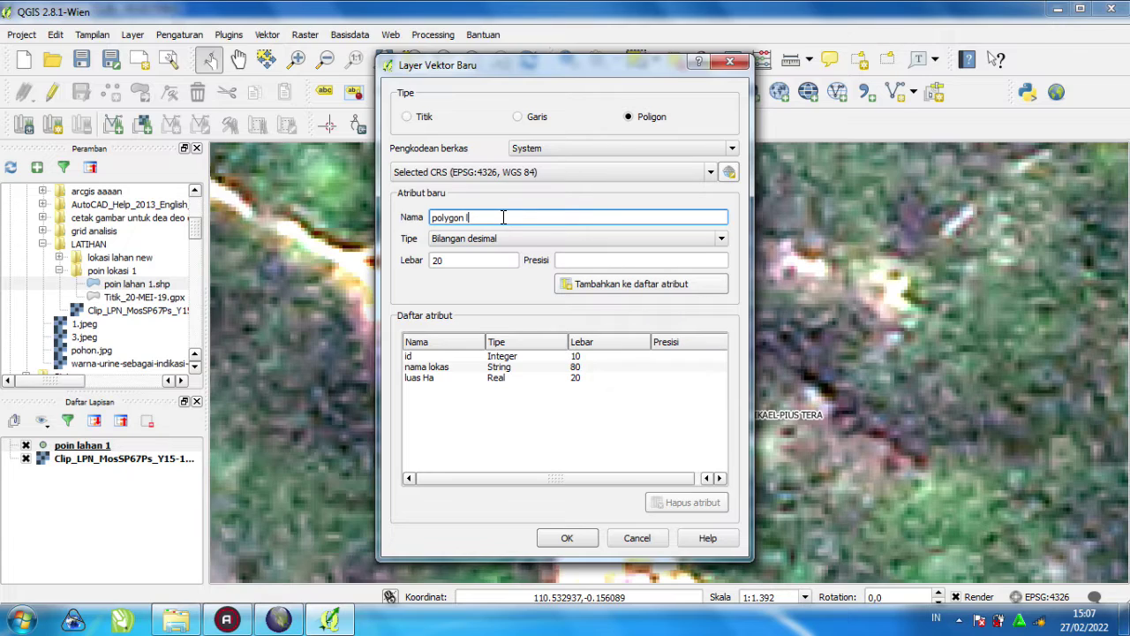
pyautogui.hotkey('ctrl', 'a')
pyautogui.press('BackSpace')
pyautogui.write('lahan')
# - Finish the layer definition and save the shapefile as "polygon lahan 1" in the poin lokasi 1 folder
pyautogui.click(575, 534)
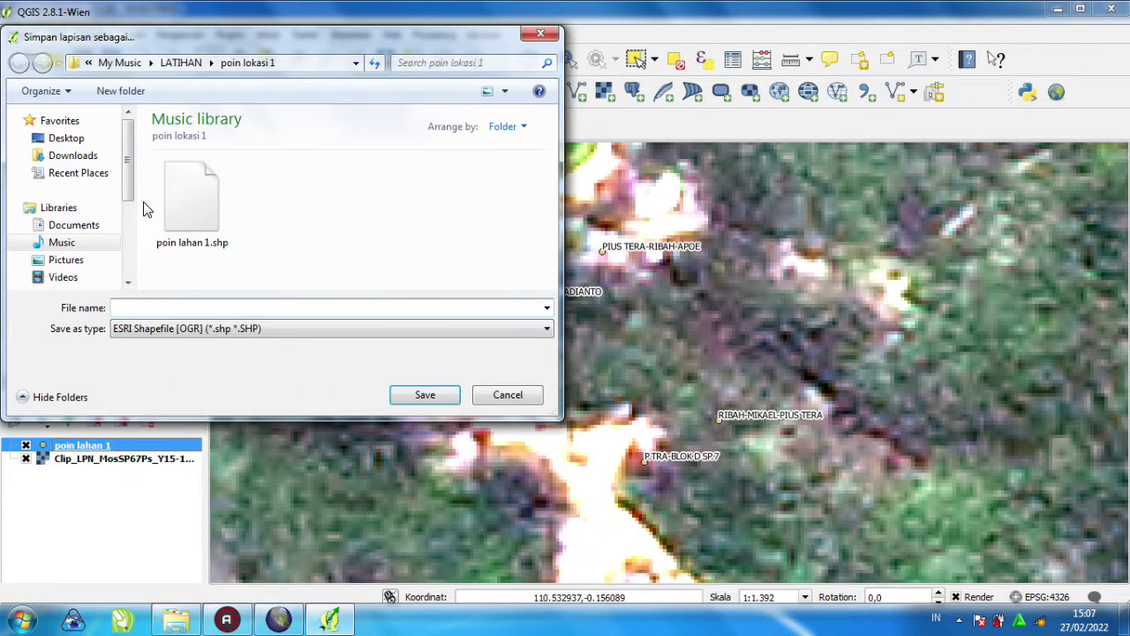
pyautogui.write('polygon lahan 1')
pyautogui.click(443, 393)
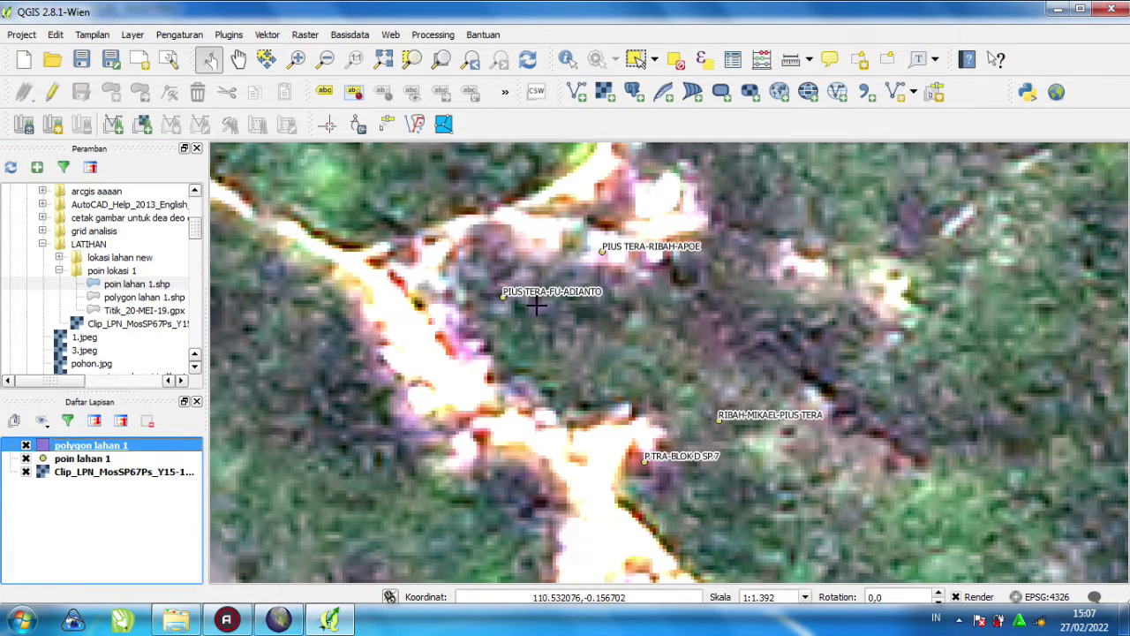
# - Enable editing on the polygon lahan 1 layer and activate the Add Feature tool
pyautogui.click(55, 93)
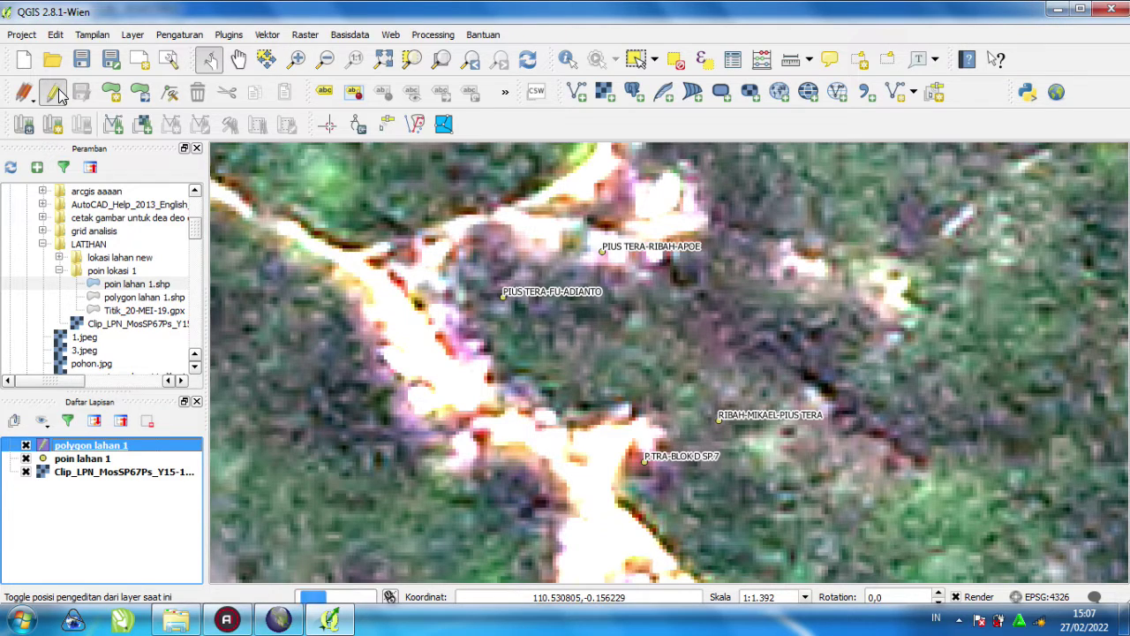
pyautogui.click(112, 92)
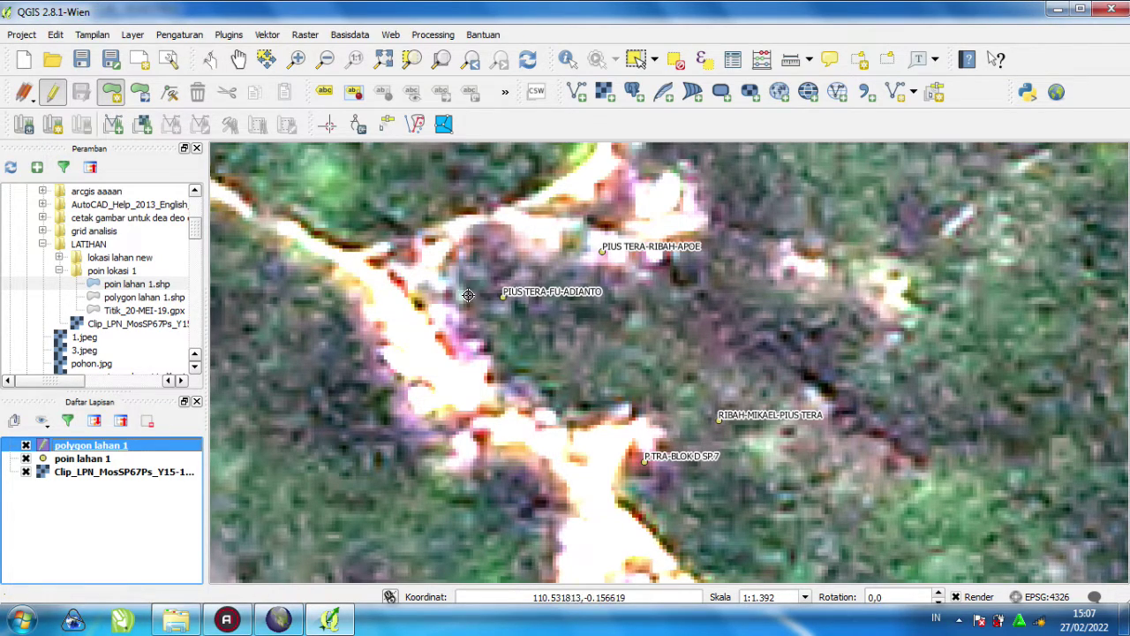
# - Try to digitize a polygon across the labelled land points, with id 1 and its location name filled in
pyautogui.click(504, 297)
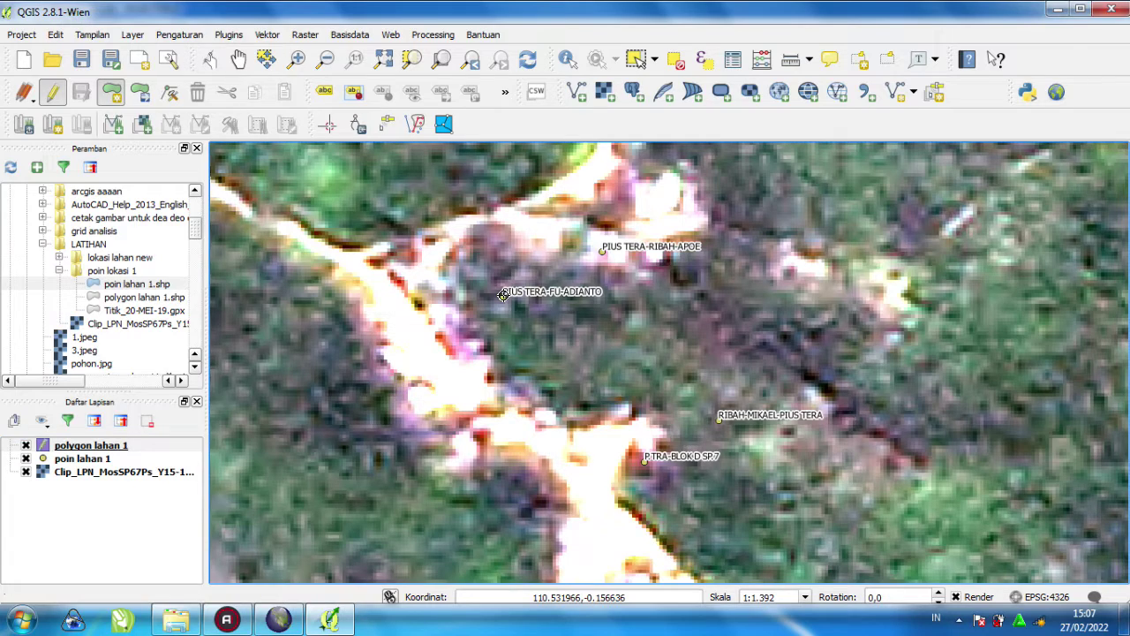
pyautogui.click(602, 250)
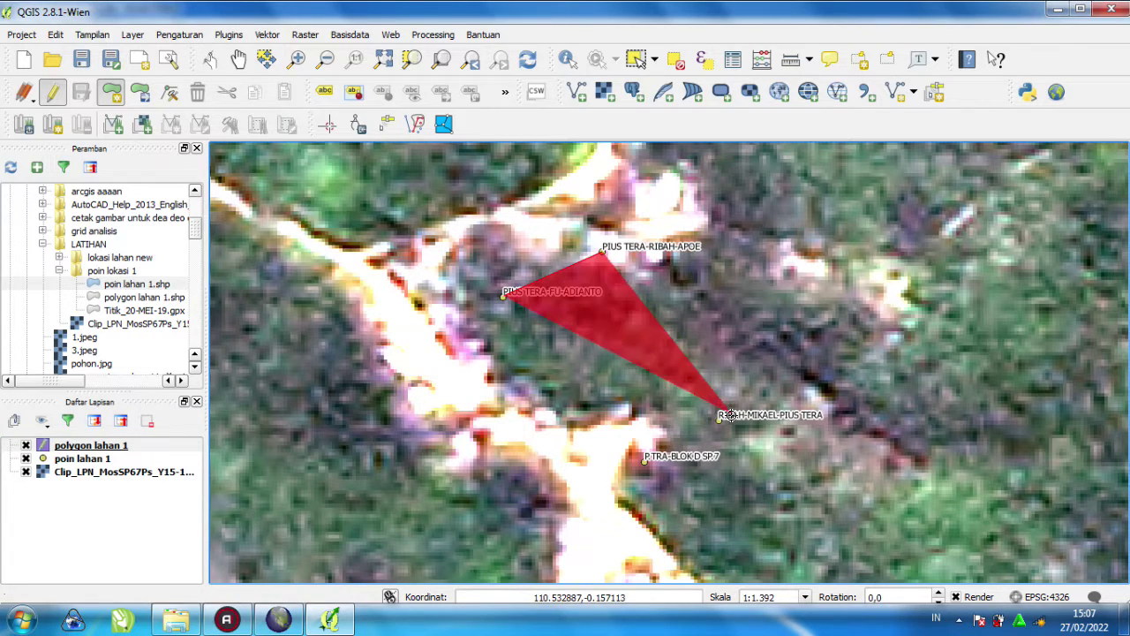
pyautogui.click(719, 418)
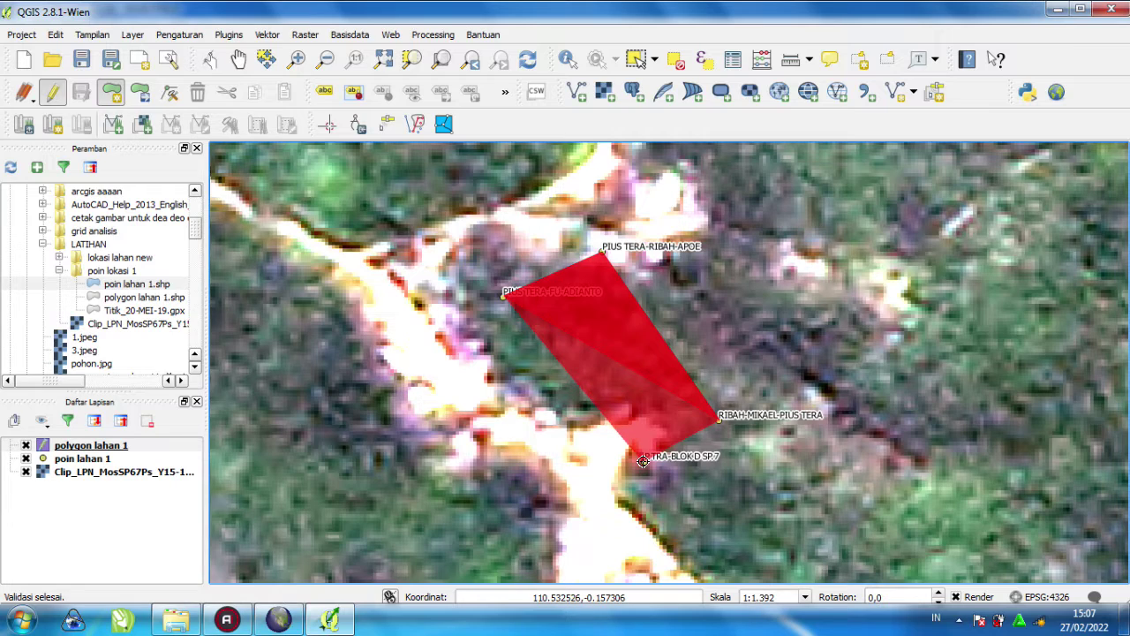
pyautogui.rightClick(644, 460)
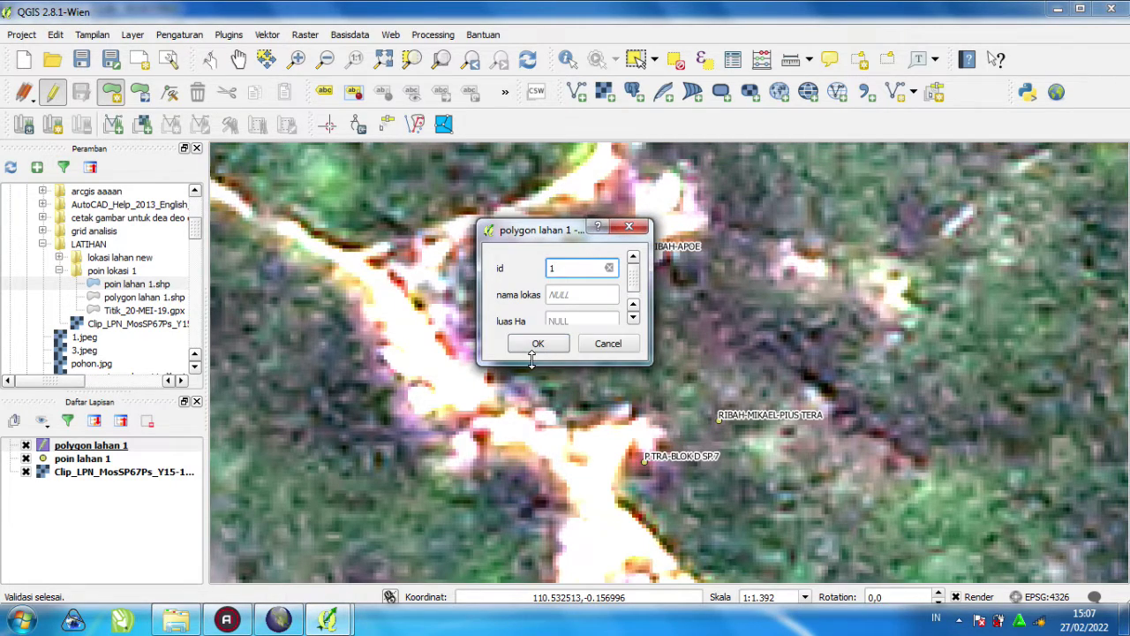
pyautogui.click(573, 295)
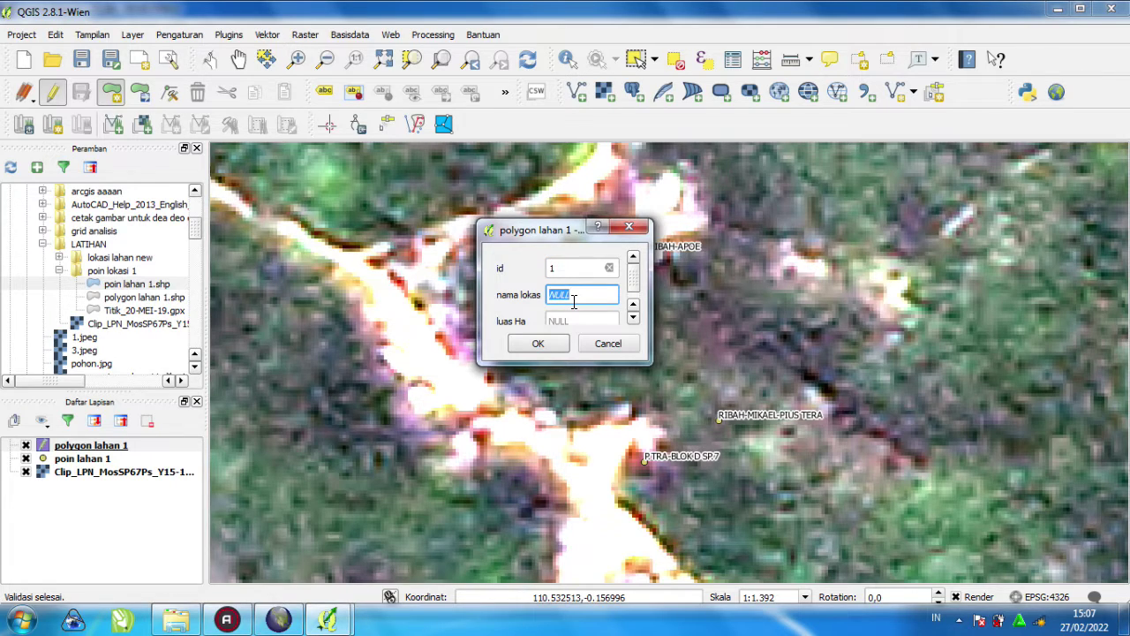
pyautogui.write('pl')
pyautogui.write('us')
pyautogui.click(633, 317)
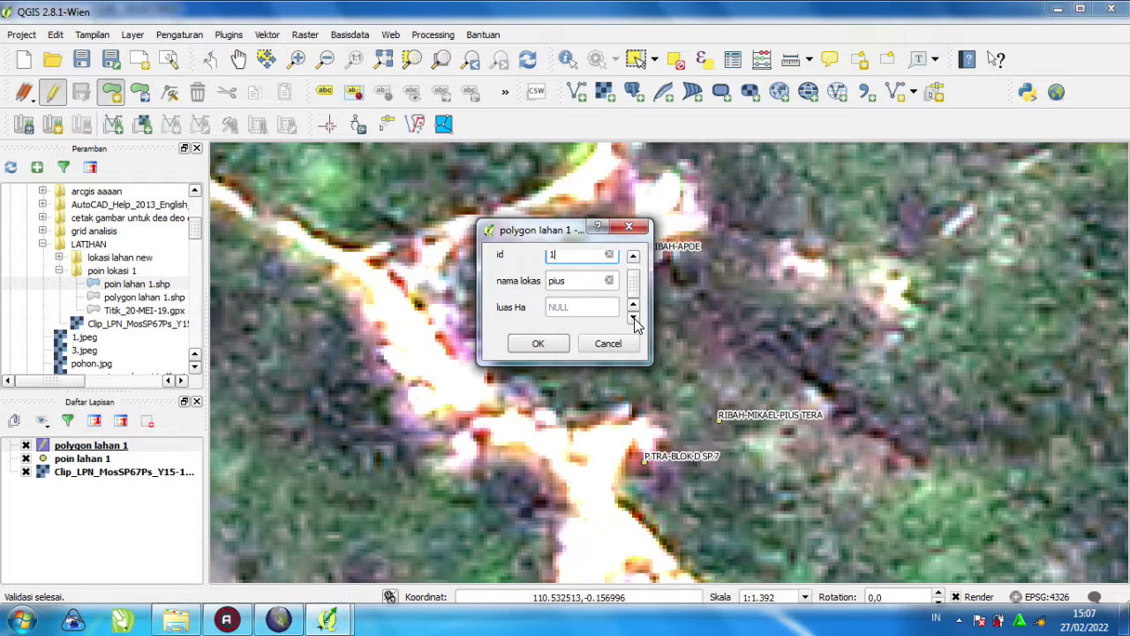
pyautogui.click(537, 339)
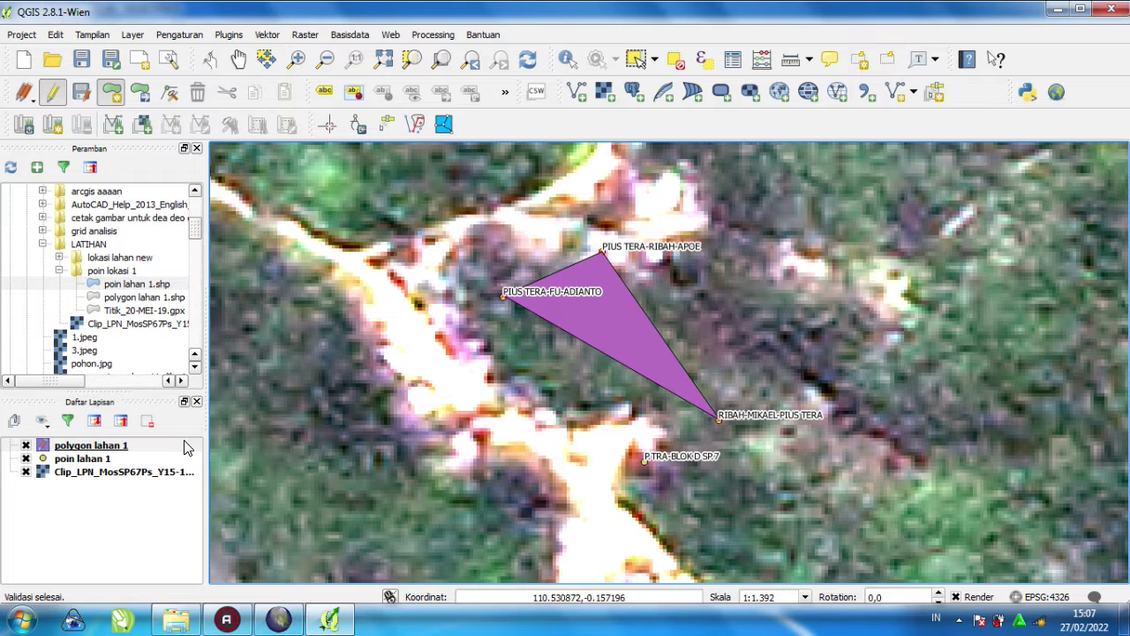
# - Delete the triangular polygon's record from the polygon lahan 1 attribute table and close the table
pyautogui.rightClick(103, 447)
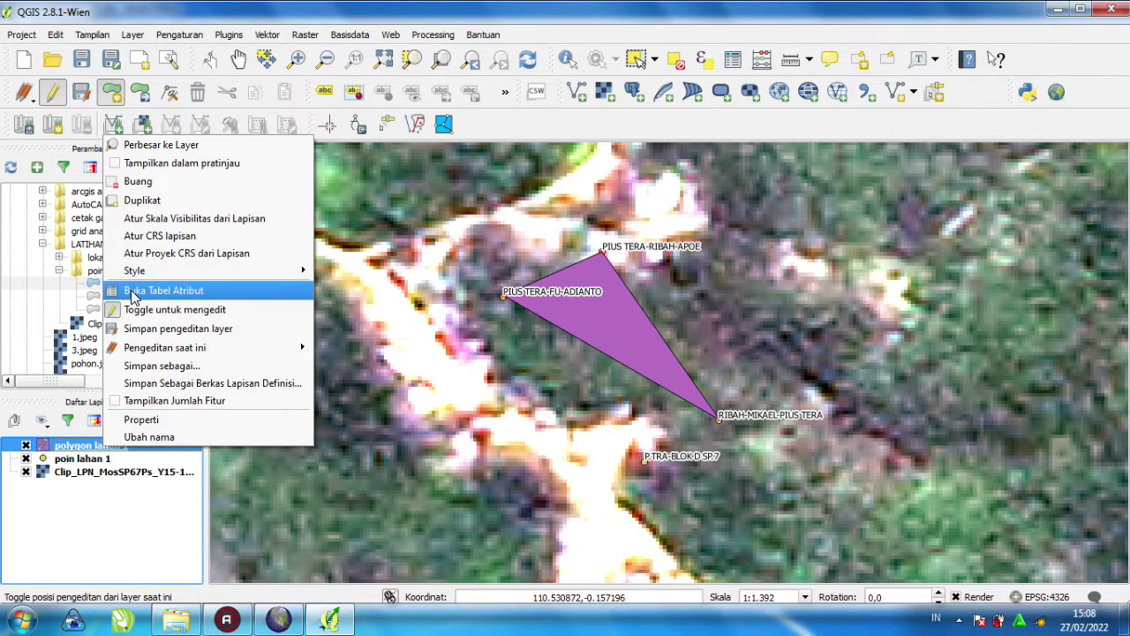
pyautogui.click(130, 289)
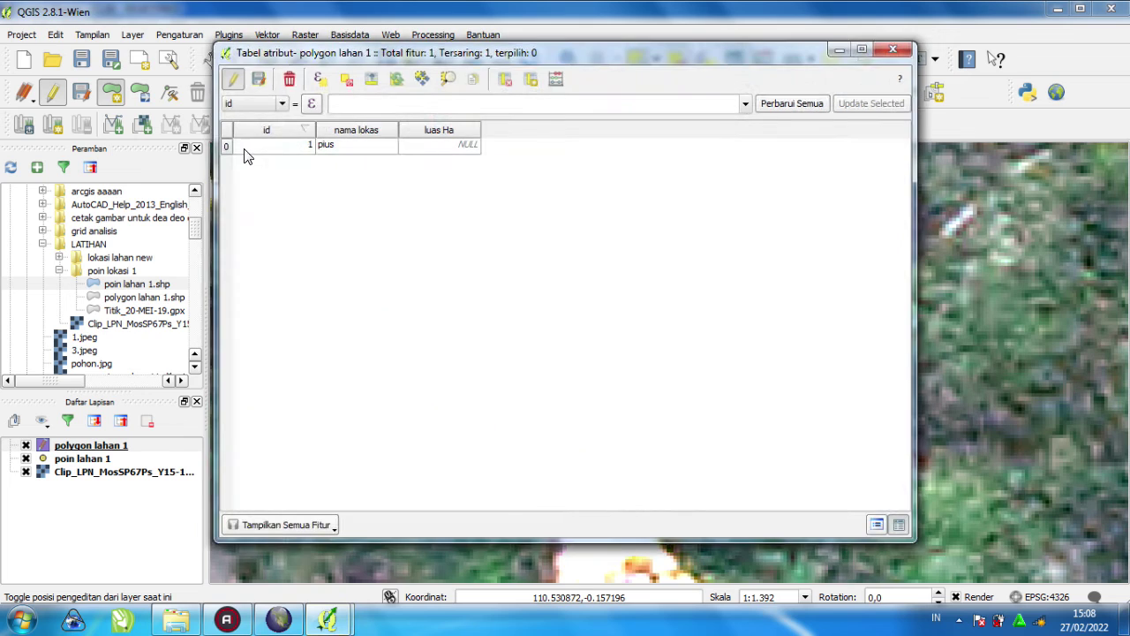
pyautogui.click(226, 145)
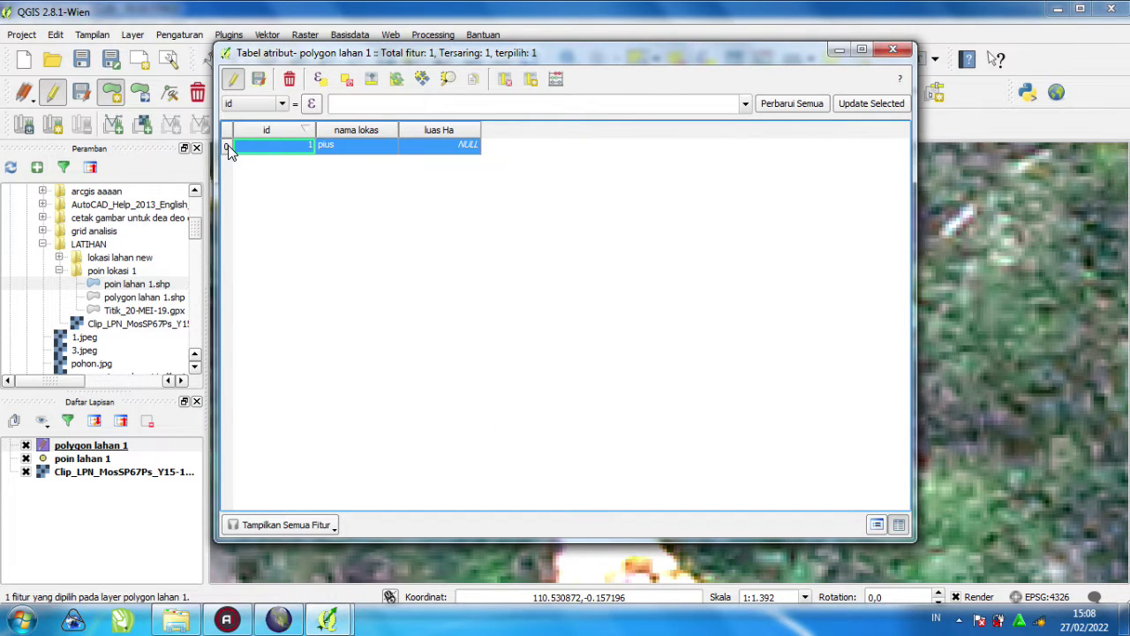
pyautogui.click(289, 79)
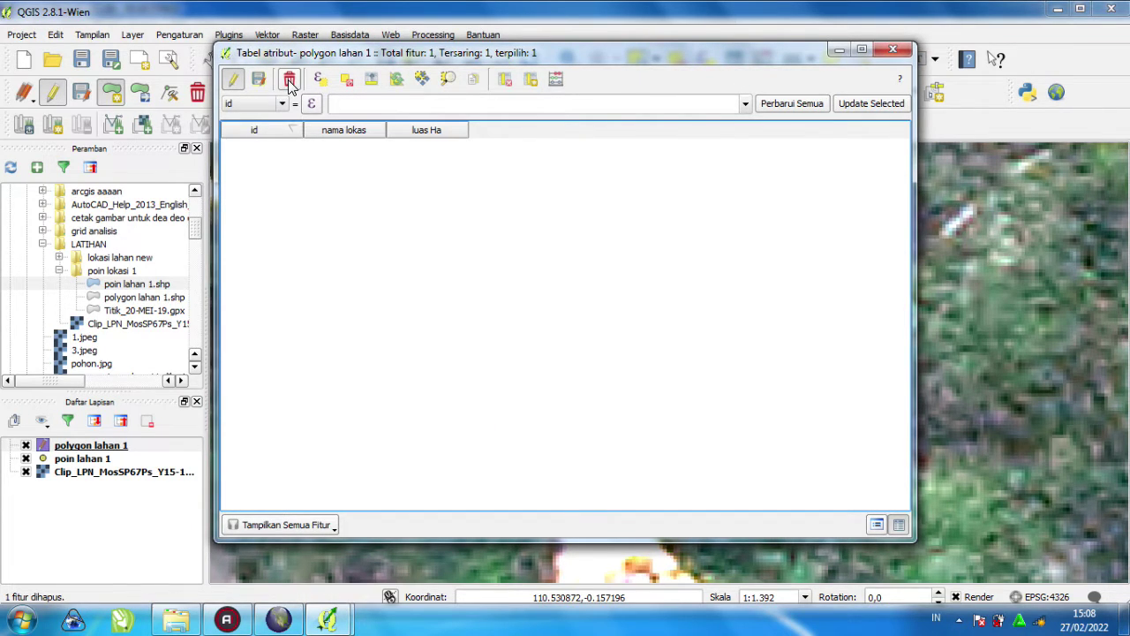
pyautogui.click(893, 49)
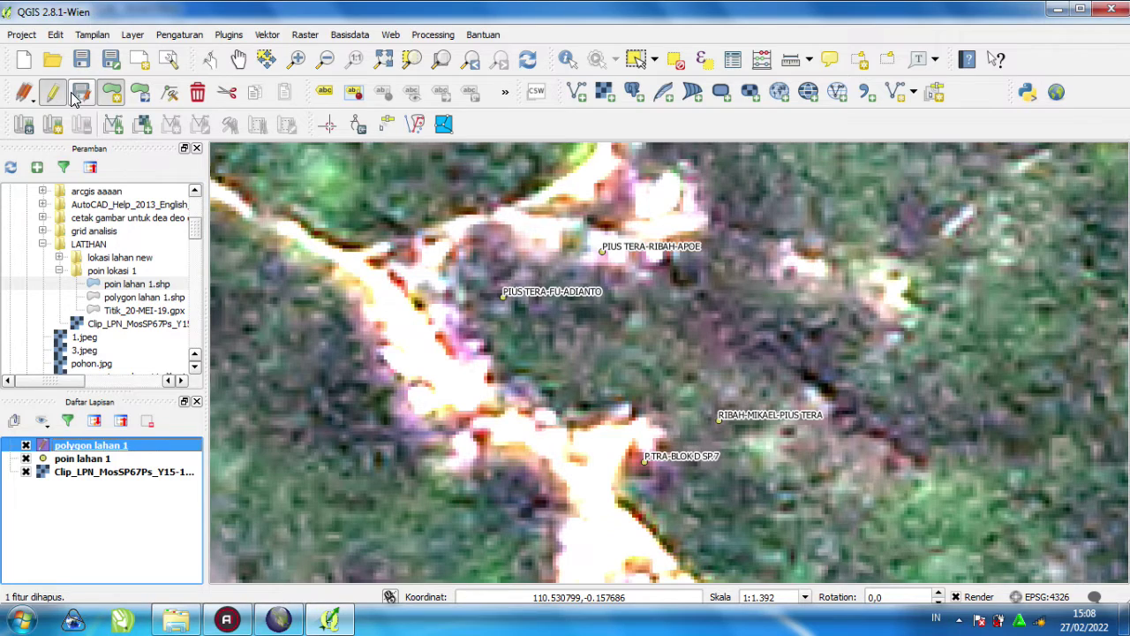
# - Digitize a four-cornered polygon through the labelled land points in polygon lahan 1, with id 1 and the owner's name as location name
pyautogui.click(111, 92)
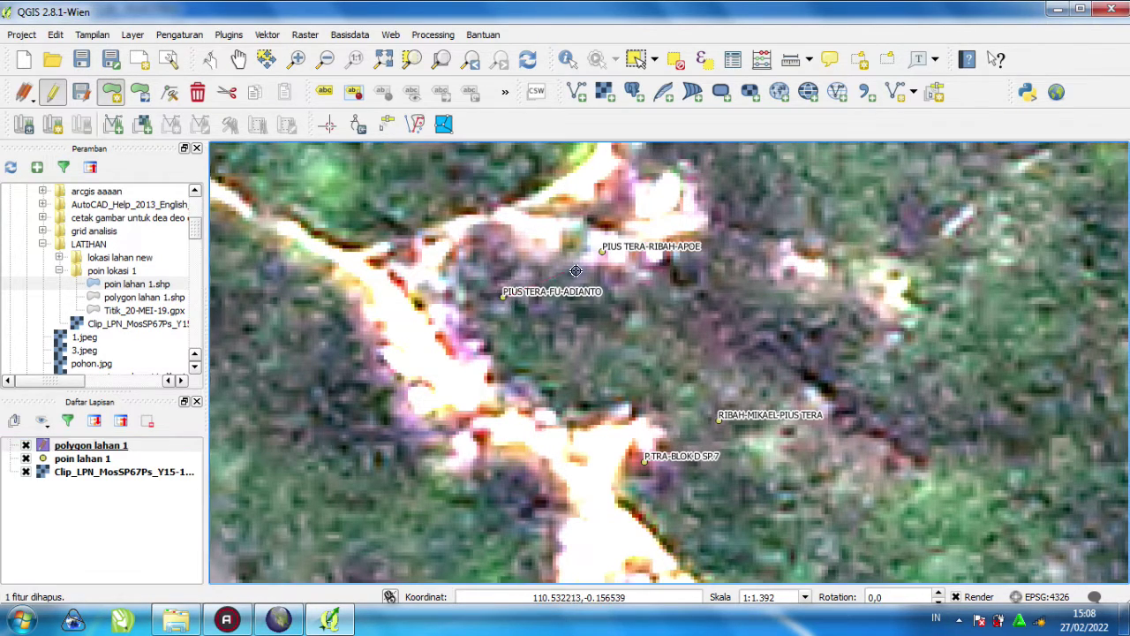
pyautogui.click(602, 253)
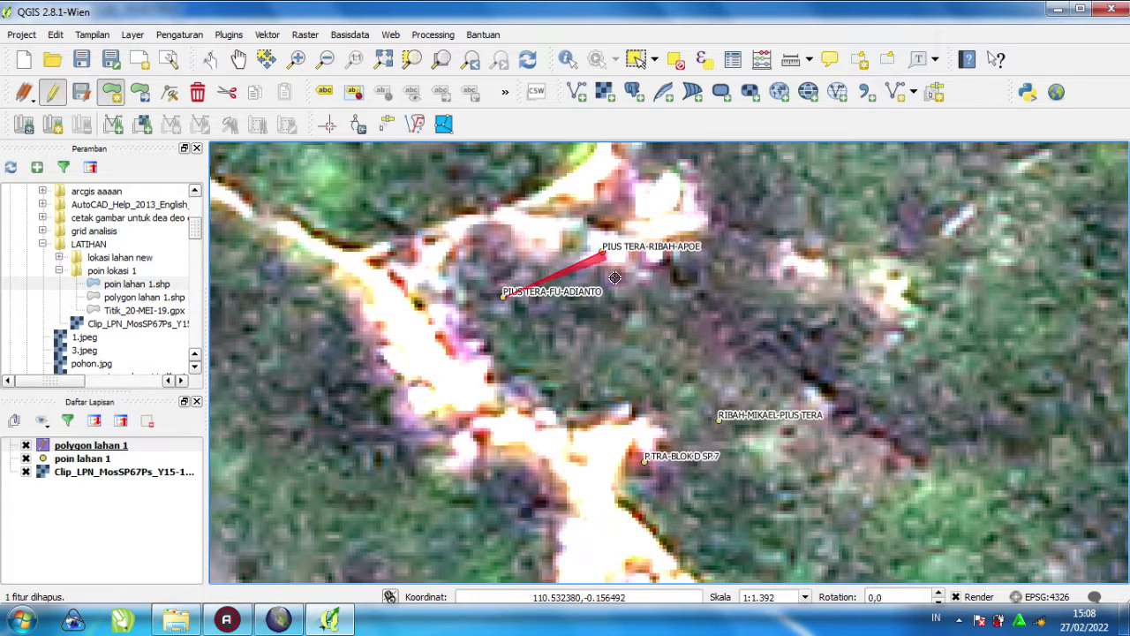
pyautogui.click(503, 296)
pyautogui.click(719, 417)
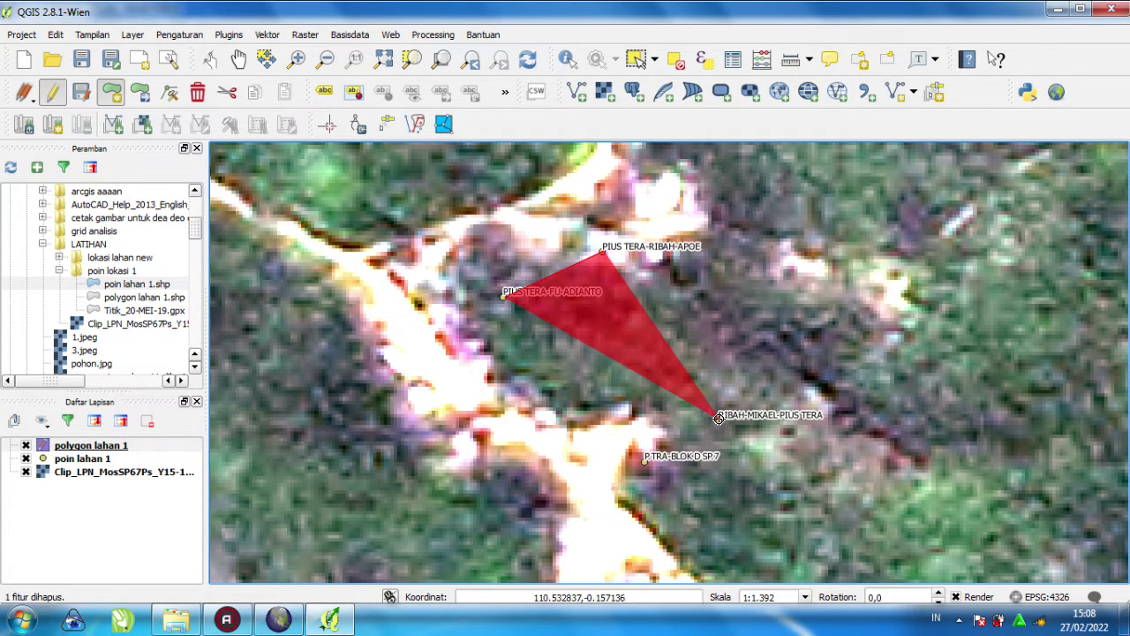
pyautogui.click(643, 463)
pyautogui.rightClick(644, 463)
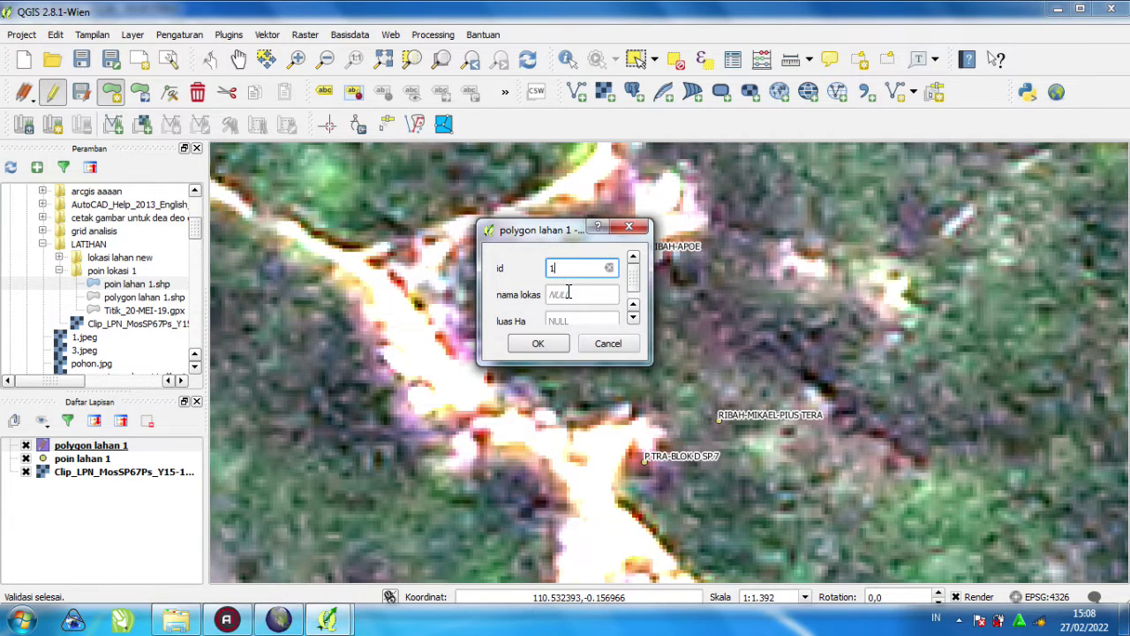
pyautogui.click(569, 292)
pyautogui.write('pius')
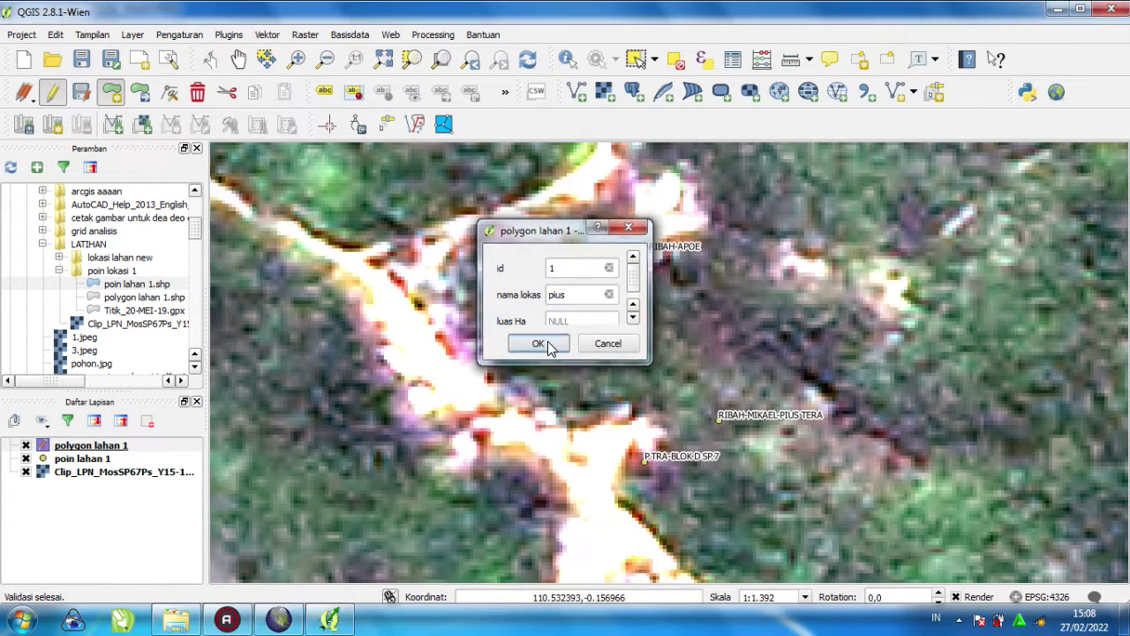
pyautogui.click(542, 343)
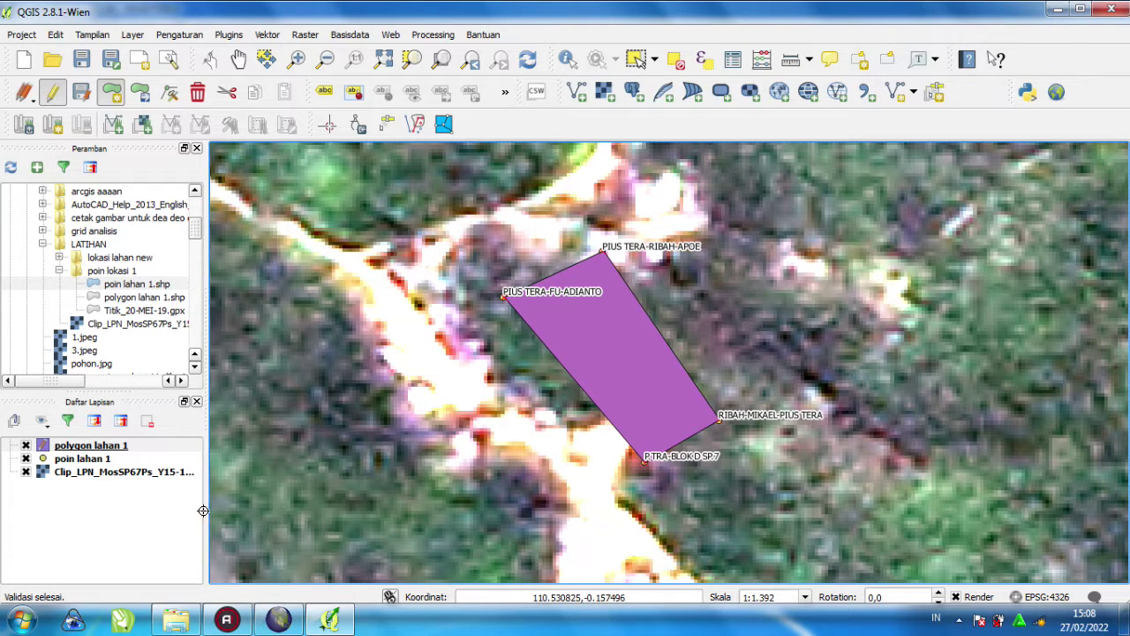
# - Open the polygon lahan 1 attribute table, sort it by luas Ha and start the field calculator
pyautogui.rightClick(120, 449)
pyautogui.click(163, 294)
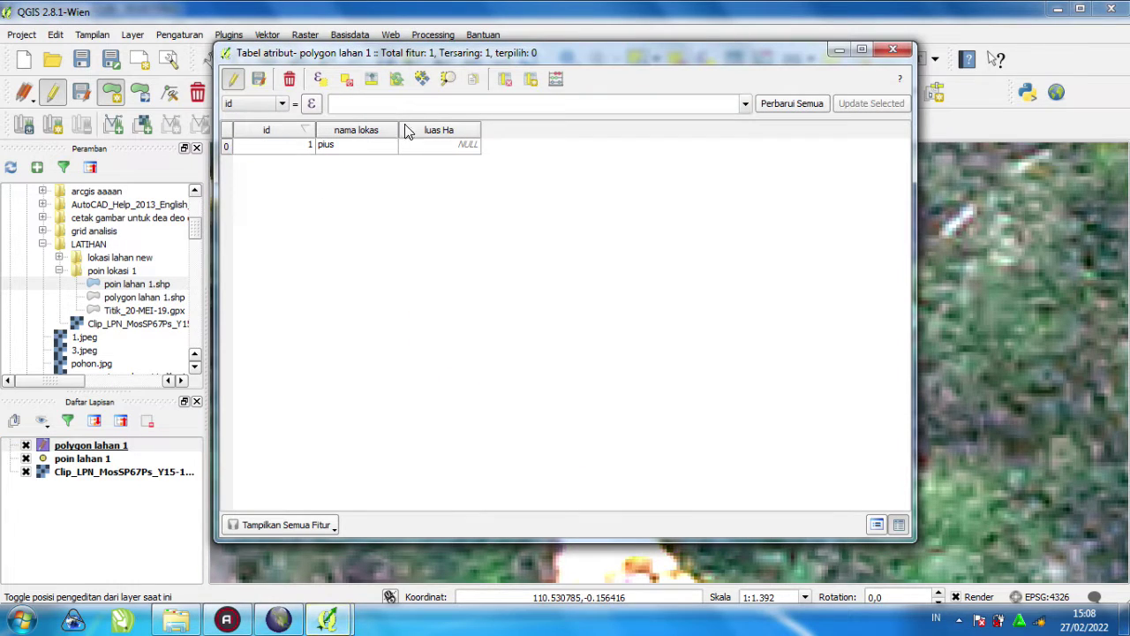
pyautogui.click(428, 133)
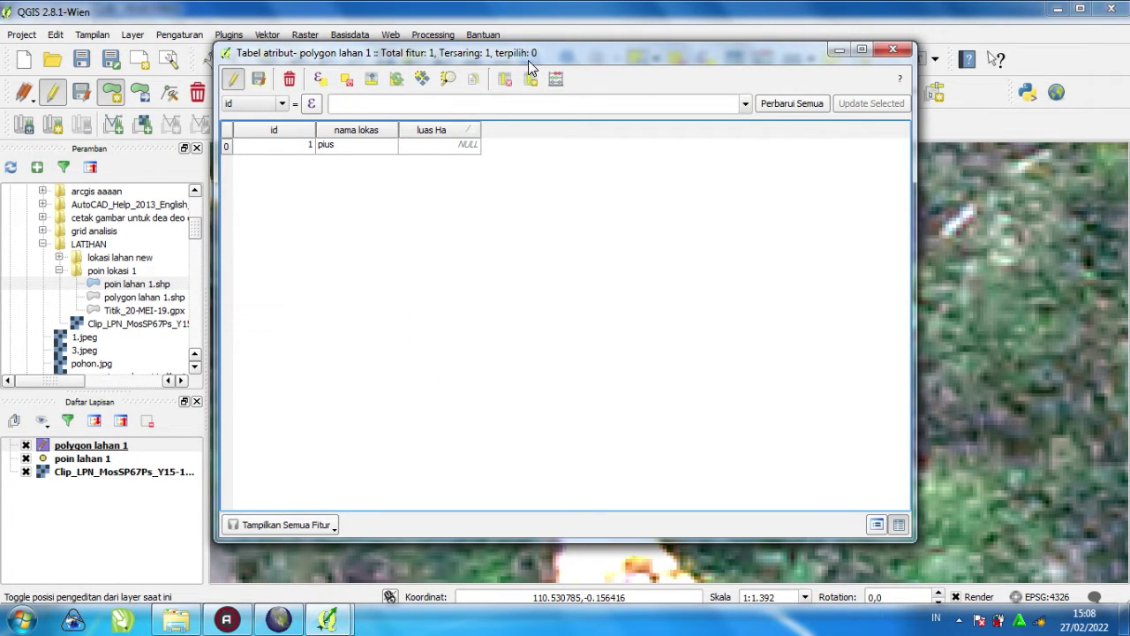
pyautogui.click(553, 79)
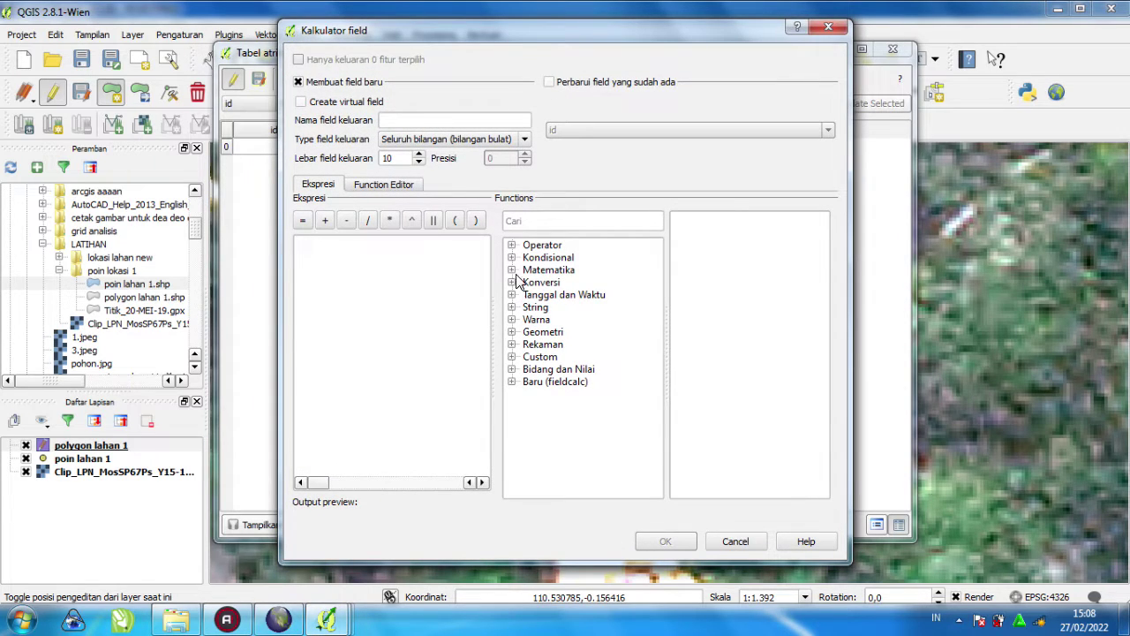
# - Update the existing luas Ha field with the $area expression from the geometry functions
pyautogui.click(513, 307)
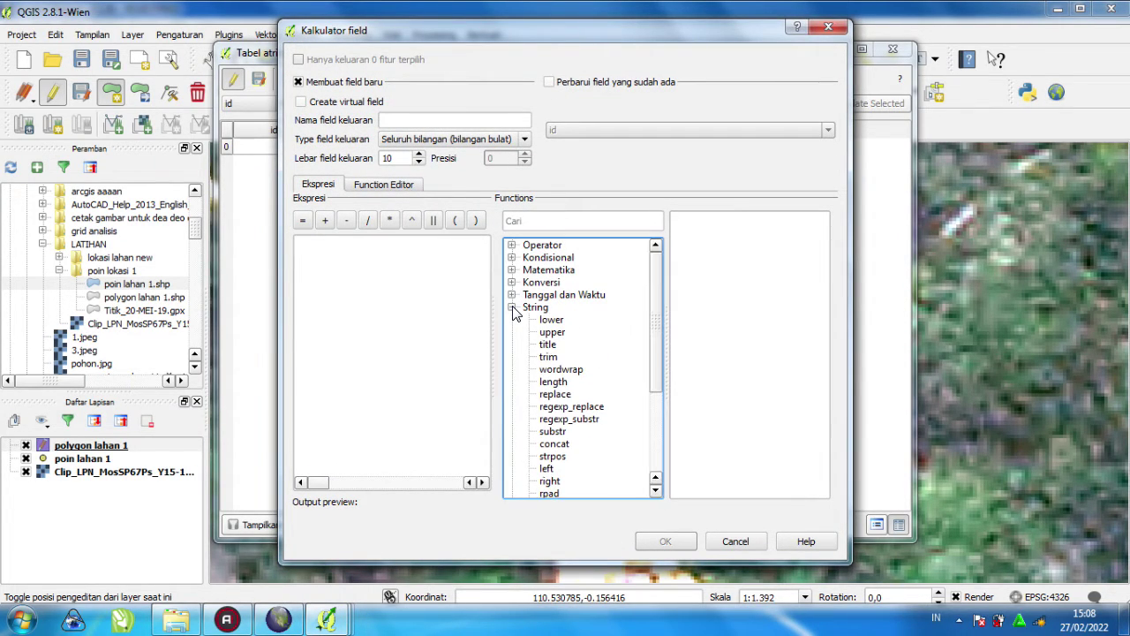
pyautogui.click(512, 309)
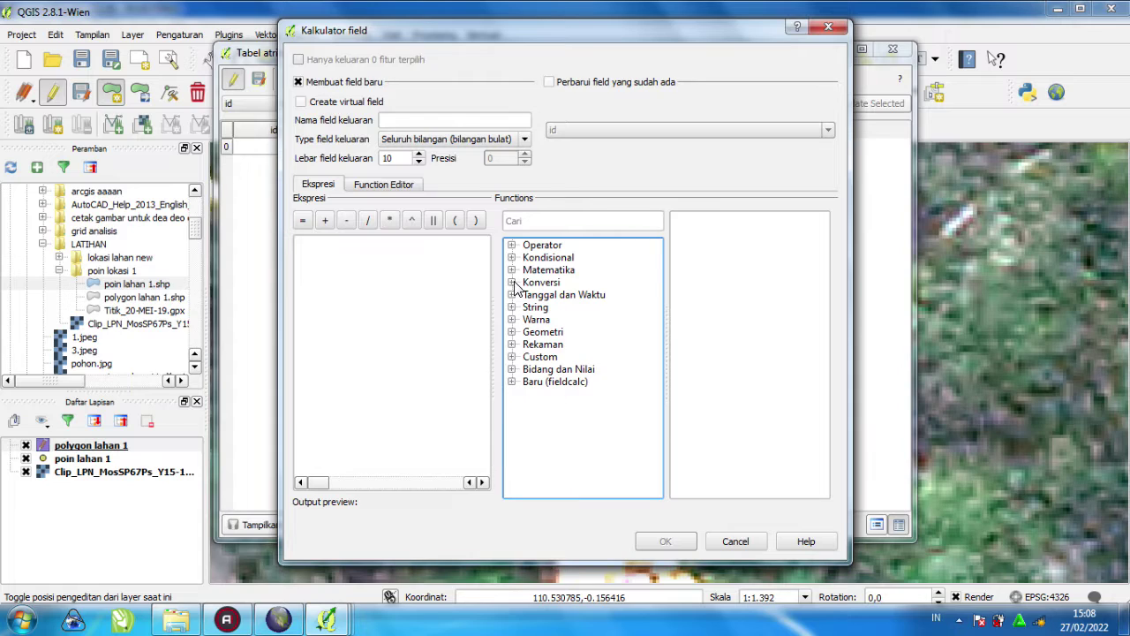
pyautogui.click(512, 332)
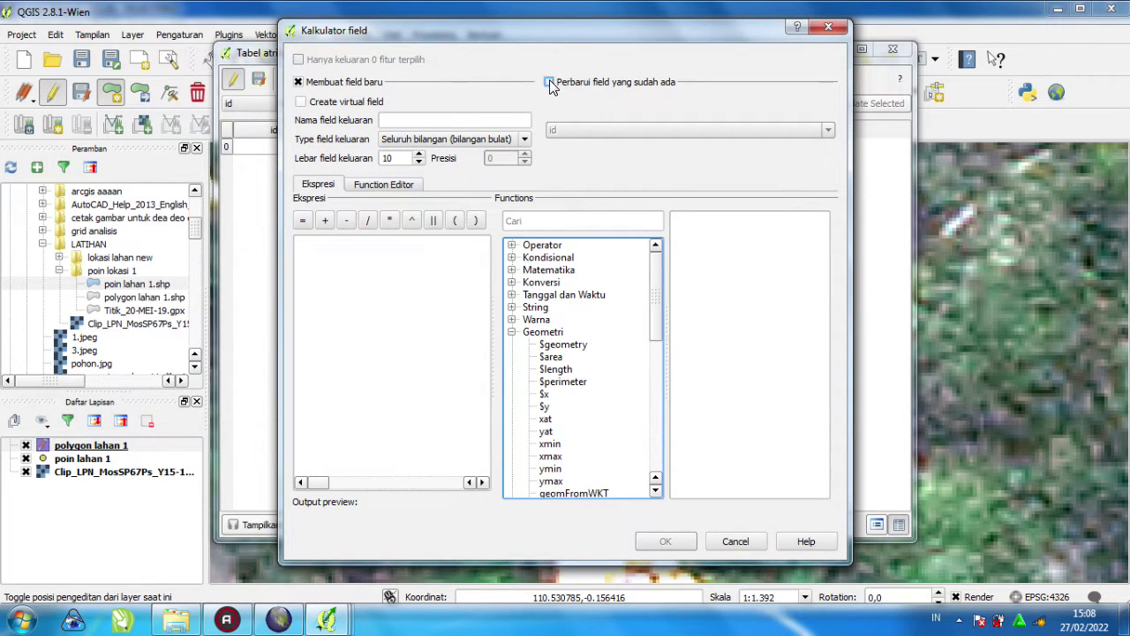
pyautogui.click(550, 81)
pyautogui.click(563, 132)
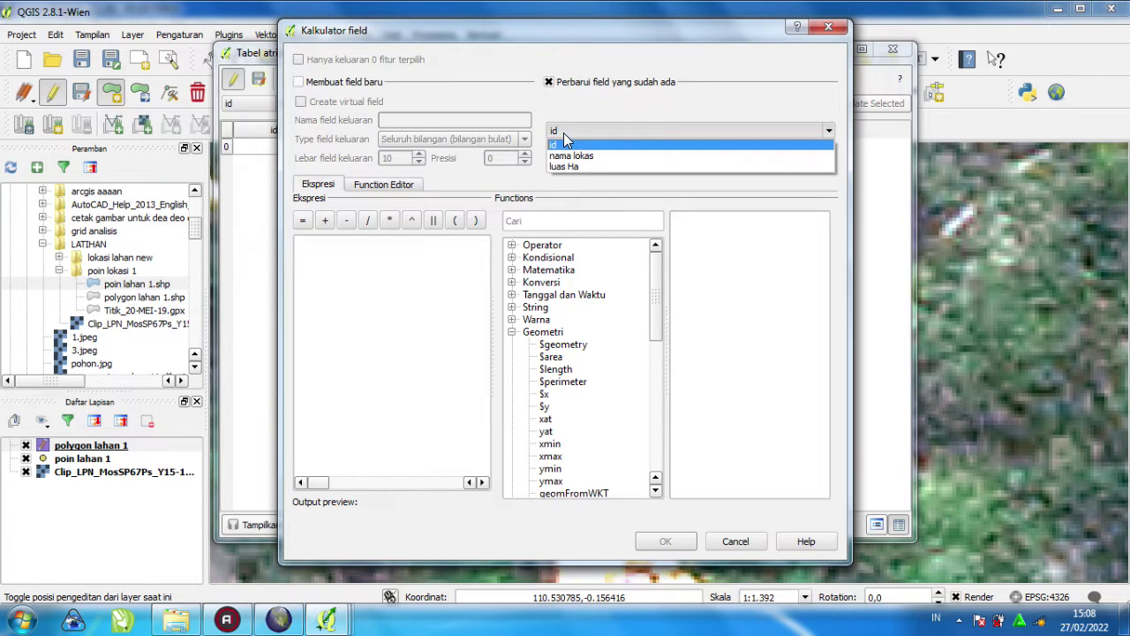
pyautogui.click(554, 165)
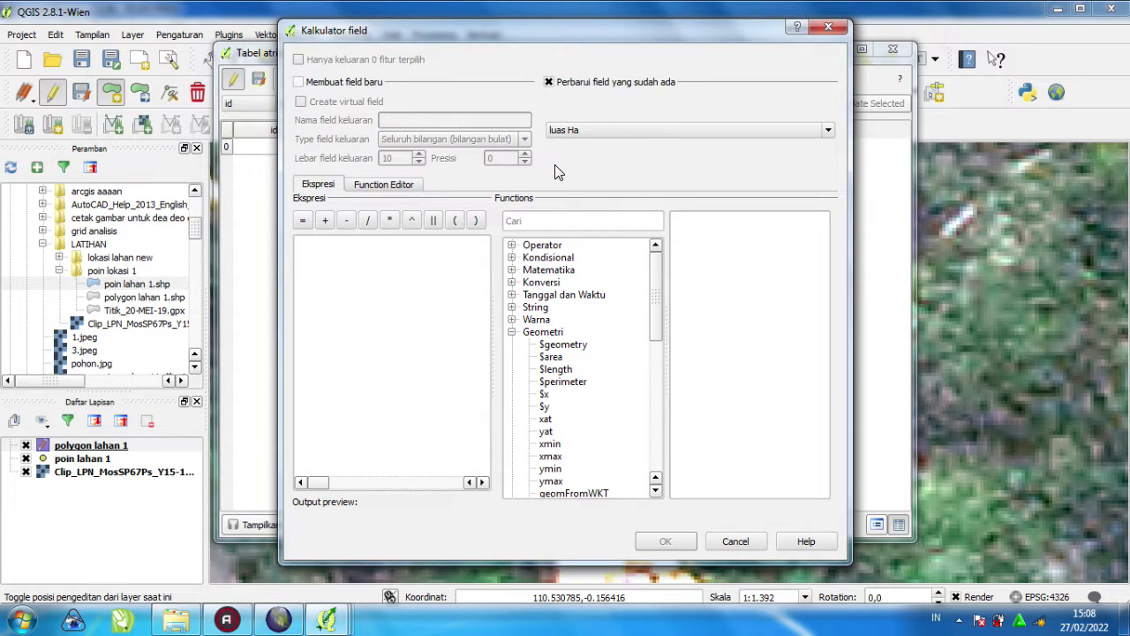
pyautogui.doubleClick(559, 359)
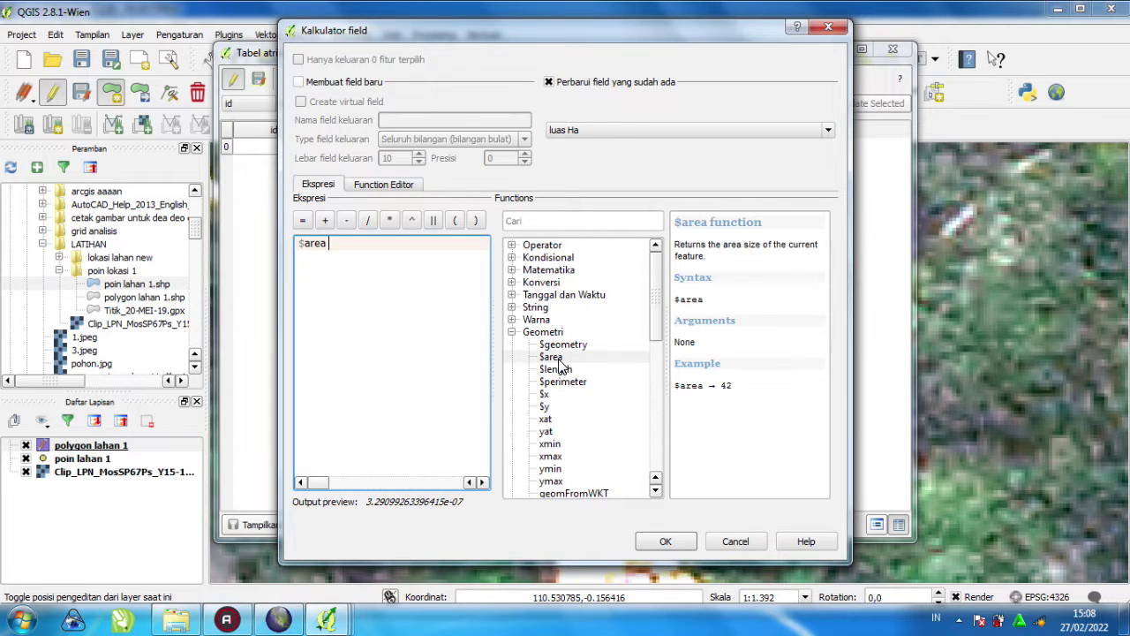
pyautogui.click(682, 541)
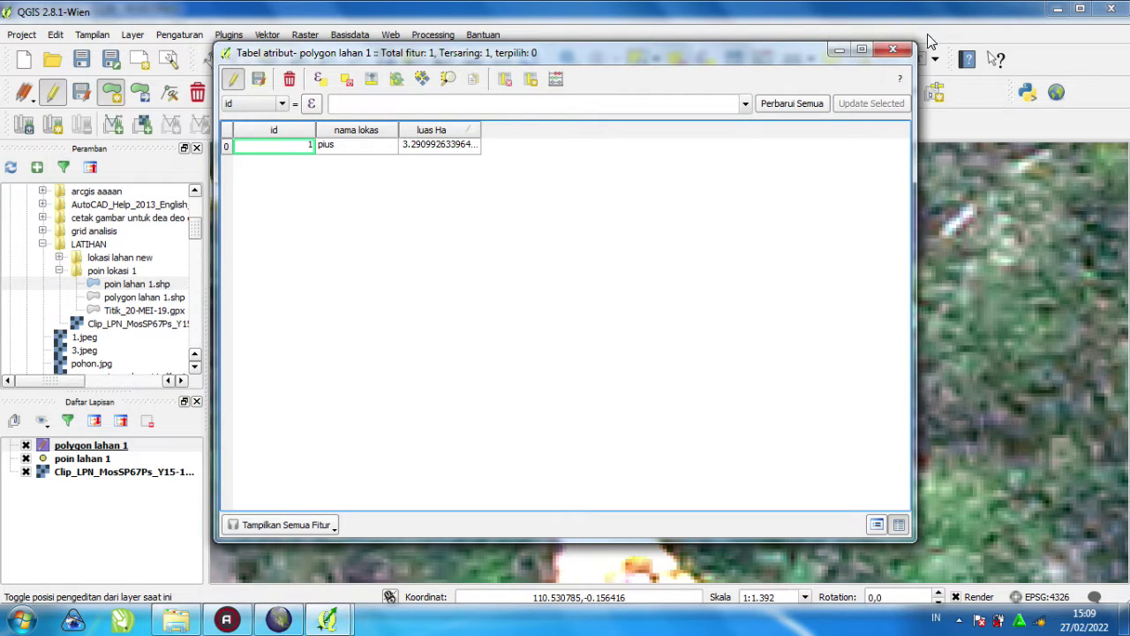
# - Close the attribute table, stop editing polygon lahan 1 and save its changes
pyautogui.click(893, 51)
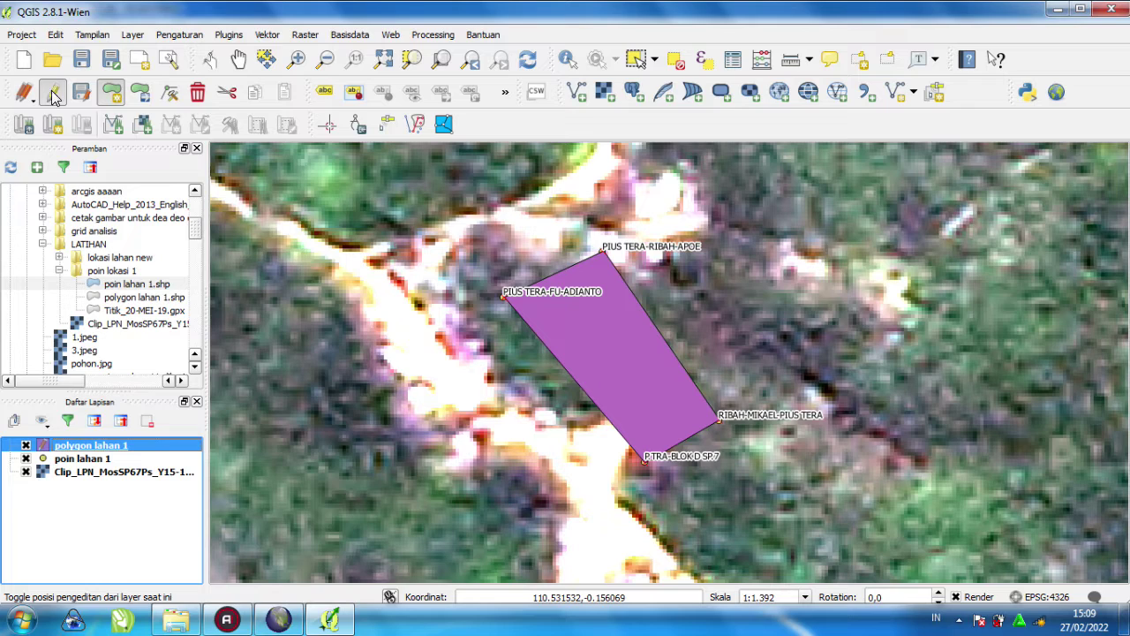
pyautogui.click(53, 94)
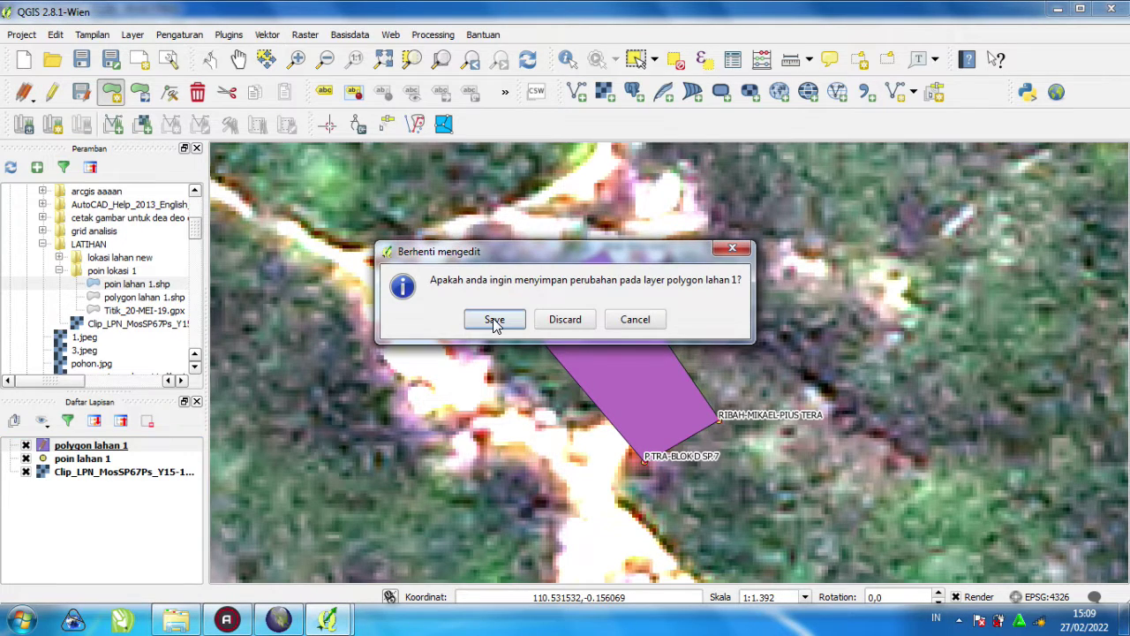
pyautogui.click(494, 321)
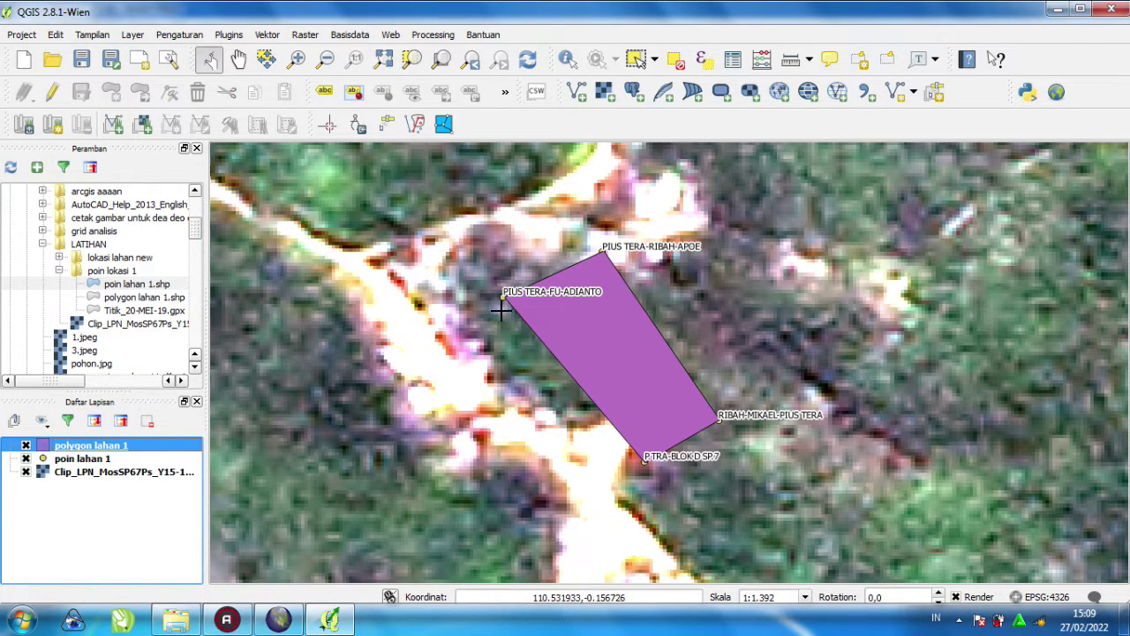
# - Start a new line shapefile layer and add a text attribute "nama" with width 80
pyautogui.scroll(1, 521, 291)
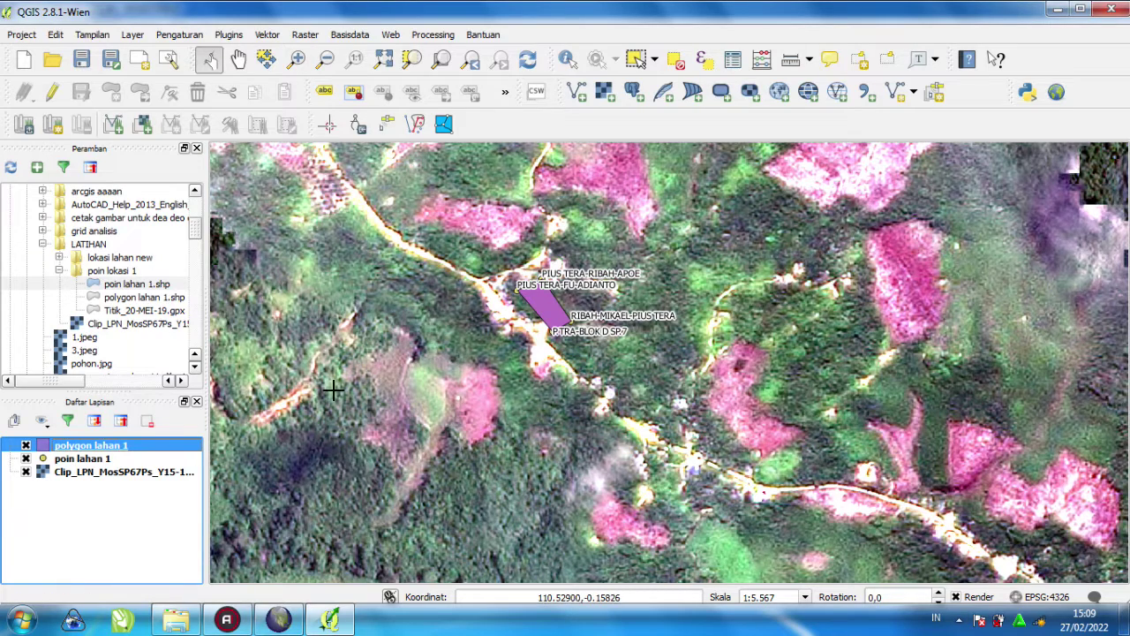
pyautogui.click(915, 93)
pyautogui.click(915, 134)
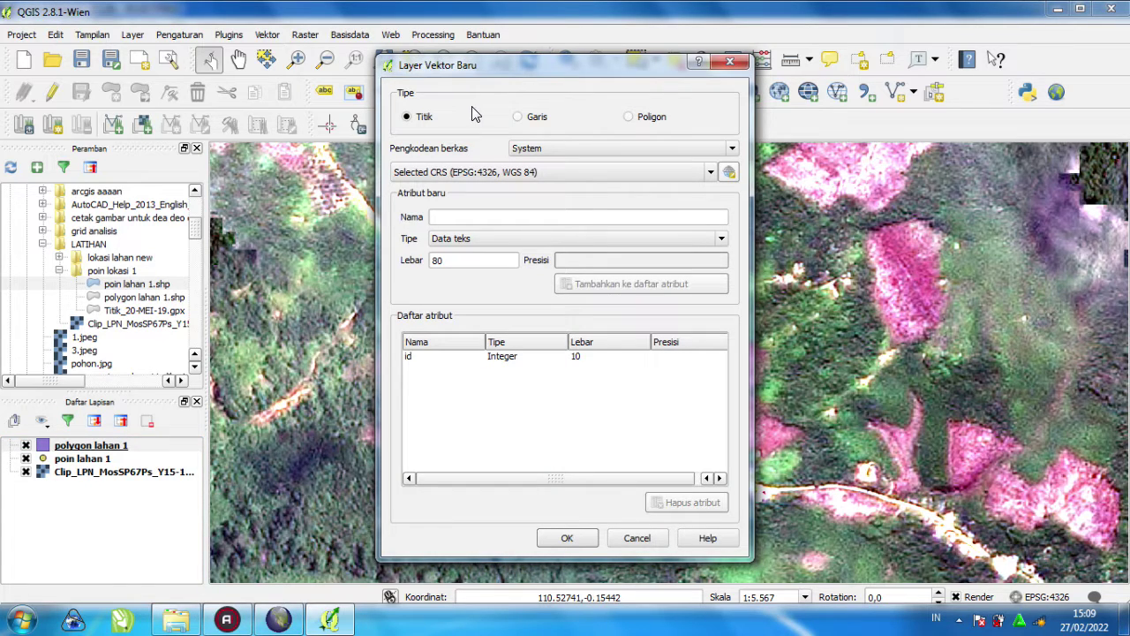
pyautogui.click(521, 116)
pyautogui.click(462, 218)
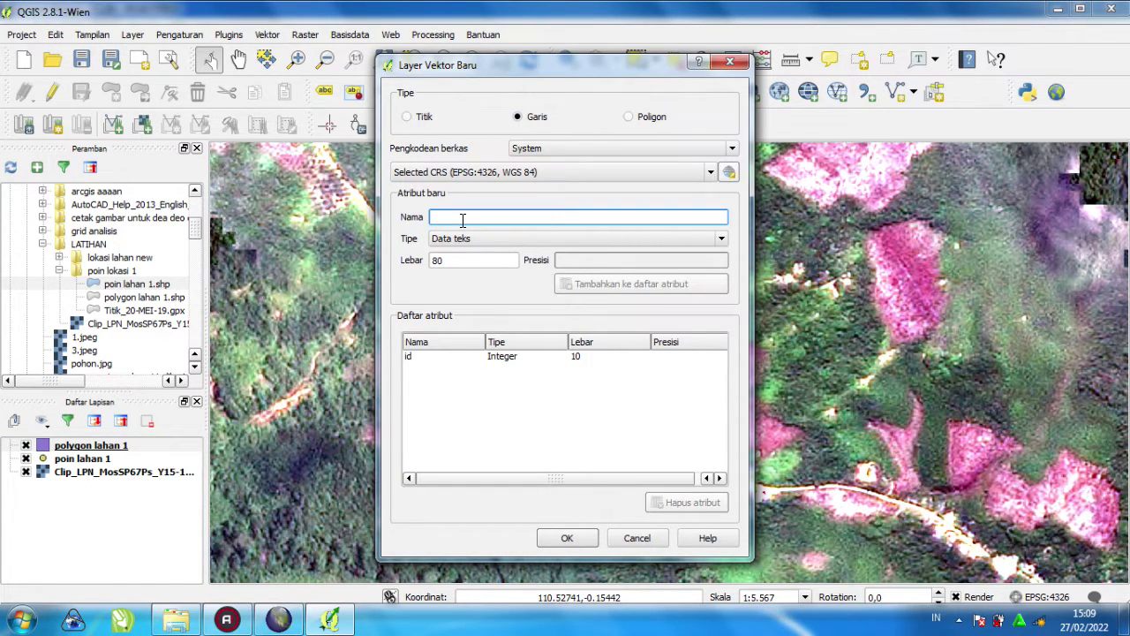
pyautogui.write('nama')
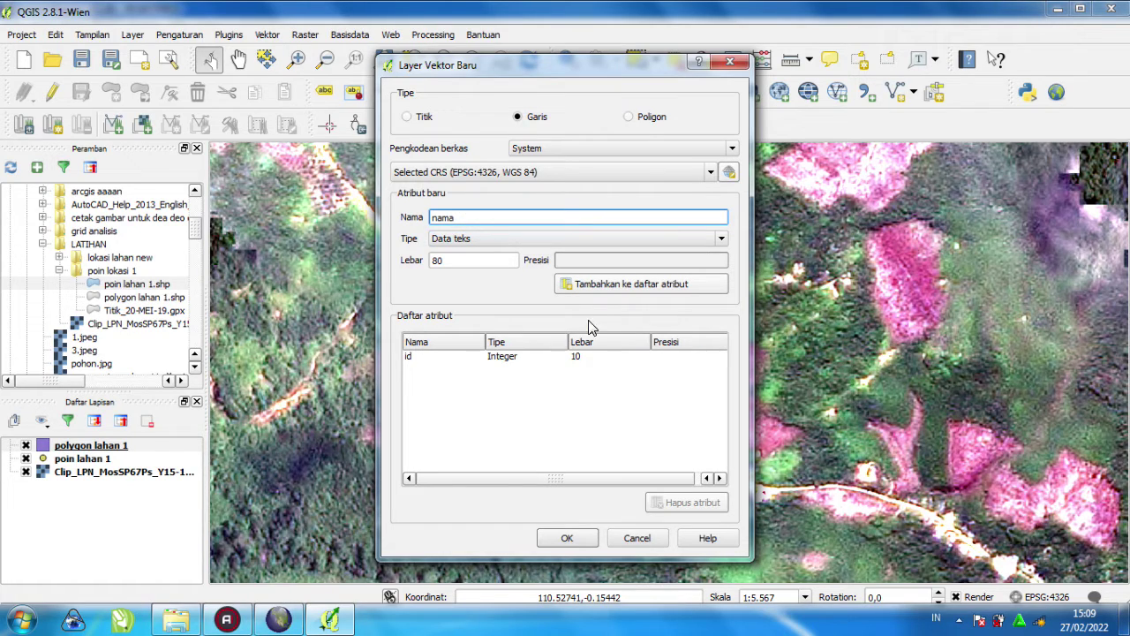
pyautogui.click(610, 284)
# - Add a decimal number attribute "panjang" with width 20 to the new line layer
pyautogui.write('panjang')
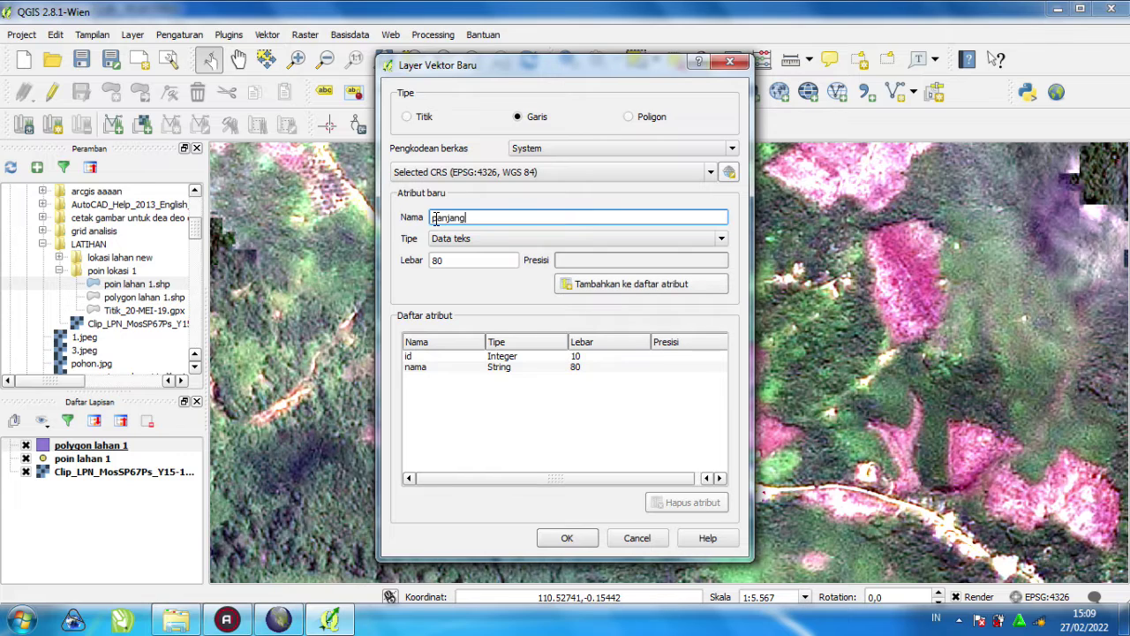
pyautogui.click(525, 239)
pyautogui.click(492, 274)
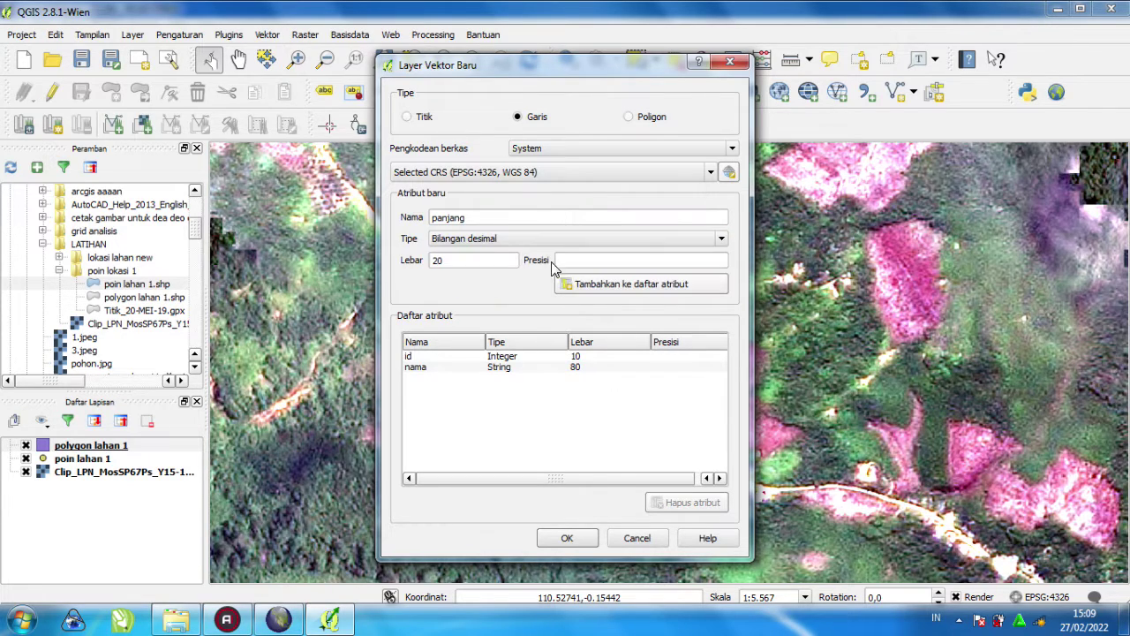
pyautogui.click(560, 286)
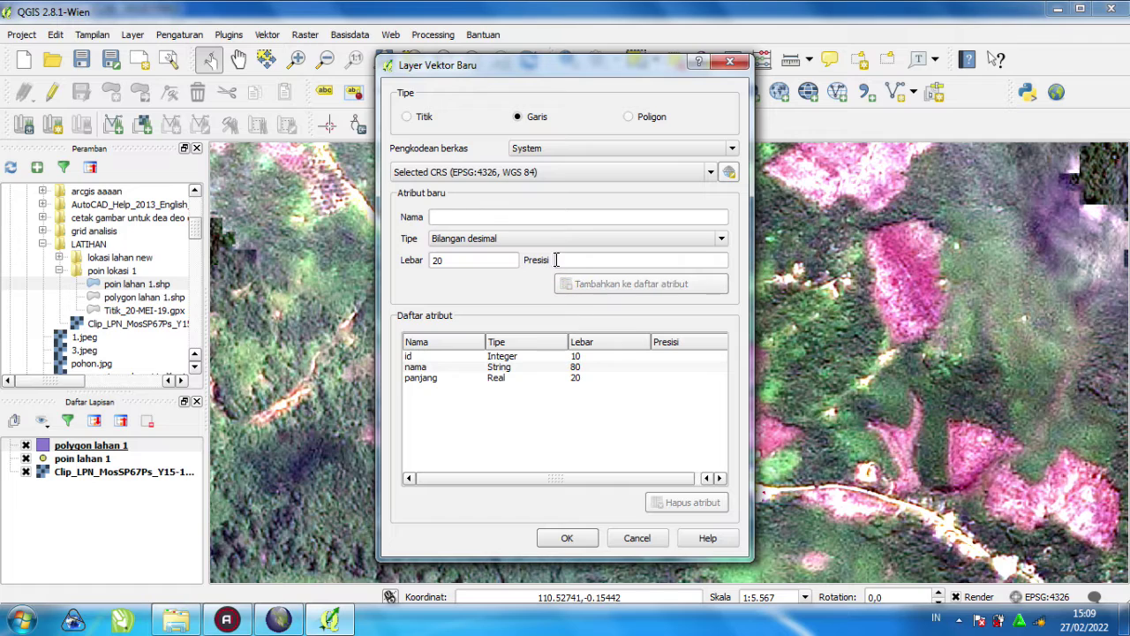
# - Accept the line layer definition and save the shapefile as "jalan" in the poin lokasi 1 folder
pyautogui.click(473, 216)
pyautogui.write('Jalan')
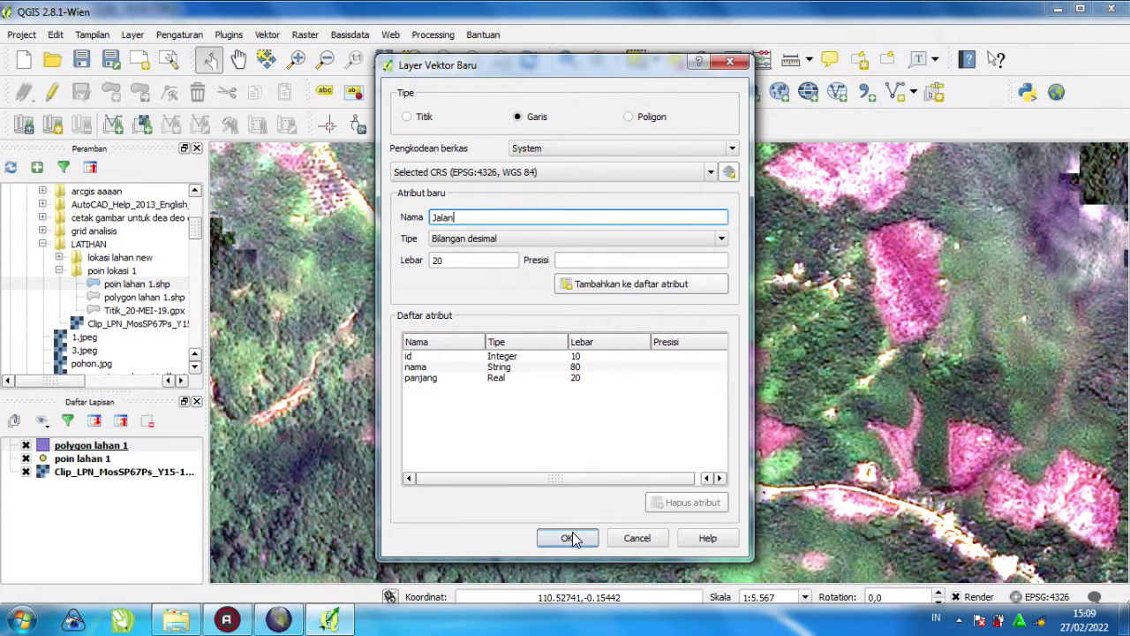
pyautogui.click(569, 536)
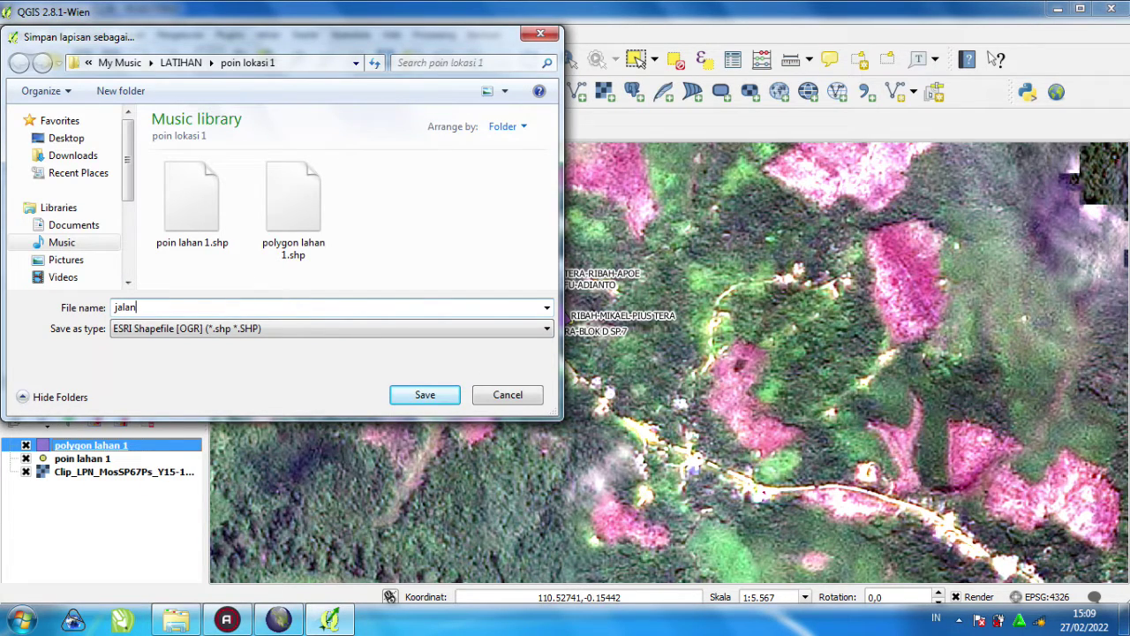
pyautogui.click(399, 394)
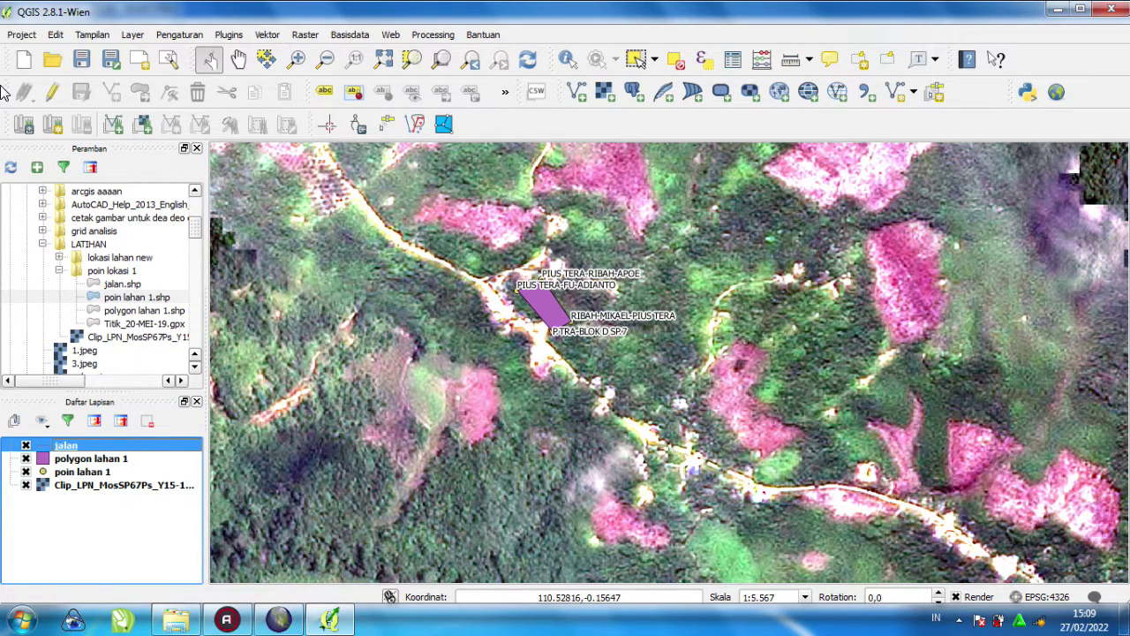
# - Enable editing on the jalan layer and digitize a line along the main road past the land parcel
pyautogui.click(53, 93)
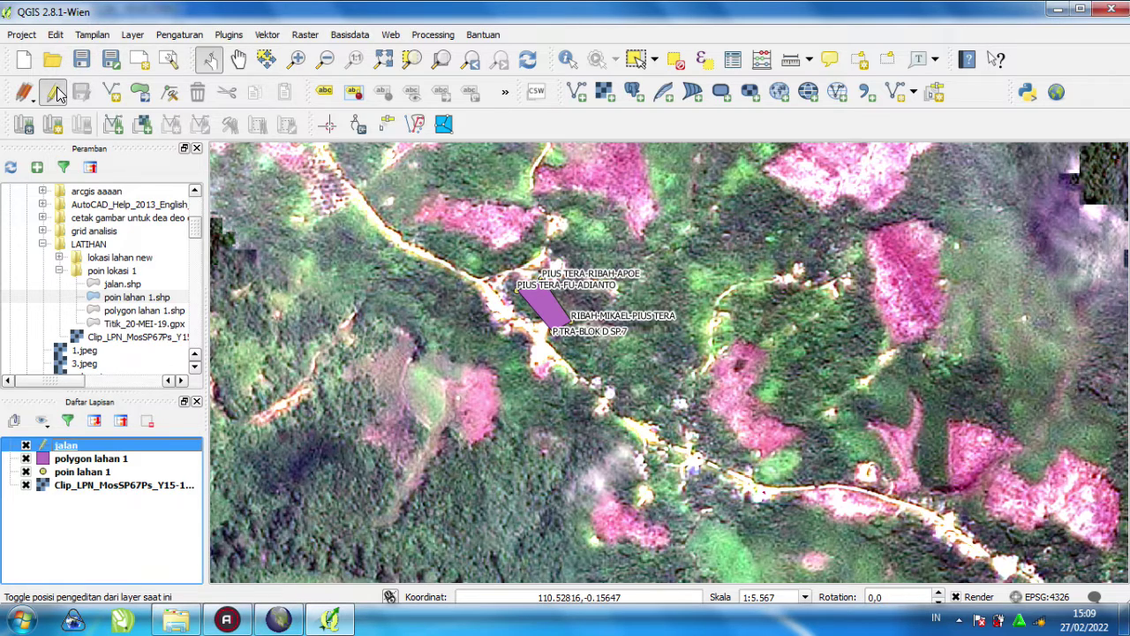
pyautogui.click(112, 94)
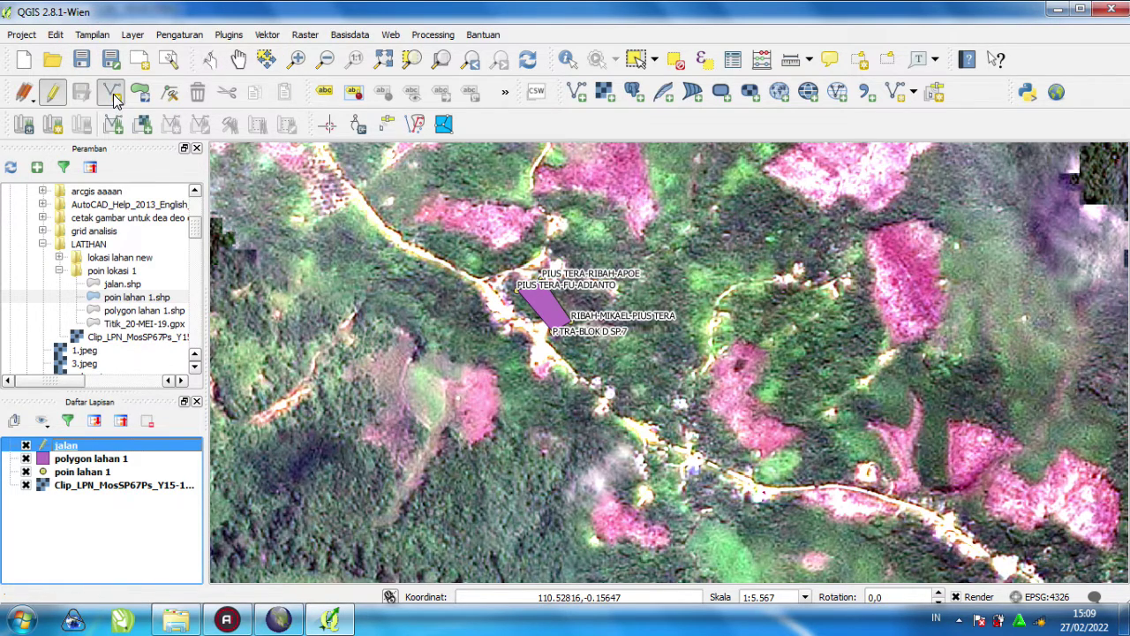
pyautogui.click(416, 250)
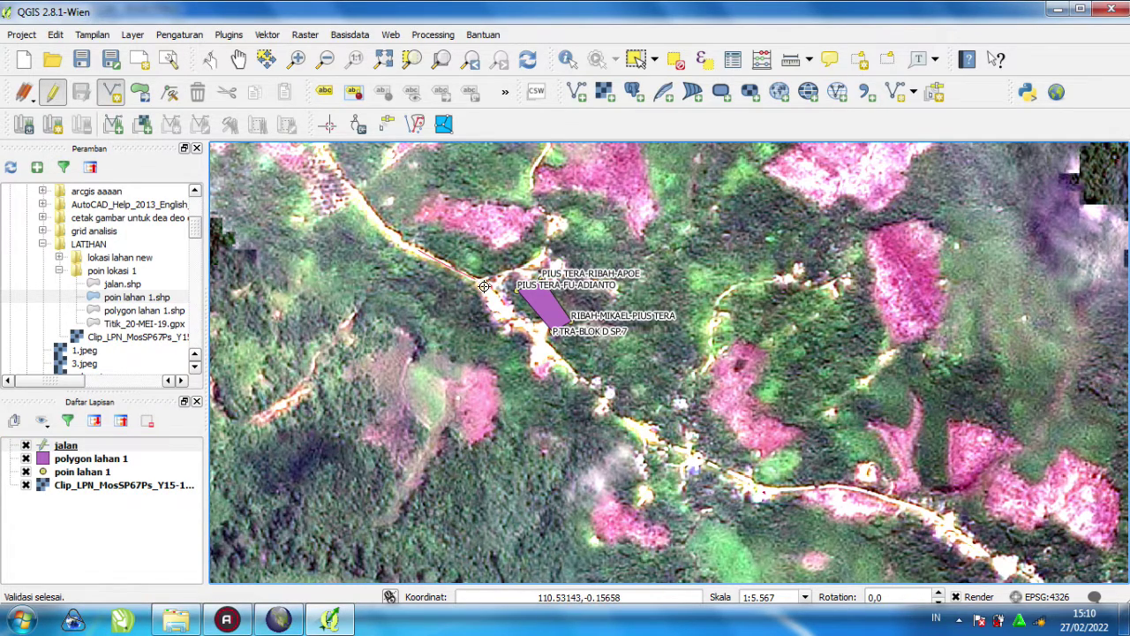
pyautogui.click(520, 325)
pyautogui.click(545, 345)
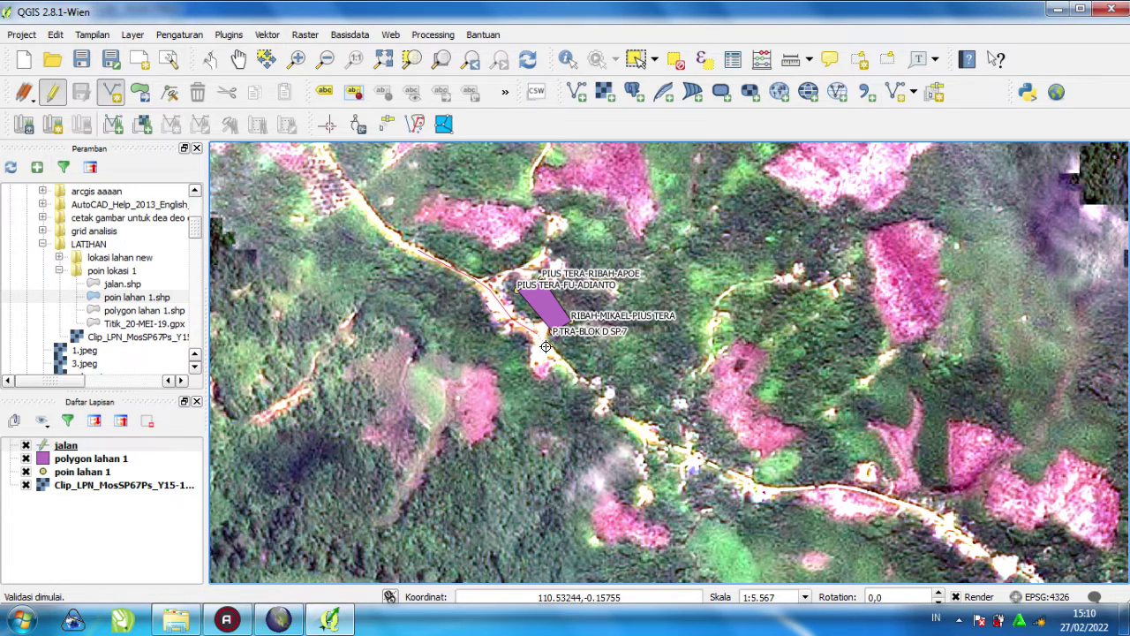
pyautogui.click(590, 393)
# - Finish the main road line and give it id 1 and the nama "jalan poro"
pyautogui.rightClick(662, 442)
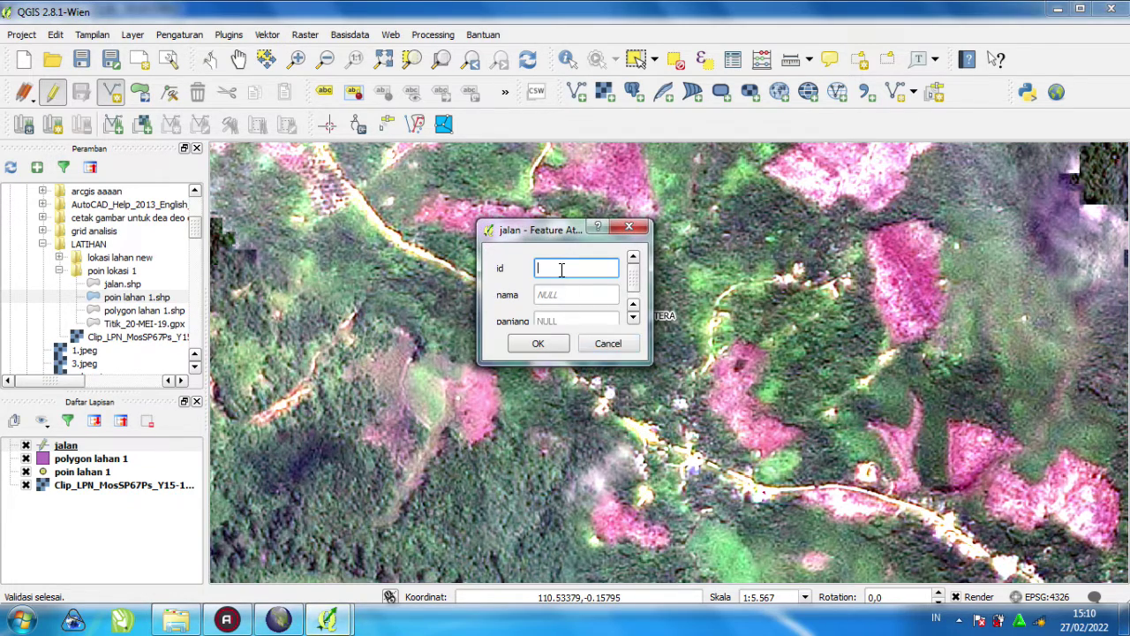
pyautogui.press('Tab')
pyautogui.write('j')
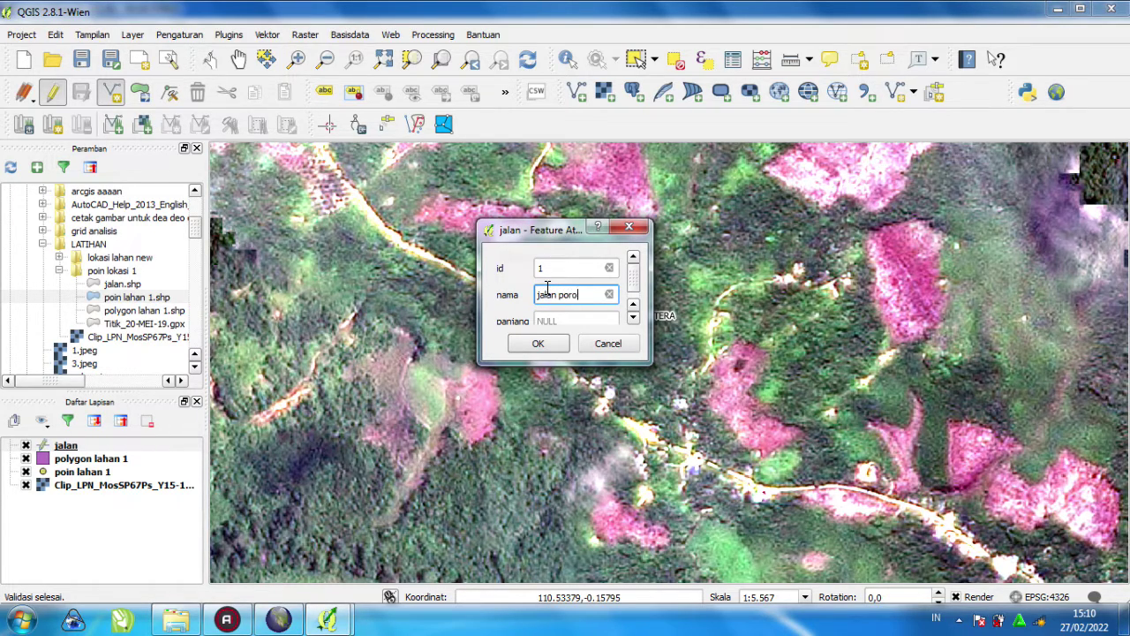
pyautogui.click(530, 342)
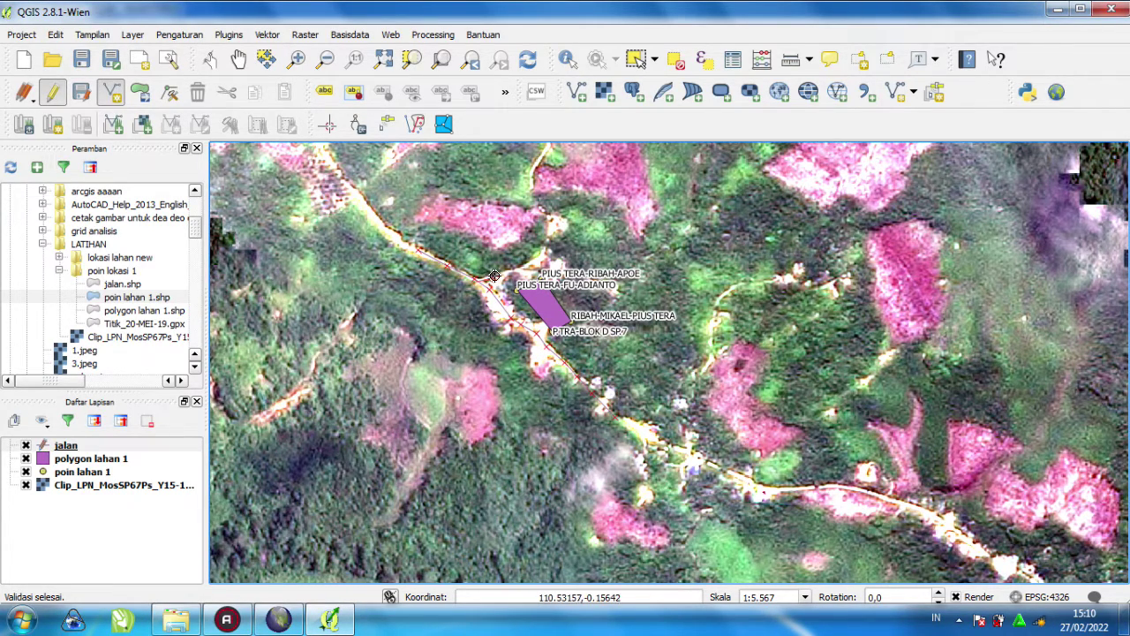
# - Digitize the side road branching north from the main road, with id 2 and the nama "jalan kebun"
pyautogui.rightClick(536, 198)
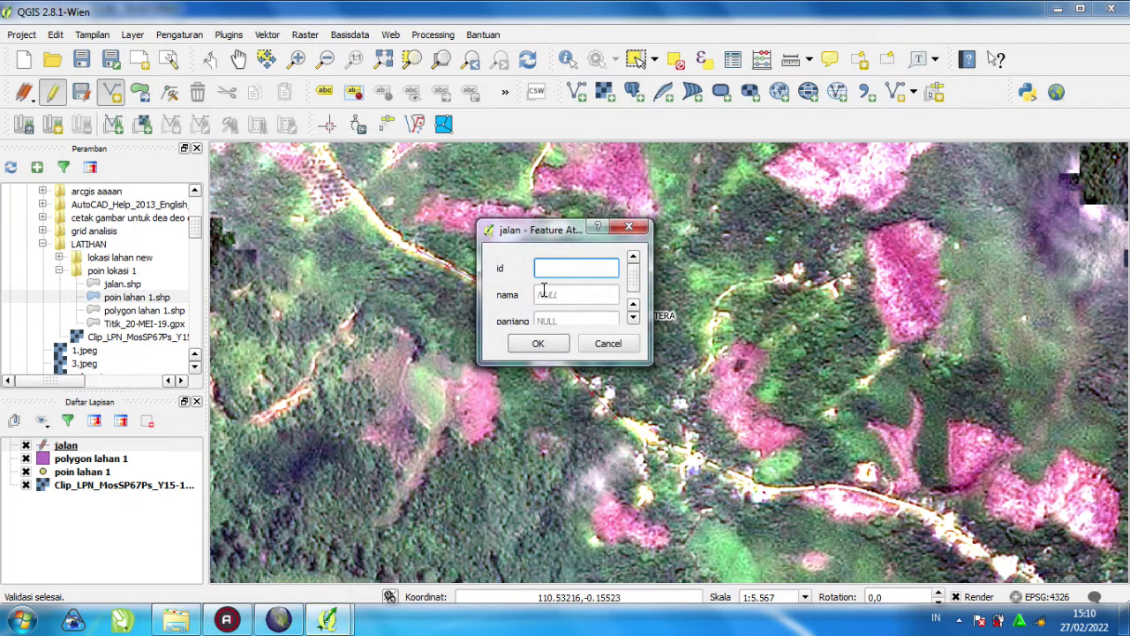
pyautogui.click(558, 295)
pyautogui.write('jalan kebun')
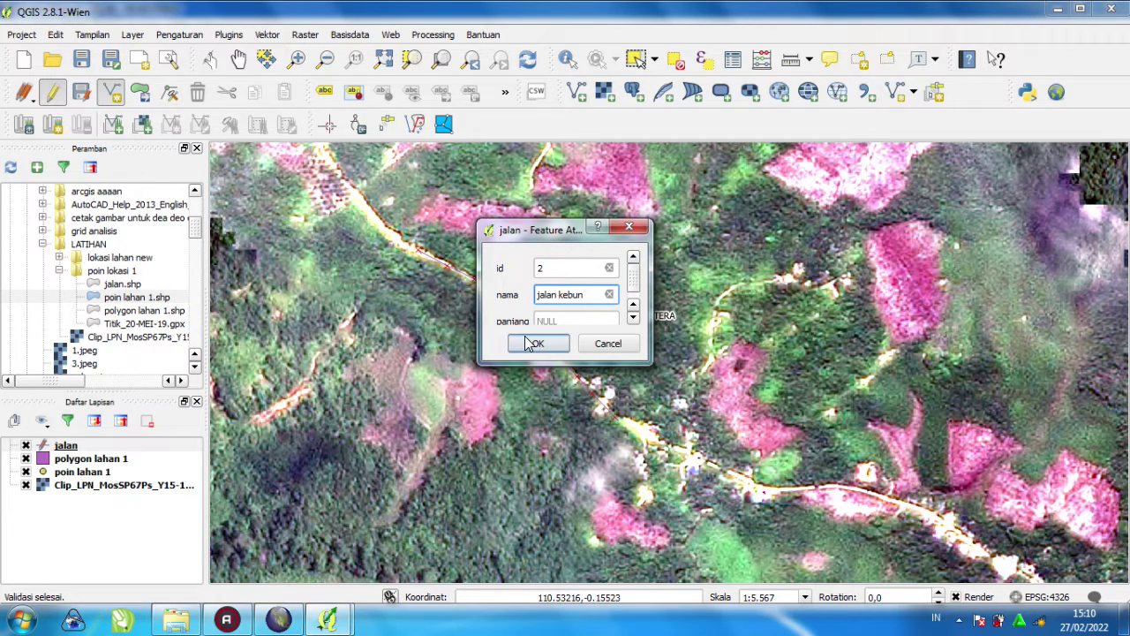
pyautogui.click(525, 337)
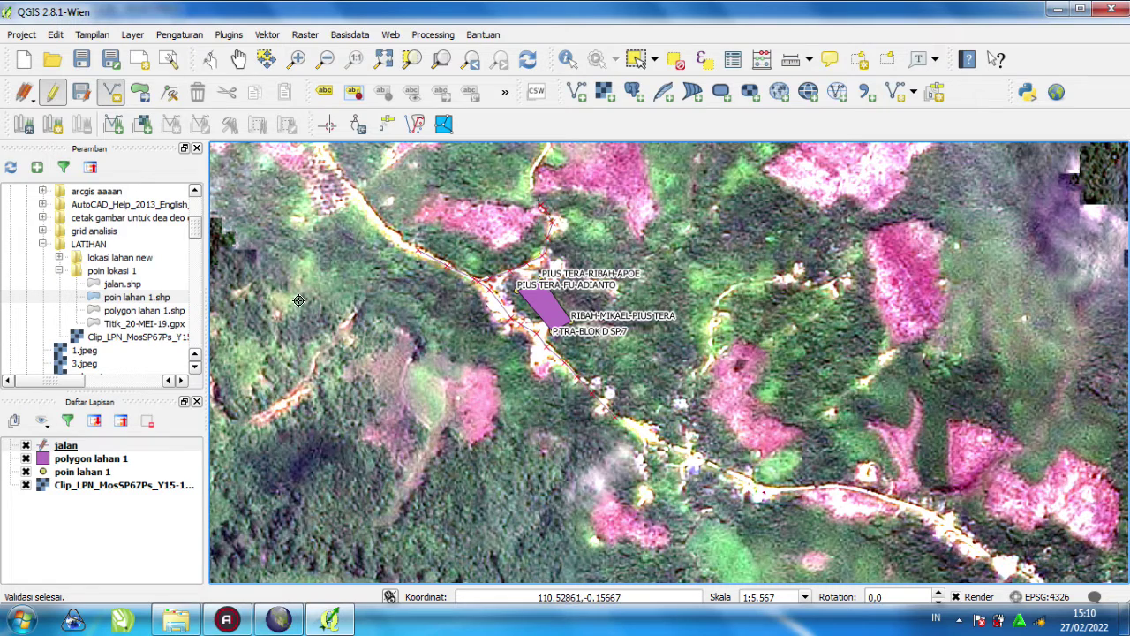
pyautogui.click(62, 447)
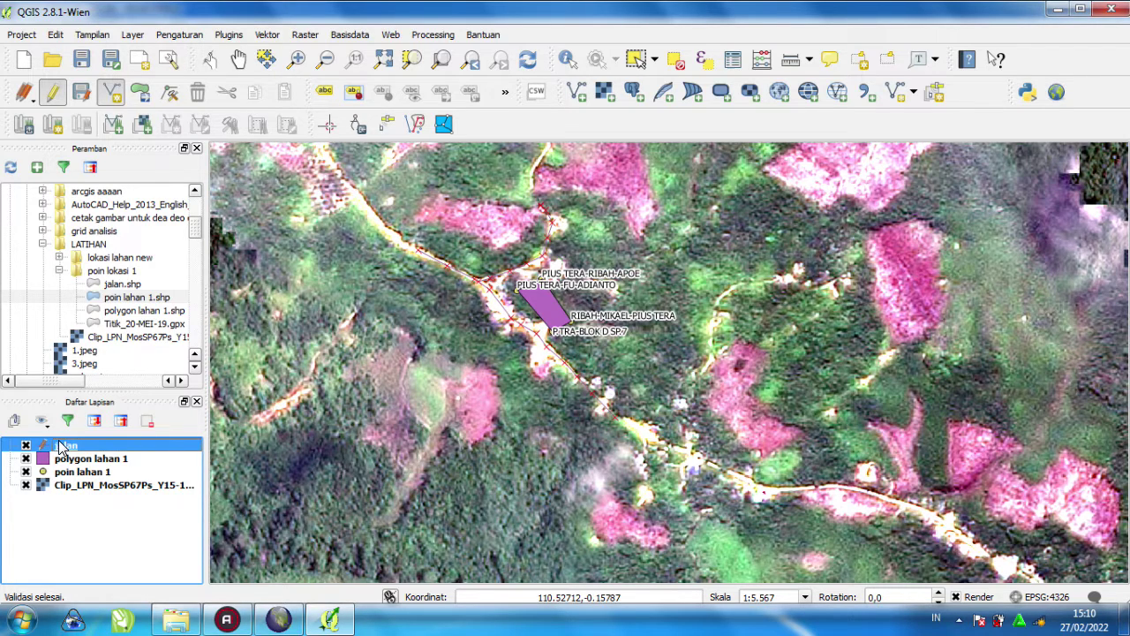
pyautogui.doubleClick(62, 446)
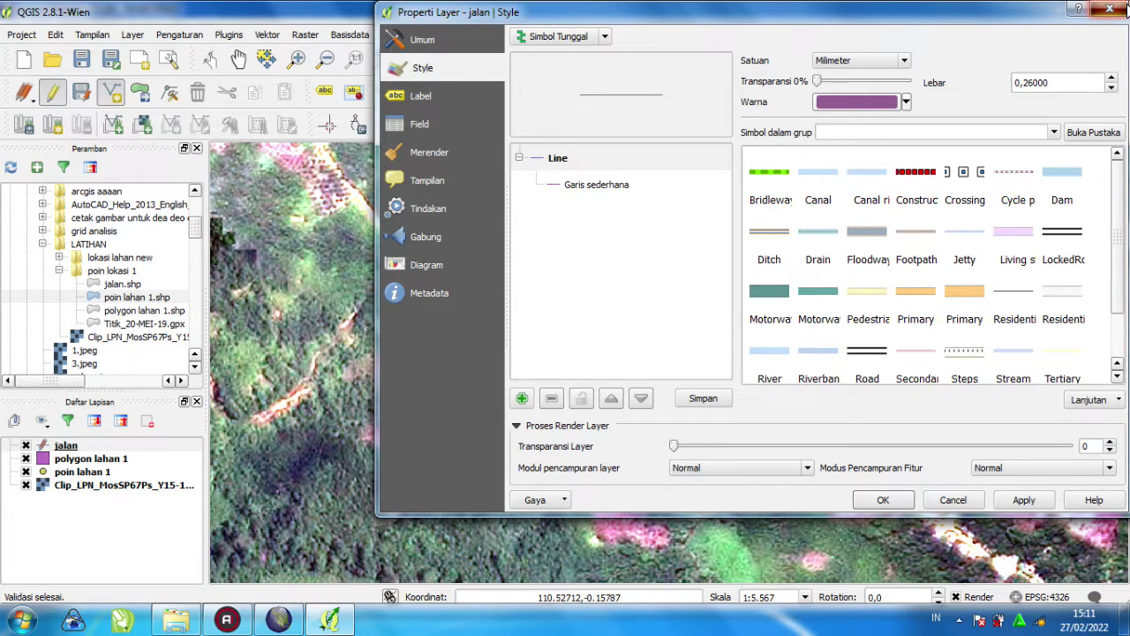
pyautogui.click(1114, 8)
# - Style the jalan layer's lines with the Primary link symbol and accept the layer properties
pyautogui.rightClick(64, 450)
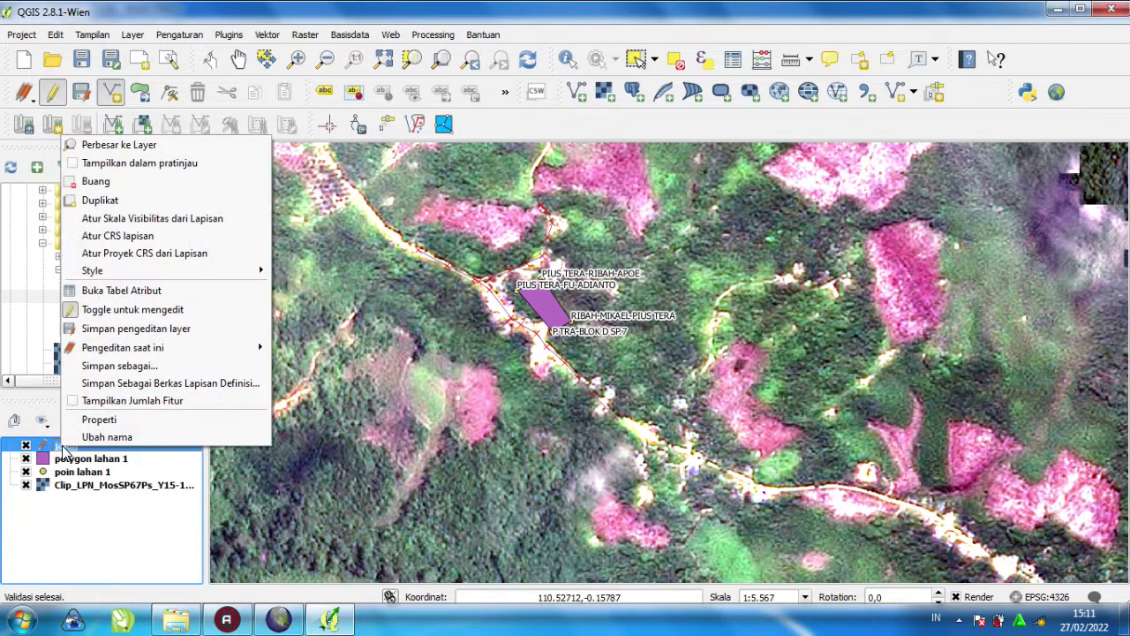
pyautogui.click(98, 421)
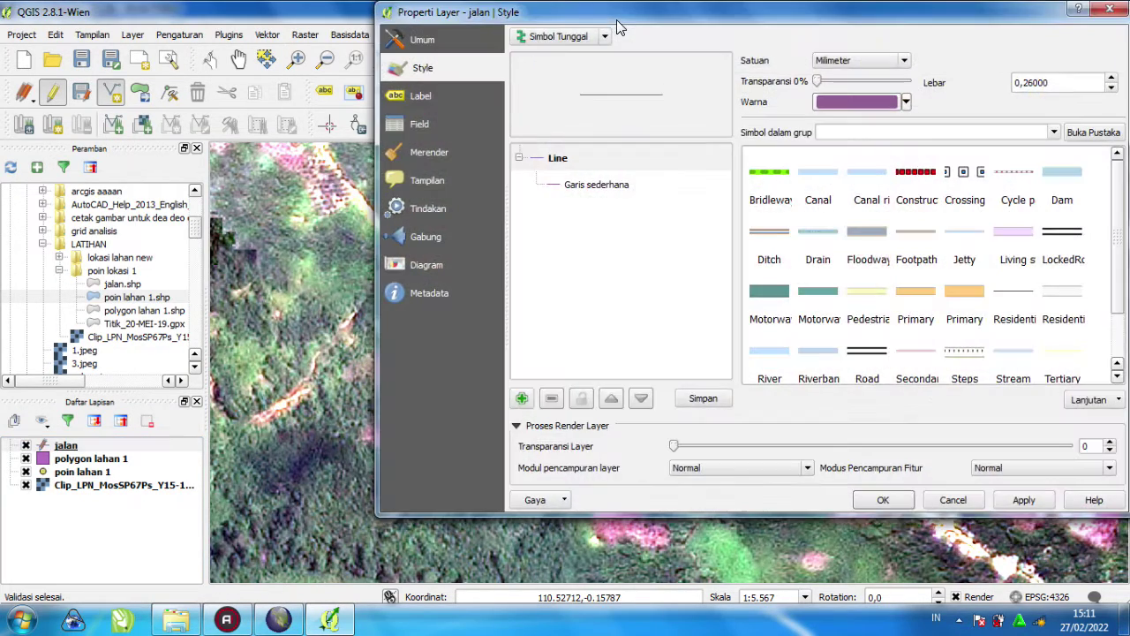
pyautogui.moveTo(619, 18); pyautogui.dragTo(360, 55)
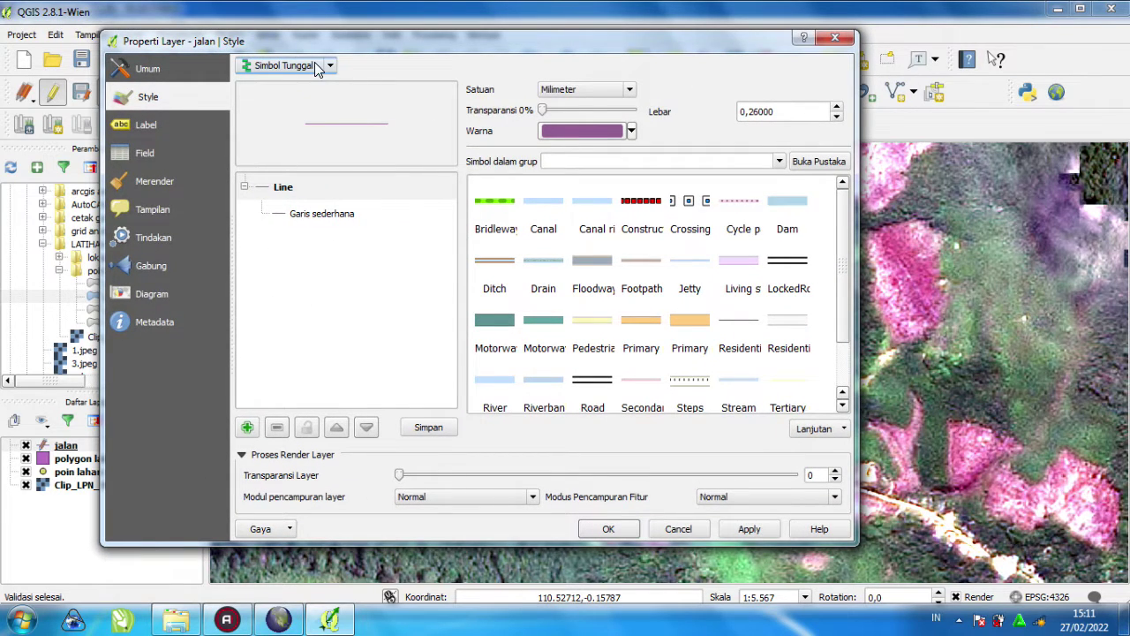
pyautogui.click(632, 131)
pyautogui.click(632, 131)
pyautogui.click(644, 322)
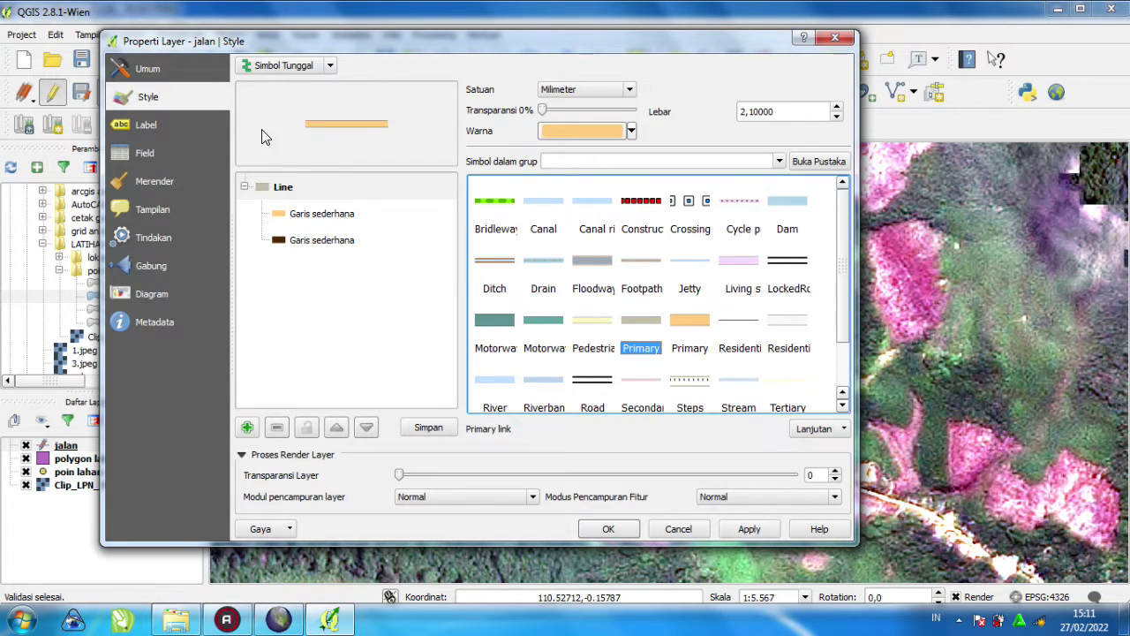
pyautogui.click(605, 529)
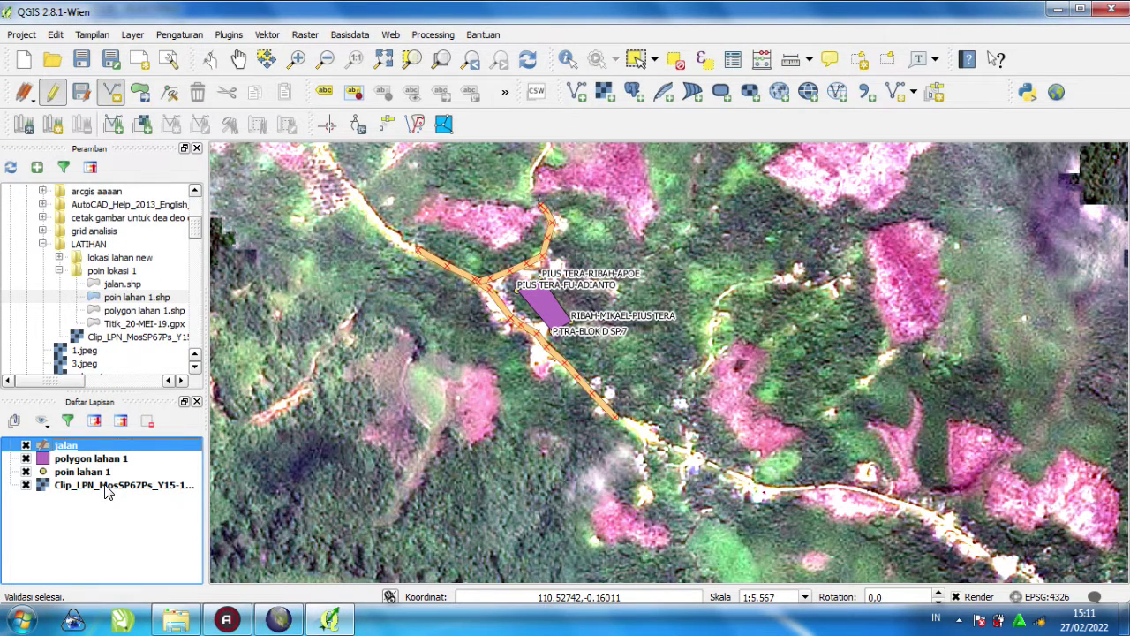
# - Switch the jalan layer's style to categorized (Dikategorikan), using the nama column
pyautogui.rightClick(60, 446)
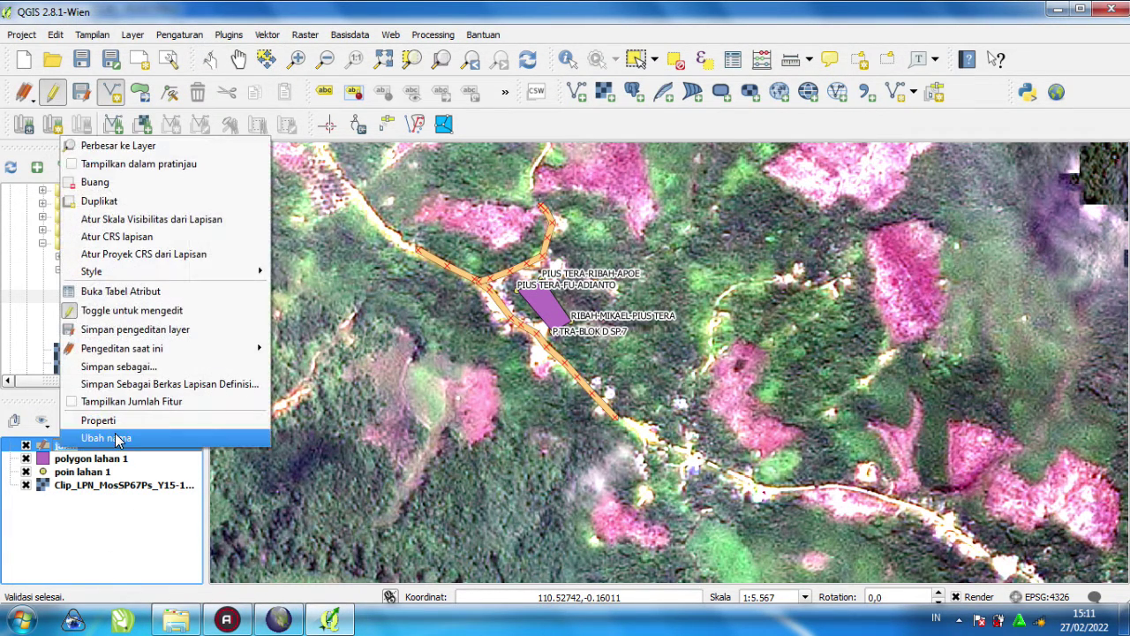
pyautogui.click(119, 420)
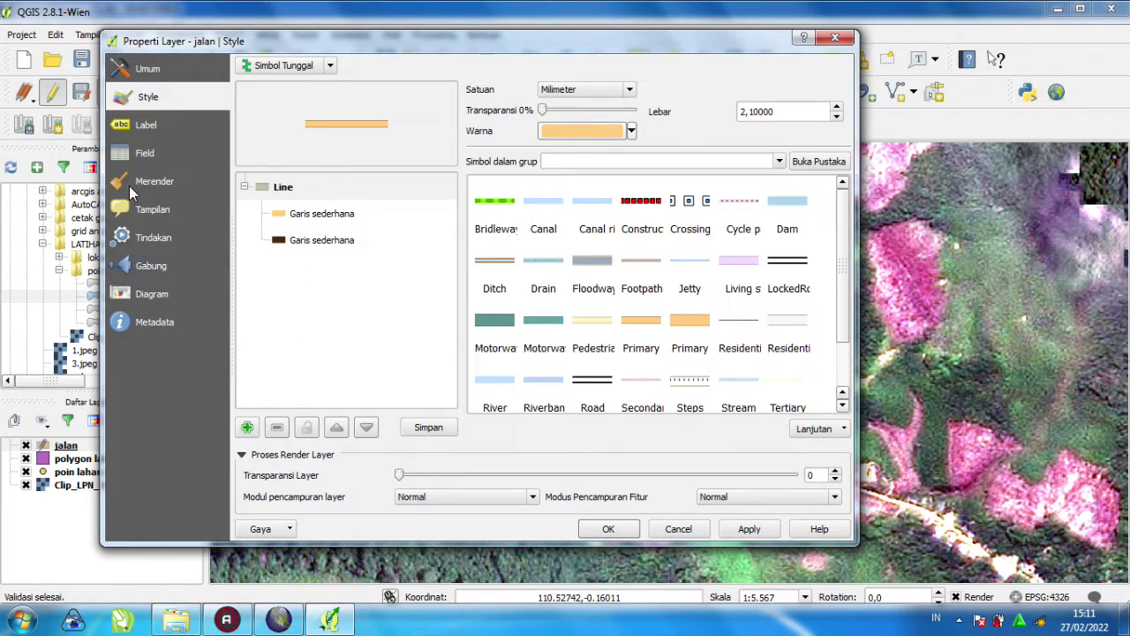
pyautogui.click(329, 66)
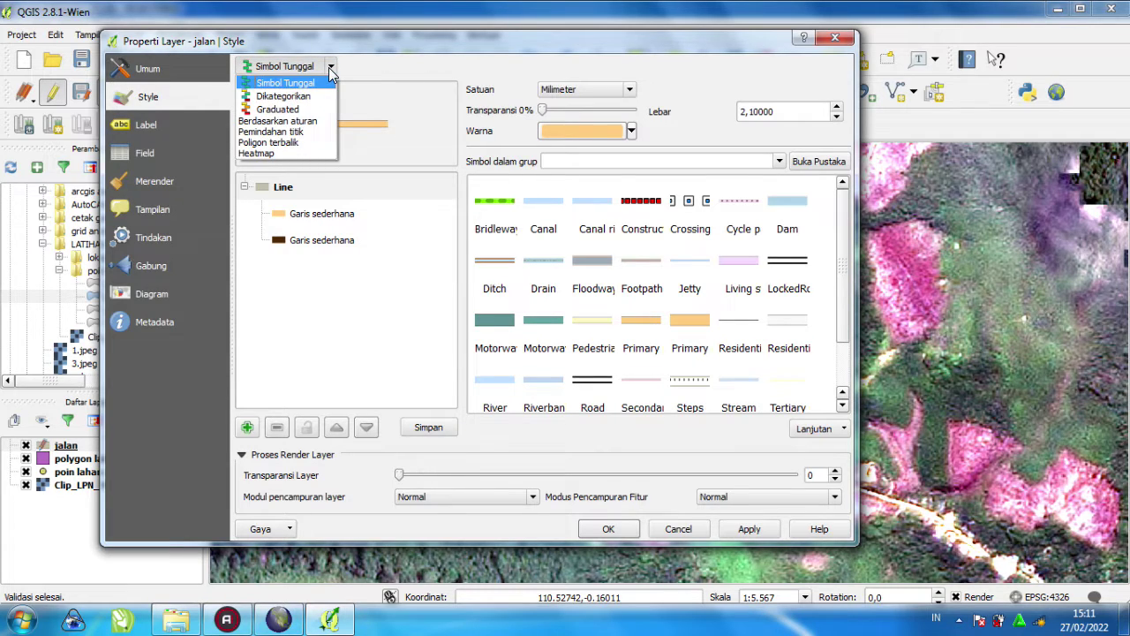
pyautogui.click(306, 97)
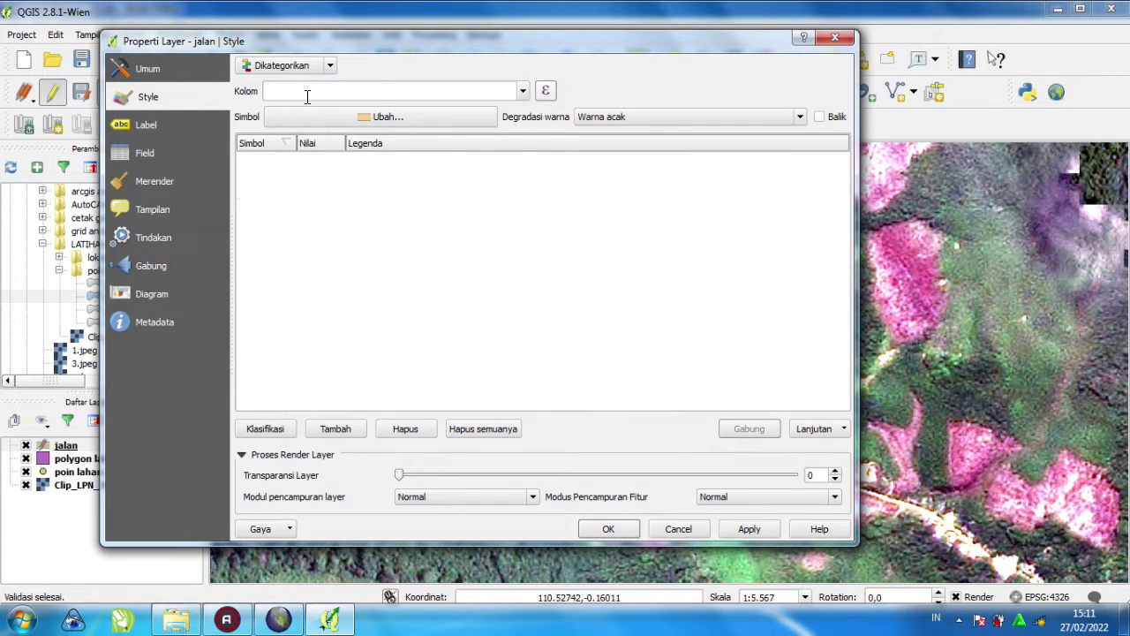
pyautogui.click(523, 91)
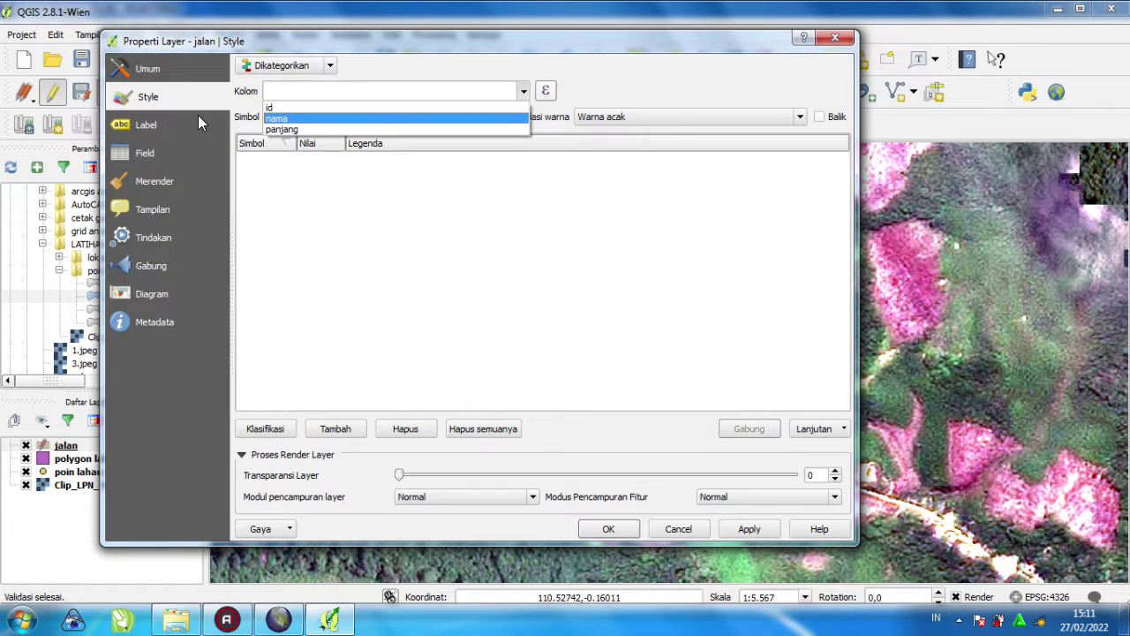
pyautogui.click(291, 119)
# - Choose the Trunk road symbol for the categorized style and add a category
pyautogui.click(436, 118)
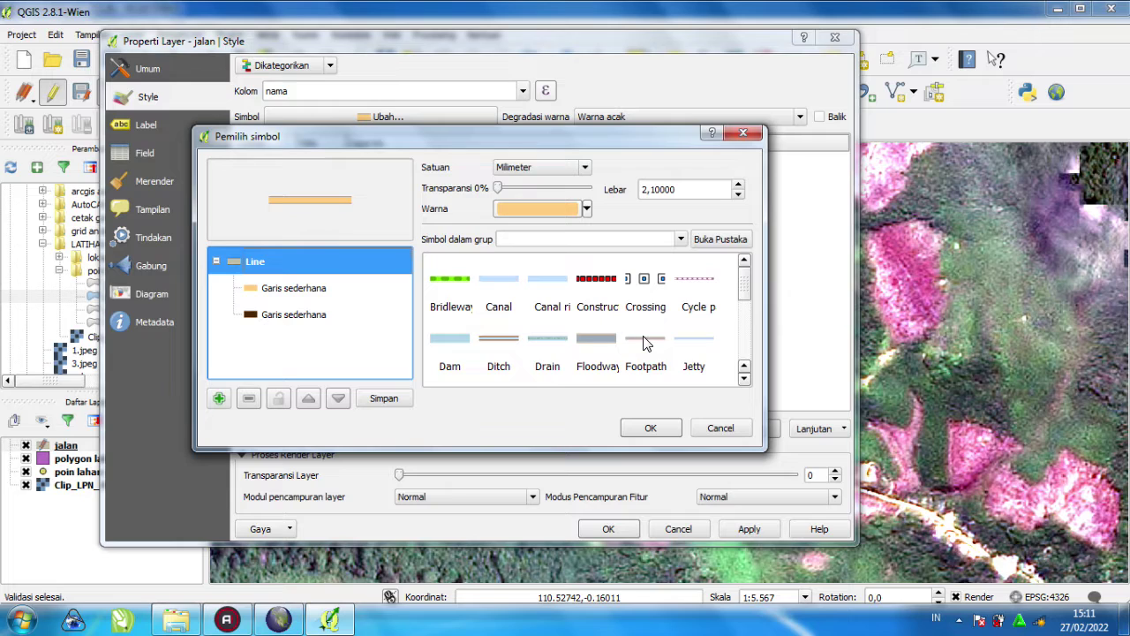
pyautogui.scroll(-5, 642, 343)
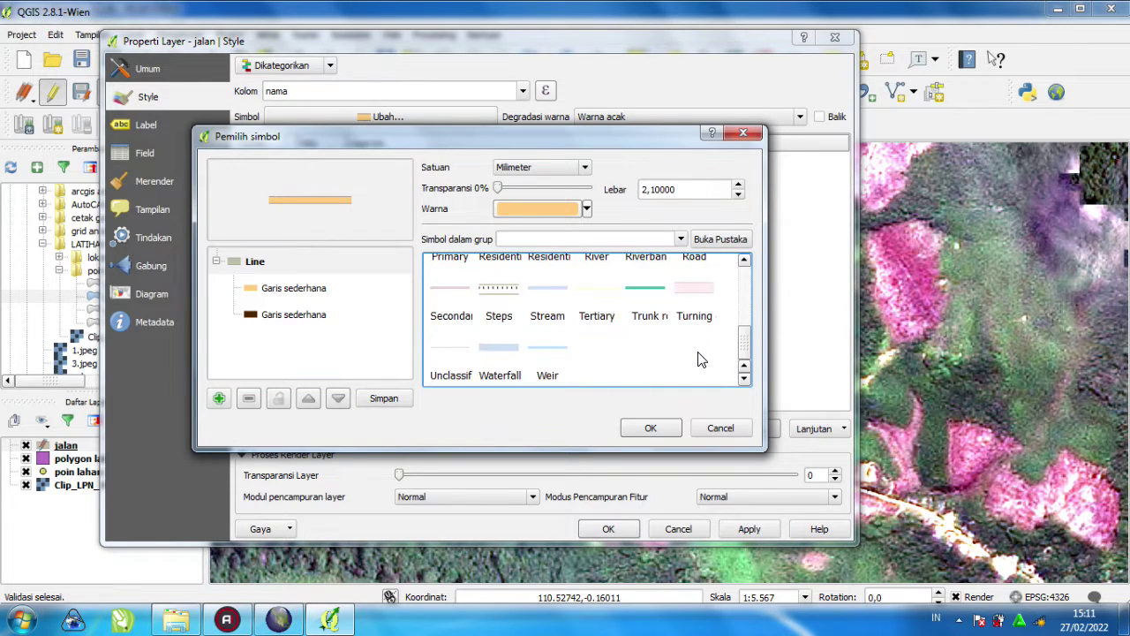
pyautogui.click(642, 295)
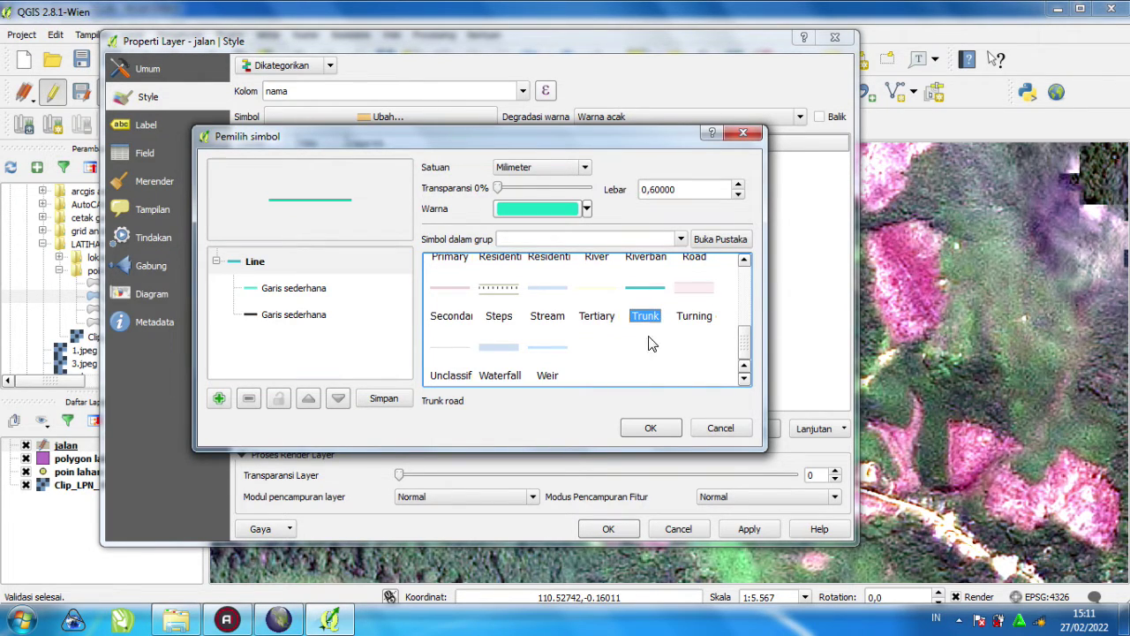
pyautogui.click(650, 427)
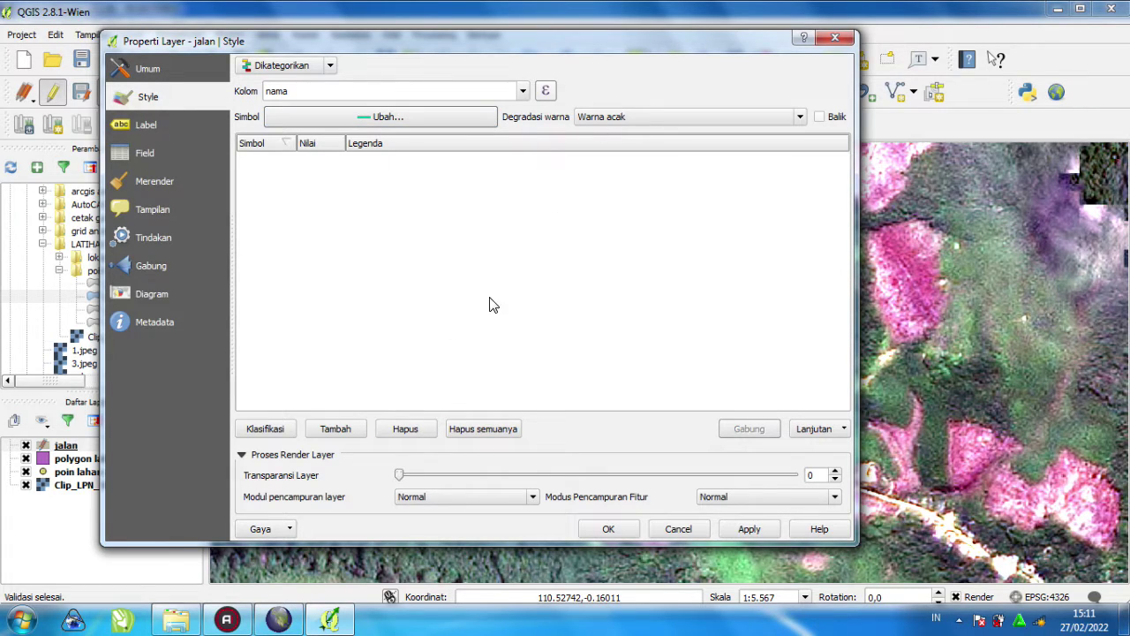
pyautogui.click(333, 428)
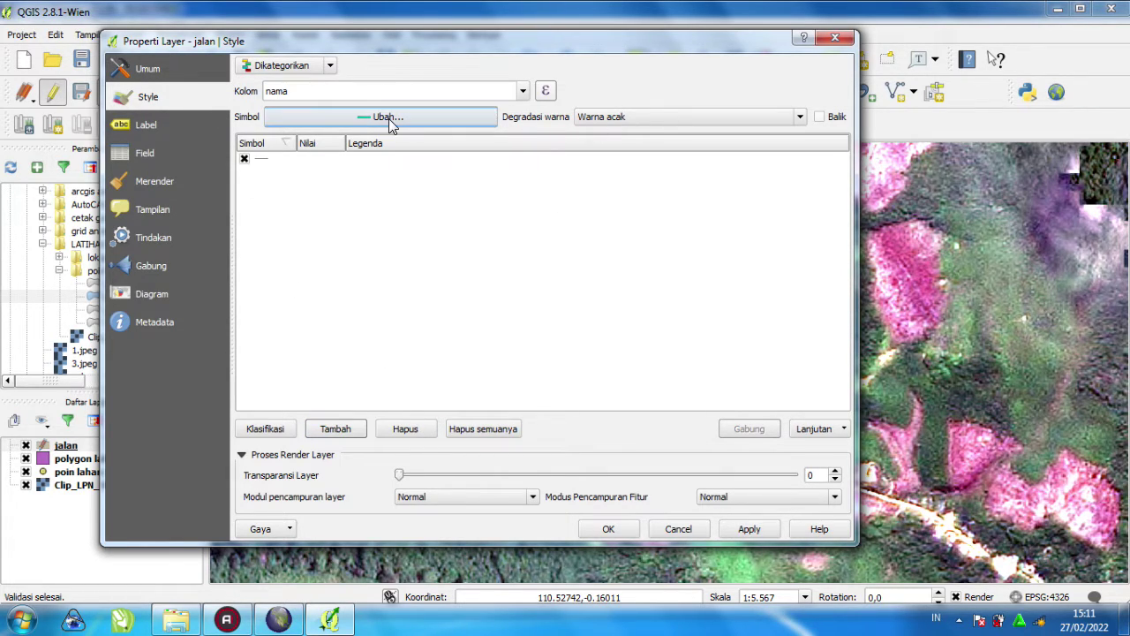
# - Change the category symbol to Cycle path, add a second category and accept the jalan style
pyautogui.click(485, 118)
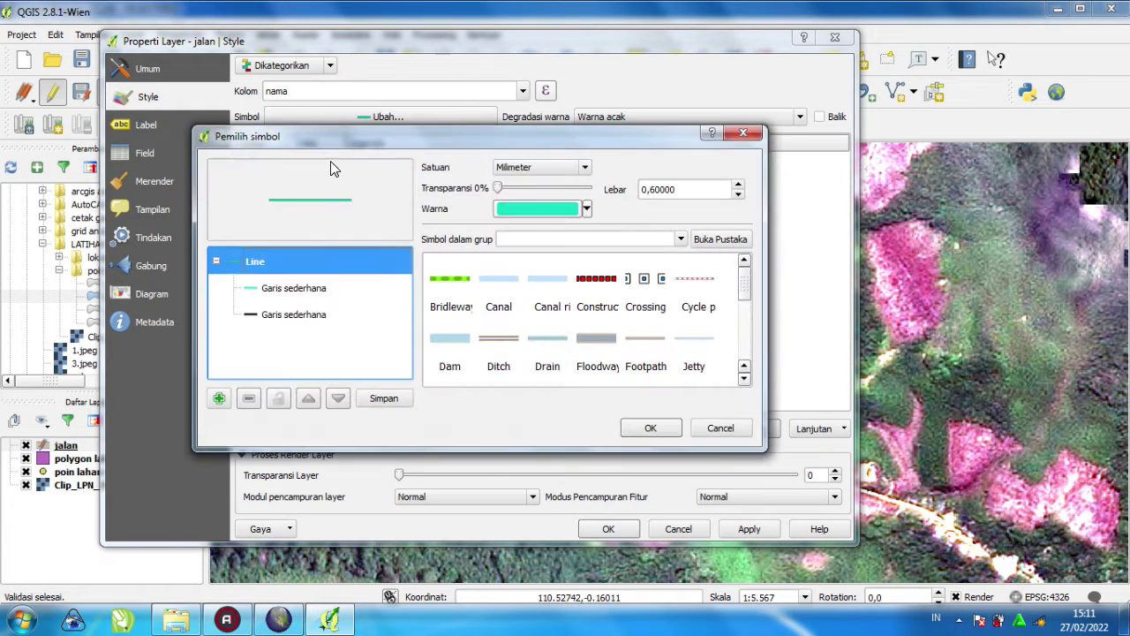
pyautogui.click(696, 347)
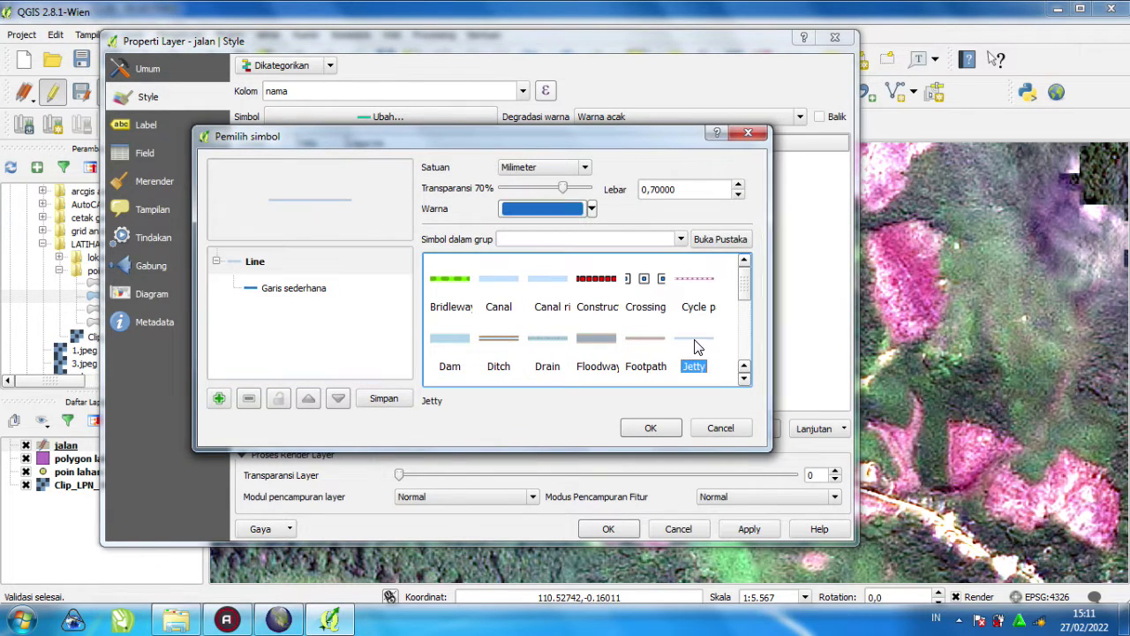
pyautogui.click(693, 301)
pyautogui.click(656, 428)
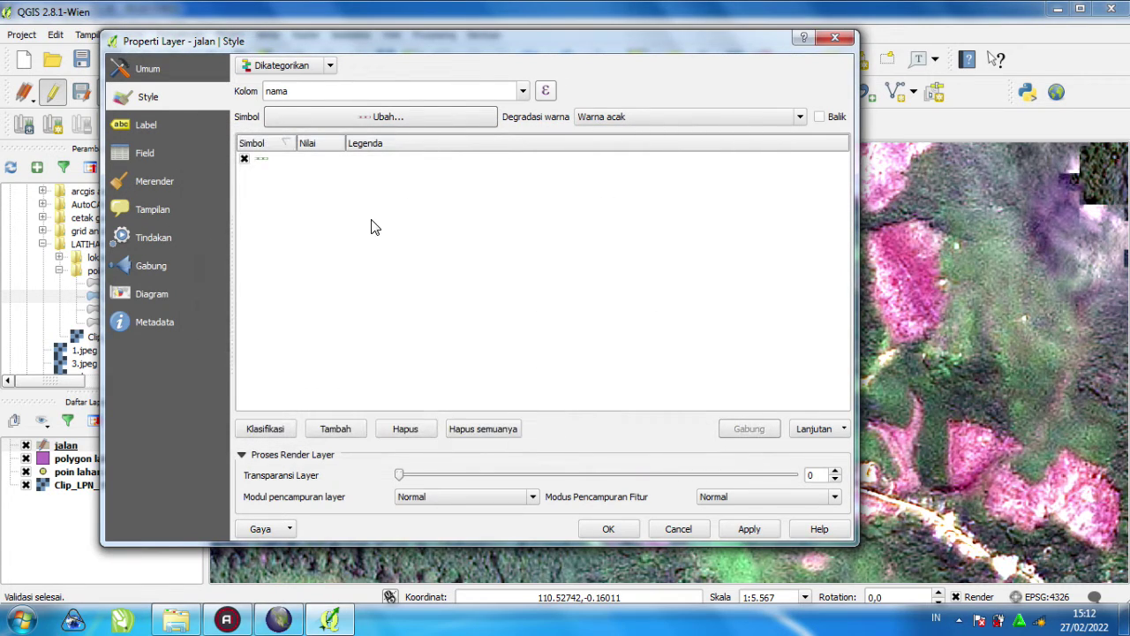
pyautogui.click(323, 430)
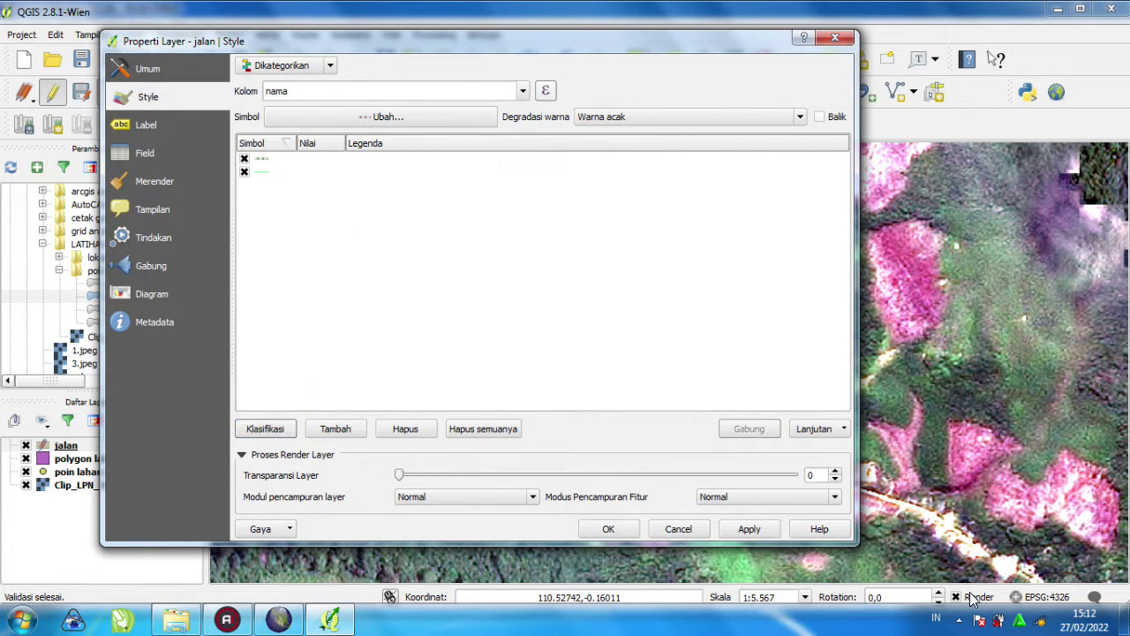
pyautogui.click(609, 528)
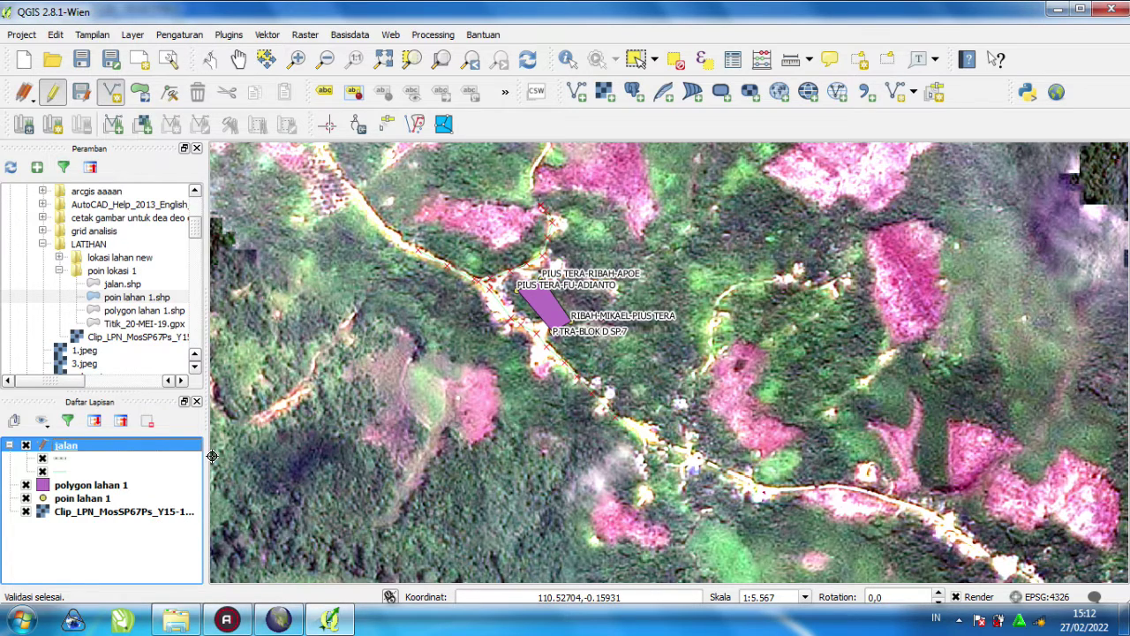
# - Stop editing the jalan layer and save its digitized roads
pyautogui.click(52, 94)
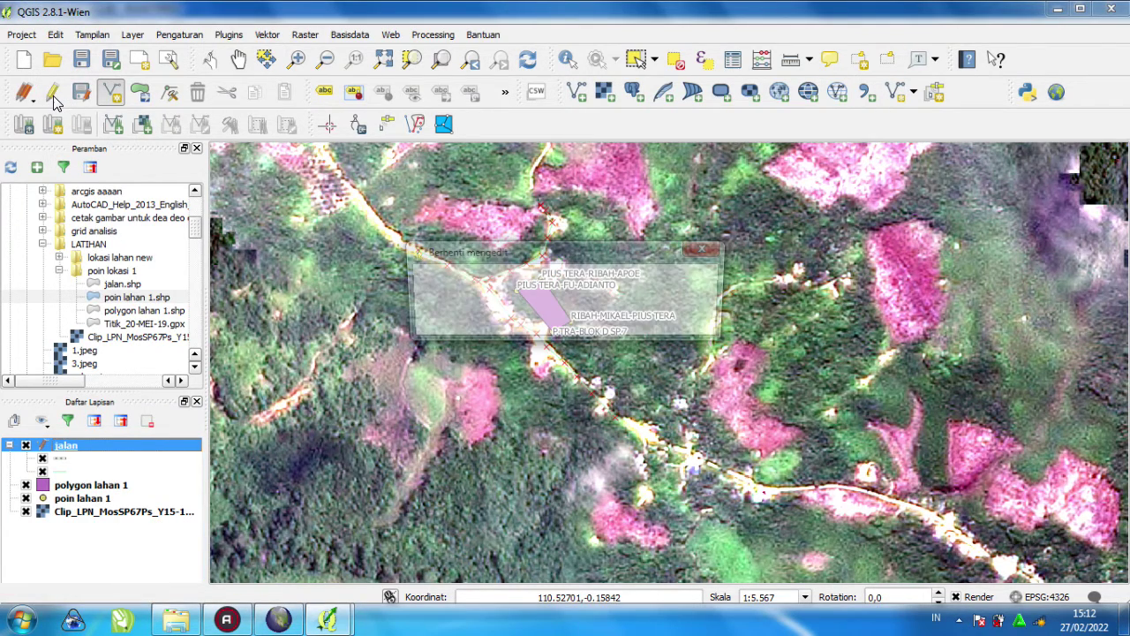
pyautogui.click(479, 320)
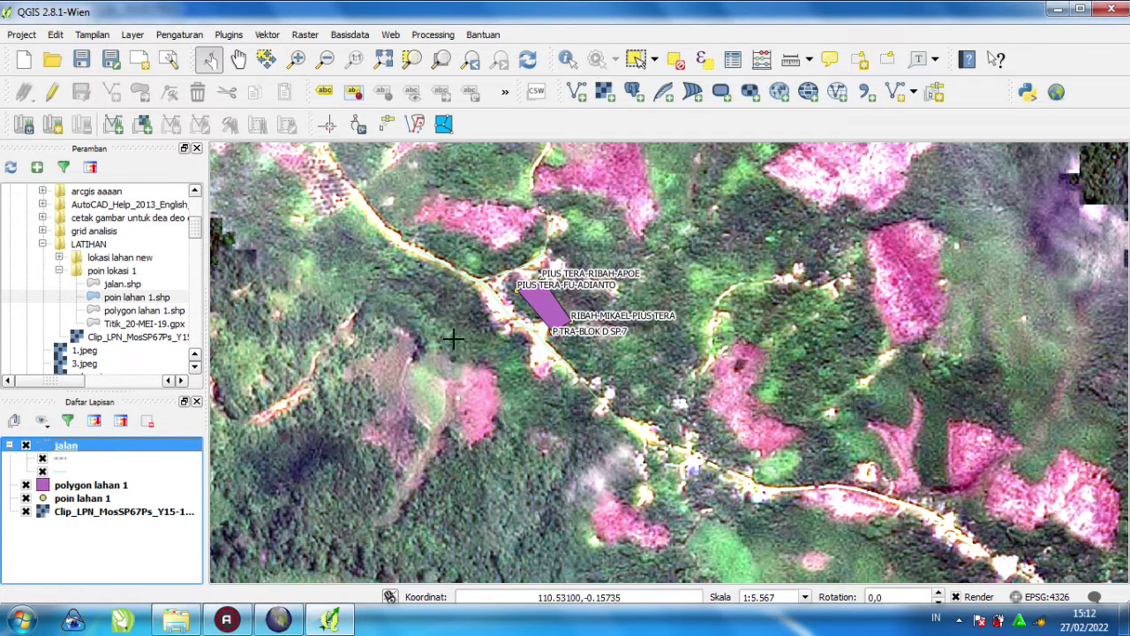
# - Change the first jalan category's symbol to Road and apply the style
pyautogui.click(55, 460)
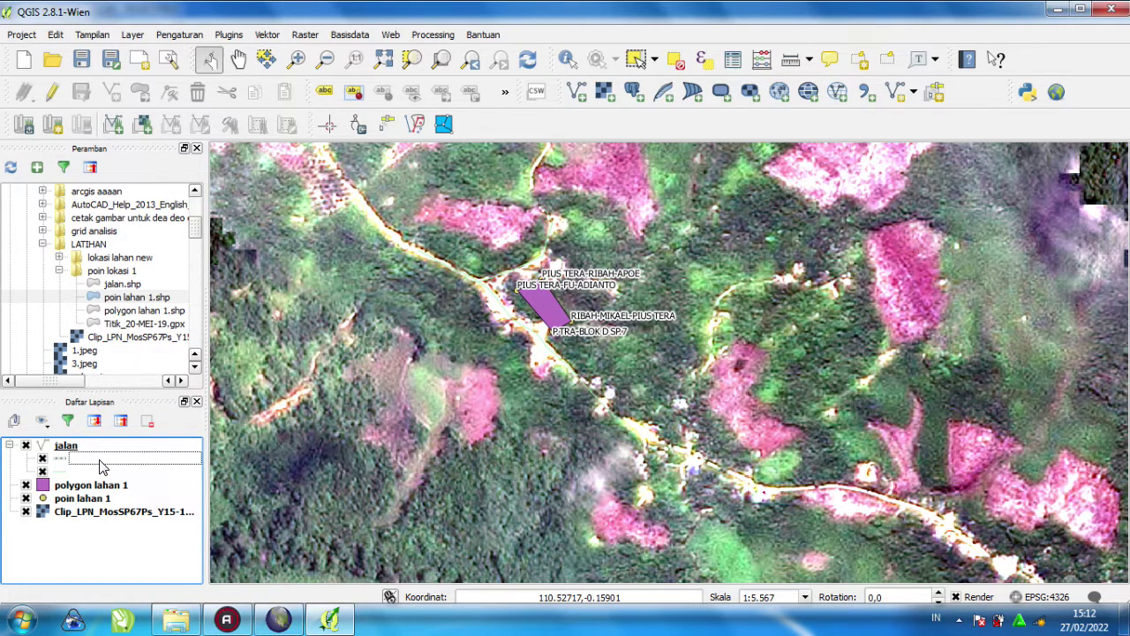
pyautogui.rightClick(64, 446)
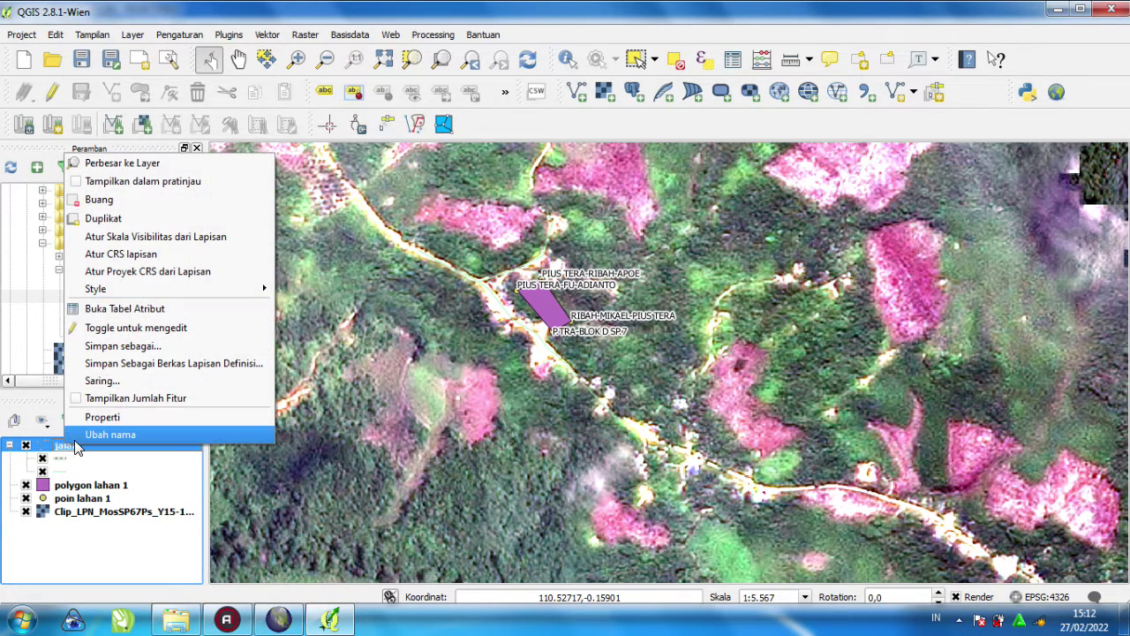
pyautogui.click(92, 422)
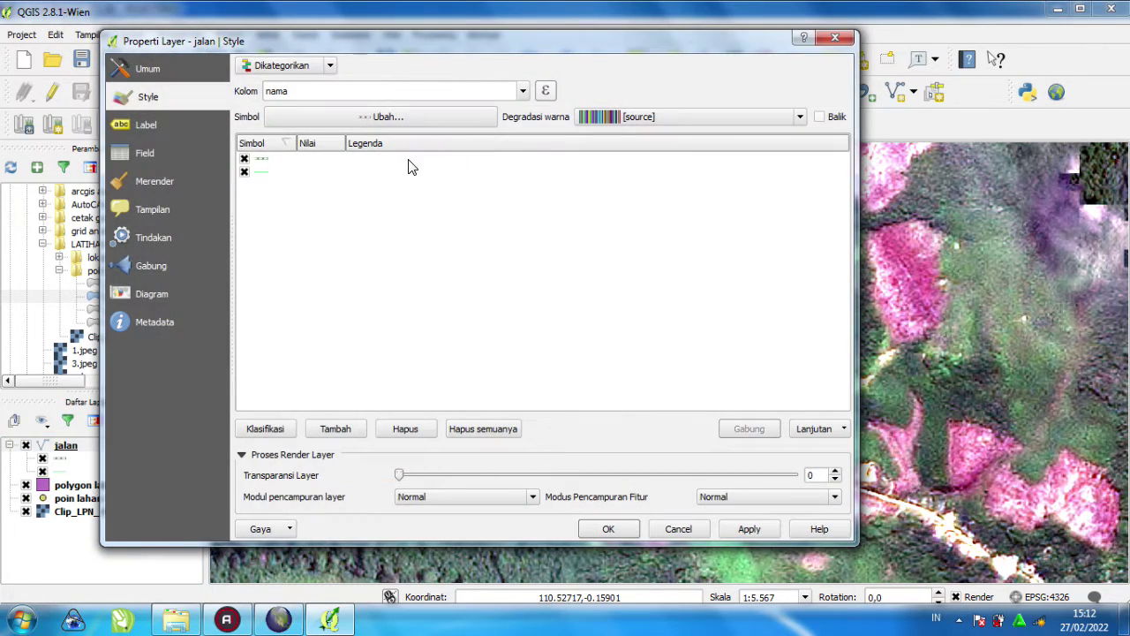
pyautogui.click(261, 161)
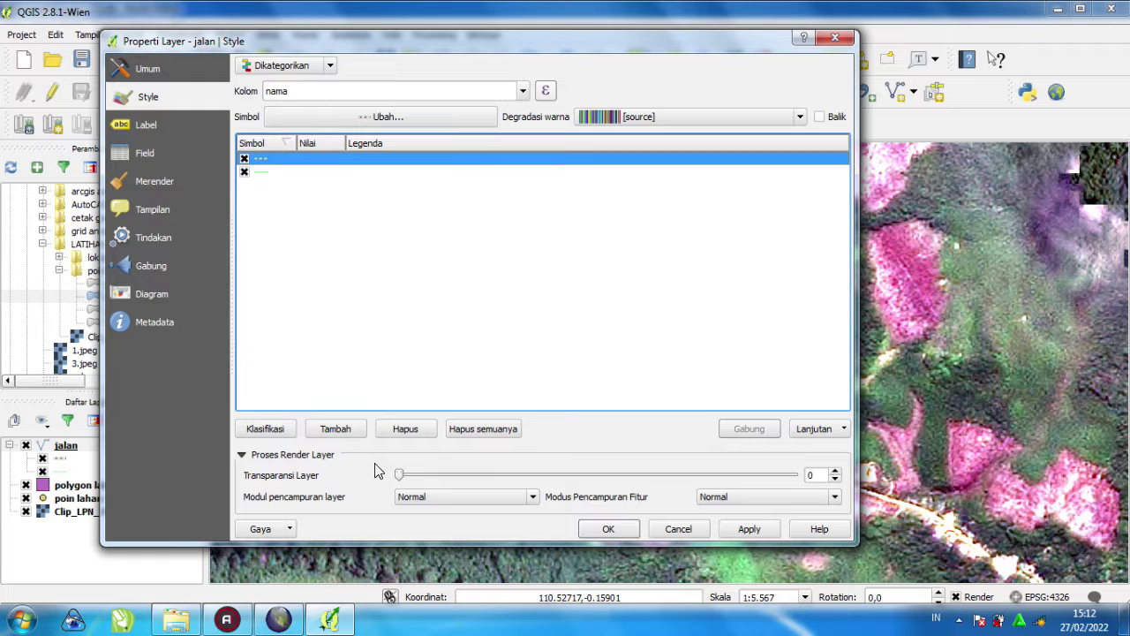
pyautogui.doubleClick(273, 163)
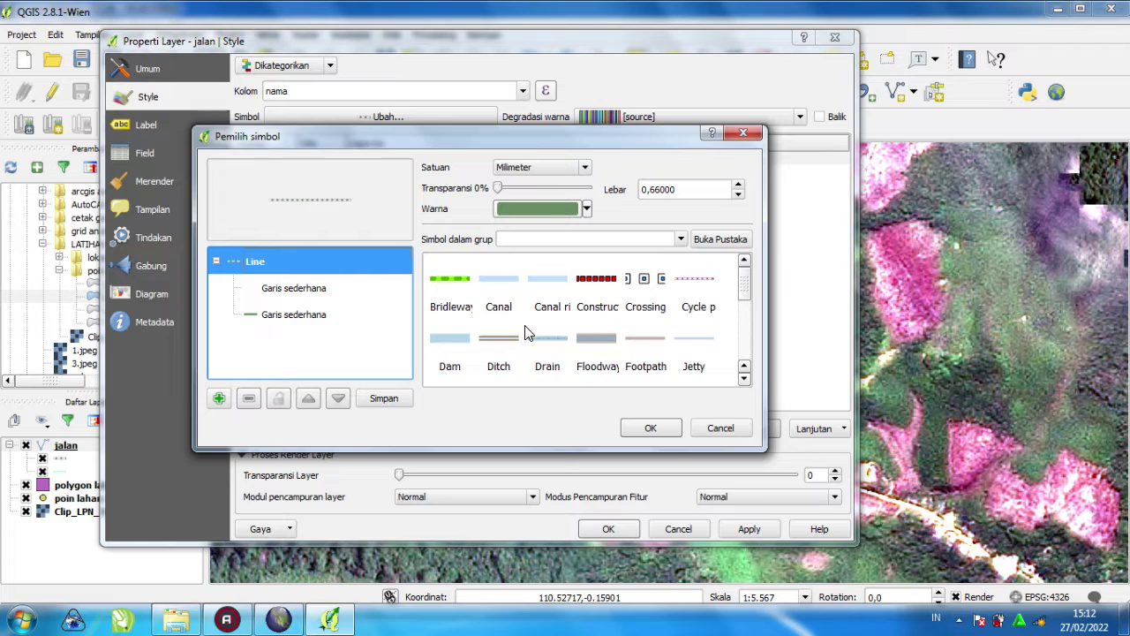
pyautogui.scroll(-3, 597, 334)
pyautogui.click(697, 329)
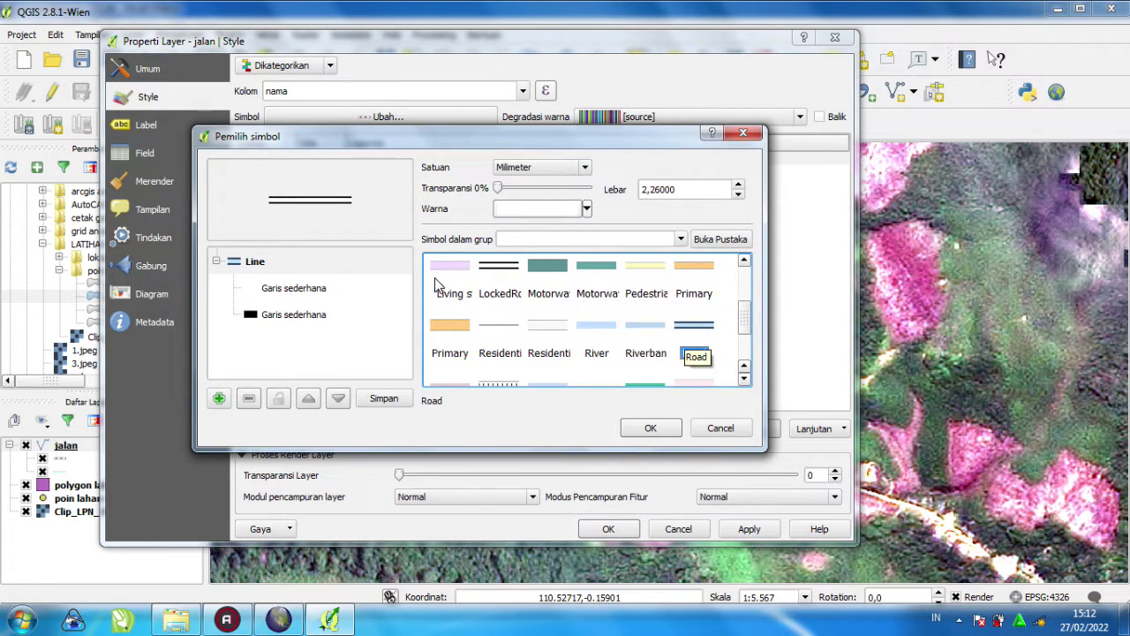
pyautogui.click(648, 428)
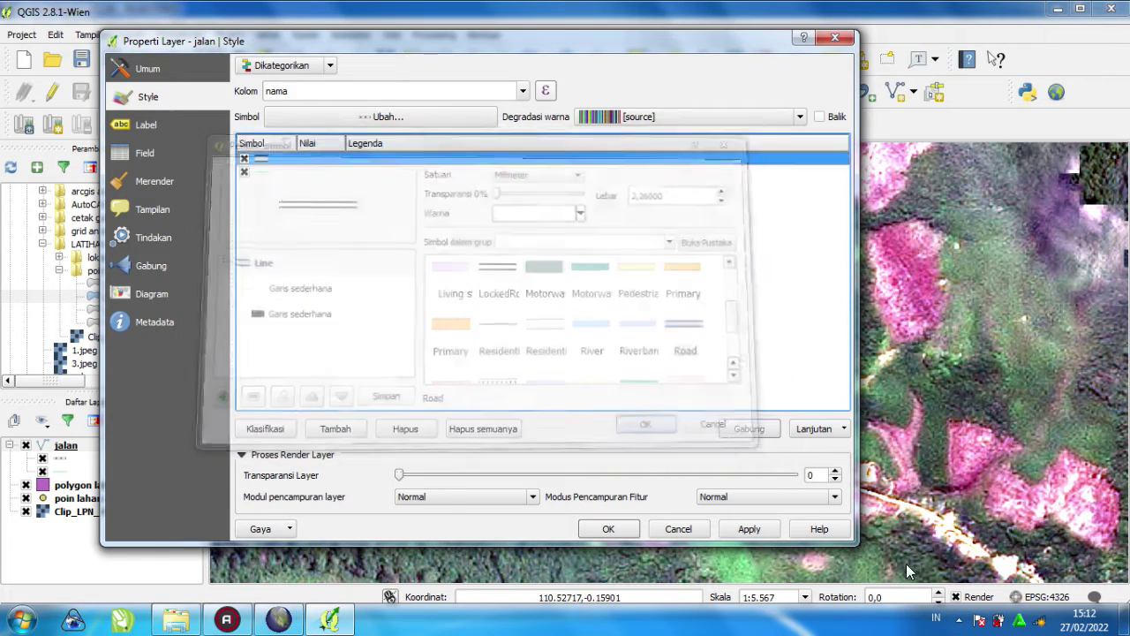
pyautogui.moveTo(675, 42); pyautogui.dragTo(321, 30)
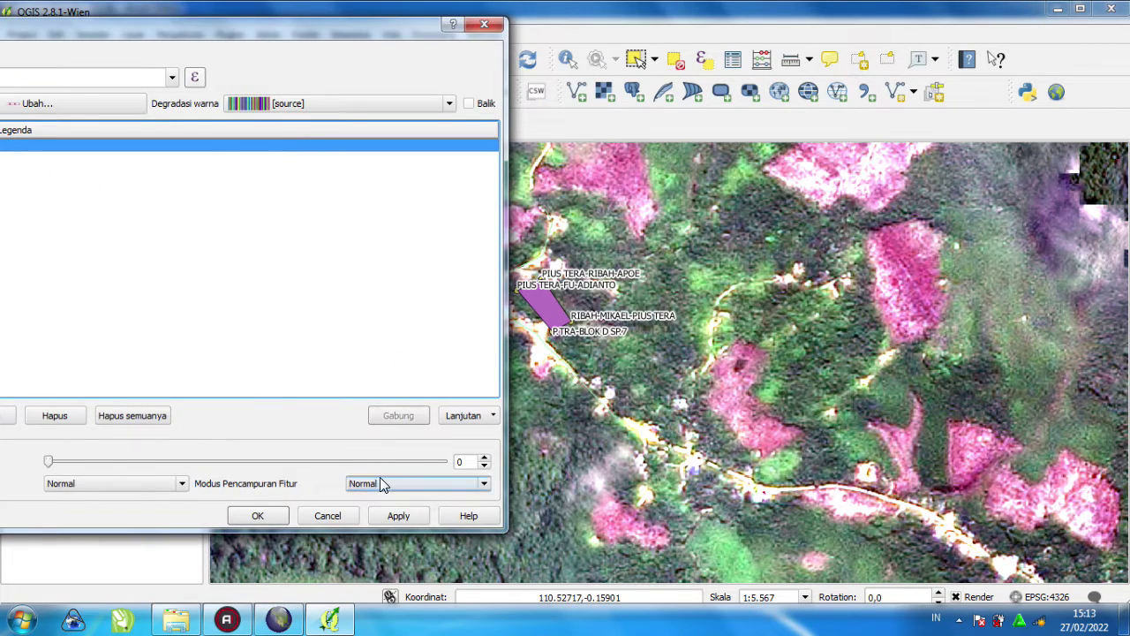
pyautogui.click(397, 515)
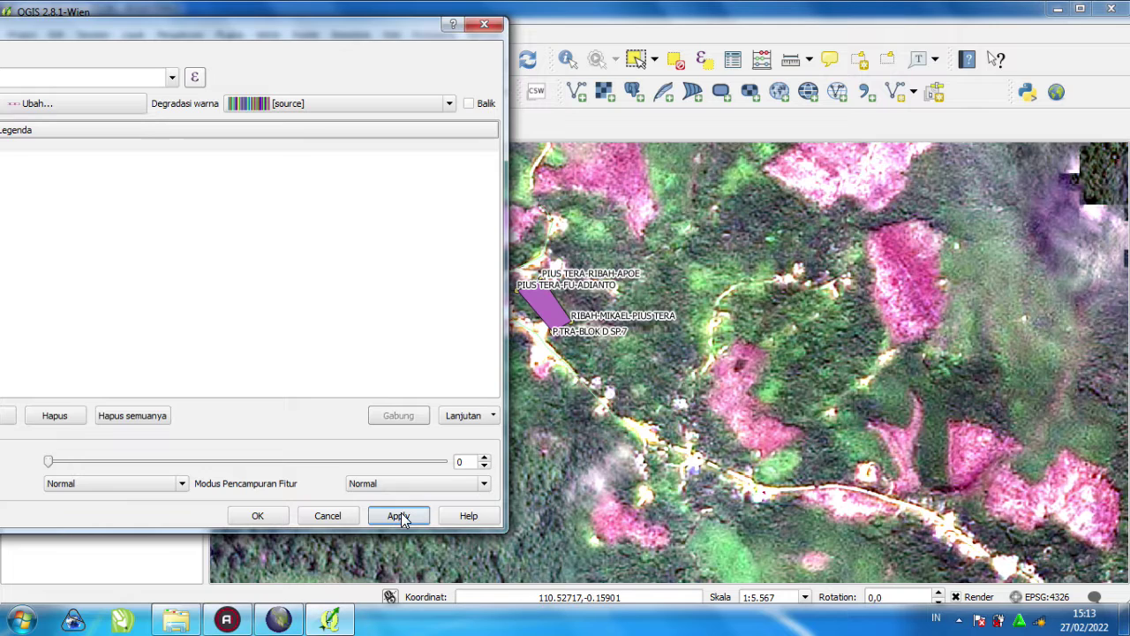
# - Set the second jalan category's symbol to Construction road, accept the style, and leave only that category visible
pyautogui.moveTo(316, 26); pyautogui.dragTo(598, 20)
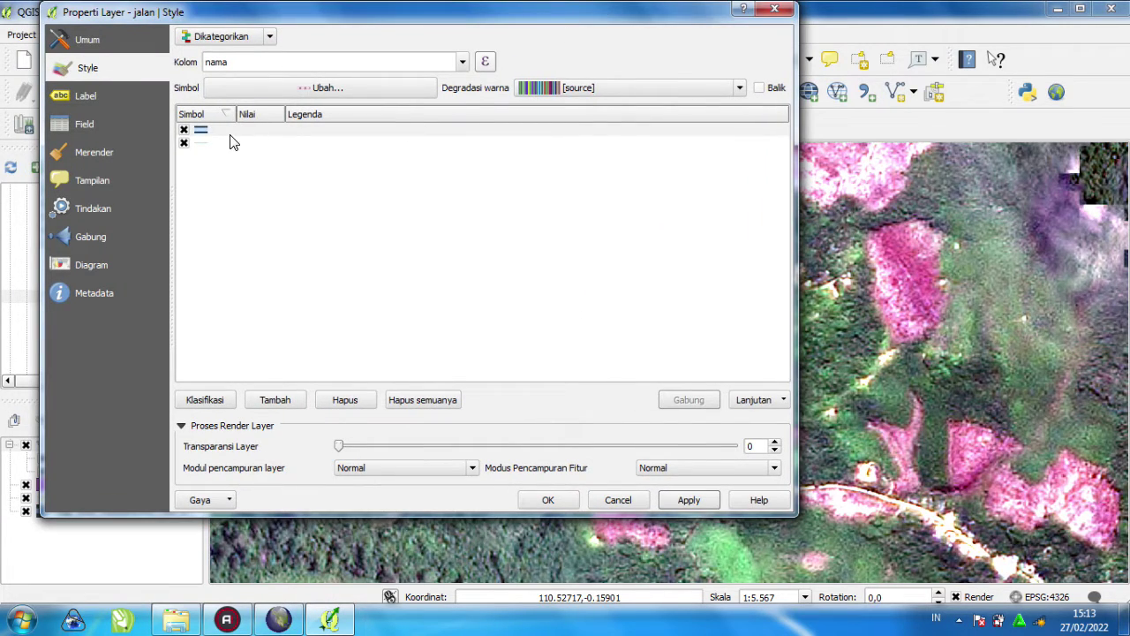
pyautogui.doubleClick(202, 147)
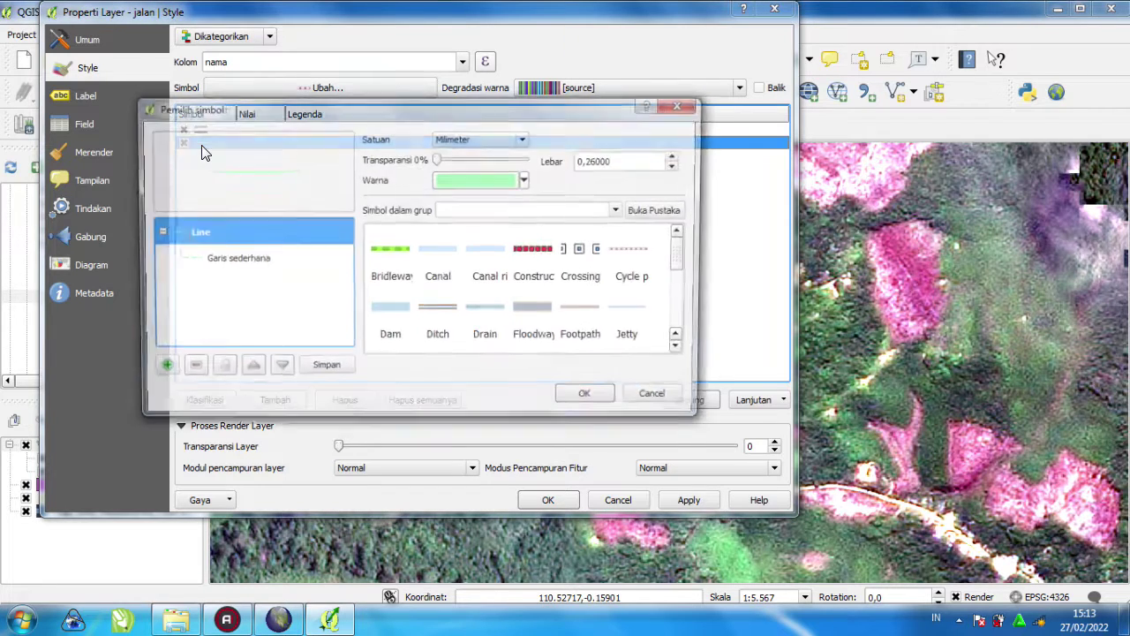
pyautogui.click(536, 252)
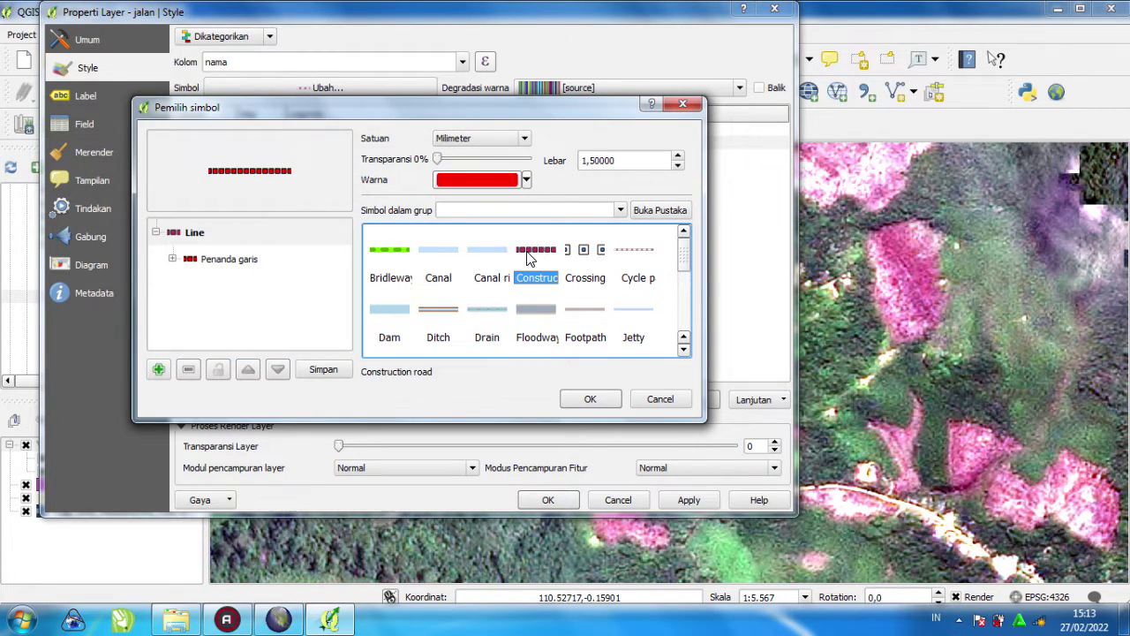
pyautogui.click(590, 399)
pyautogui.click(687, 500)
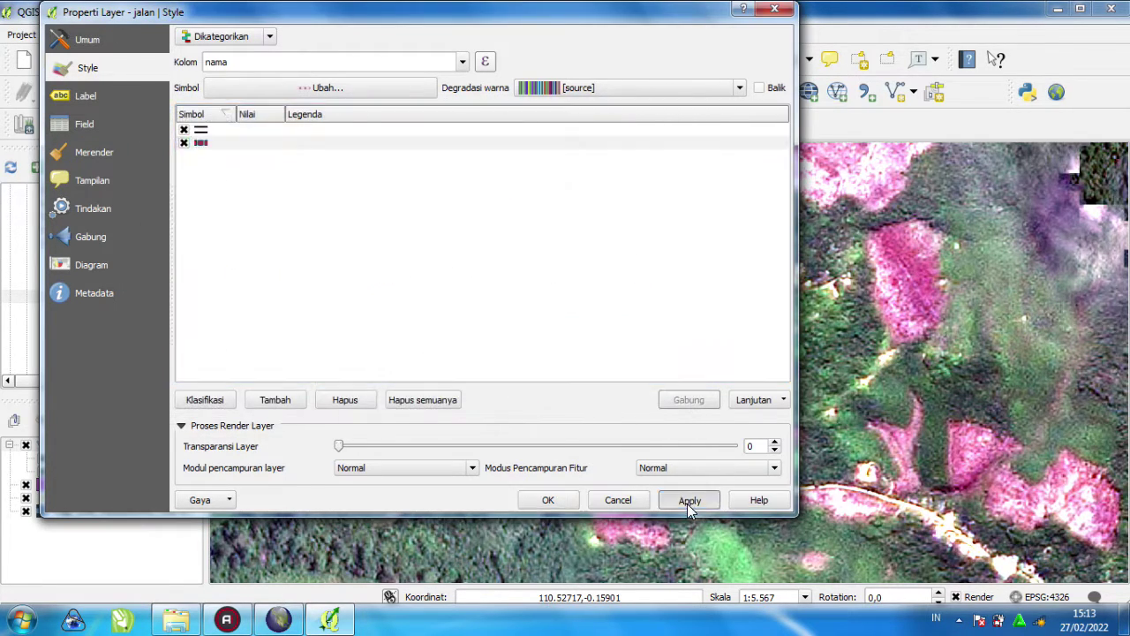
pyautogui.moveTo(599, 9); pyautogui.dragTo(801, 18)
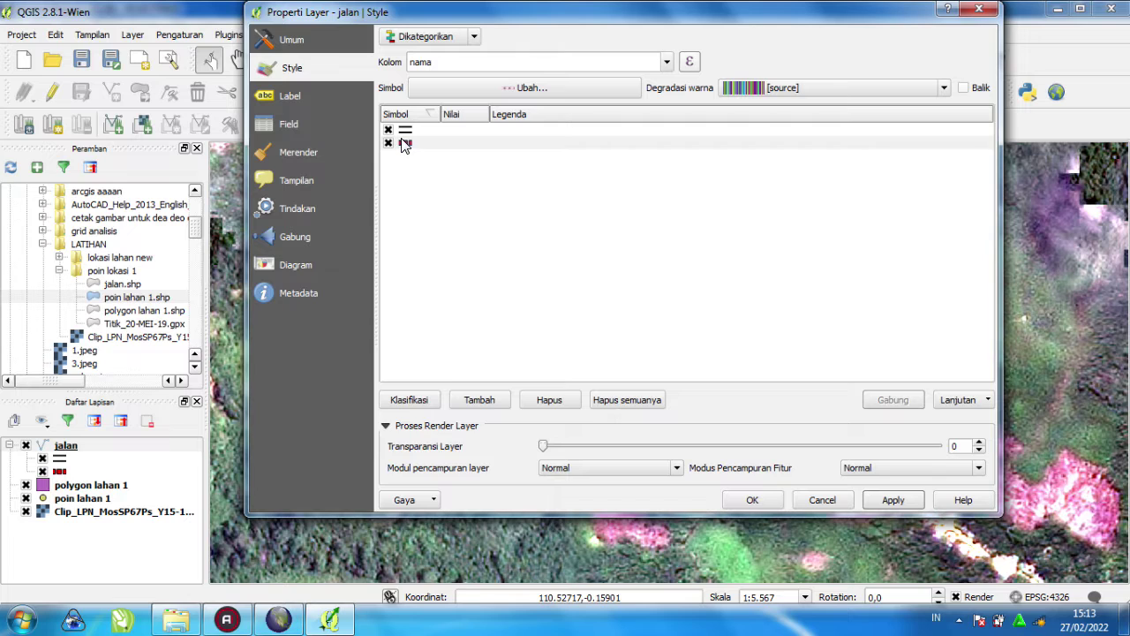
pyautogui.click(751, 500)
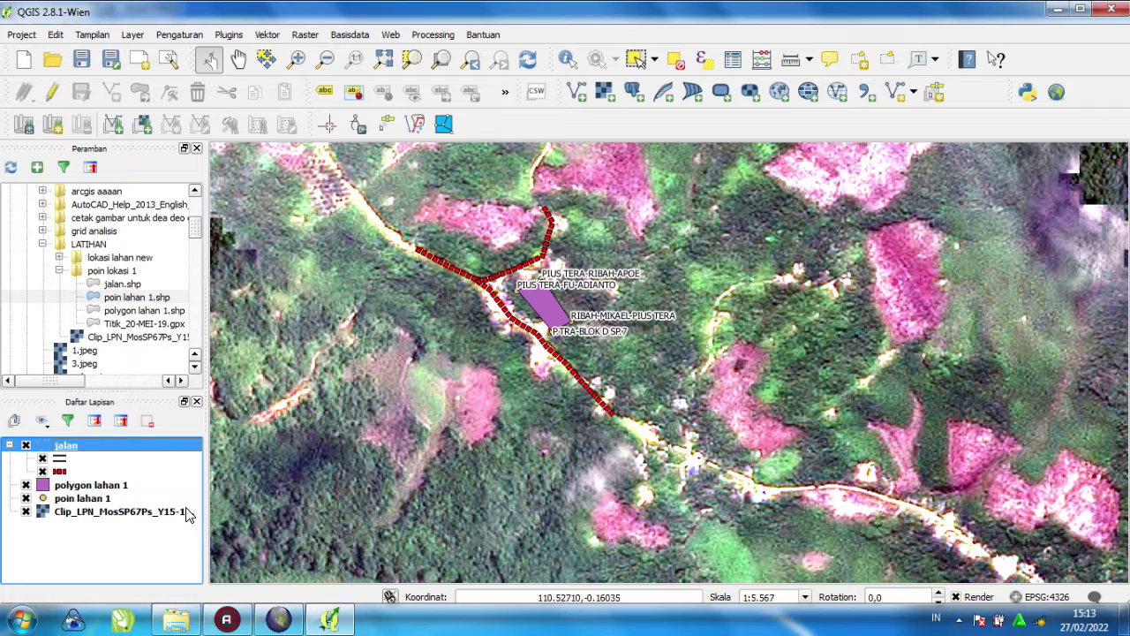
pyautogui.click(42, 459)
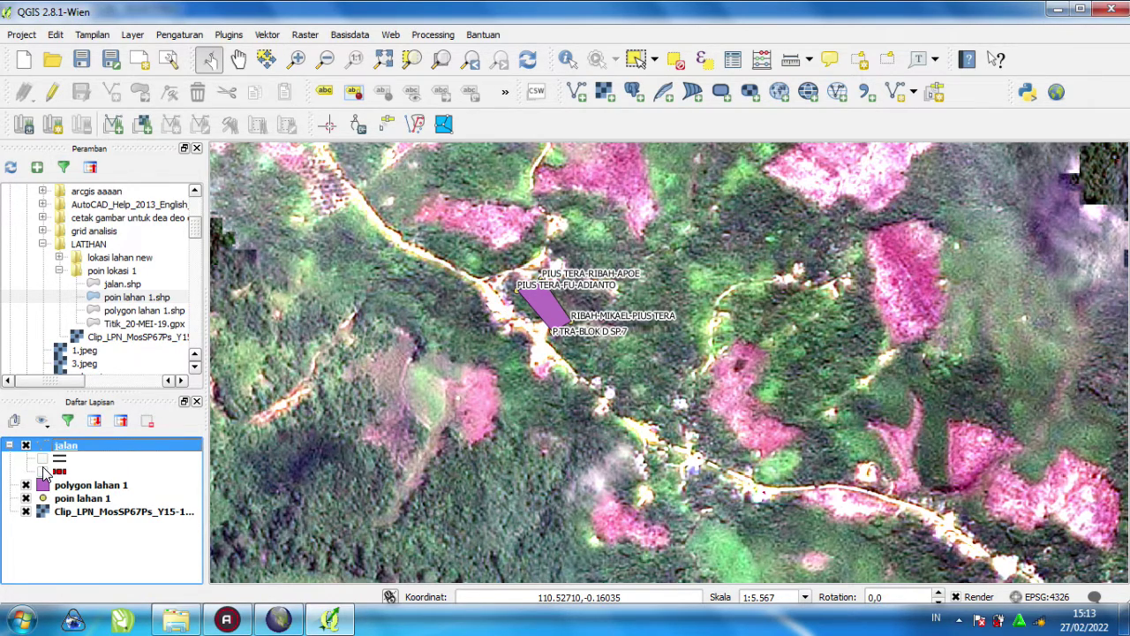
pyautogui.click(42, 472)
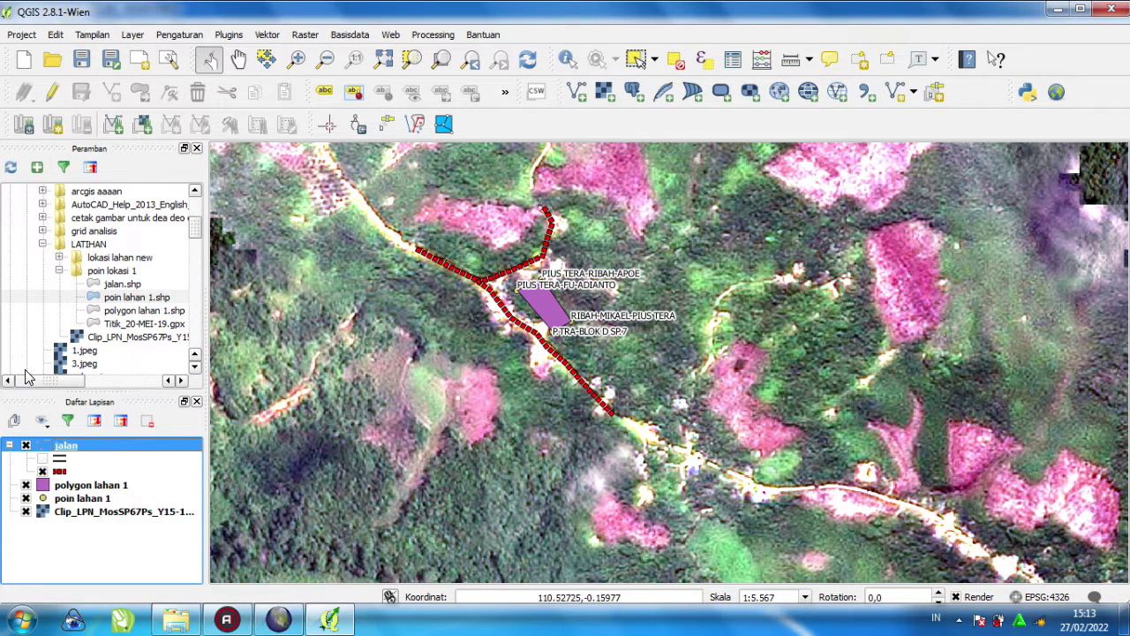
# - Define a new line (Garis) shapefile in WGS 84 with text attributes nama and panjang, each 80 wide
pyautogui.click(905, 103)
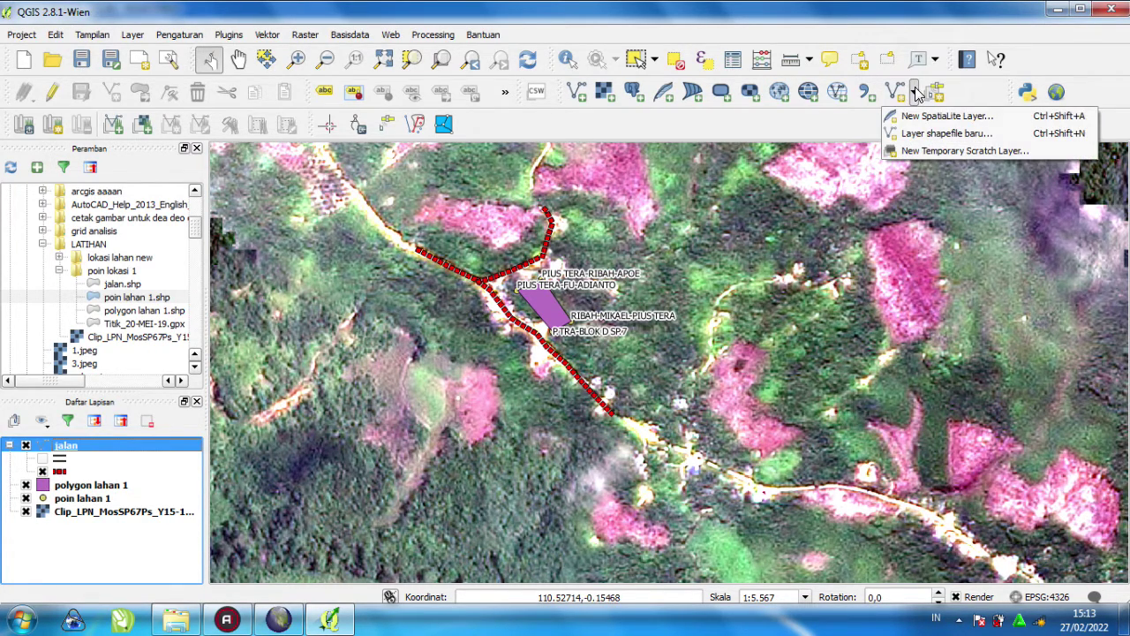
pyautogui.click(906, 133)
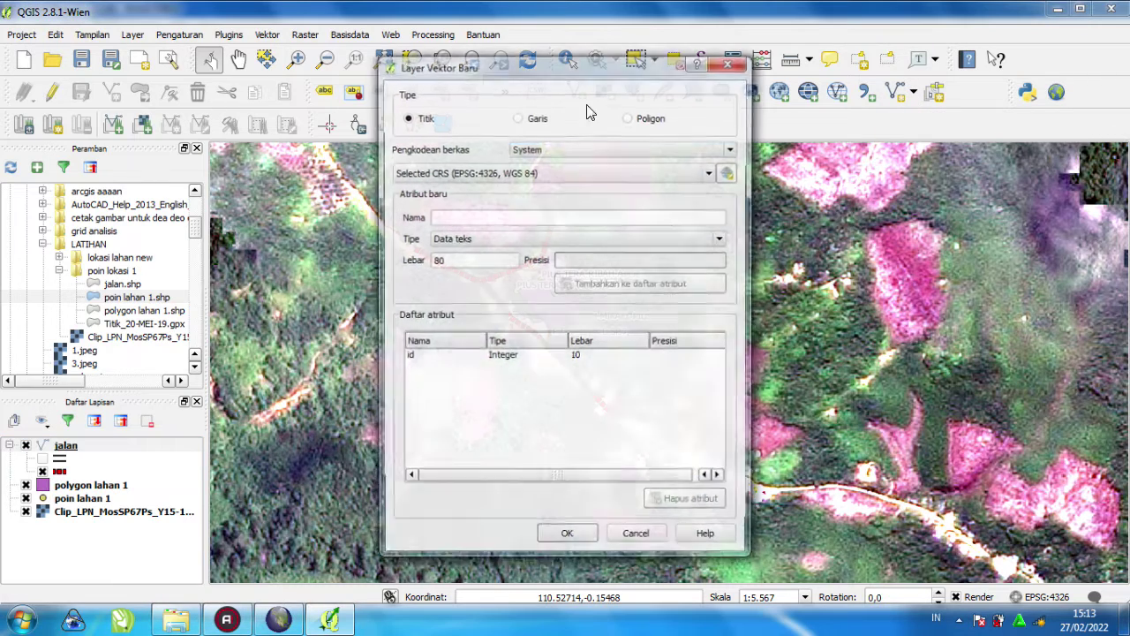
pyautogui.click(518, 117)
pyautogui.click(492, 218)
pyautogui.write('nama')
pyautogui.click(604, 286)
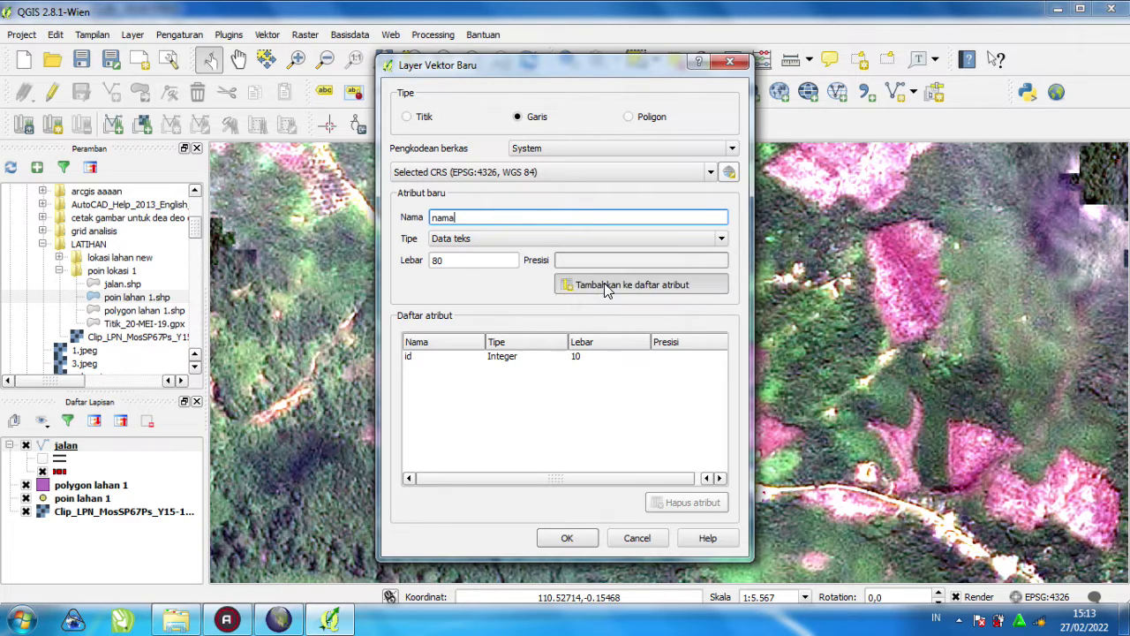
pyautogui.click(532, 216)
pyautogui.write('panjang')
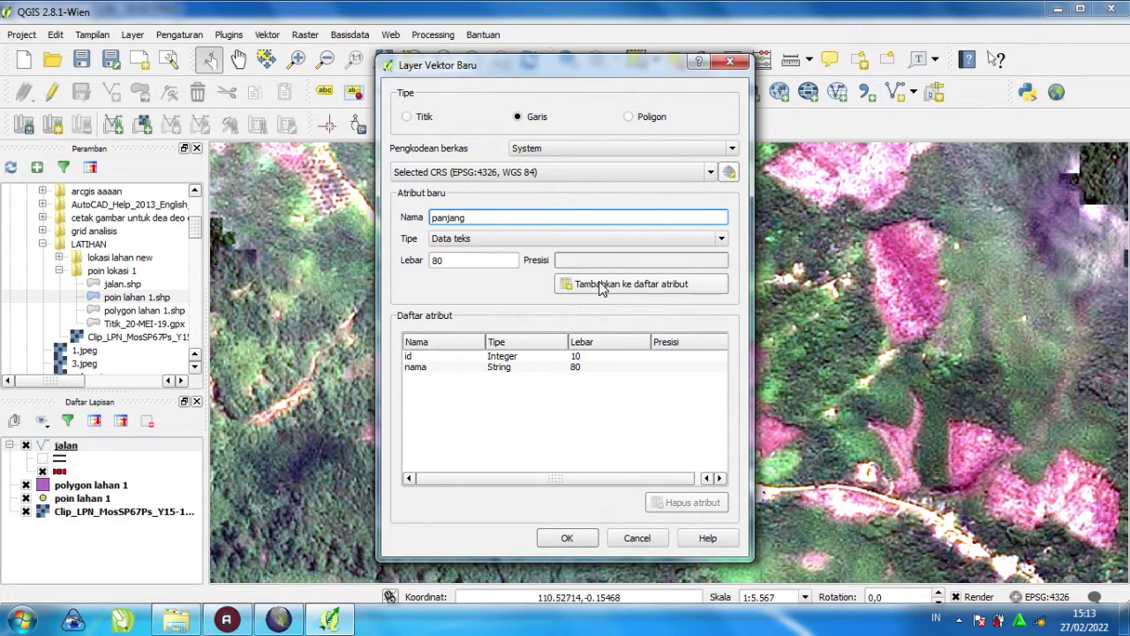
pyautogui.click(599, 283)
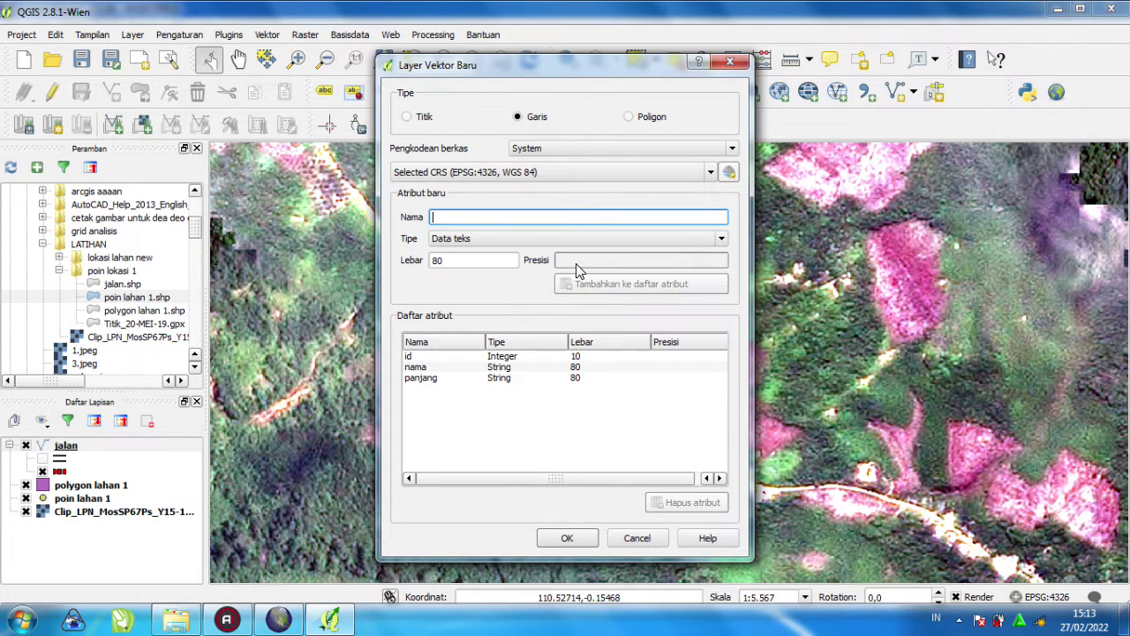
# - Accept the new layer definition and save the shapefile as sungai in the poin lokasi 1 folder
pyautogui.write('sungai')
pyautogui.click(569, 537)
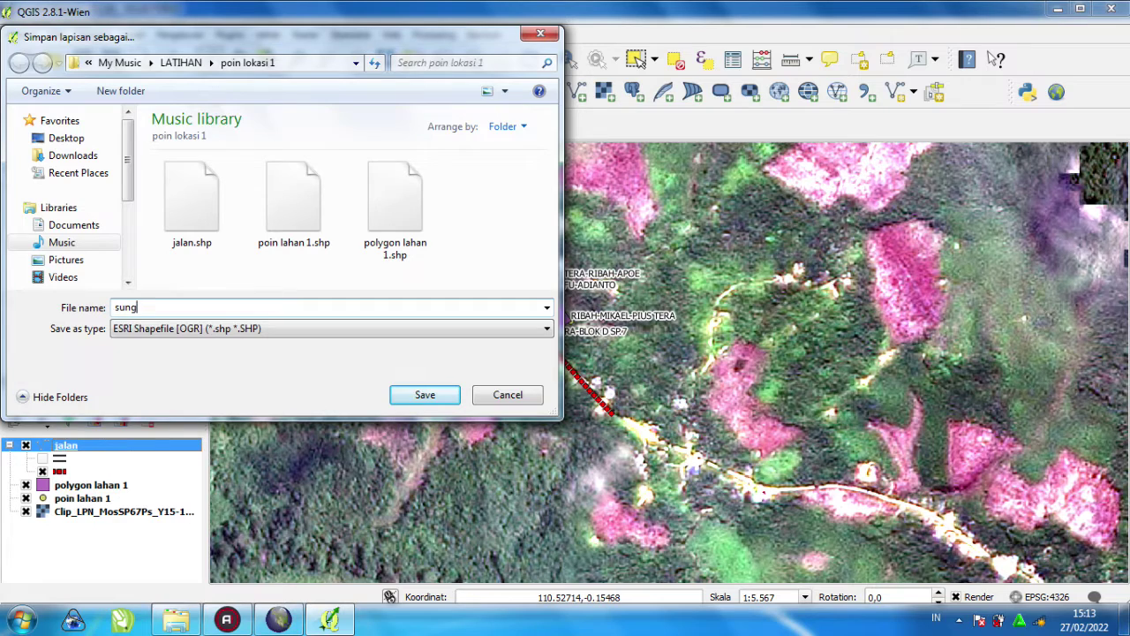
pyautogui.click(422, 394)
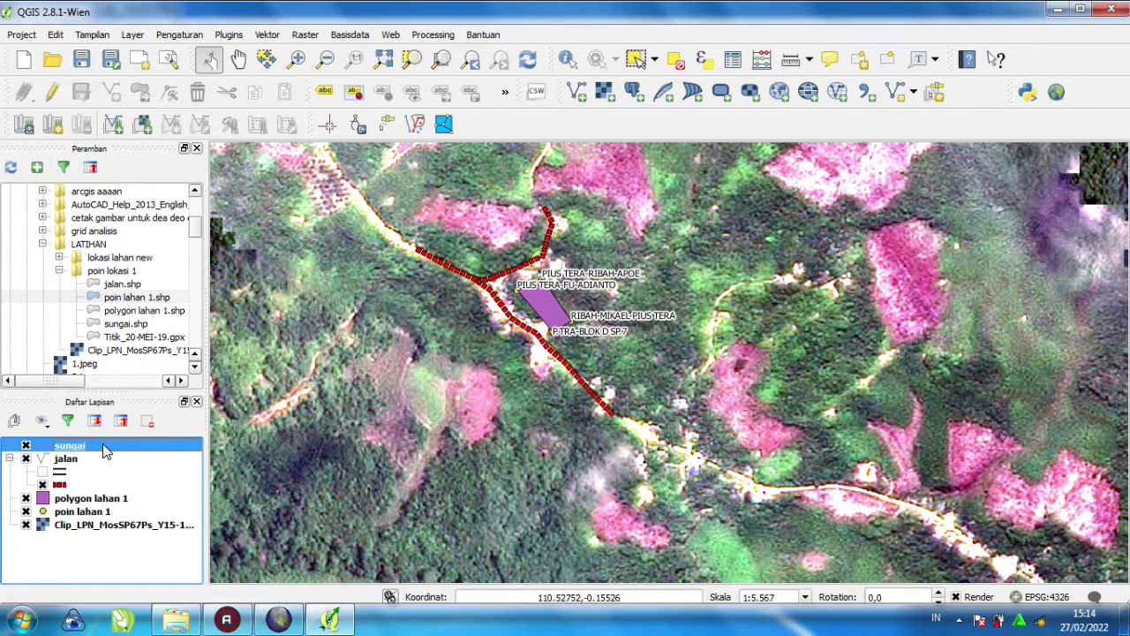
# - Start editing the sungai layer and digitize a river line from south of the main road northeastward past the land parcel
pyautogui.click(52, 92)
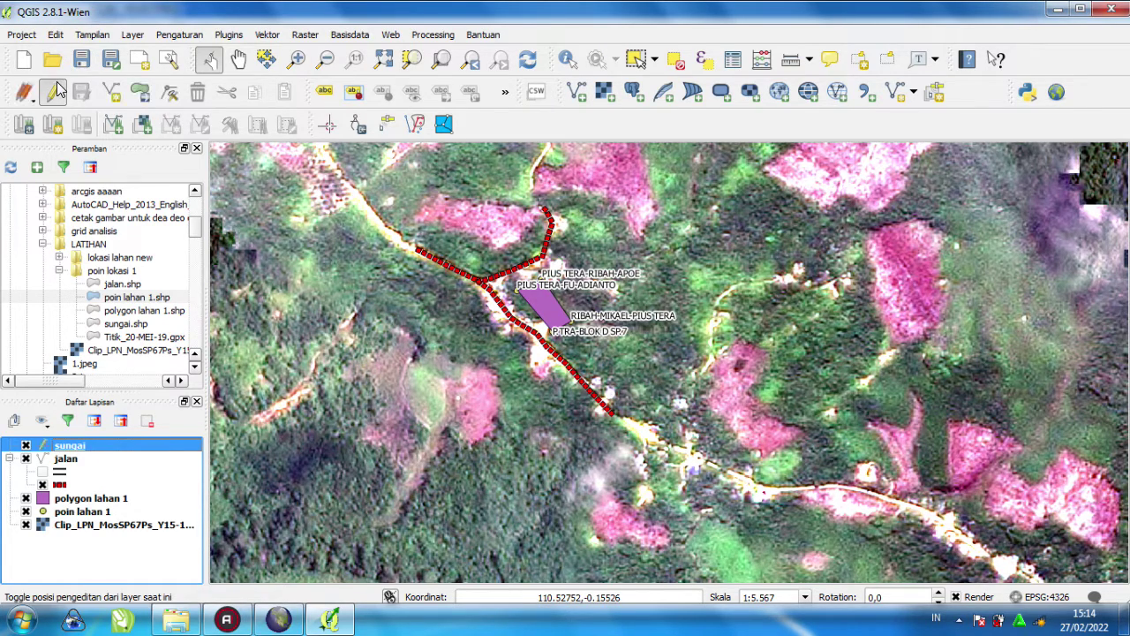
pyautogui.click(111, 94)
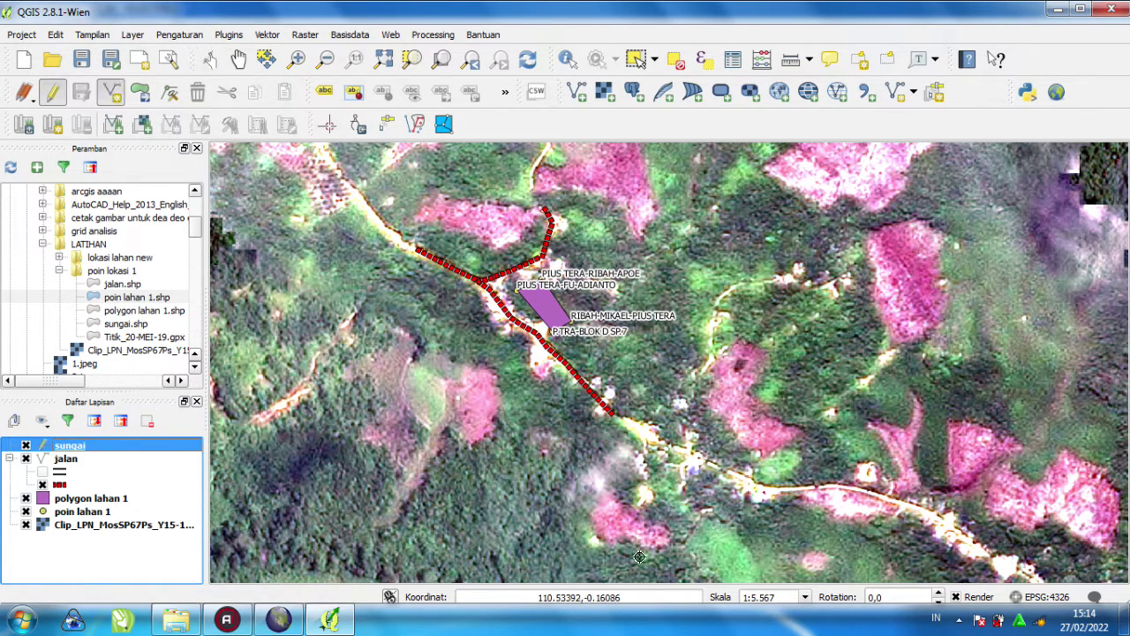
pyautogui.click(542, 534)
pyautogui.click(548, 505)
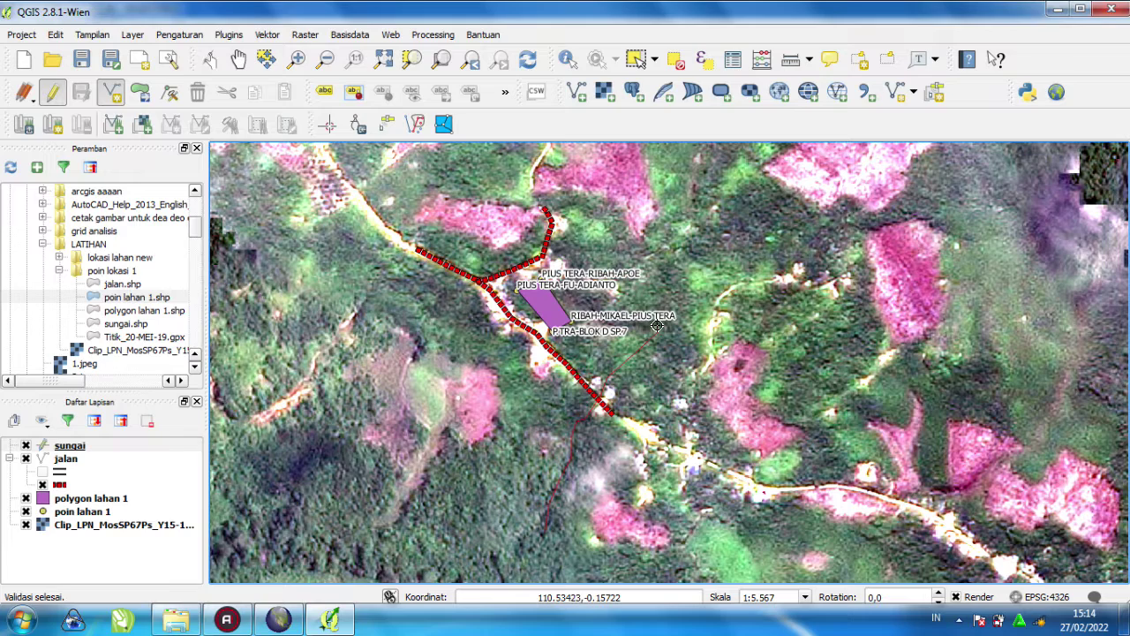
pyautogui.rightClick(656, 325)
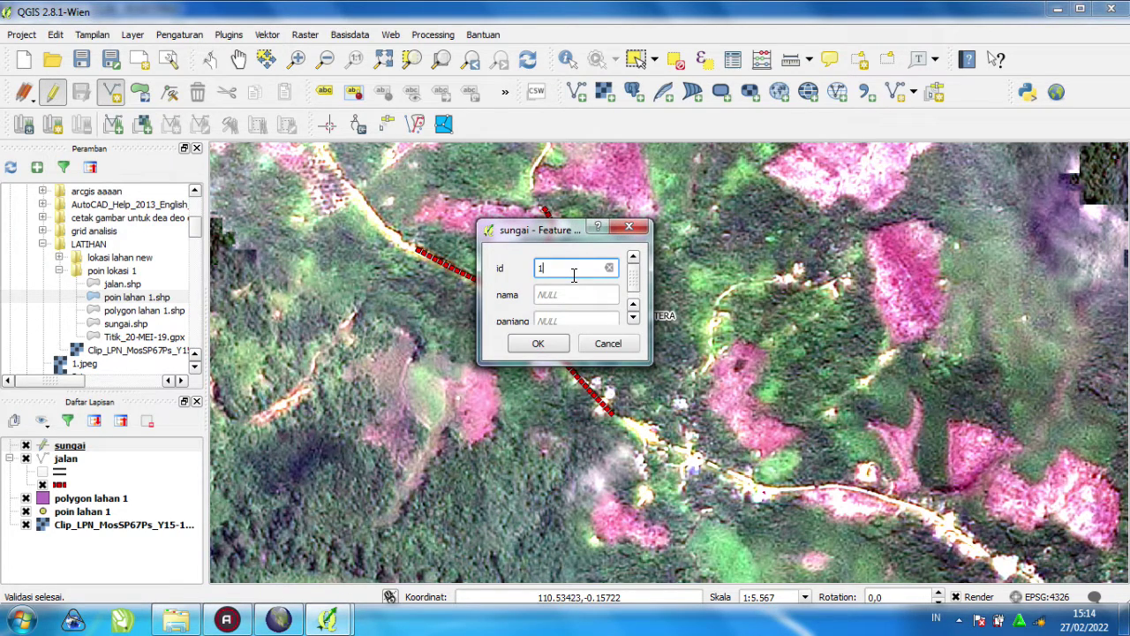
# - Give the river feature id 1 and nama "sungai 1", leaving panjang empty
pyautogui.click(563, 291)
pyautogui.write('s')
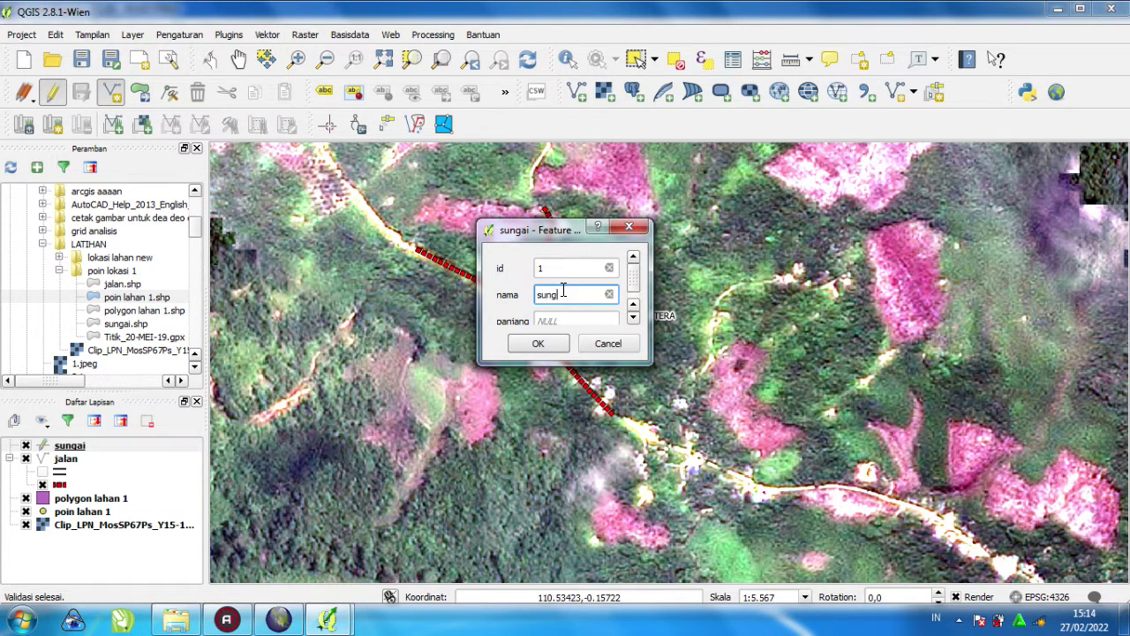
pyautogui.write('ungai')
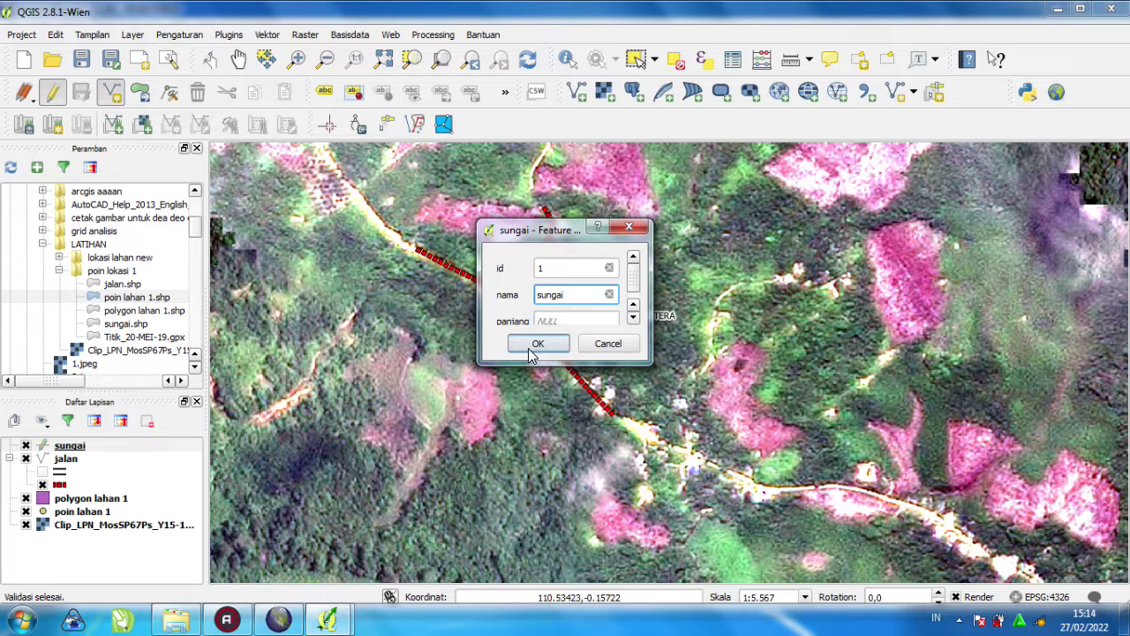
pyautogui.write(' 1')
pyautogui.click(528, 348)
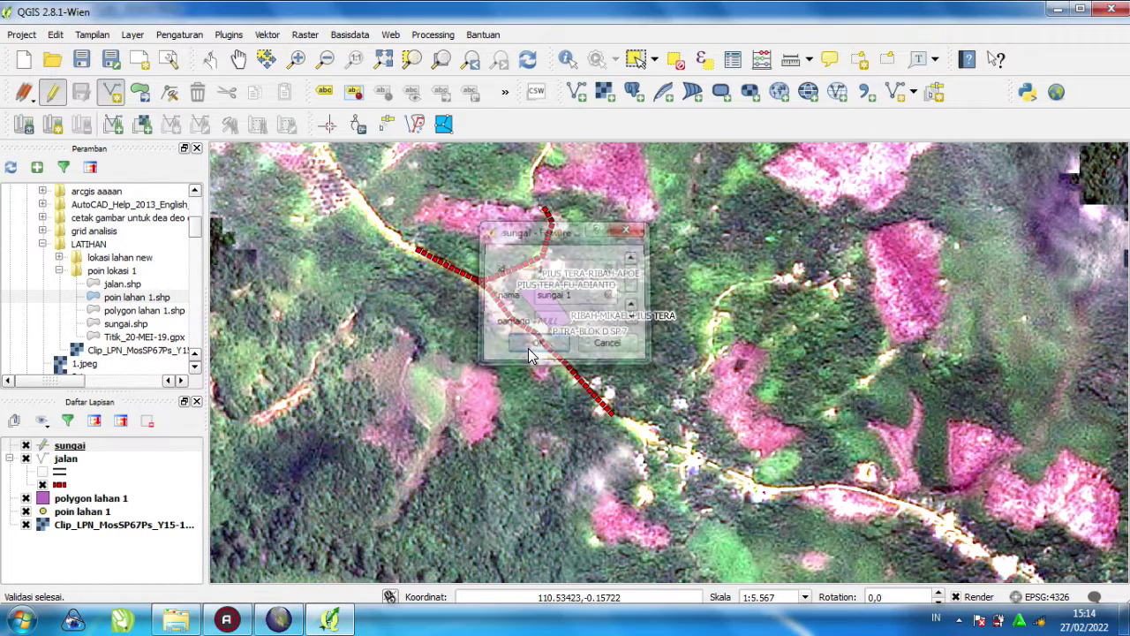
# - Style the sungai layer with the Jetty line symbol and accept its properties
pyautogui.rightClick(60, 447)
pyautogui.click(84, 413)
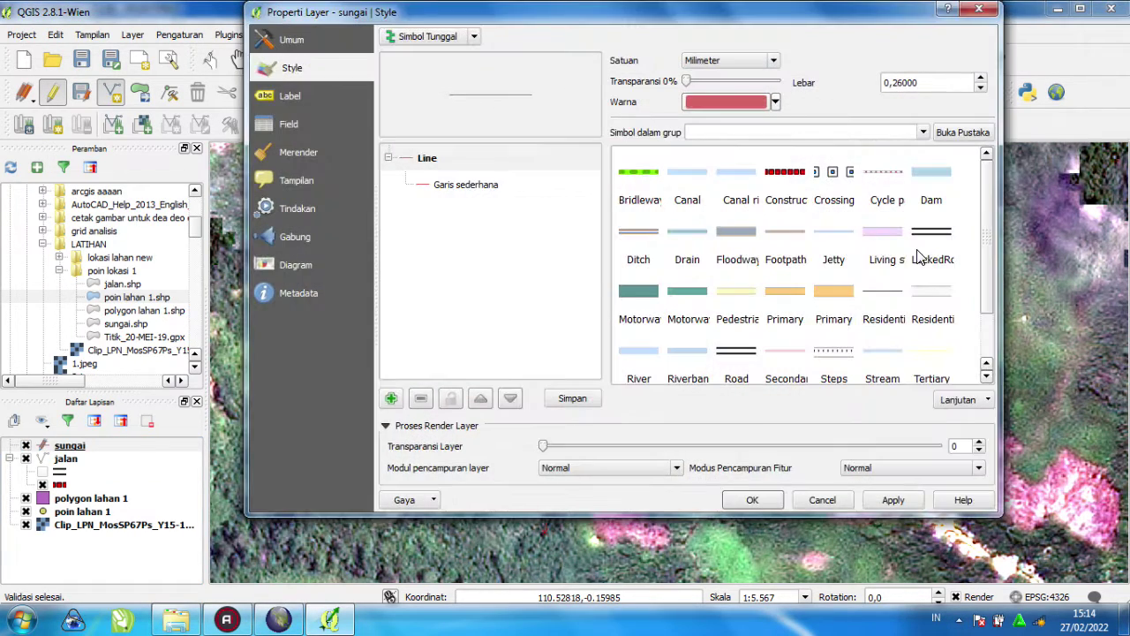
pyautogui.click(821, 229)
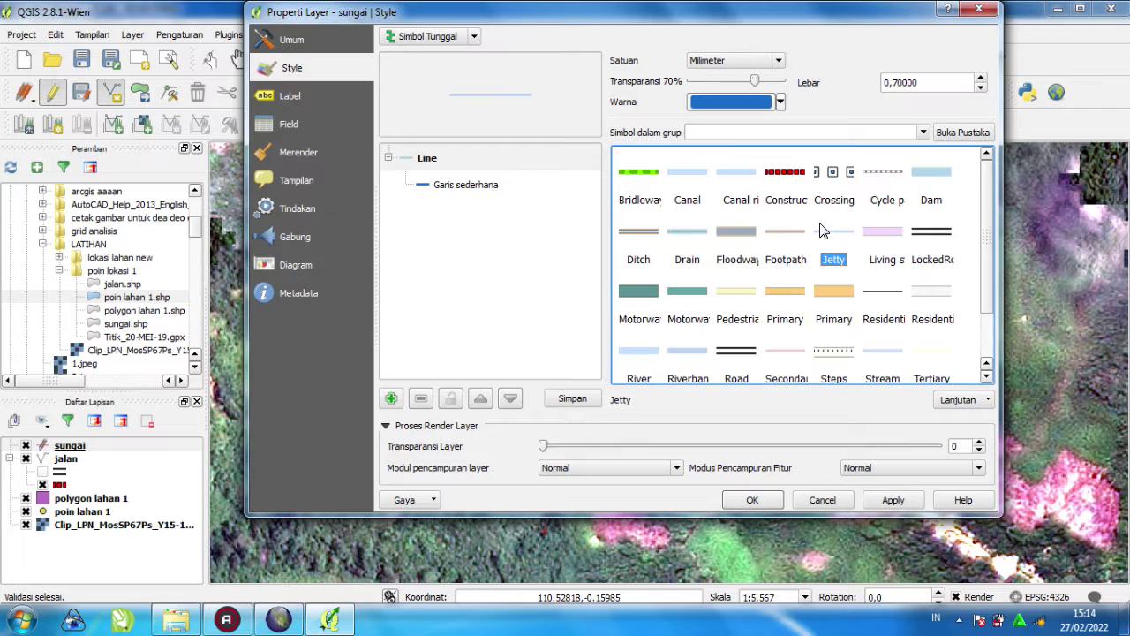
pyautogui.click(733, 501)
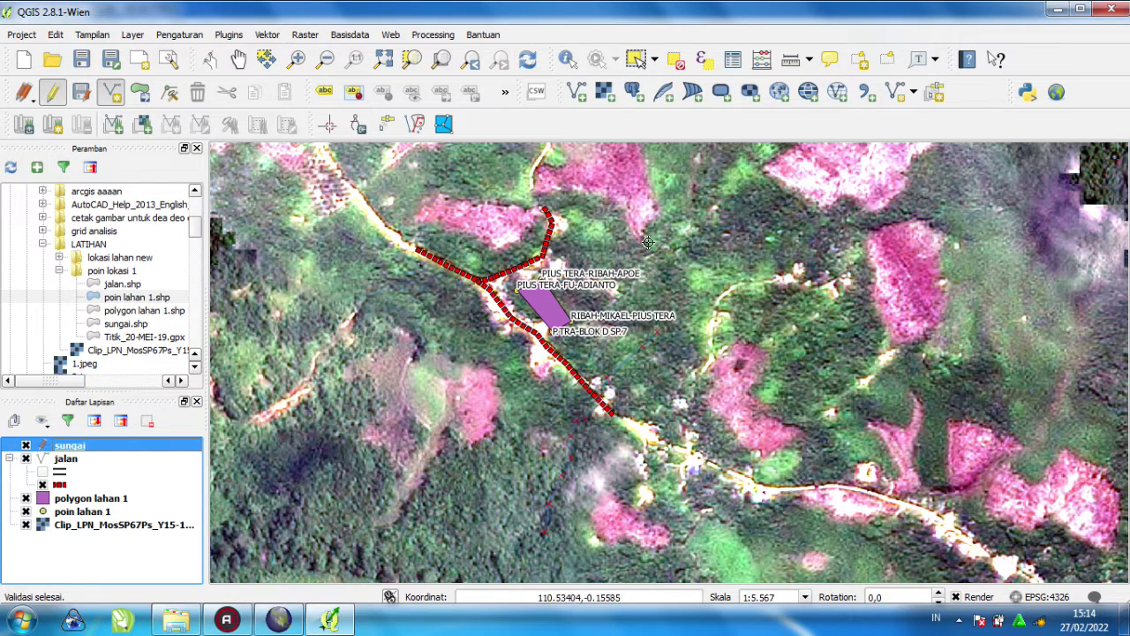
# - Digitize a second river line northeast of the land parcel with id 2 and nama "sungai 2", leaving panjang empty
pyautogui.click(742, 232)
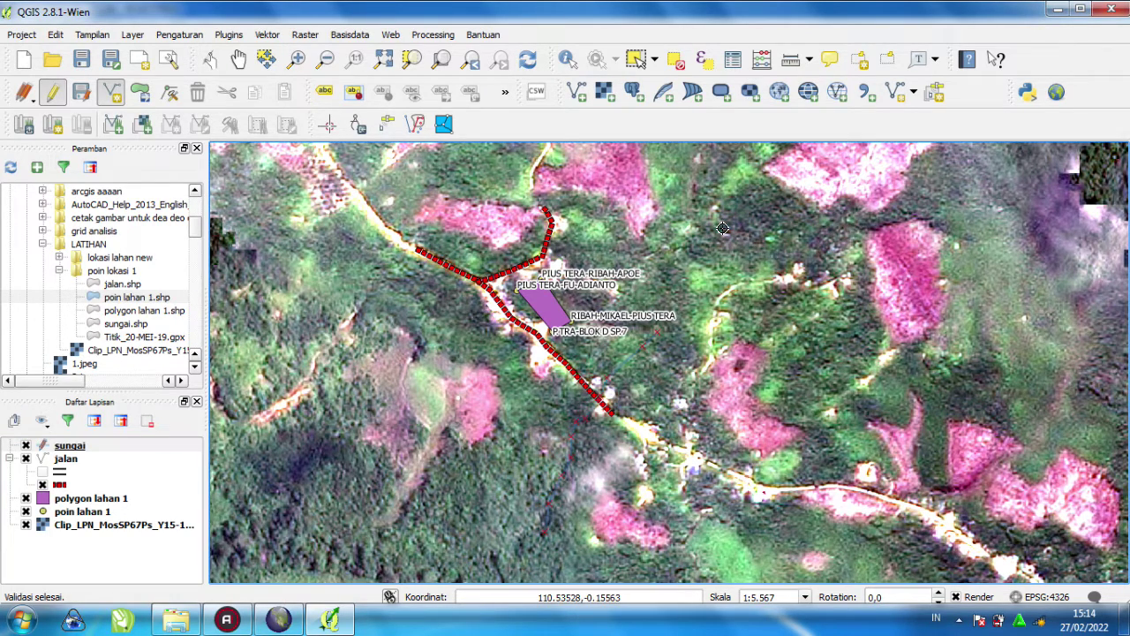
pyautogui.click(675, 249)
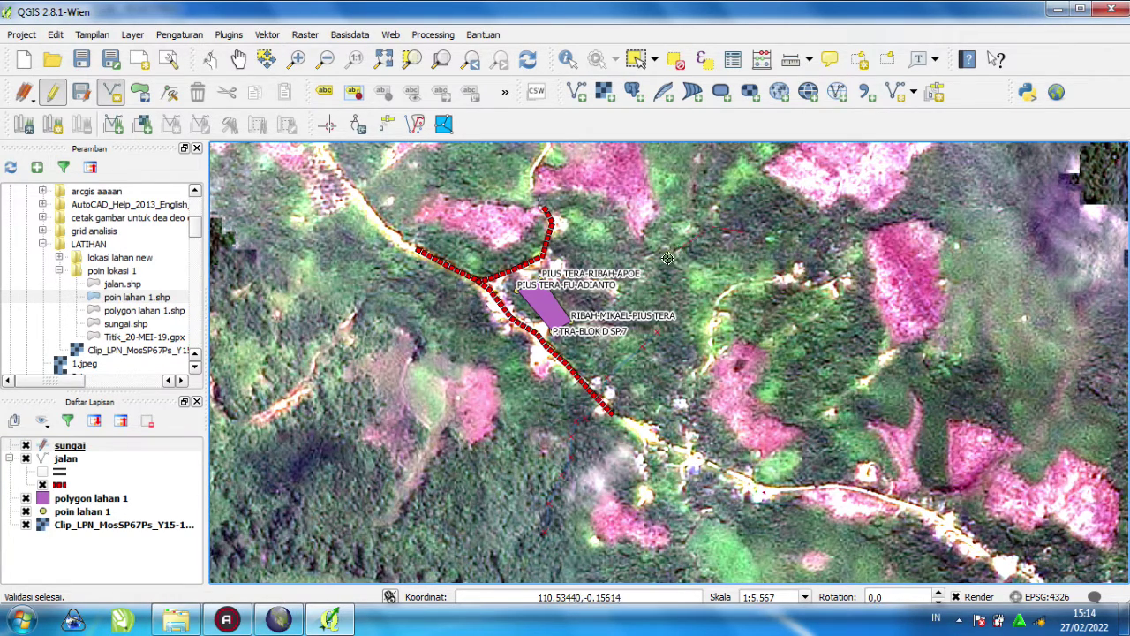
pyautogui.rightClick(666, 284)
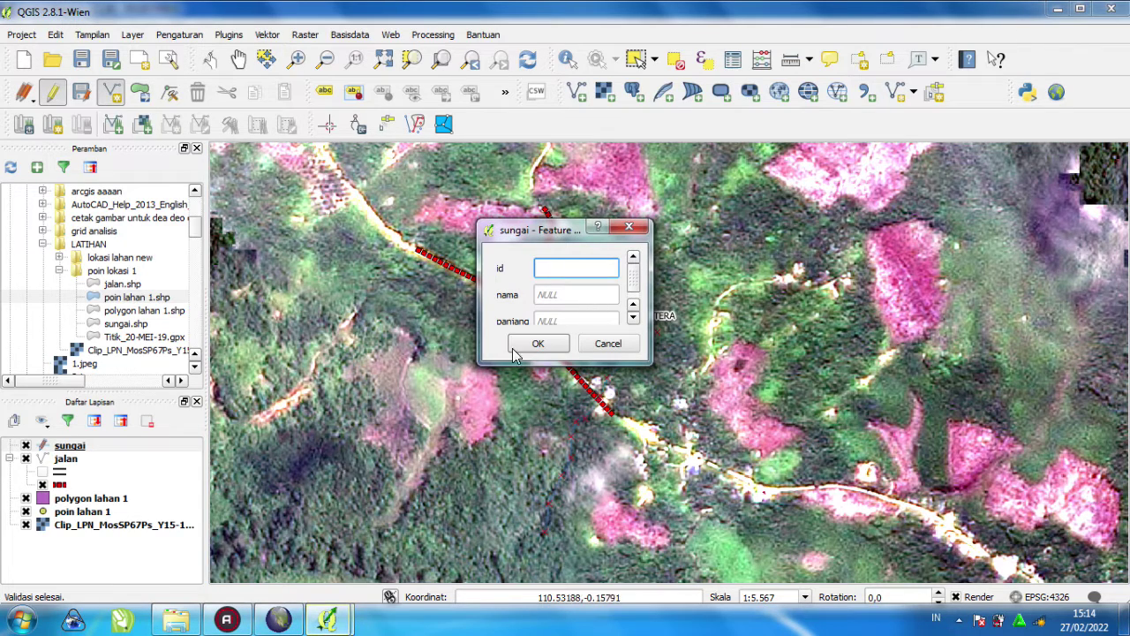
pyautogui.write('2')
pyautogui.click(543, 292)
pyautogui.write('su')
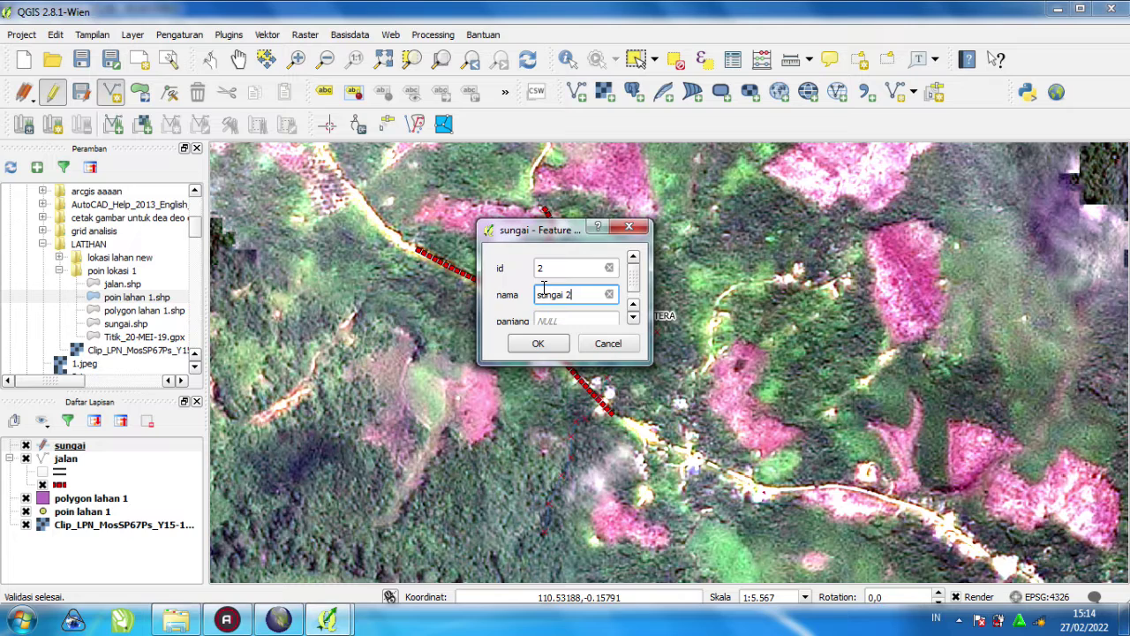
pyautogui.click(537, 343)
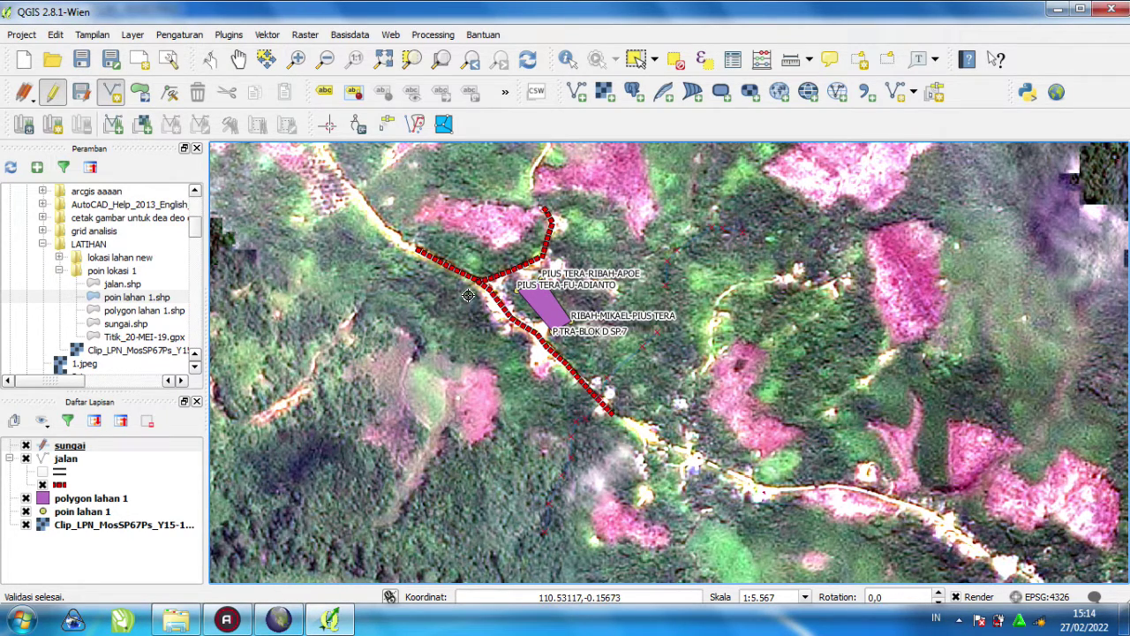
# - Hide the Clip_LPN_MosSP67Ps imagery layer, then stop editing the sungai layer and save its changes
pyautogui.click(25, 525)
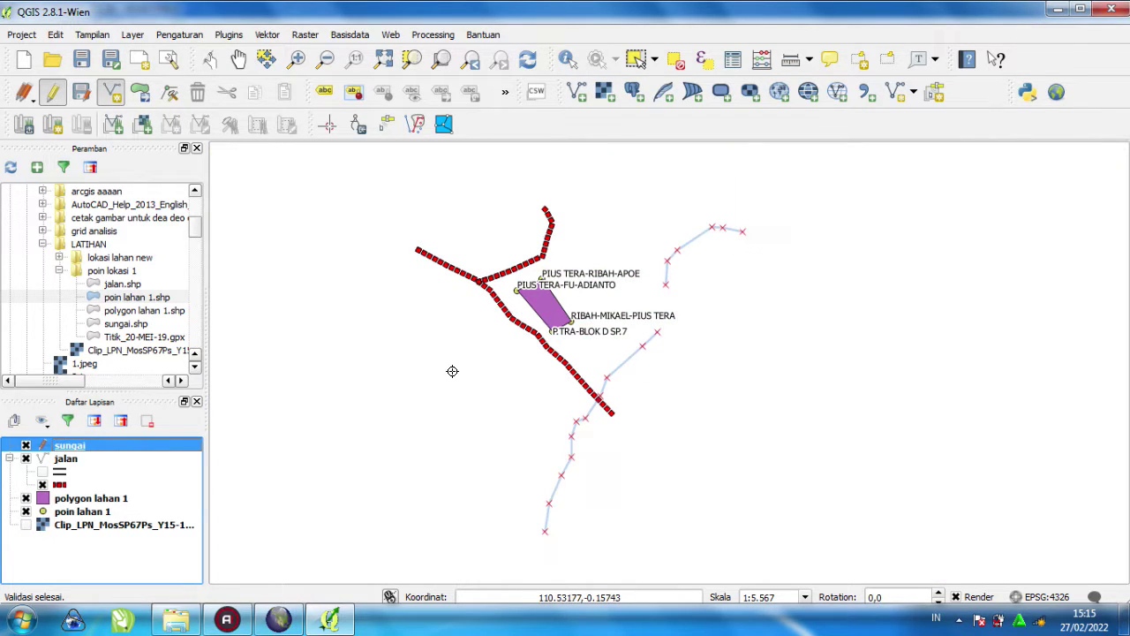
pyautogui.click(52, 92)
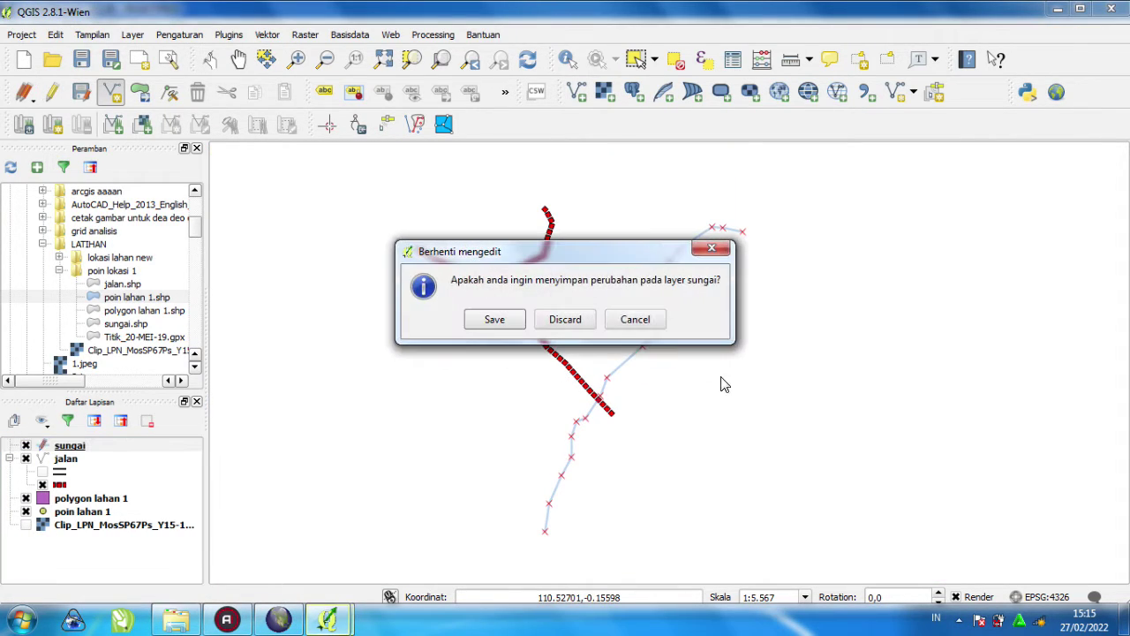
pyautogui.click(494, 320)
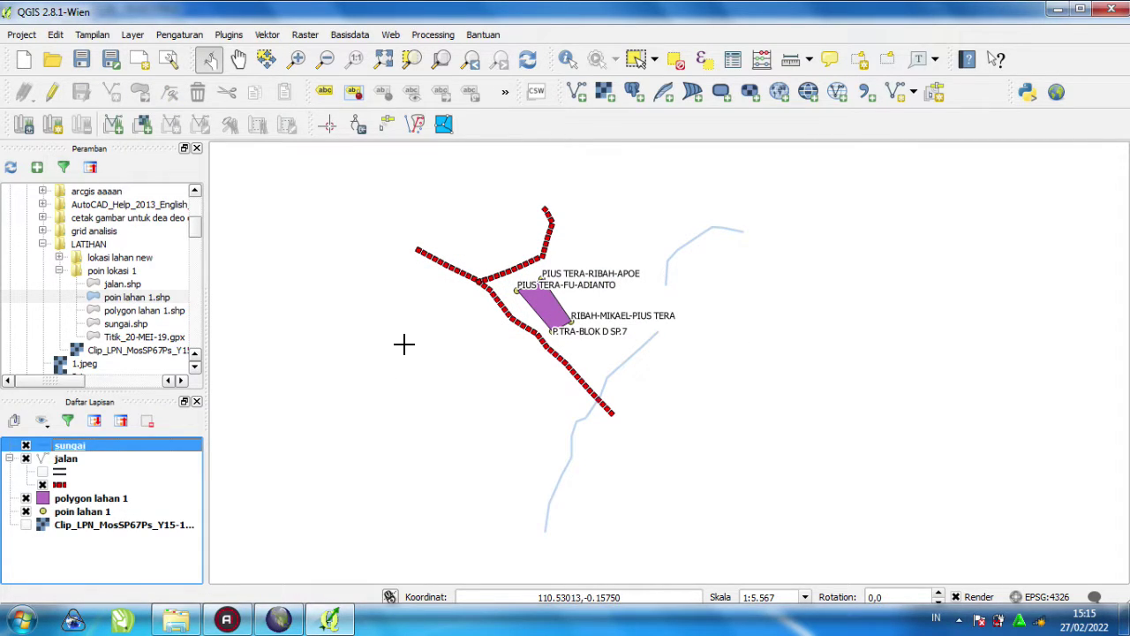
# - Restyle the jalan layer as a single symbol using the Ditch line symbol and accept its properties
pyautogui.rightClick(64, 459)
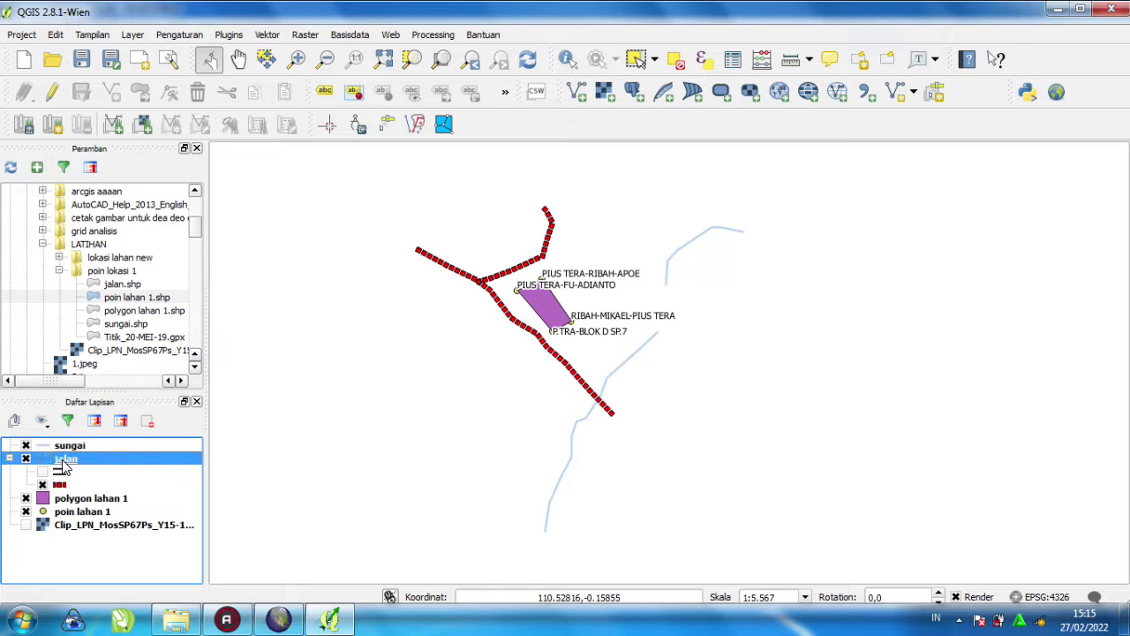
pyautogui.click(86, 437)
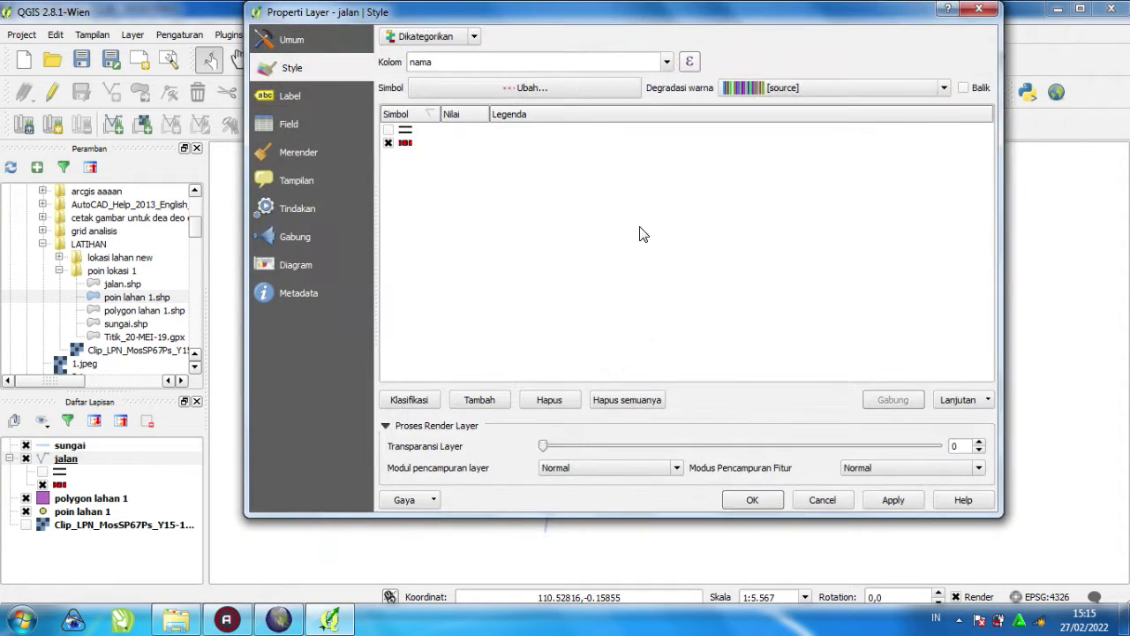
pyautogui.click(435, 37)
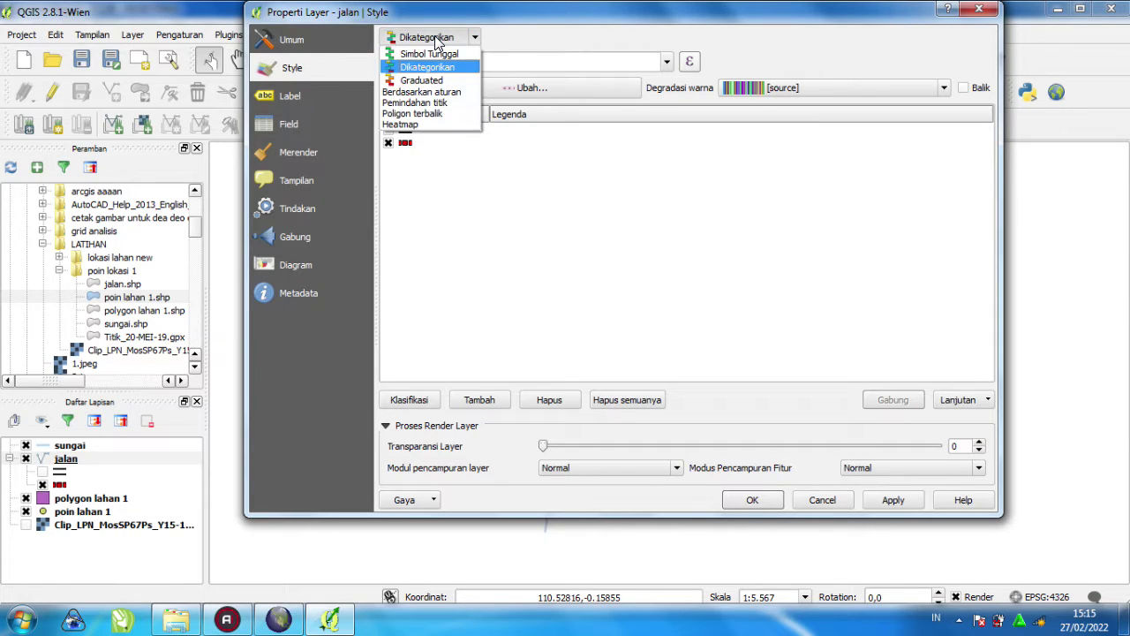
pyautogui.click(439, 93)
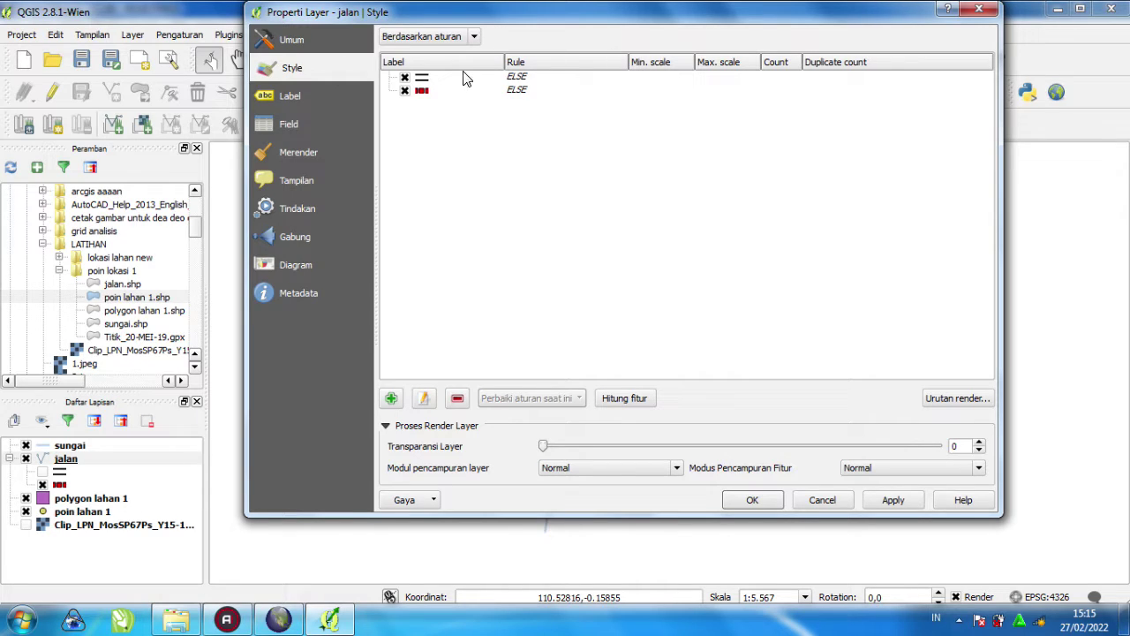
pyautogui.click(421, 43)
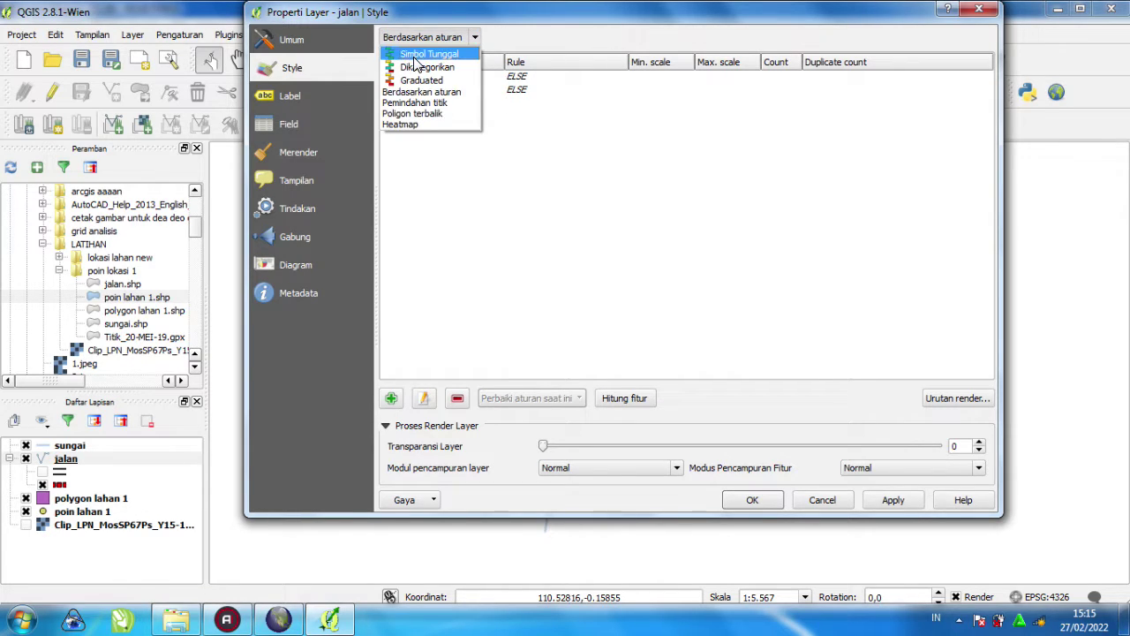
pyautogui.click(415, 53)
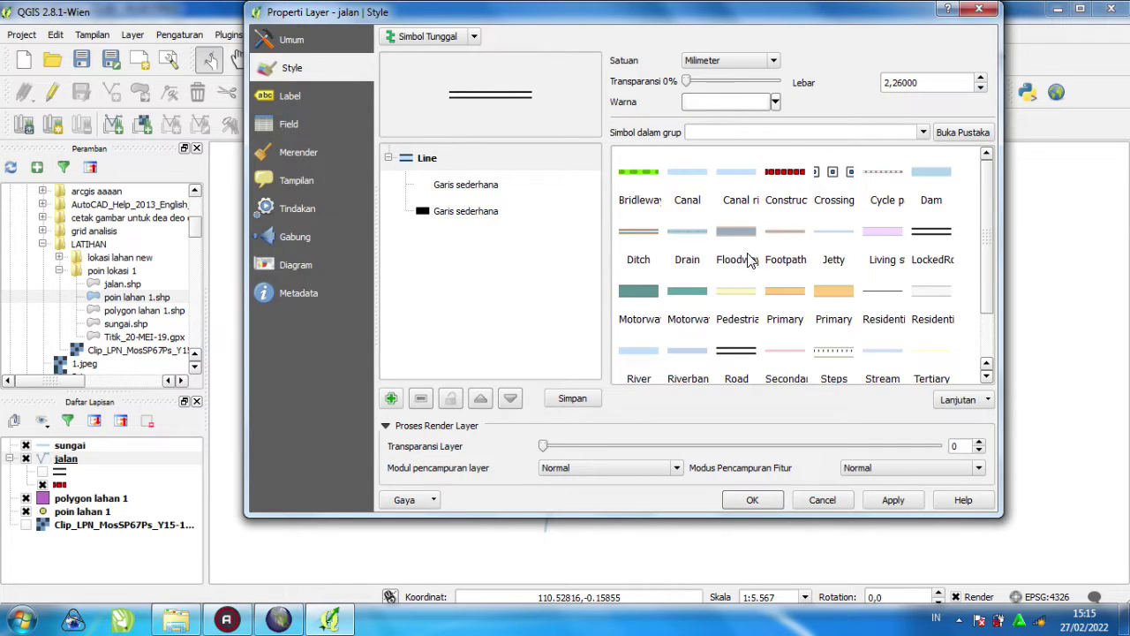
pyautogui.click(687, 231)
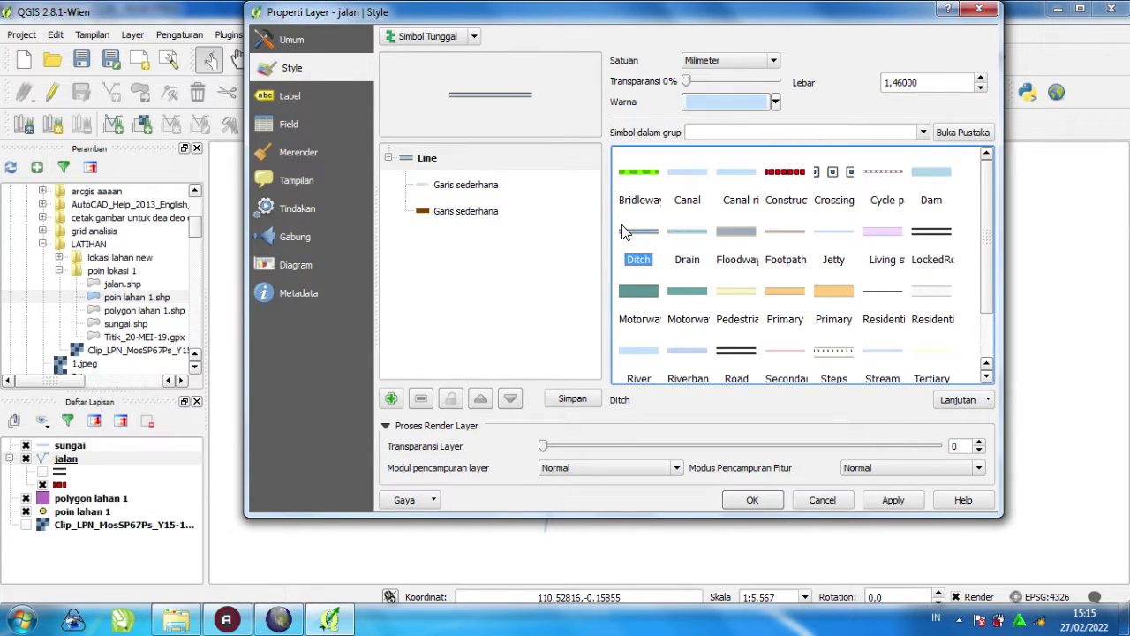
pyautogui.click(752, 500)
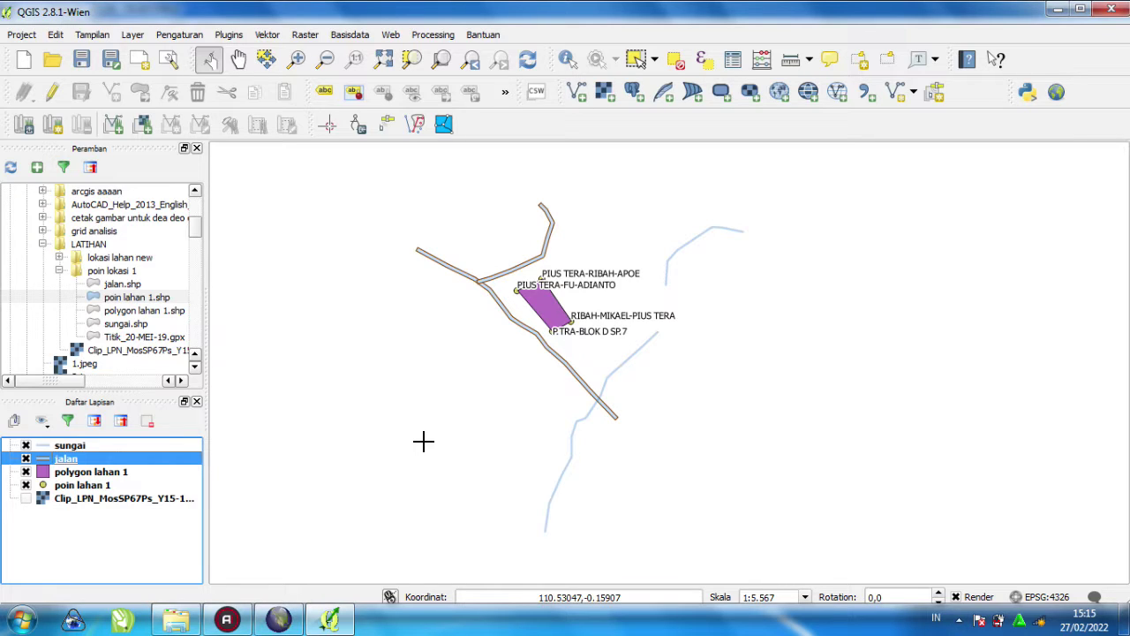
# - Review the attribute table of the poin lahan 1 layer and close it
pyautogui.click(58, 486)
pyautogui.rightClick(58, 485)
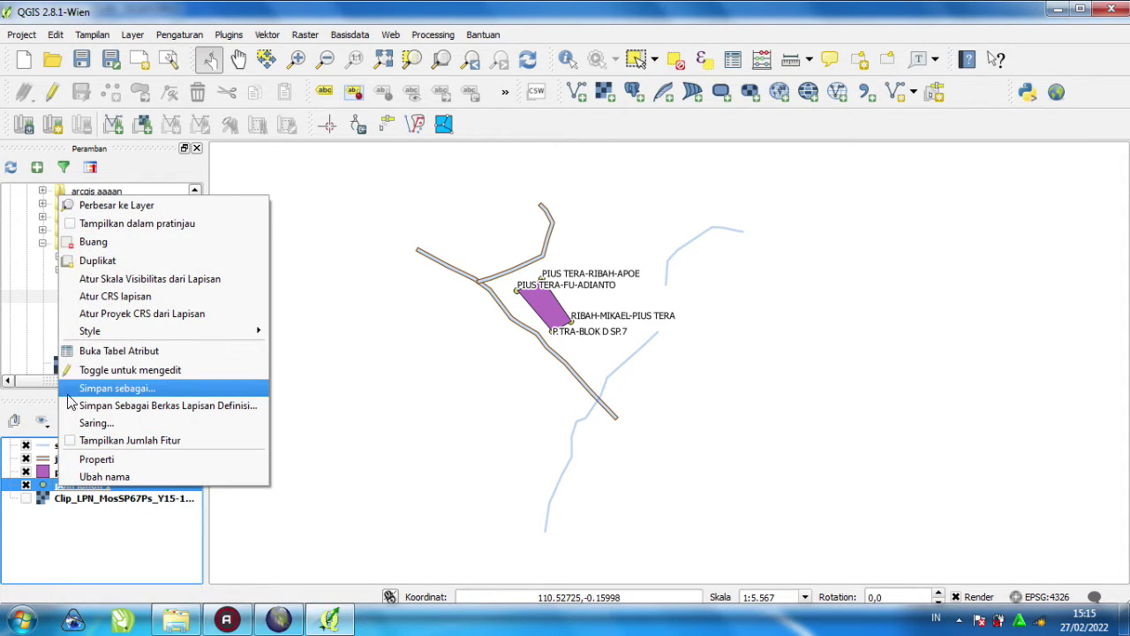
pyautogui.click(95, 355)
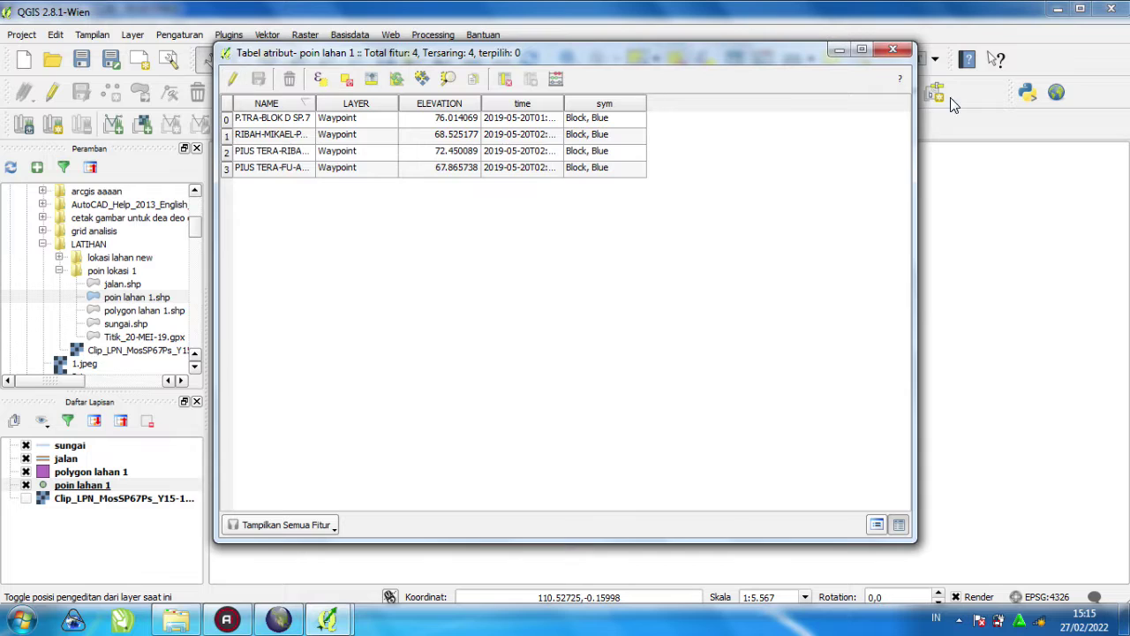
pyautogui.click(894, 51)
# - Start editing the poin lahan 1 layer and check its field definitions in the layer properties
pyautogui.click(50, 92)
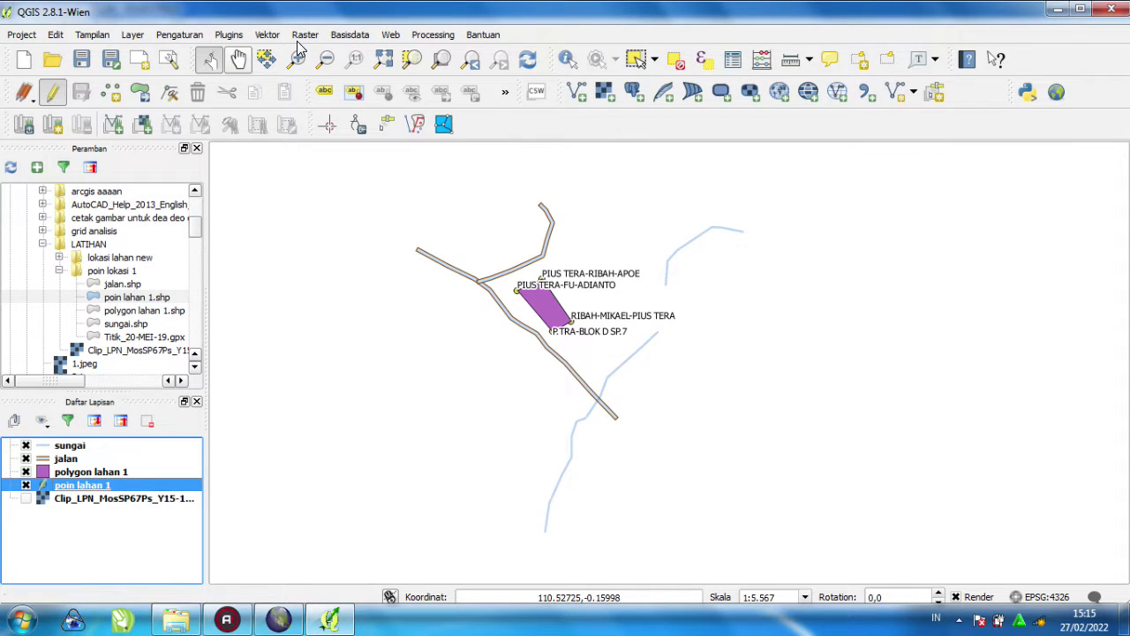
pyautogui.rightClick(106, 487)
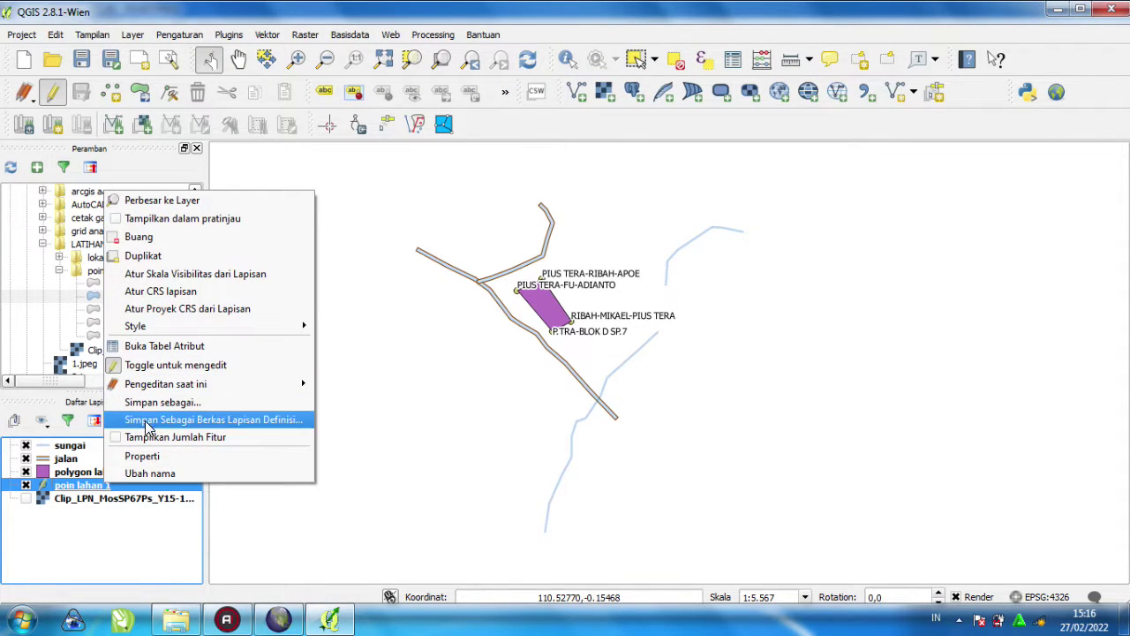
pyautogui.click(143, 457)
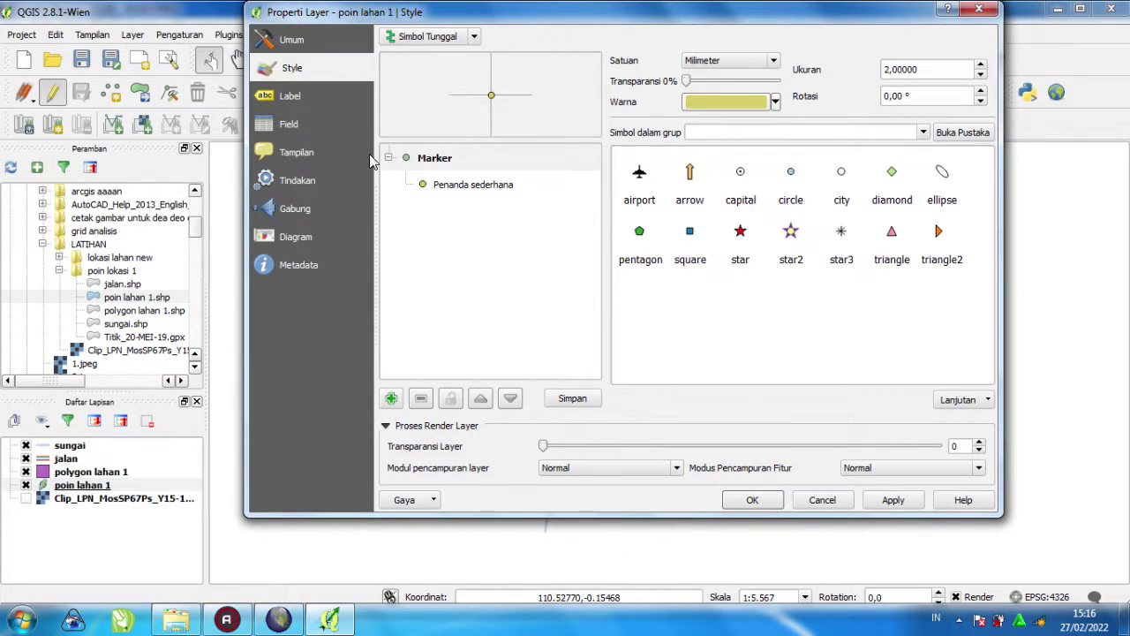
pyautogui.click(284, 124)
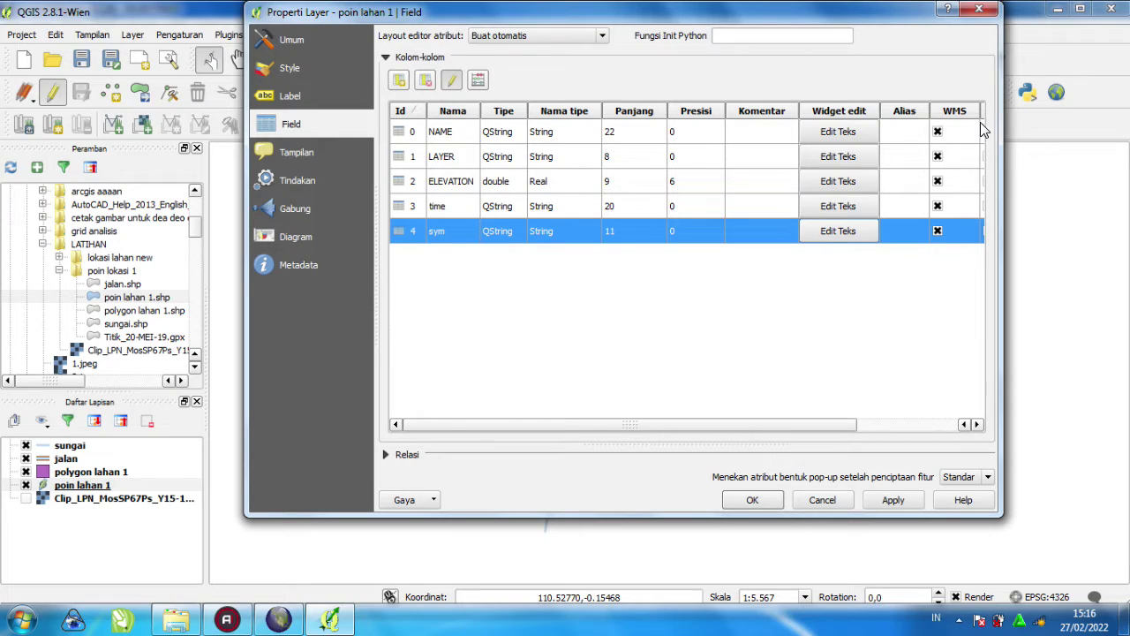
pyautogui.click(986, 15)
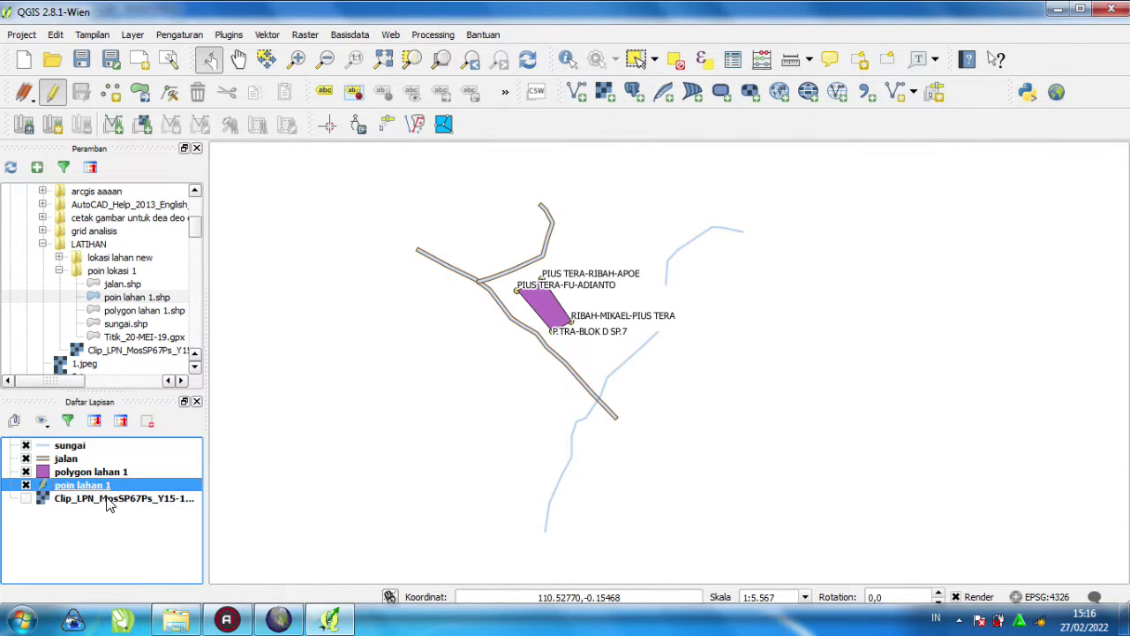
# - Add a text (string) column named N with width 100 to the poin lahan 1 attribute table and sort by it
pyautogui.rightClick(107, 487)
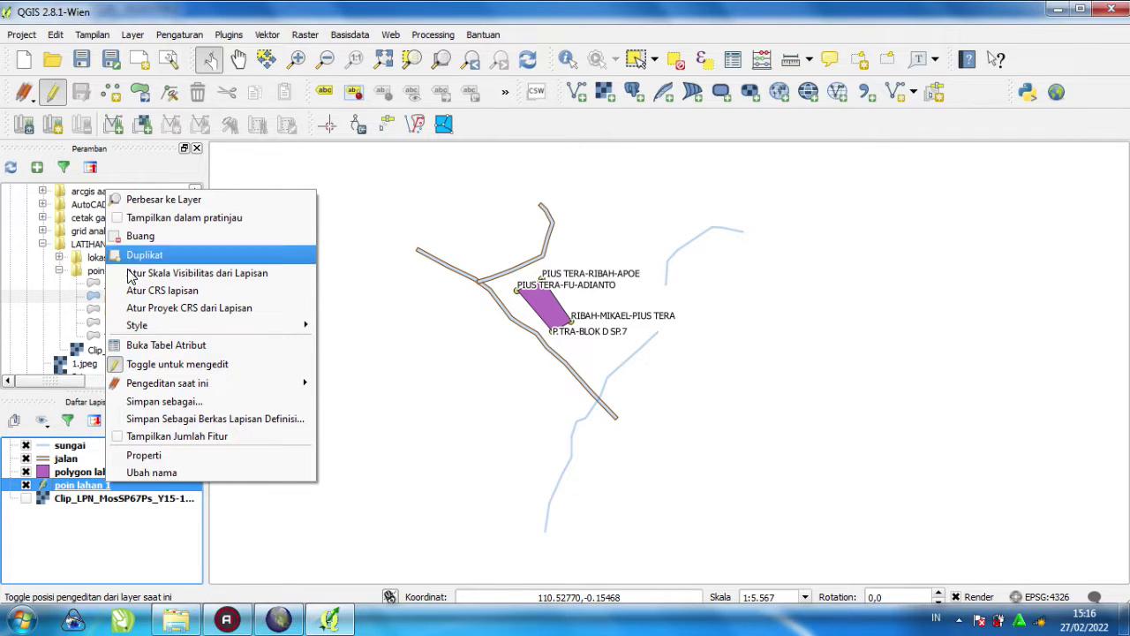
pyautogui.click(129, 352)
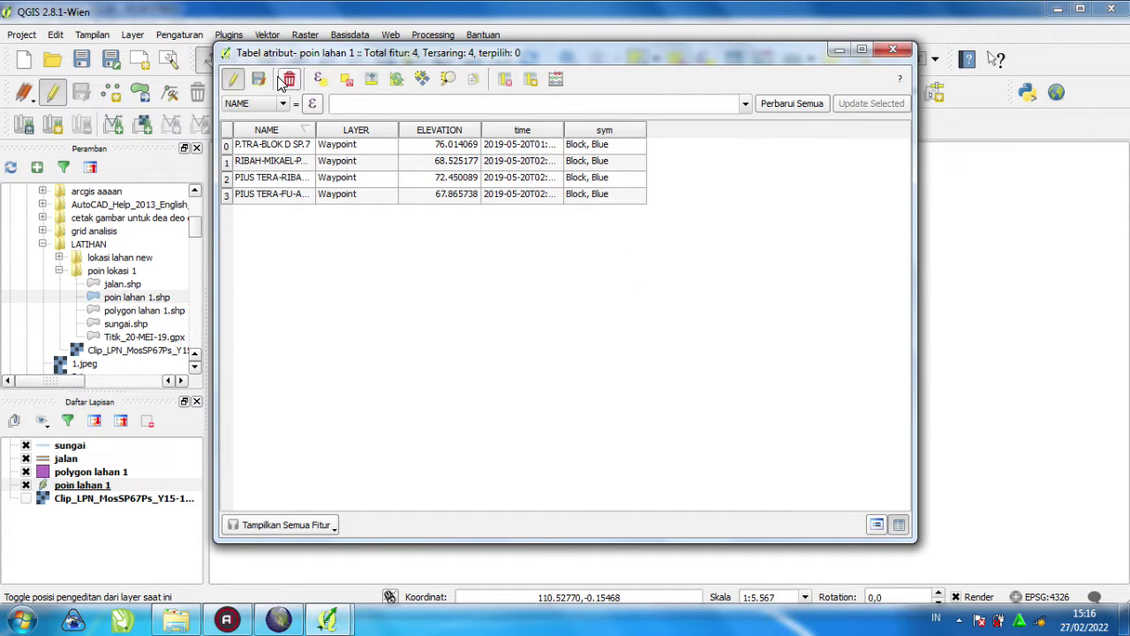
pyautogui.click(529, 79)
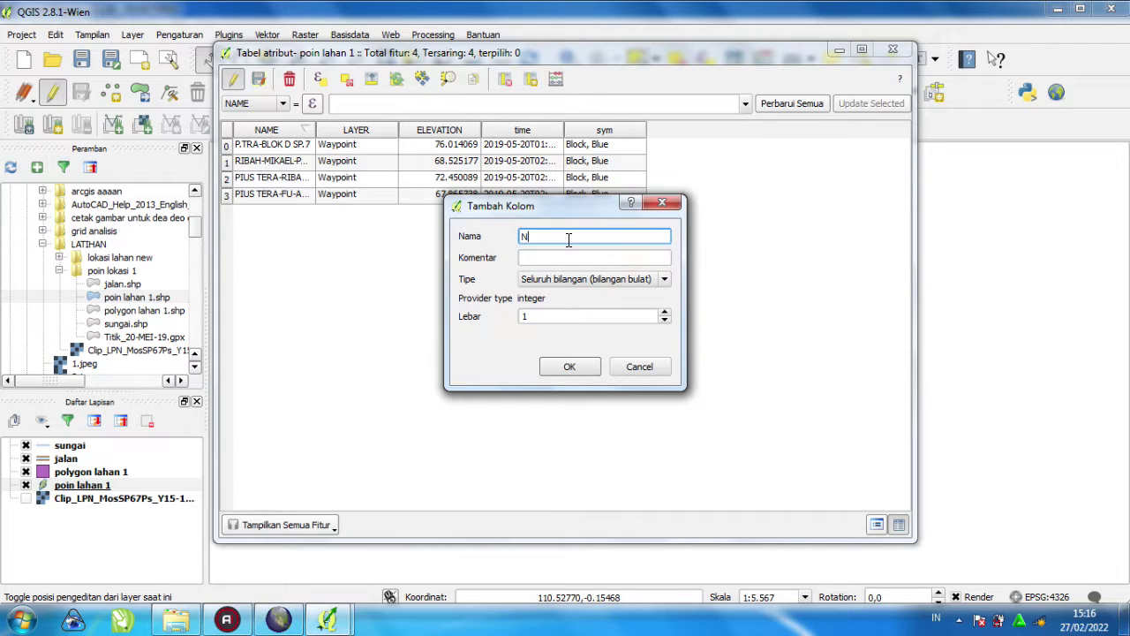
pyautogui.click(540, 279)
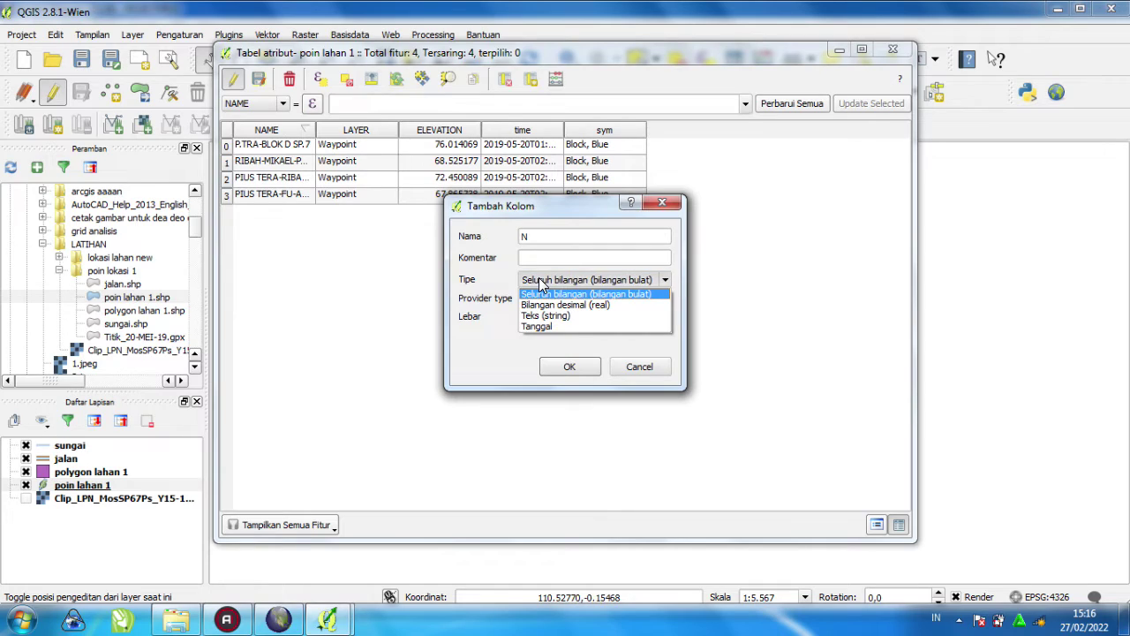
pyautogui.click(540, 314)
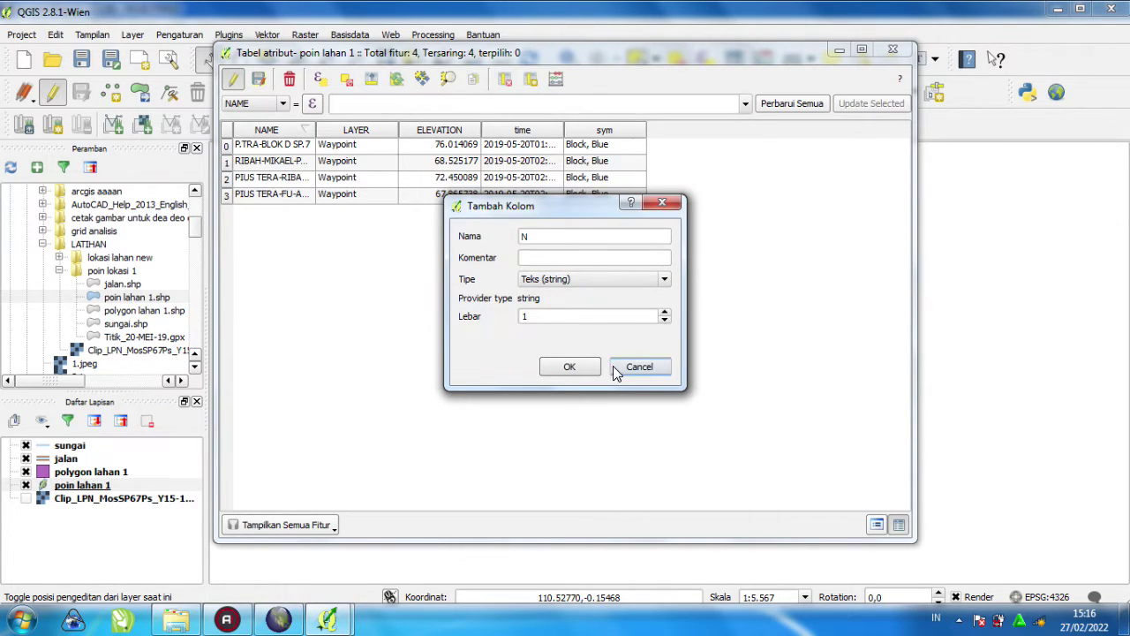
pyautogui.click(610, 314)
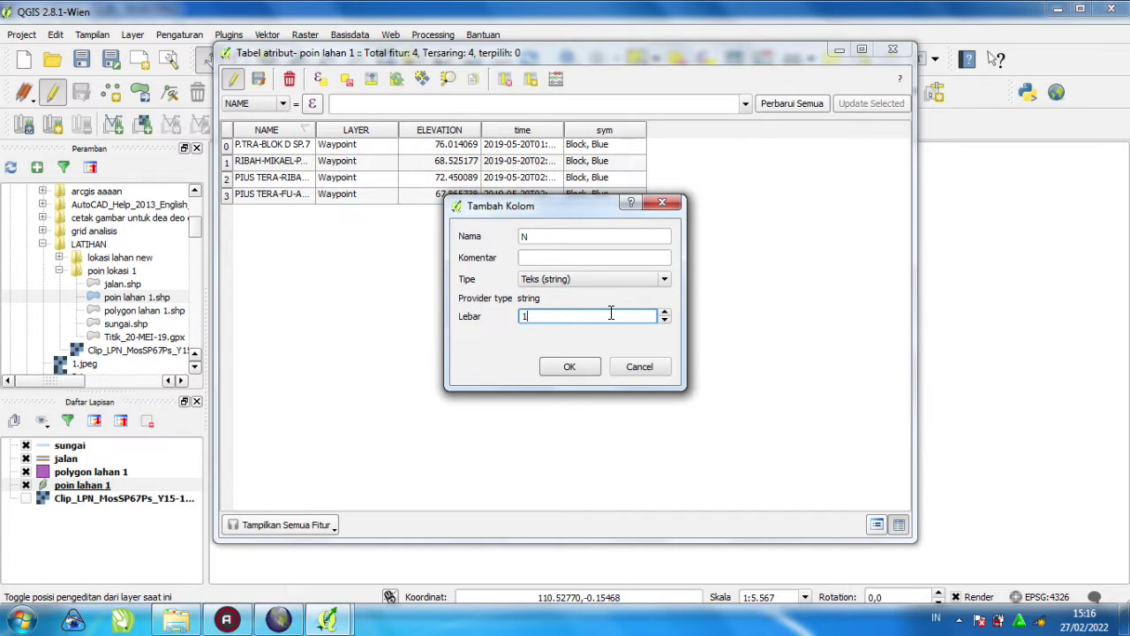
pyautogui.write('00')
pyautogui.click(569, 366)
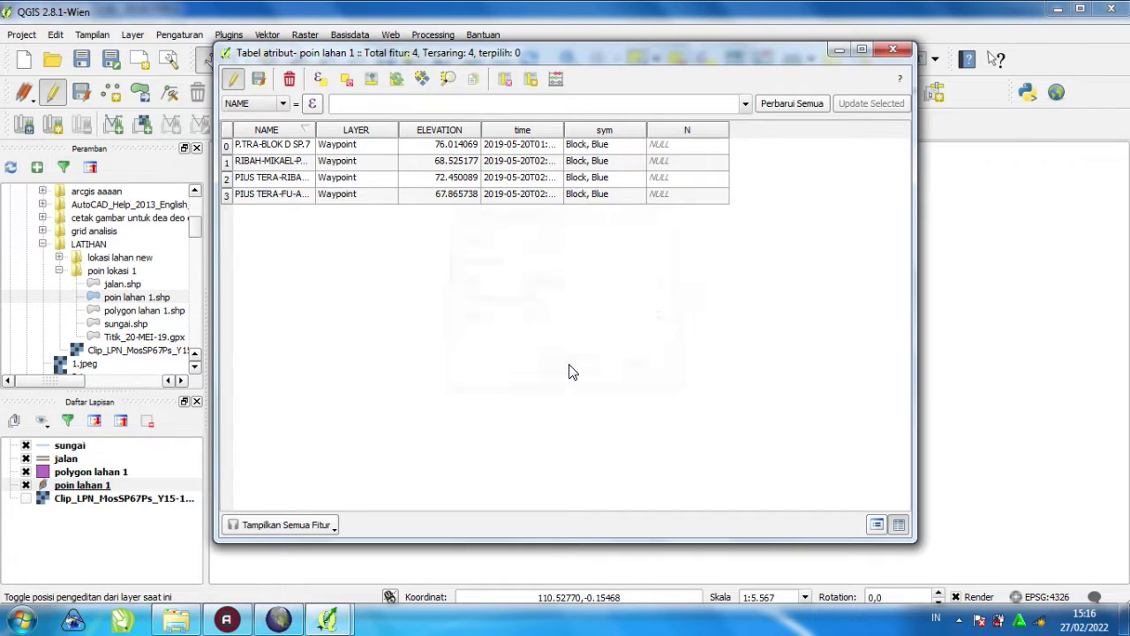
pyautogui.click(707, 134)
pyautogui.click(706, 134)
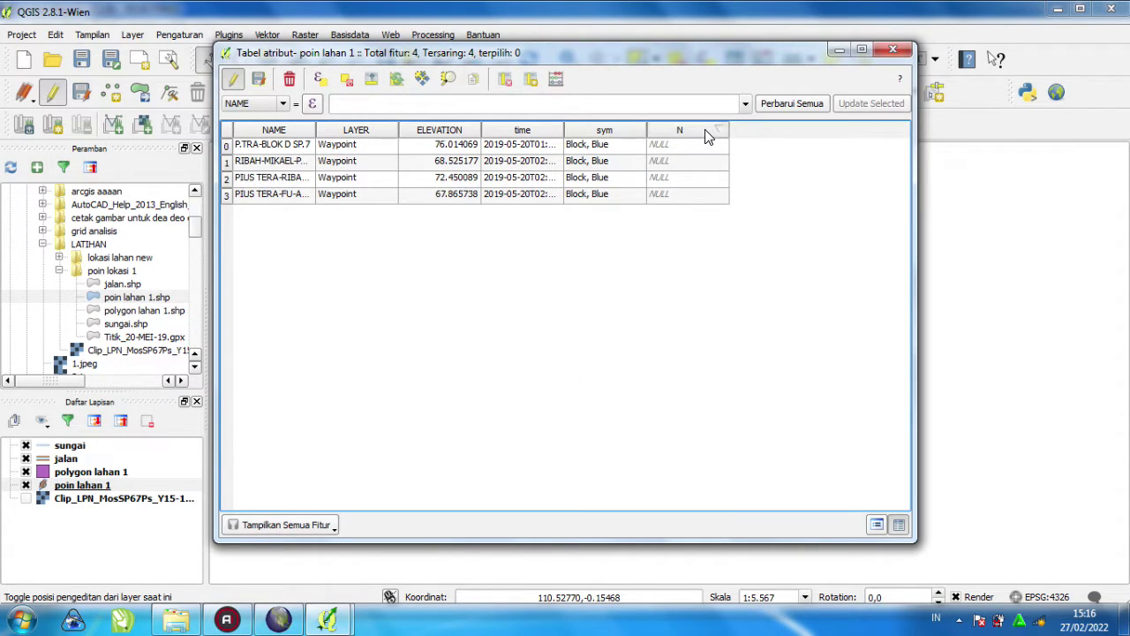
# - Fill the existing N field of poin lahan 1 with the Geometry function $y using the field calculator
pyautogui.click(554, 80)
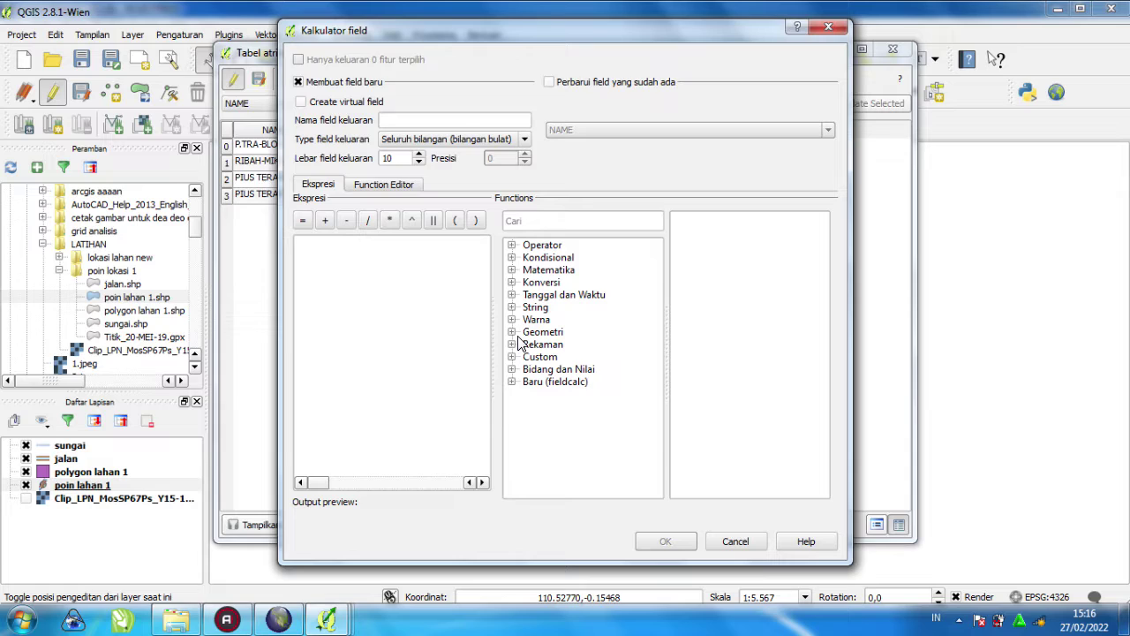
pyautogui.click(511, 332)
pyautogui.scroll(-2, 660, 433)
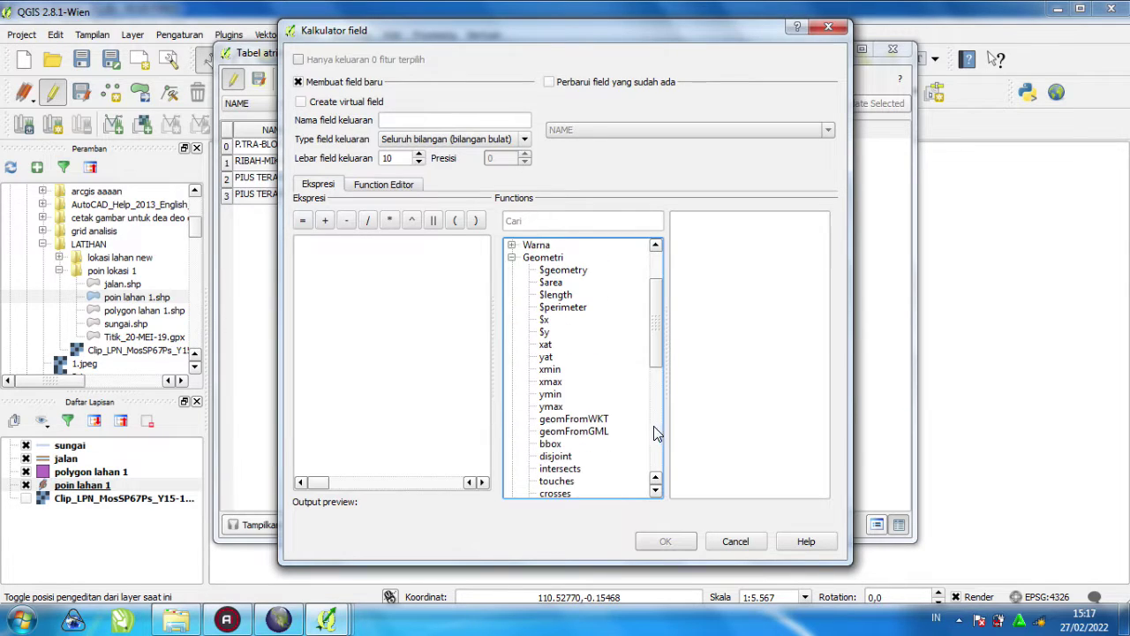
pyautogui.click(546, 320)
pyautogui.click(546, 332)
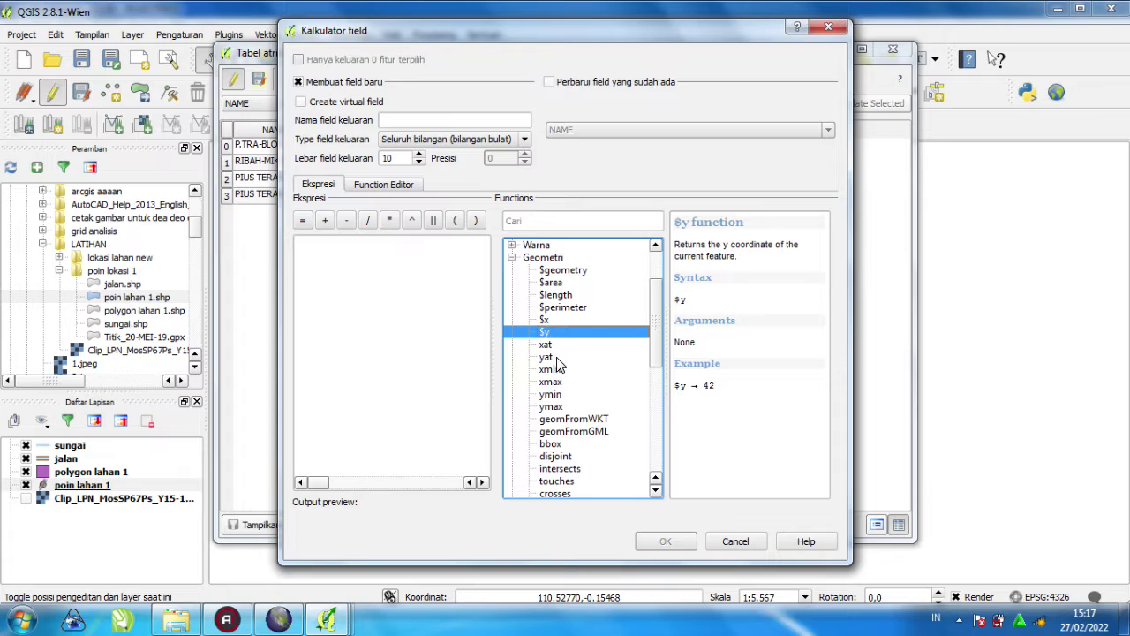
pyautogui.click(549, 82)
pyautogui.click(563, 131)
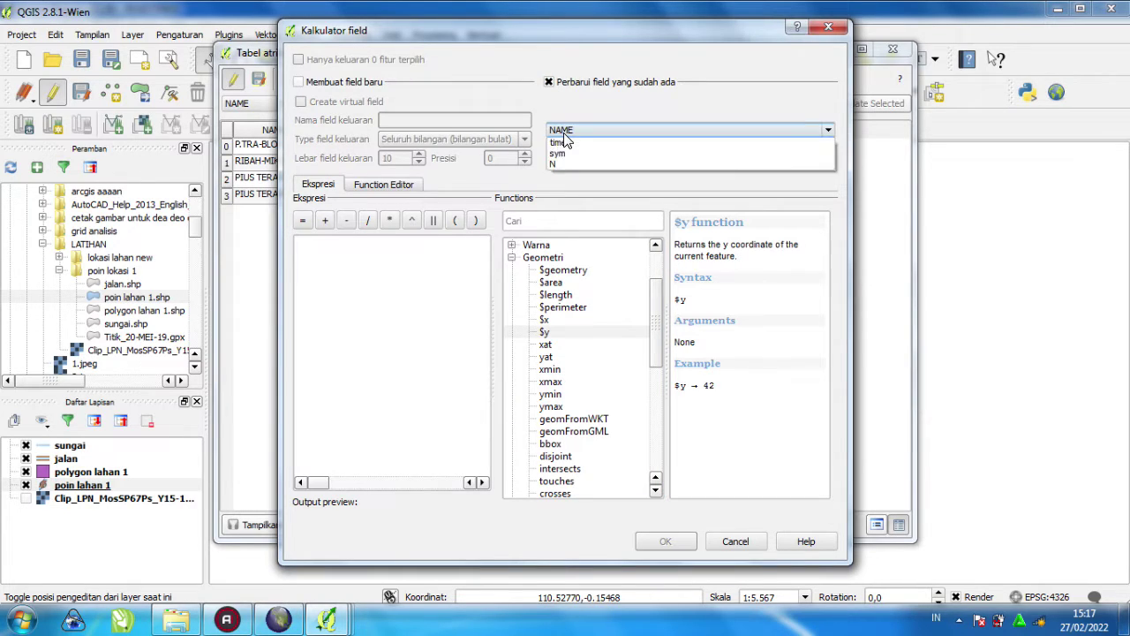
pyautogui.click(558, 192)
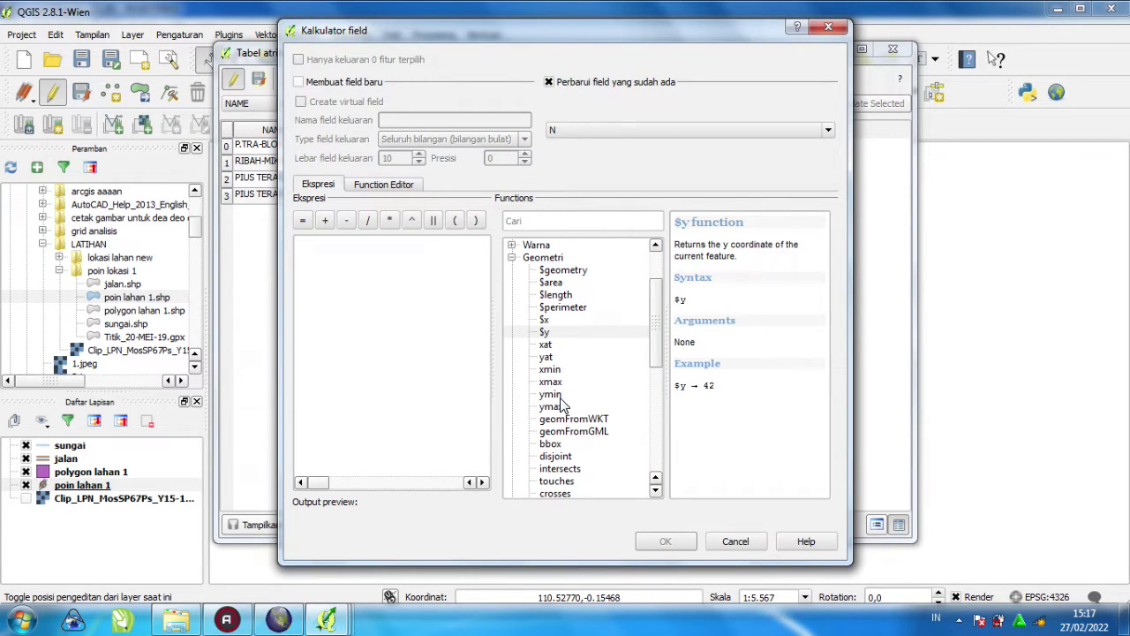
pyautogui.doubleClick(562, 334)
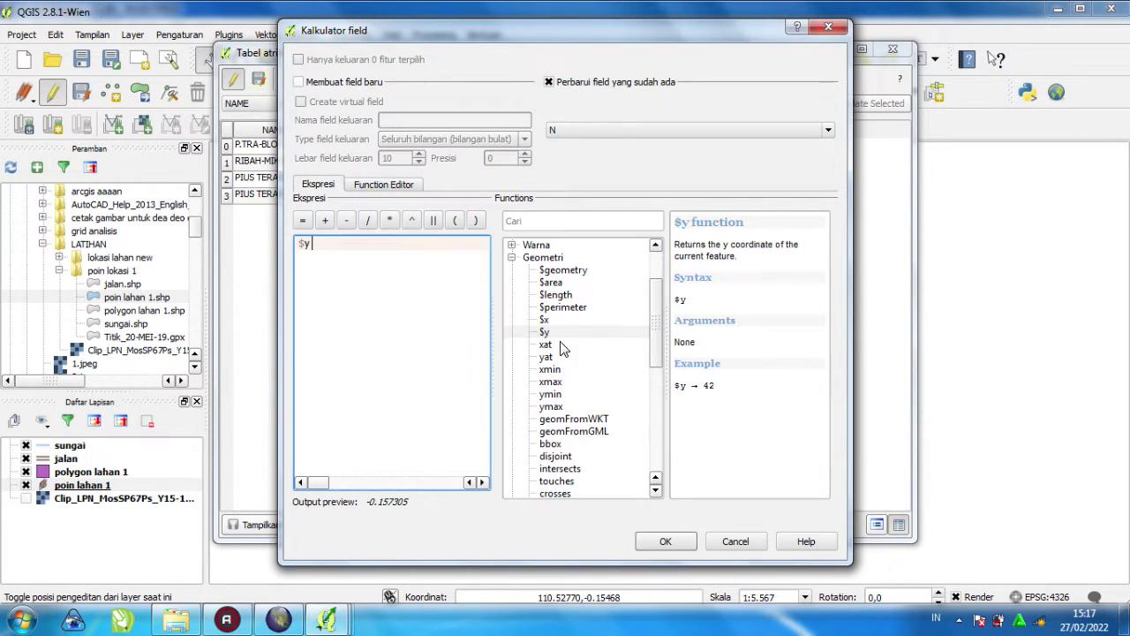
pyautogui.click(665, 541)
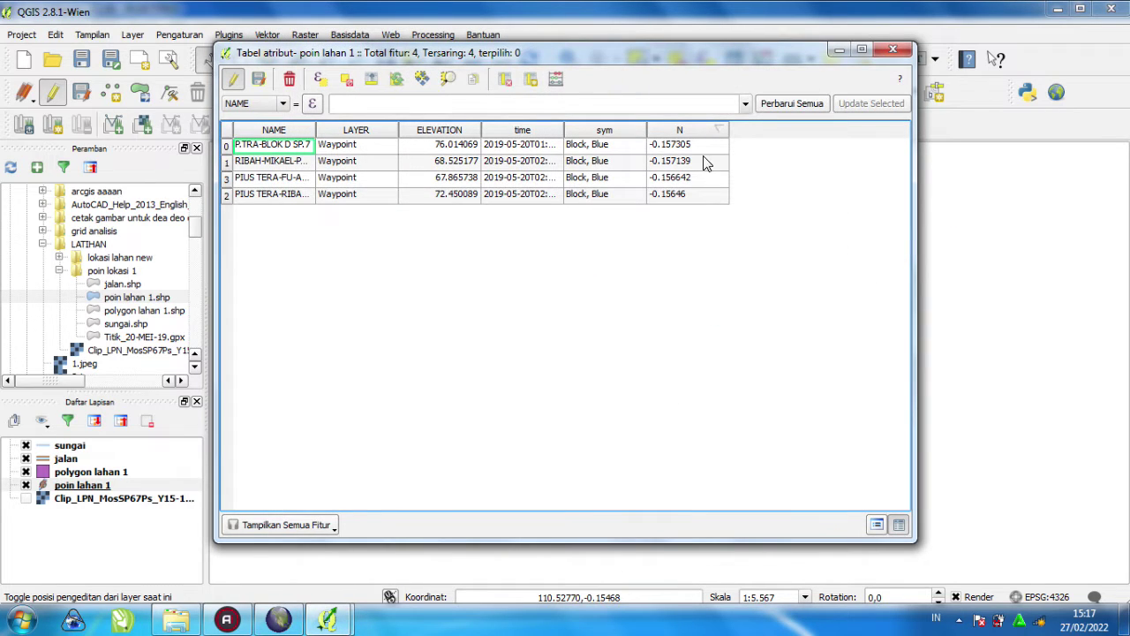
# - Add a text (string) column named E with width 100 to the poin lahan 1 attribute table and sort by it
pyautogui.click(529, 80)
pyautogui.click(558, 235)
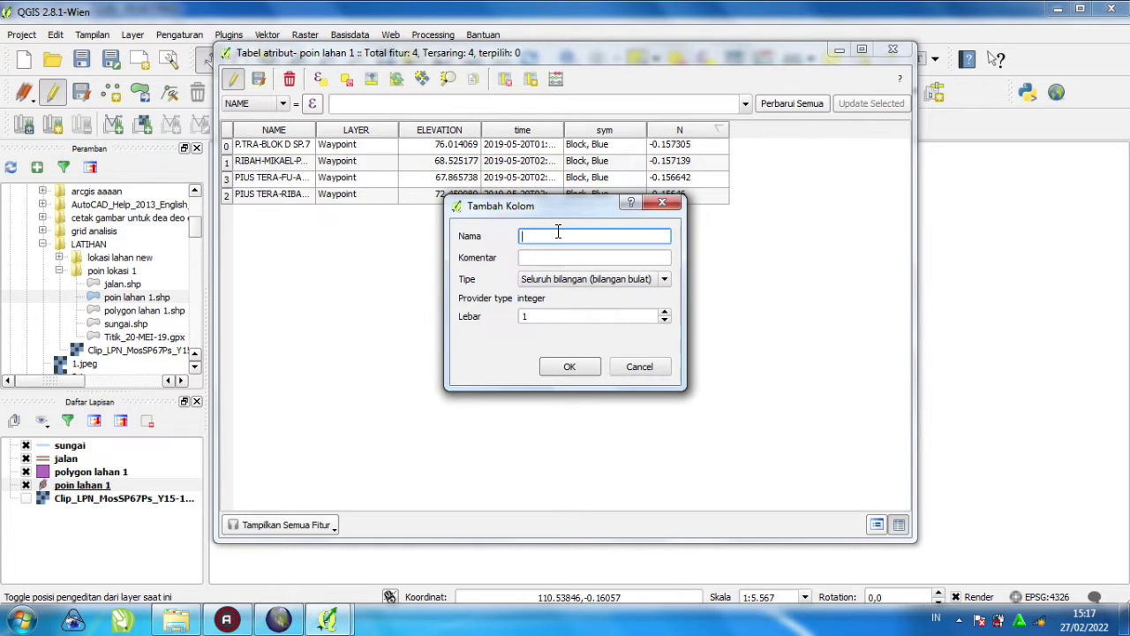
pyautogui.click(606, 279)
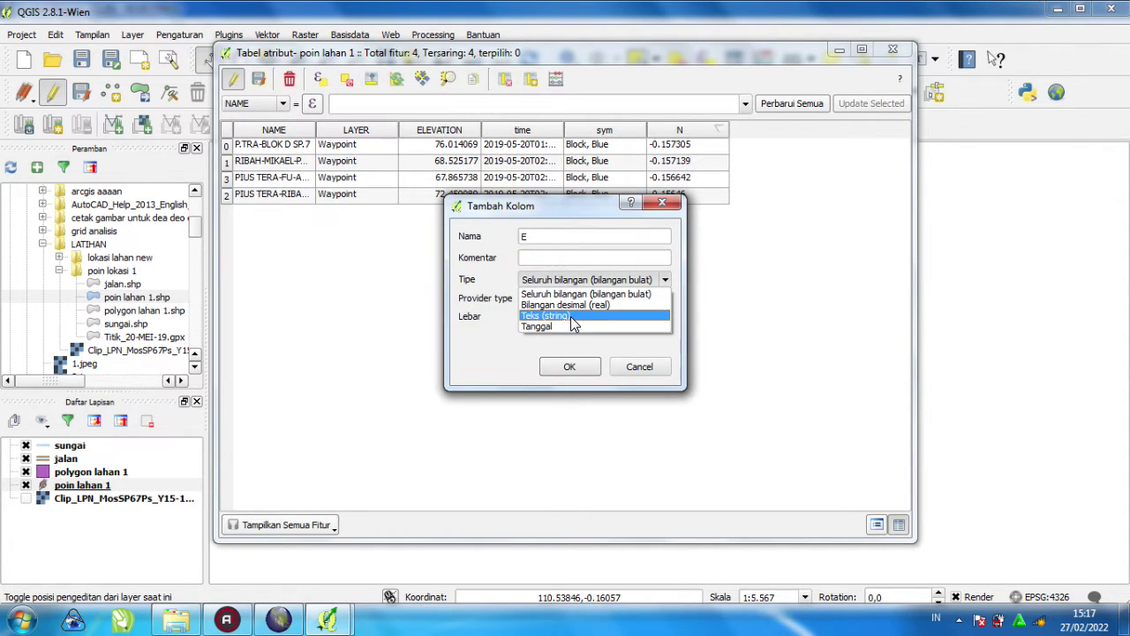
pyautogui.click(572, 319)
pyautogui.click(542, 311)
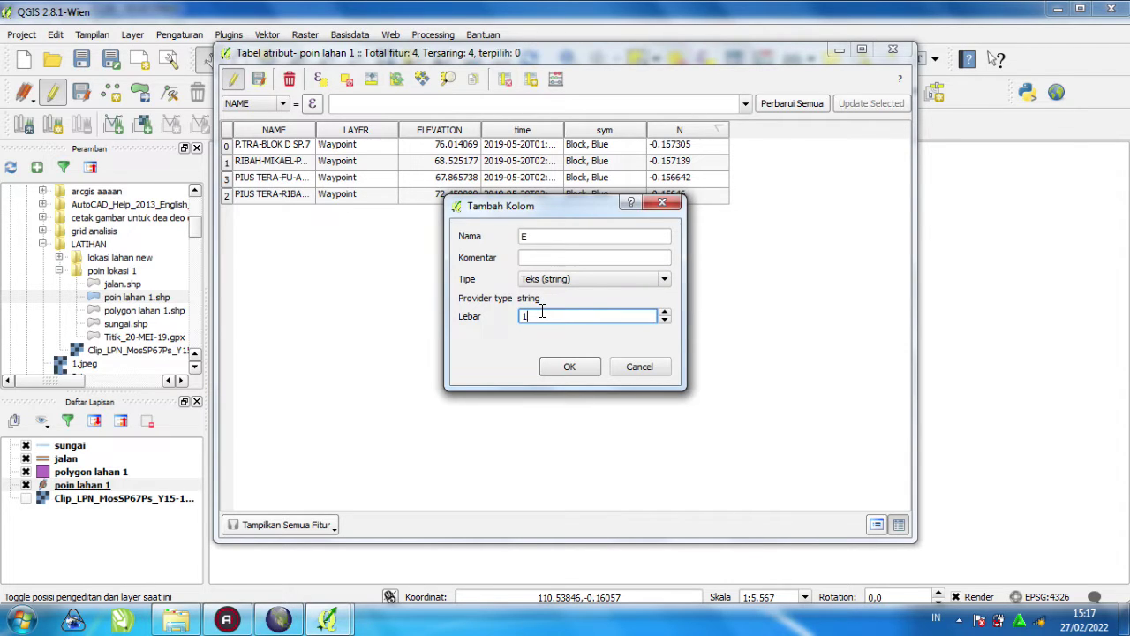
pyautogui.click(570, 369)
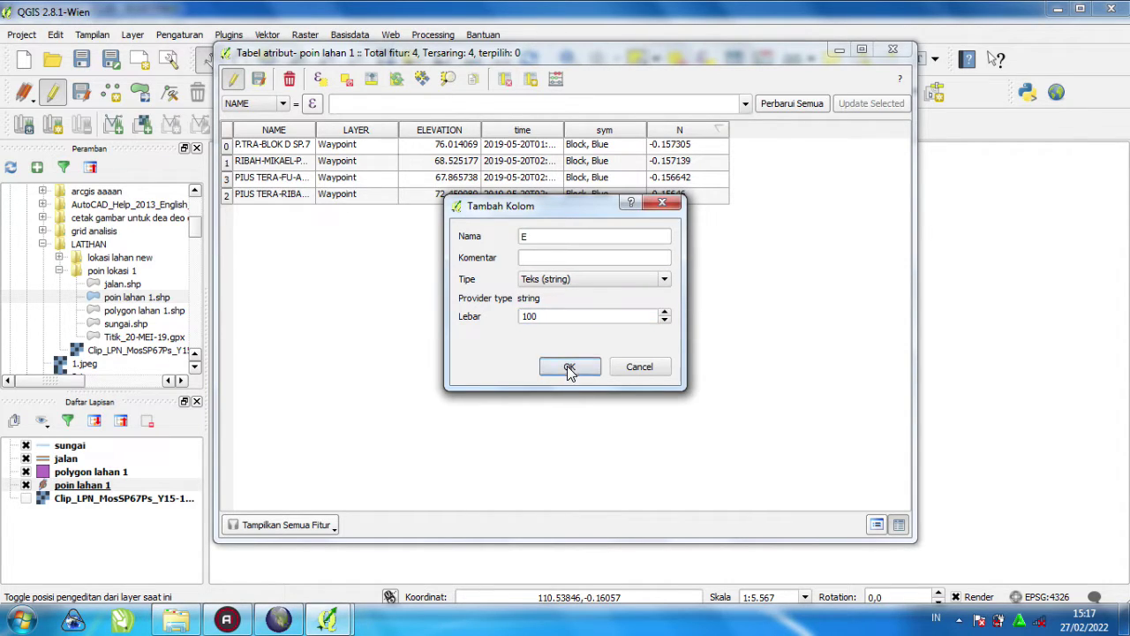
pyautogui.click(775, 132)
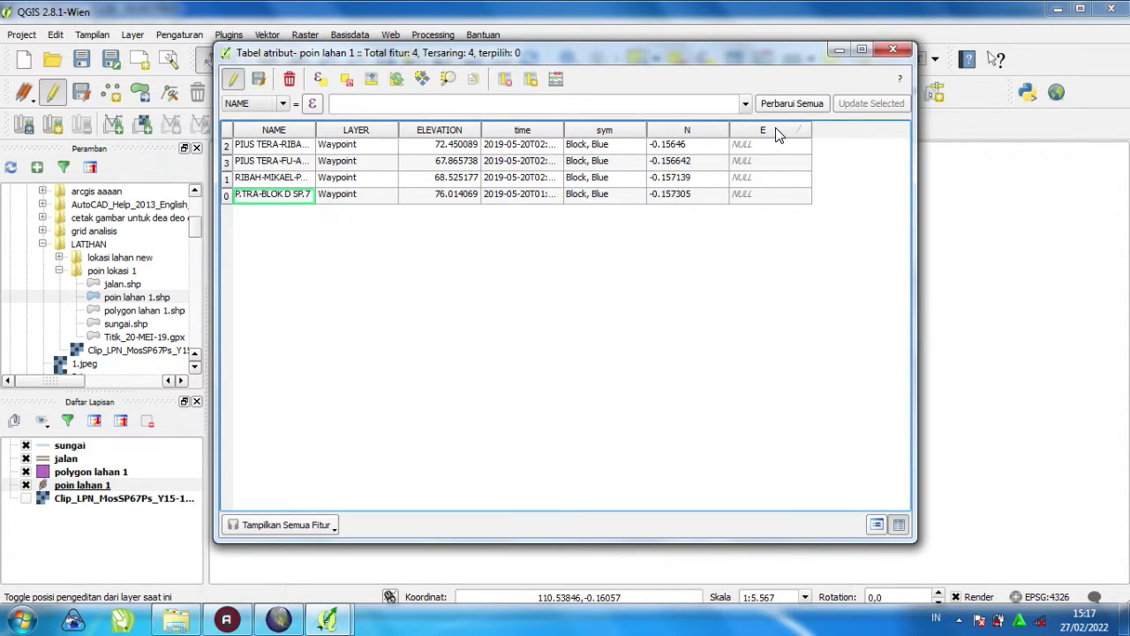
# - Start a field calculation that updates an existing field of poin lahan 1 and open the choice of target field
pyautogui.click(555, 79)
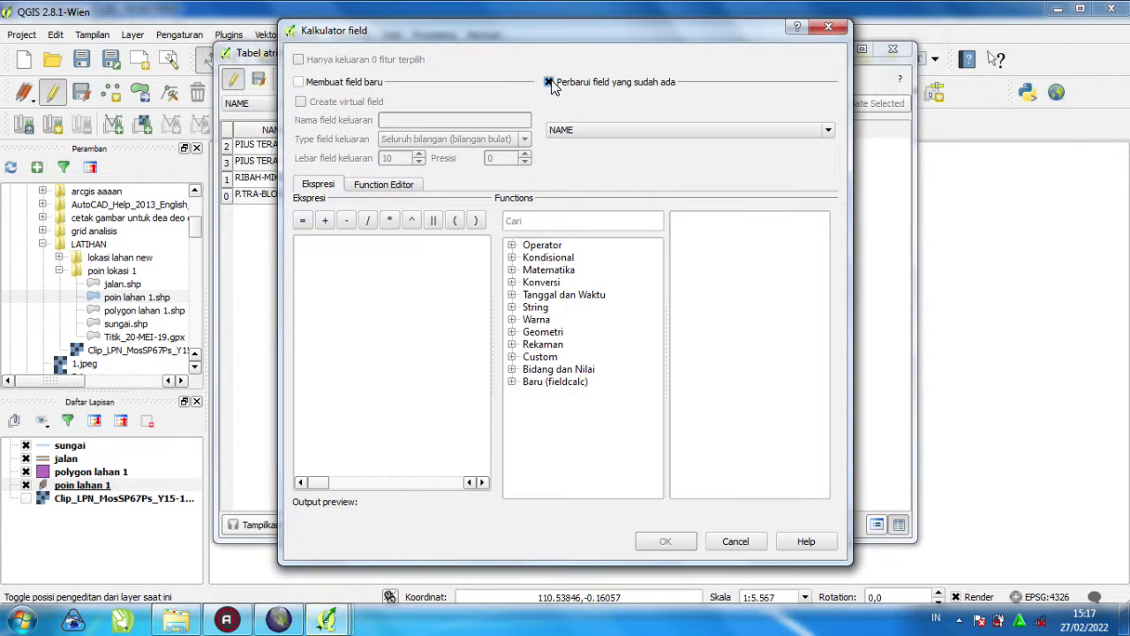
pyautogui.click(618, 131)
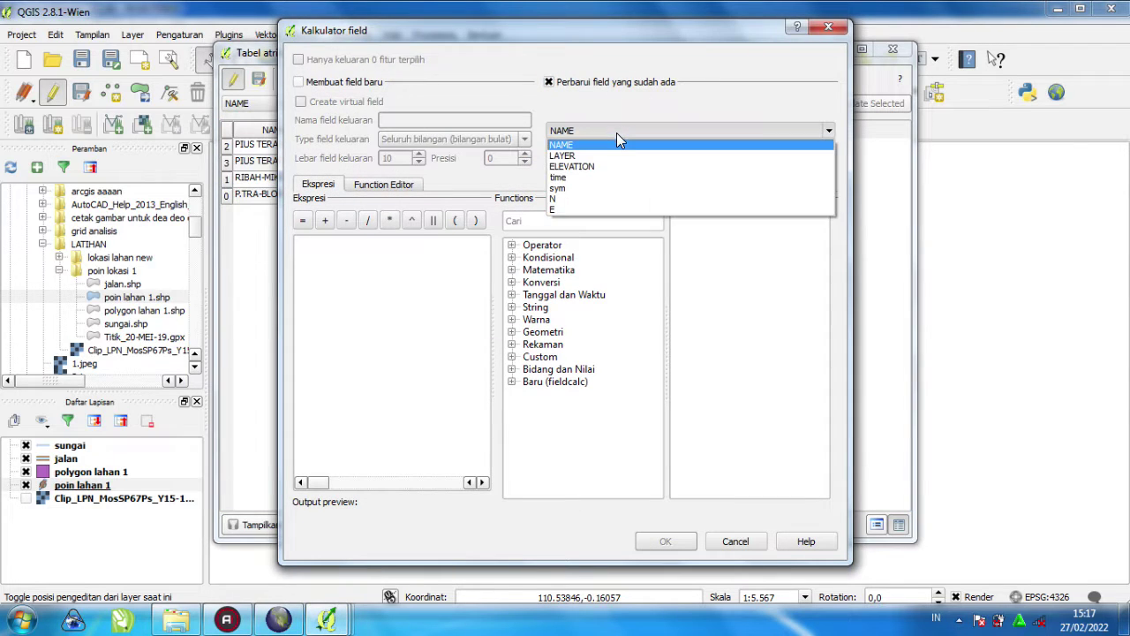
# - Update the existing E field with the $x geometry function in the field calculator
pyautogui.click(565, 210)
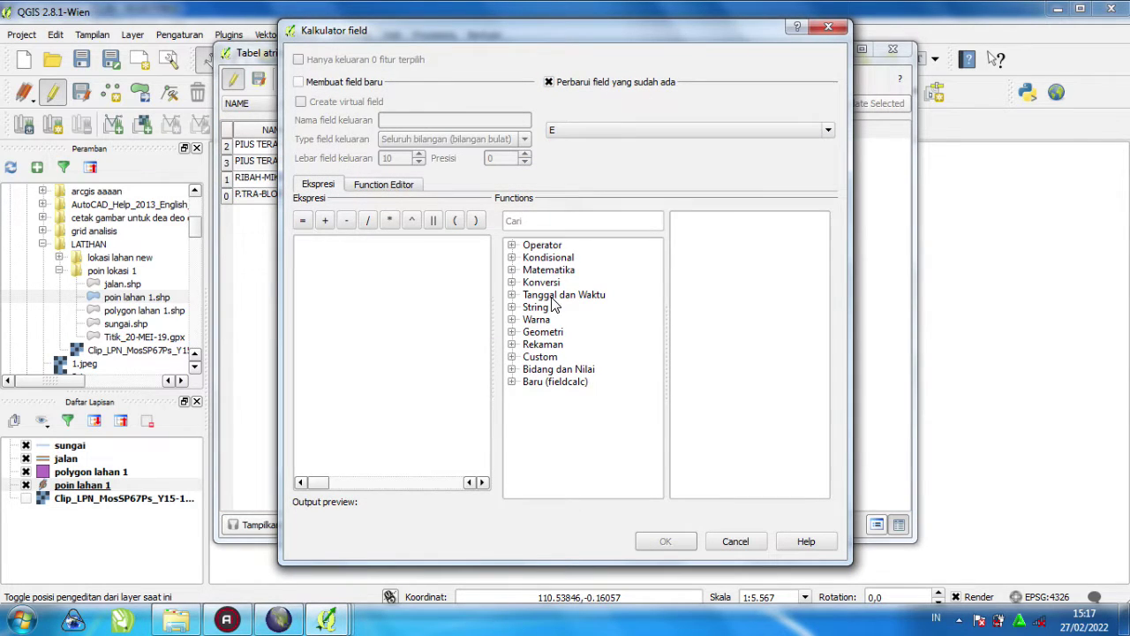
pyautogui.click(512, 332)
pyautogui.click(542, 396)
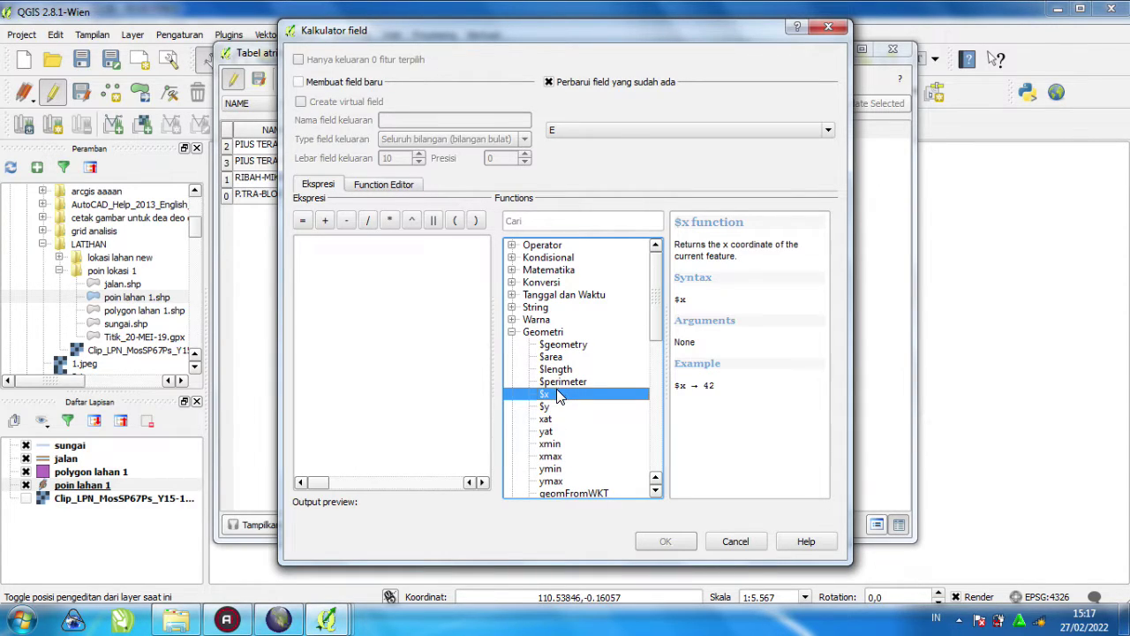
pyautogui.scroll(-10, 558, 395)
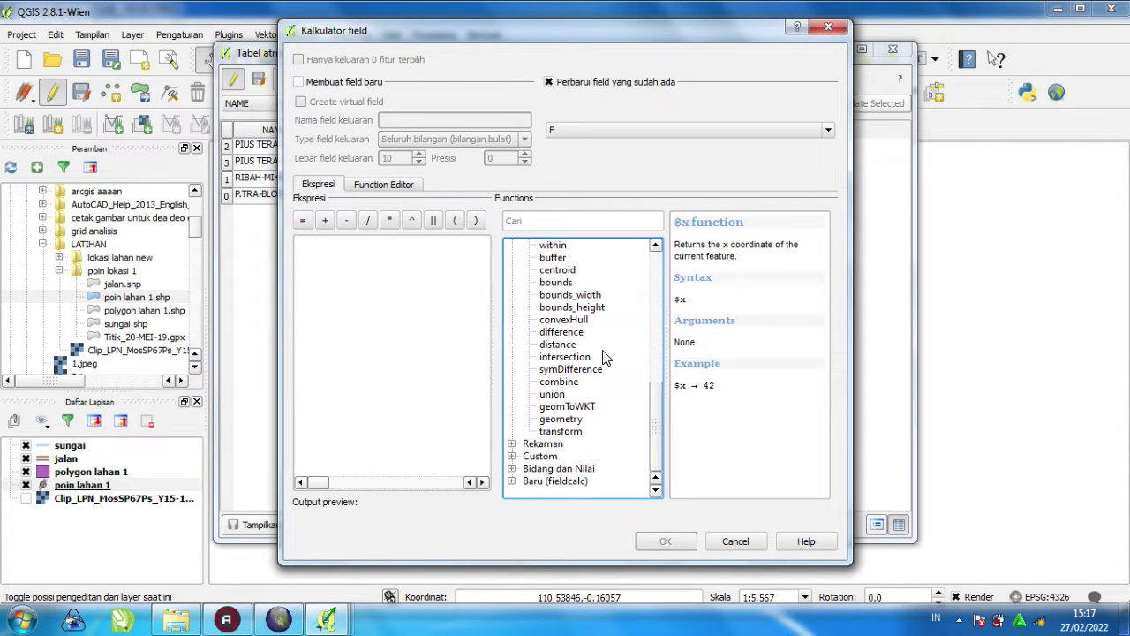
pyautogui.scroll(6, 600, 355)
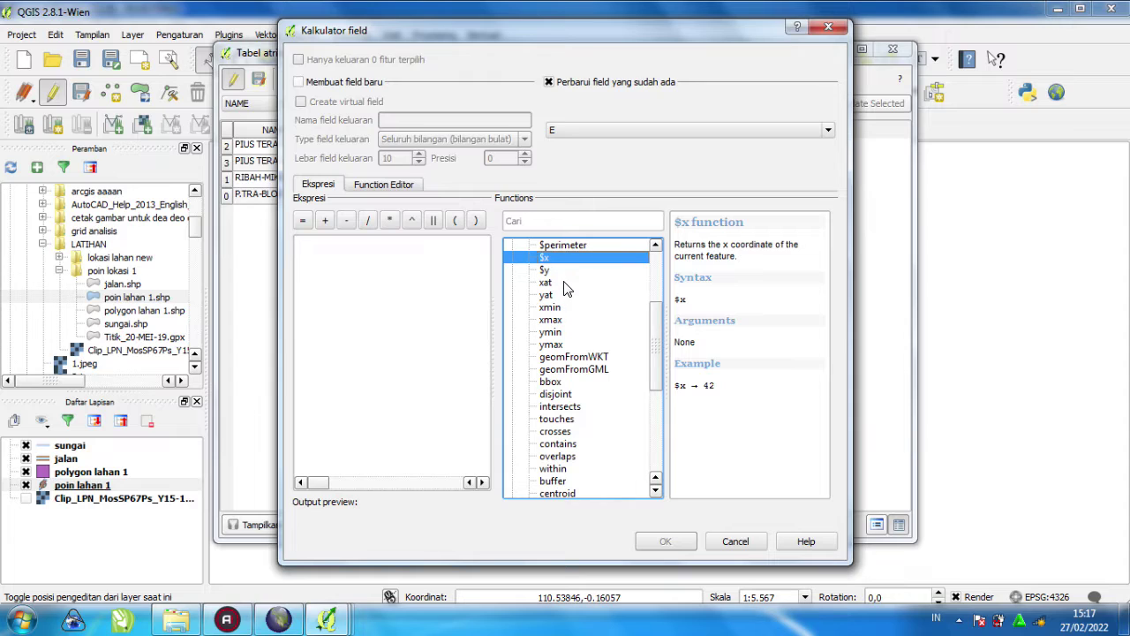
pyautogui.doubleClick(562, 261)
pyautogui.click(664, 541)
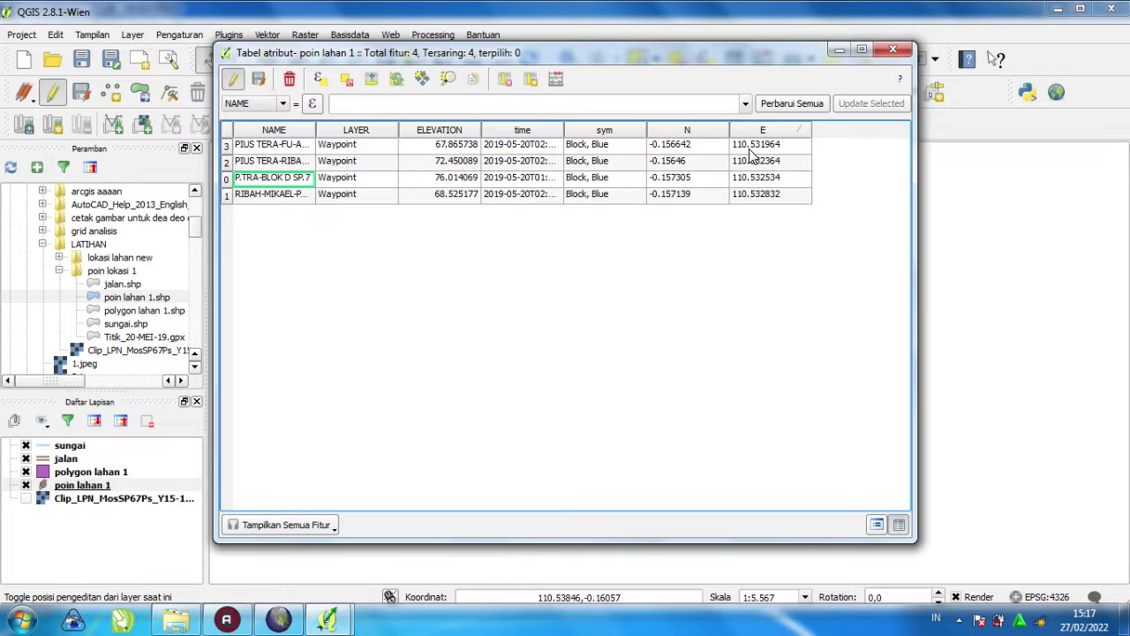
# - Delete the LAYER, ELEVATION, time and sym fields from the poin lahan 1 attribute table
pyautogui.click(457, 130)
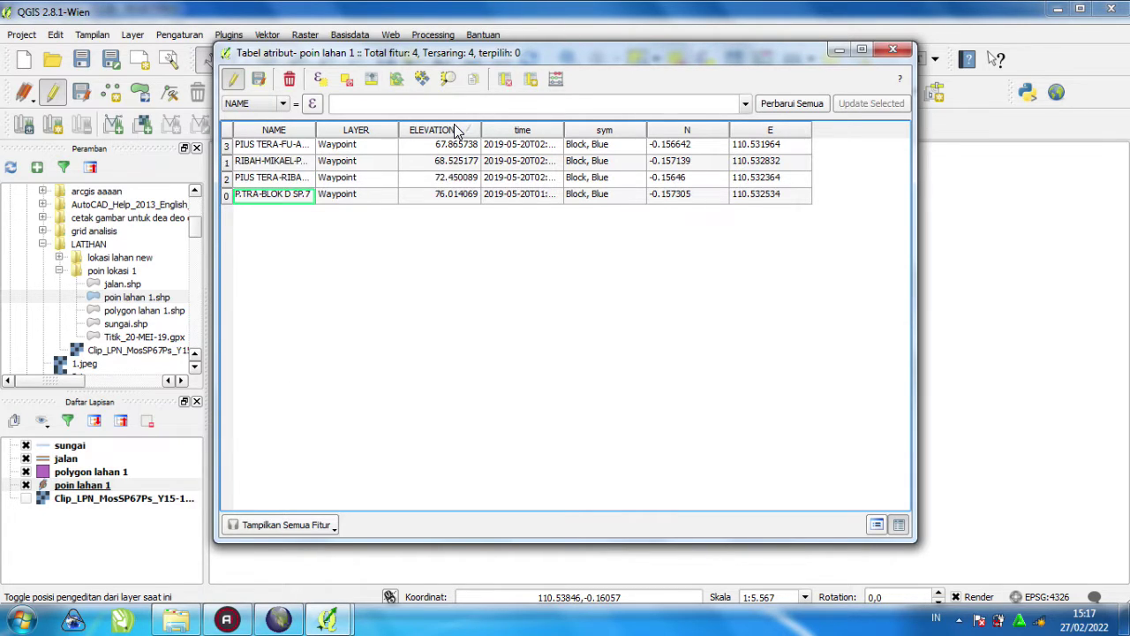
pyautogui.click(504, 79)
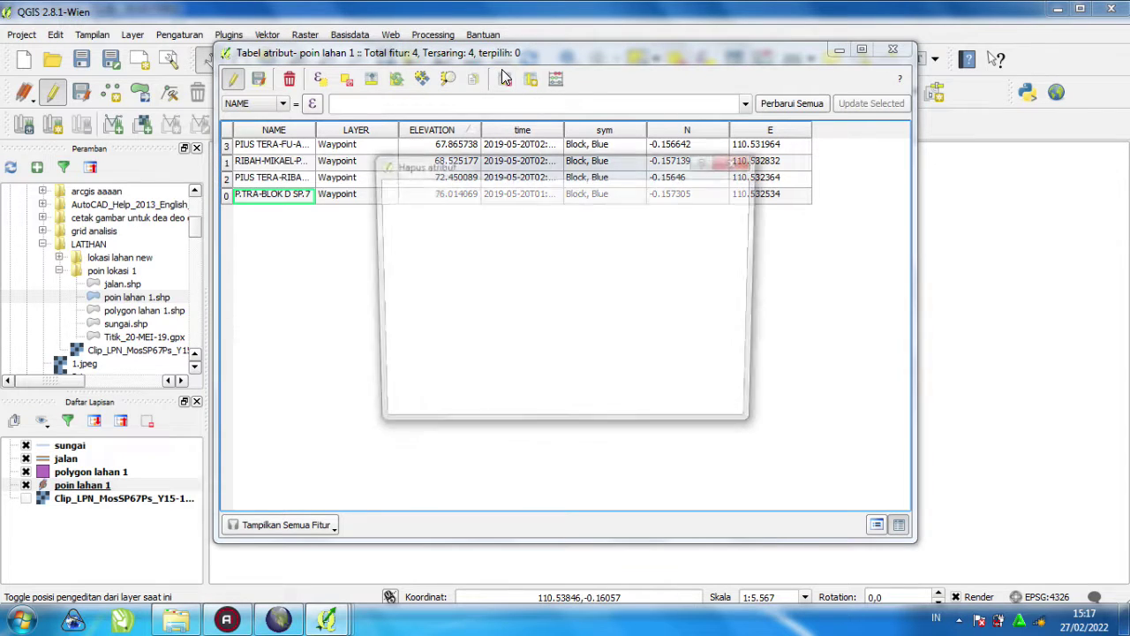
pyautogui.click(410, 198)
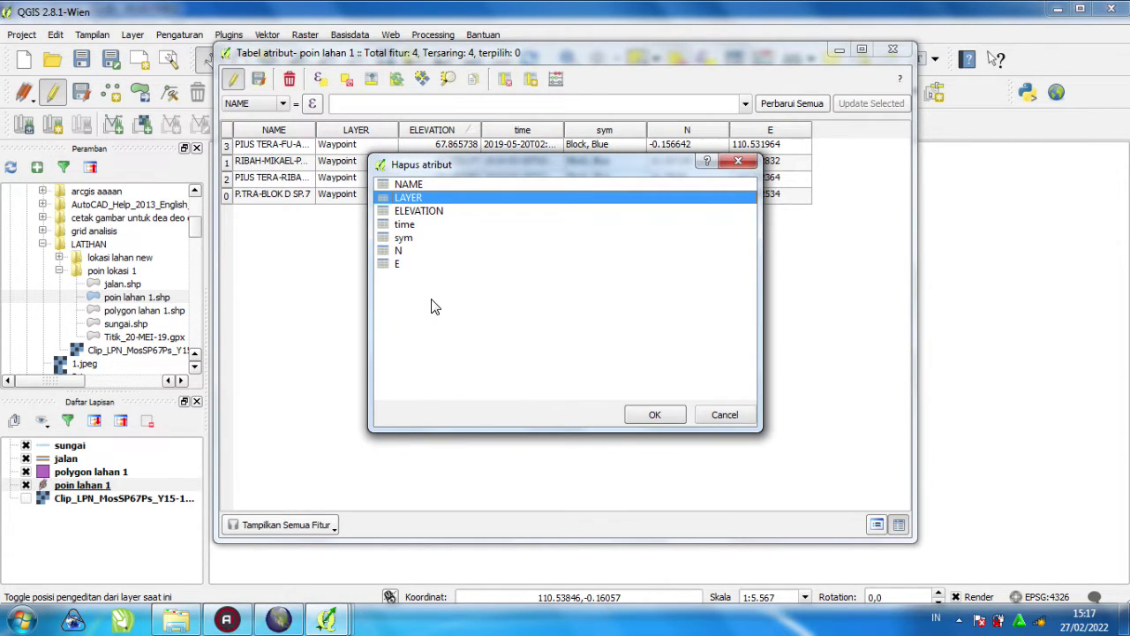
pyautogui.keyDown('ctrl'); pyautogui.click(408, 238); pyautogui.keyUp('ctrl')
pyautogui.keyDown('ctrl'); pyautogui.click(408, 225); pyautogui.keyUp('ctrl')
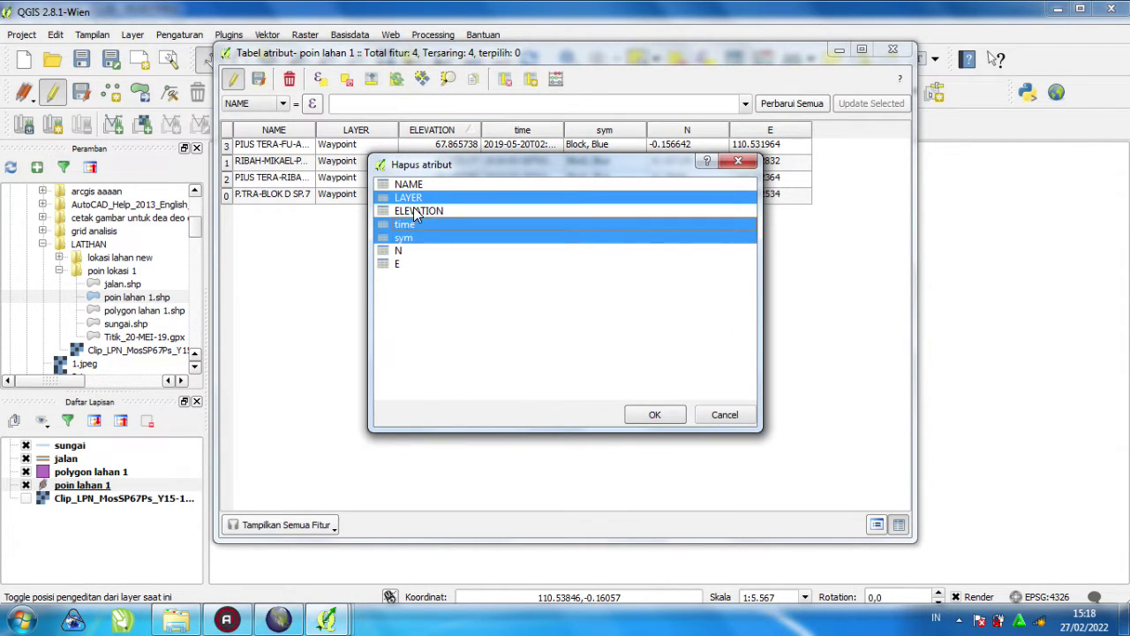
pyautogui.keyDown('ctrl'); pyautogui.click(413, 210); pyautogui.keyUp('ctrl')
pyautogui.click(664, 418)
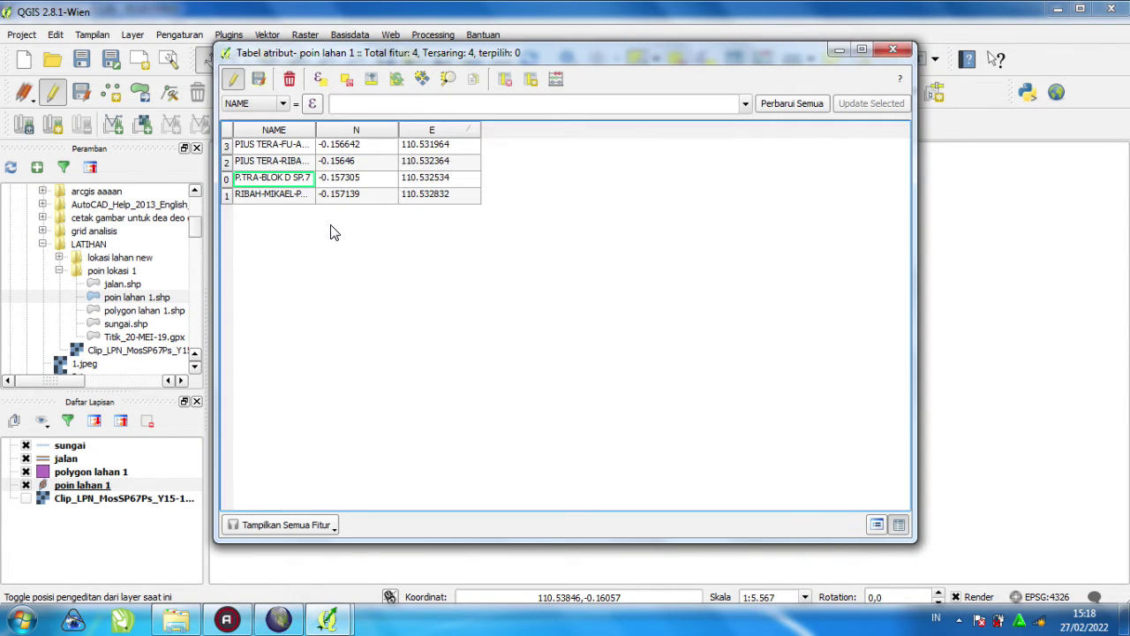
# - Widen the NAME column to fit its entries, and end editing of poin lahan 1 with the changes saved
pyautogui.moveTo(315, 134); pyautogui.dragTo(353, 132)
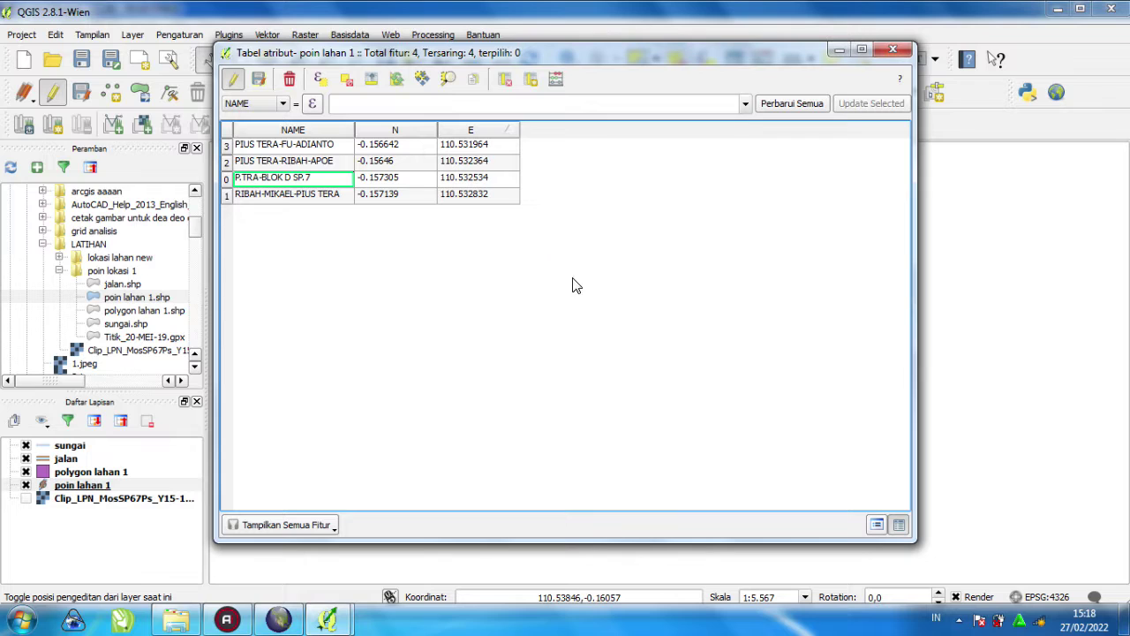
pyautogui.click(892, 49)
pyautogui.click(53, 91)
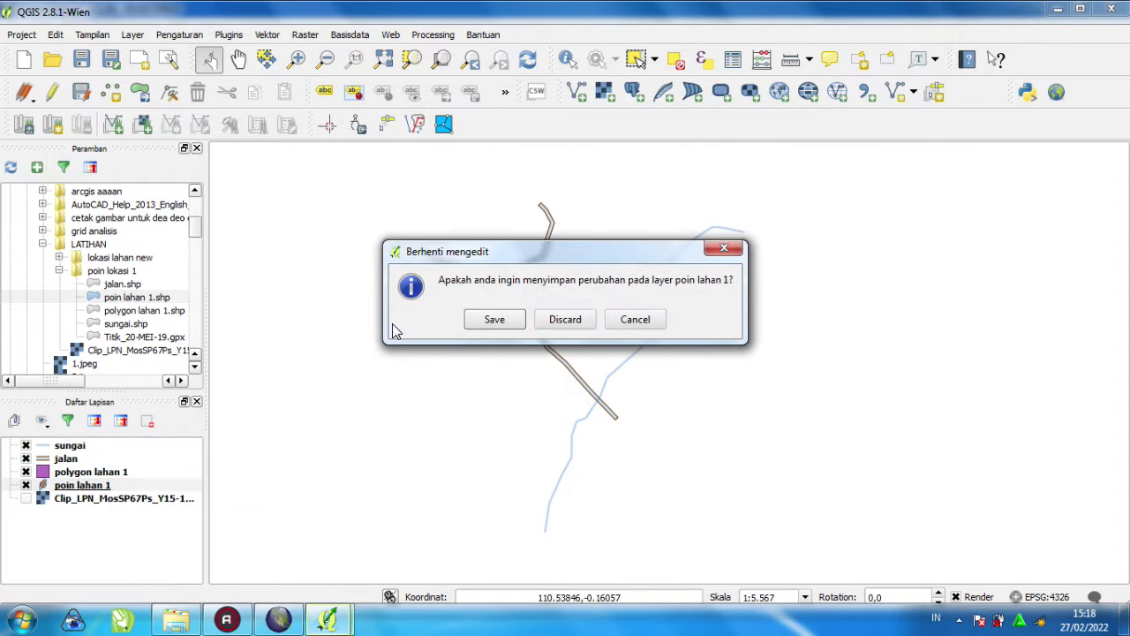
pyautogui.click(483, 320)
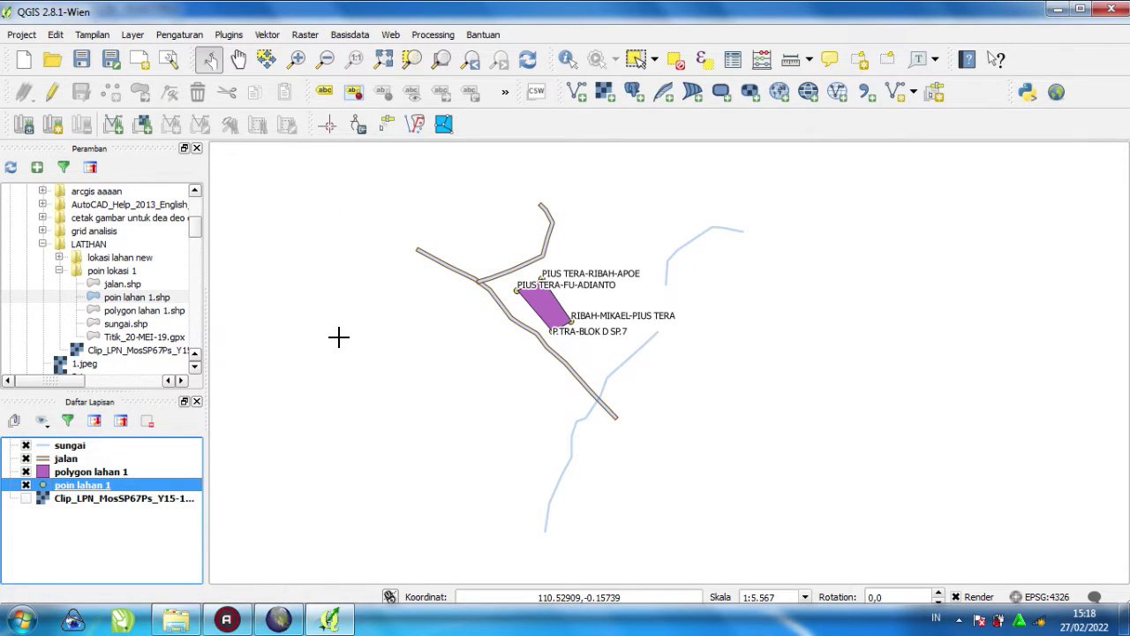
pyautogui.click(132, 34)
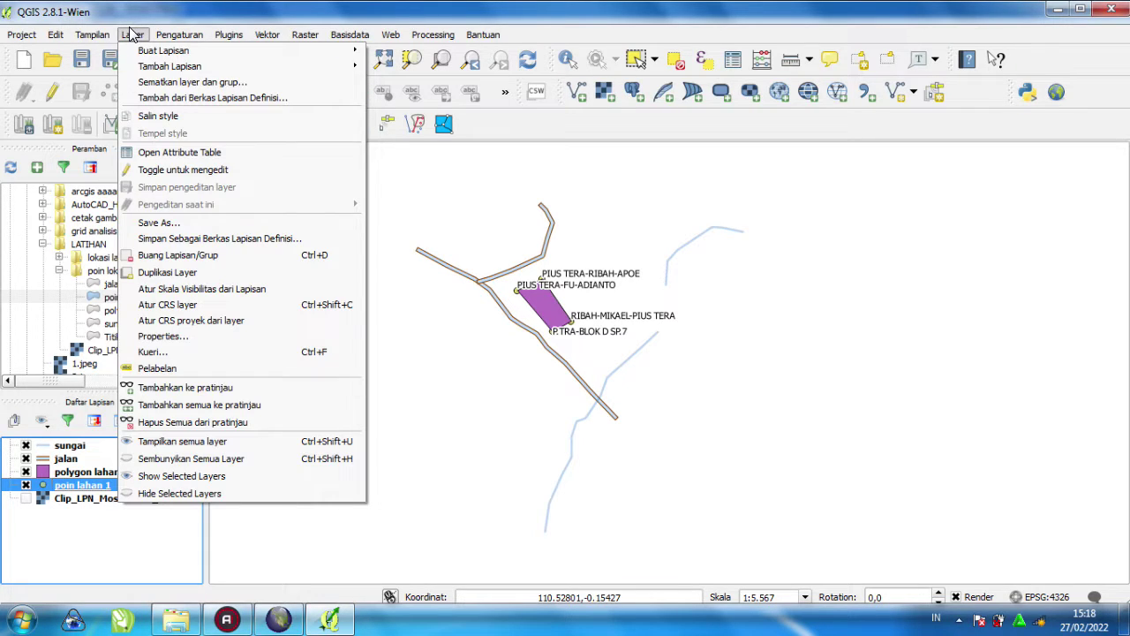
pyautogui.moveTo(96, 35)
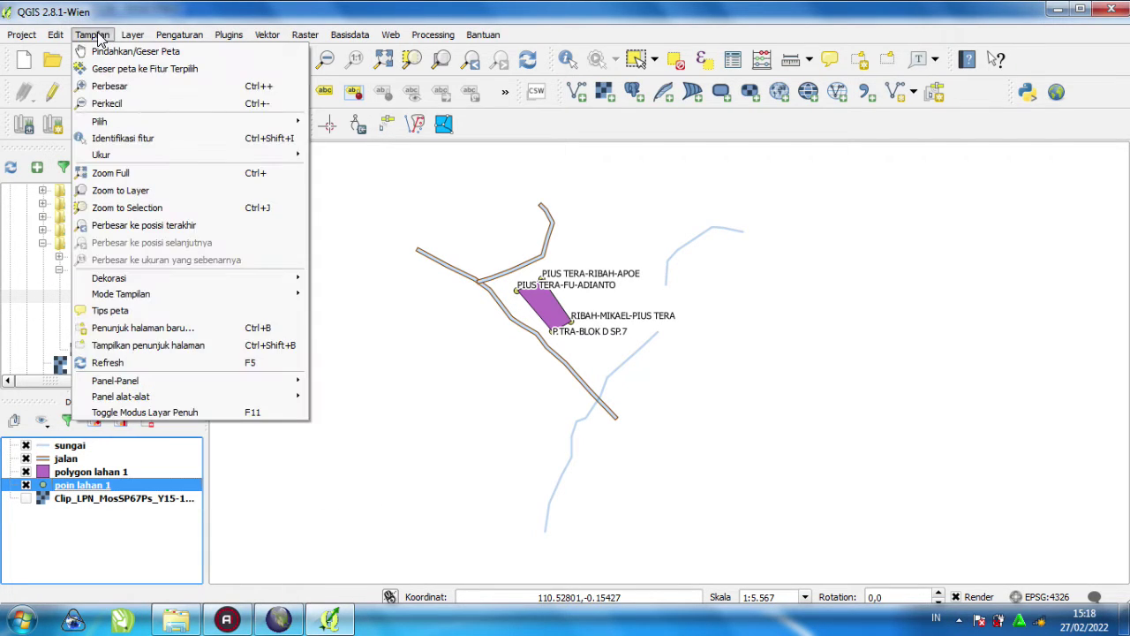
pyautogui.moveTo(181, 36)
pyautogui.moveTo(133, 37)
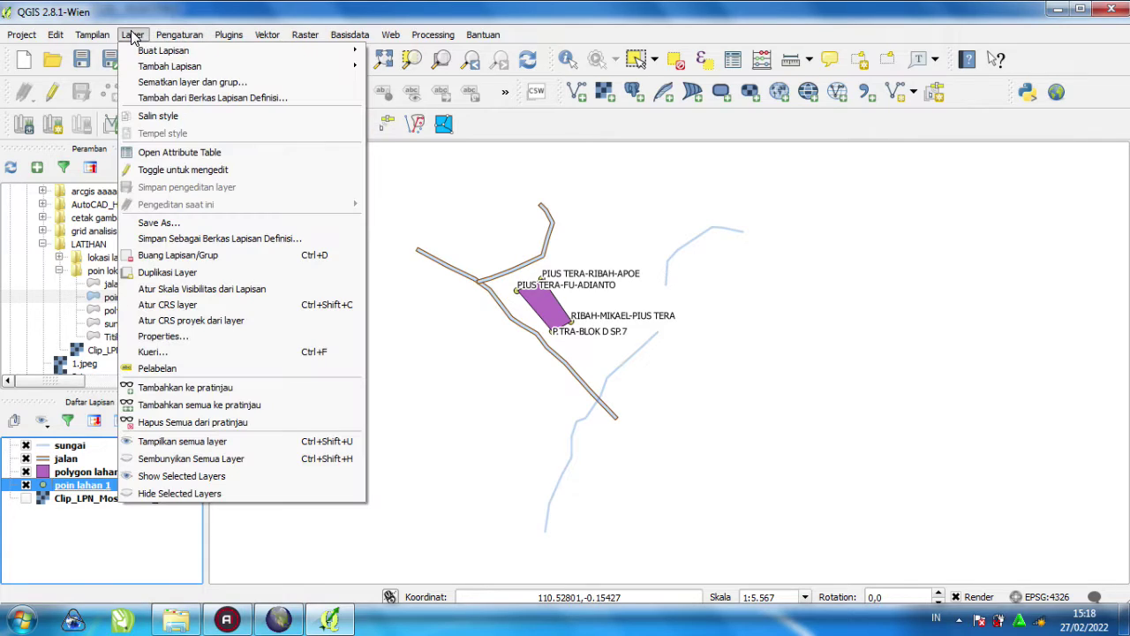
pyautogui.moveTo(160, 54)
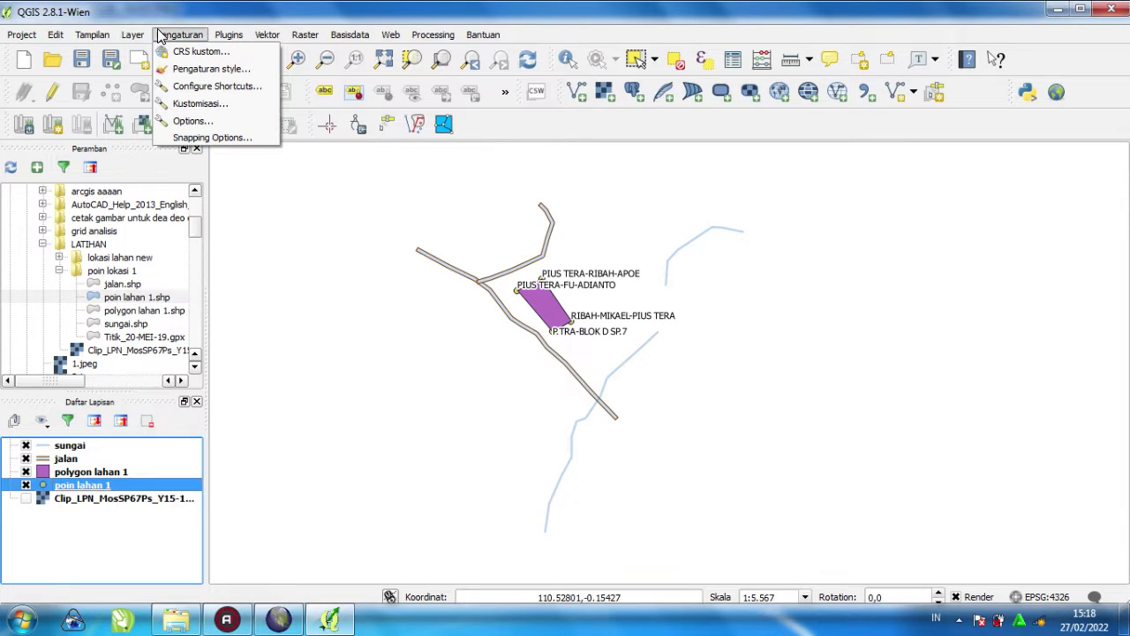
pyautogui.press('Escape')
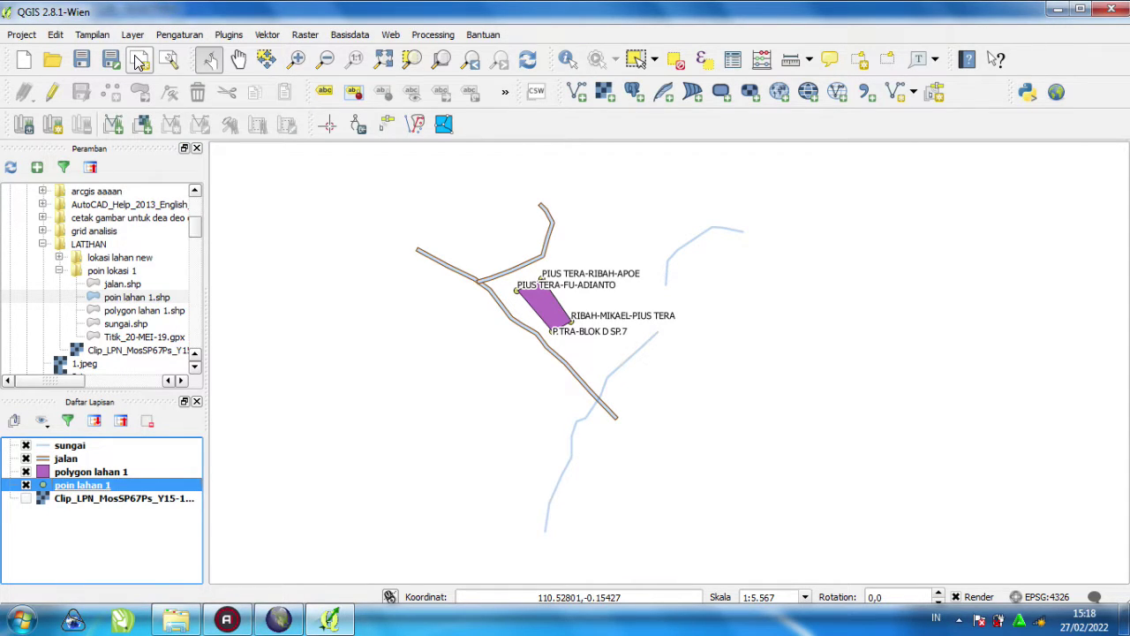
# - Create a new print composer titled "lokasi lahan 1" and maximize its window
pyautogui.click(138, 60)
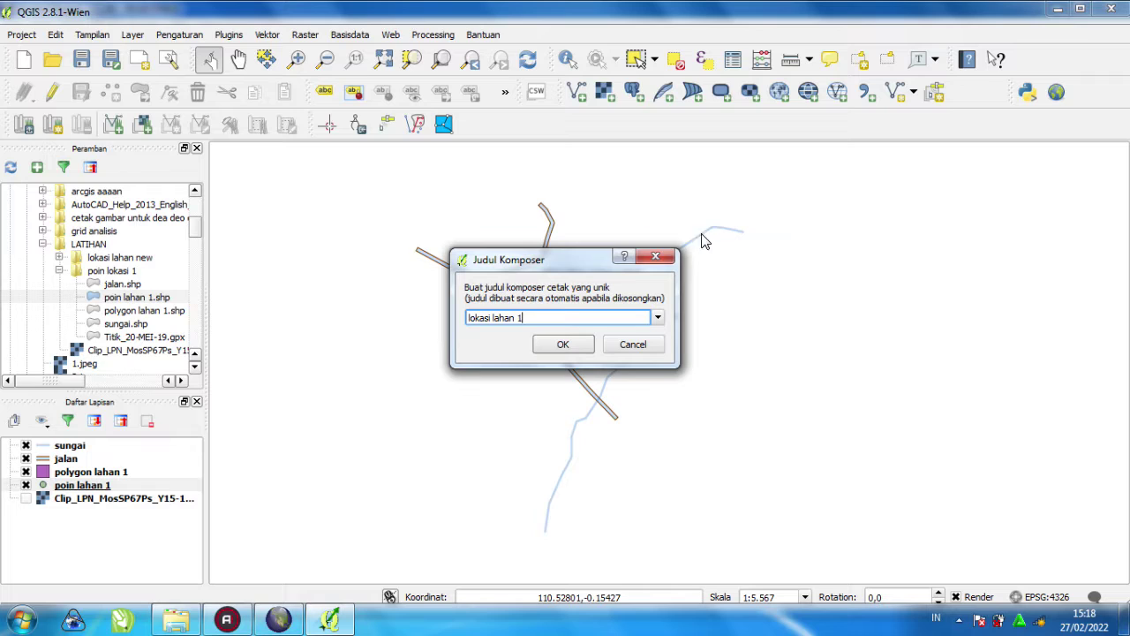
pyautogui.click(562, 344)
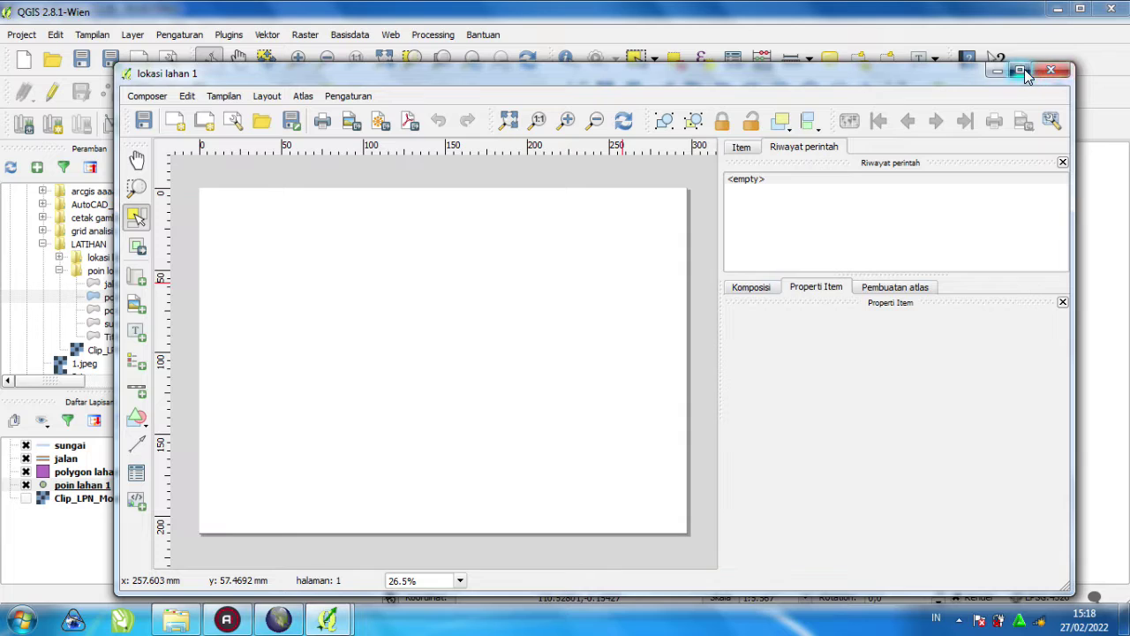
pyautogui.click(1019, 70)
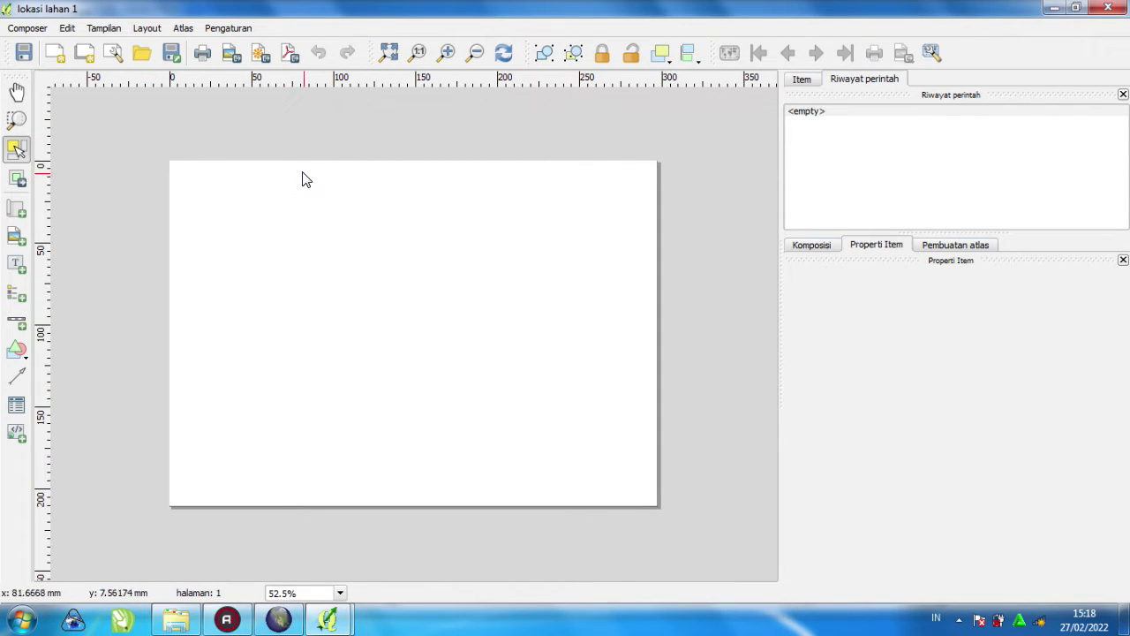
pyautogui.click(227, 29)
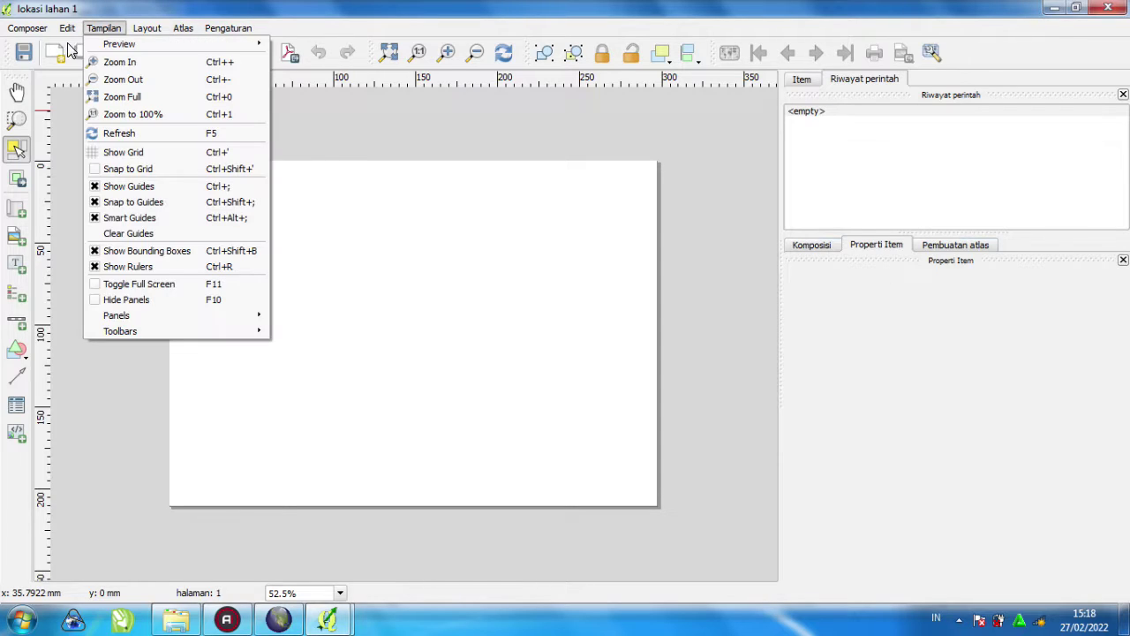
pyautogui.moveTo(27, 27)
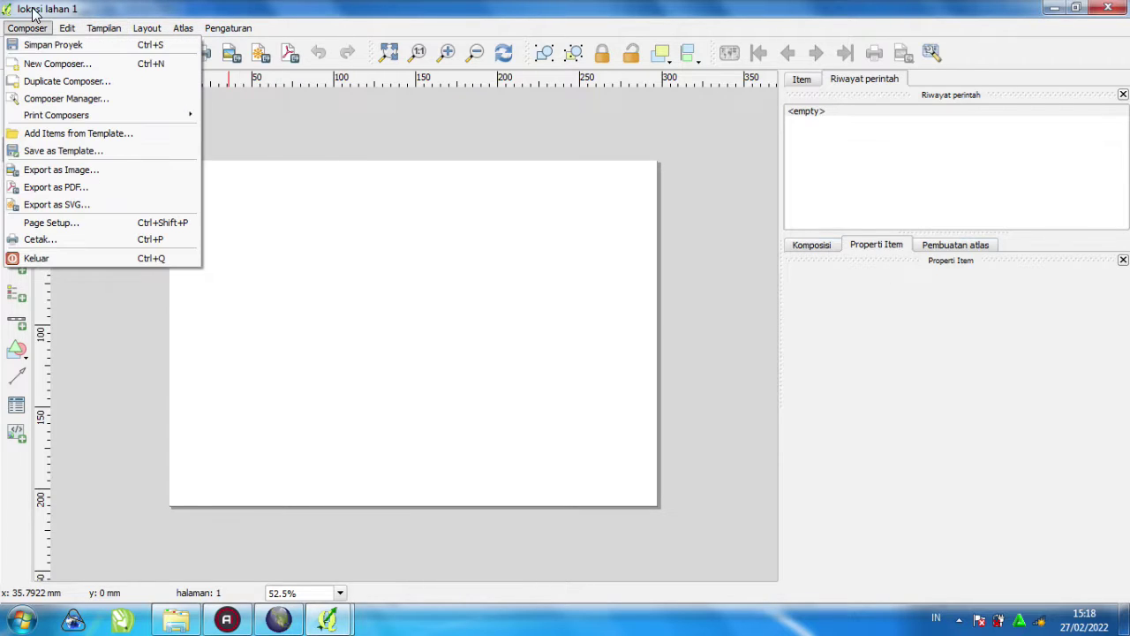
pyautogui.click(98, 9)
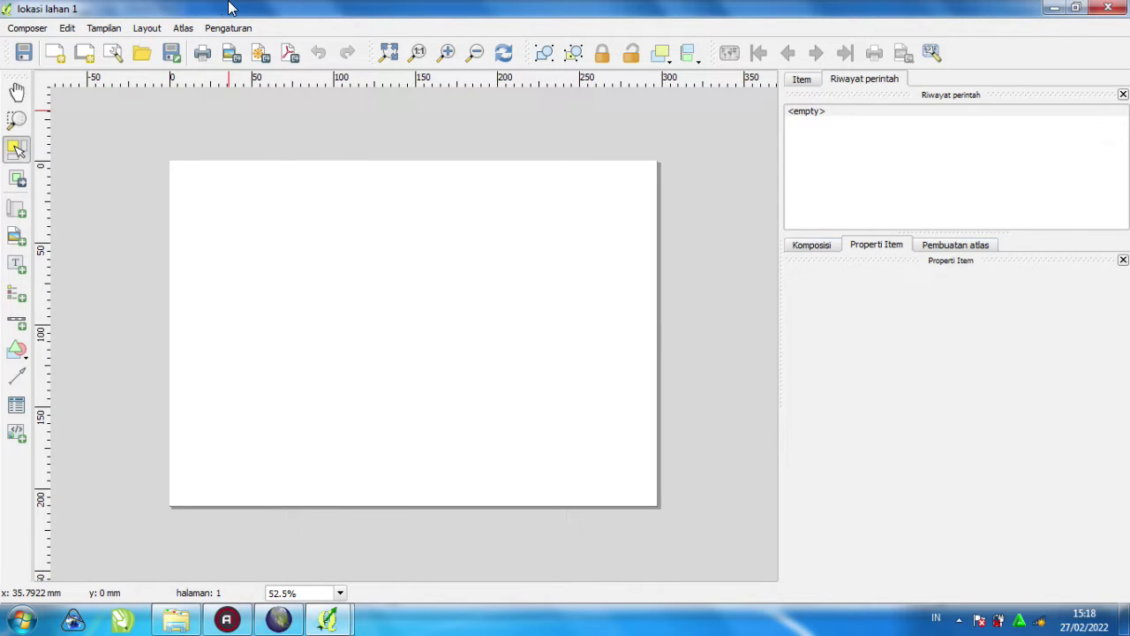
pyautogui.click(203, 58)
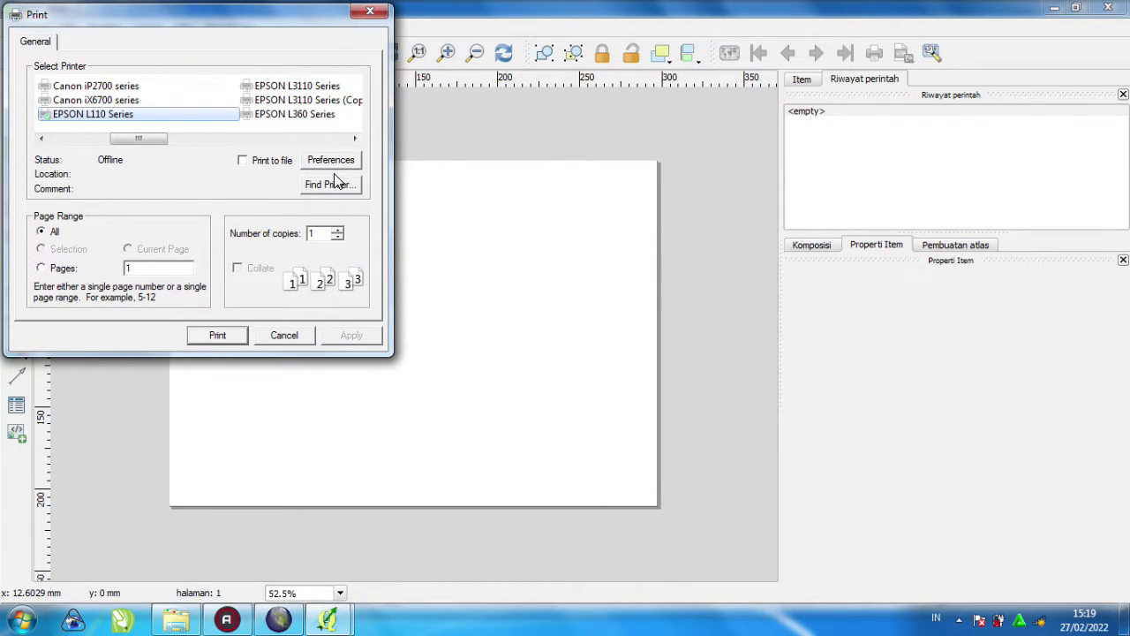
pyautogui.click(282, 336)
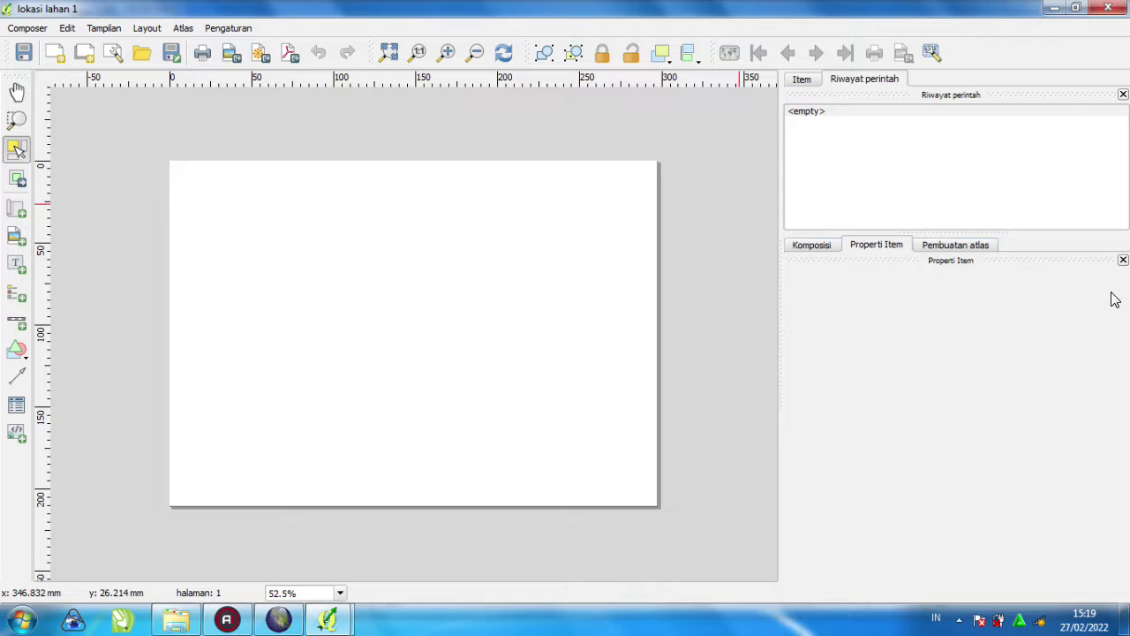
# - Set the composition's paper preset to A4 (210x297 mm) and expand the guides and grid settings
pyautogui.click(805, 247)
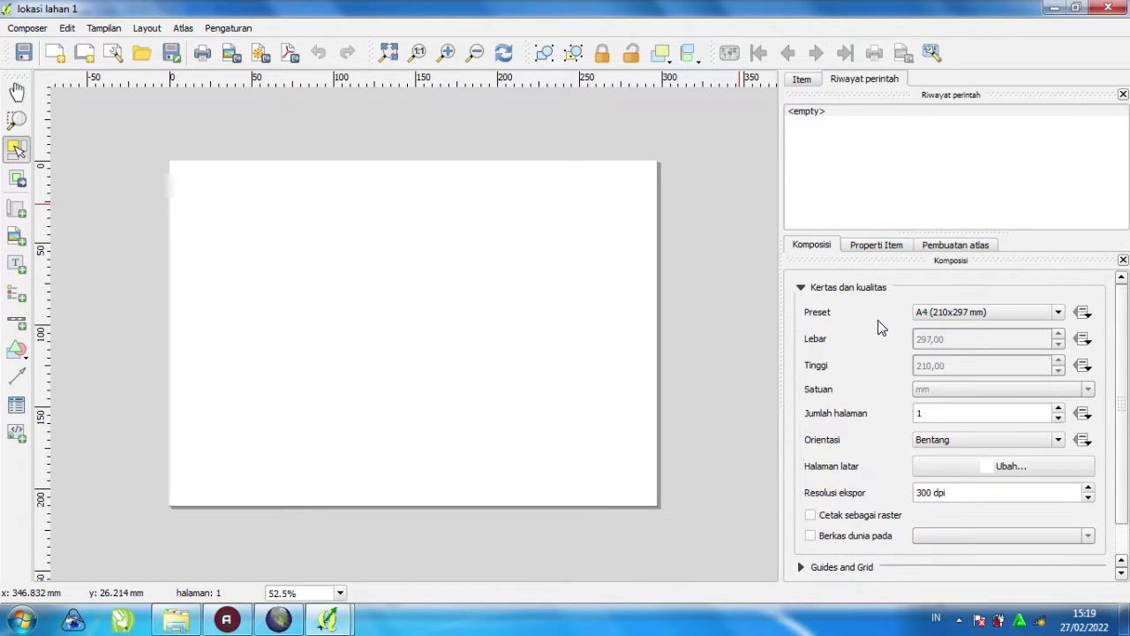
pyautogui.click(1017, 313)
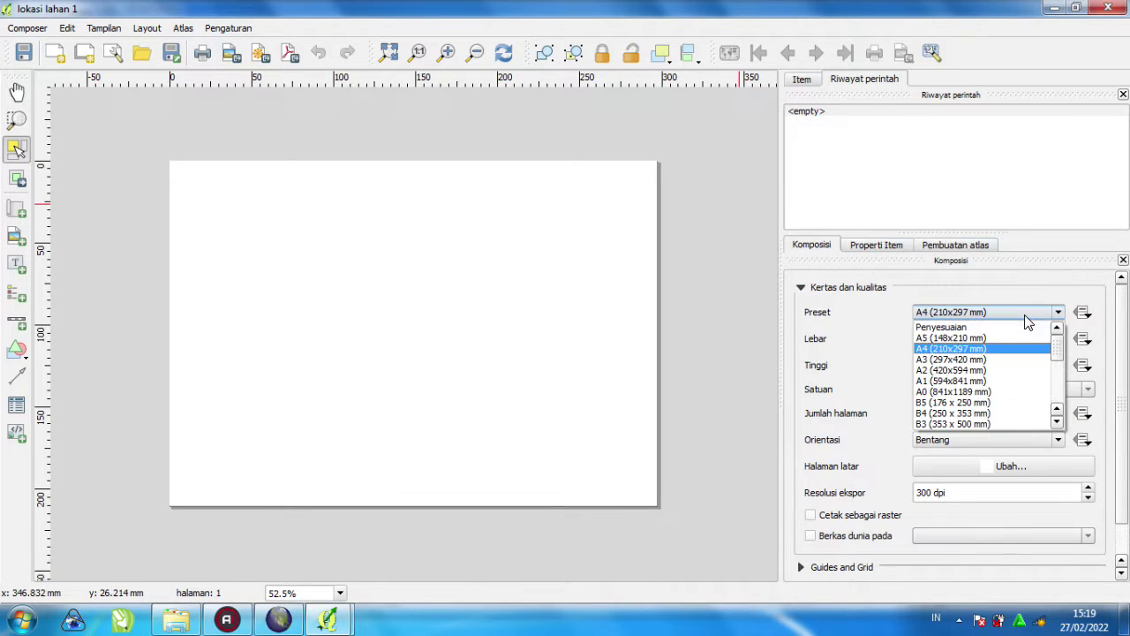
pyautogui.click(946, 350)
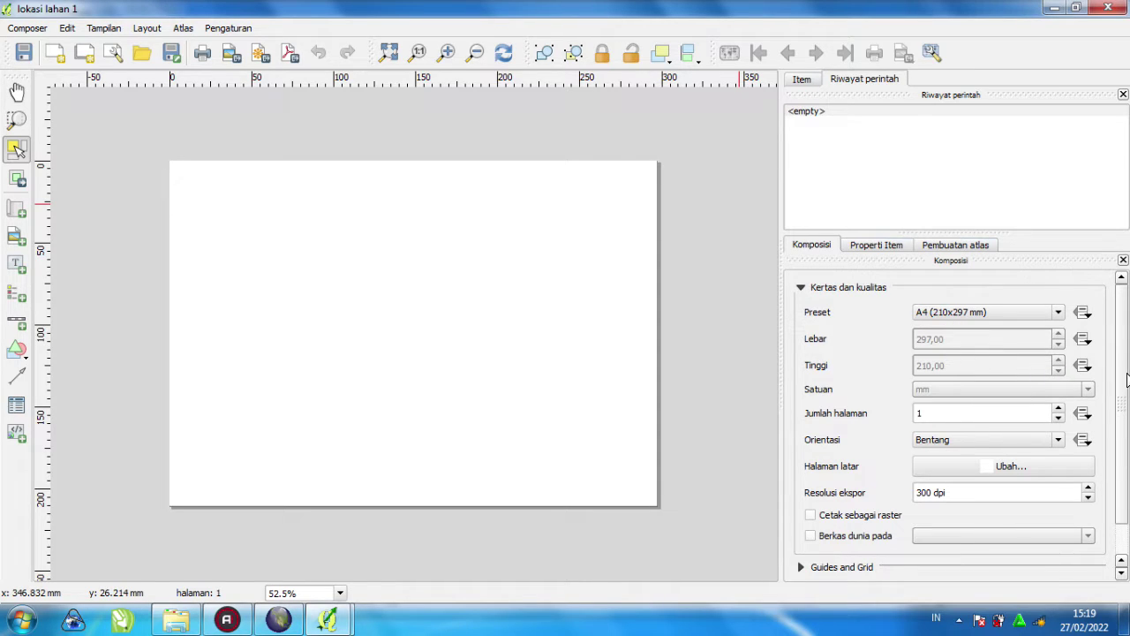
pyautogui.scroll(-2, 1127, 378)
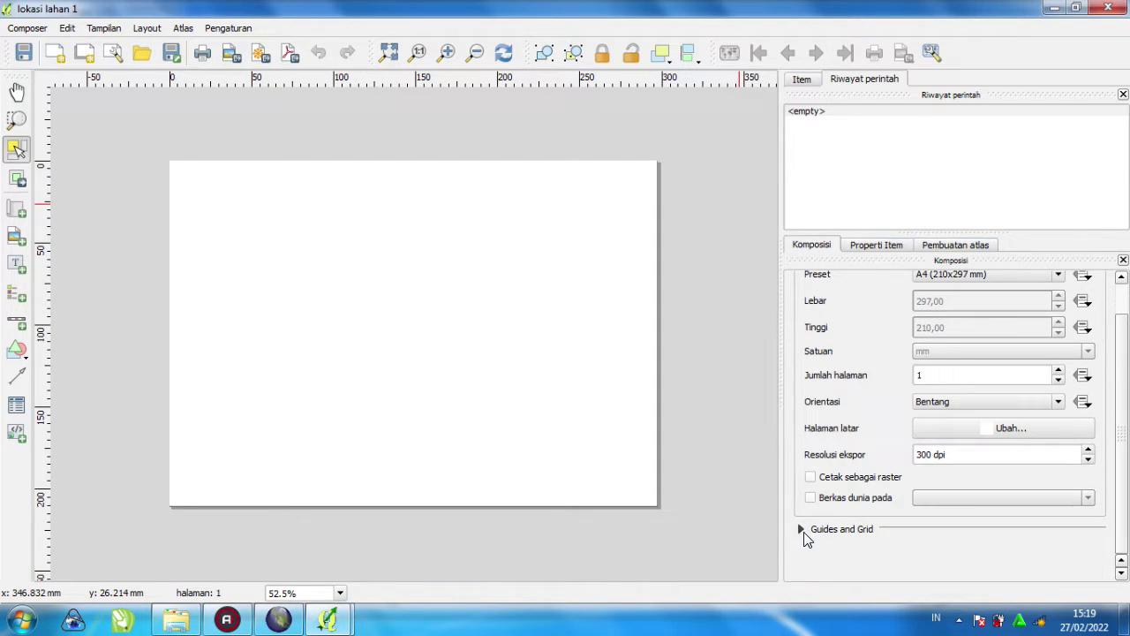
pyautogui.click(801, 530)
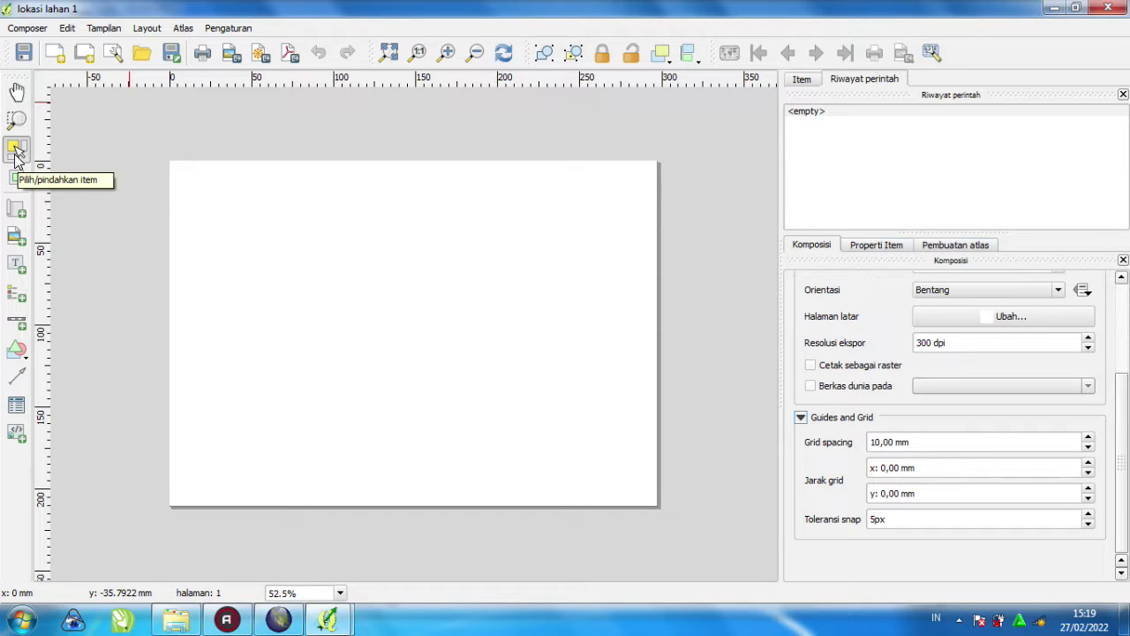
# - Add a map frame from near the page's upper-left corner to about x 220 mm, y 203 mm
pyautogui.click(17, 208)
pyautogui.moveTo(182, 174); pyautogui.dragTo(531, 495)
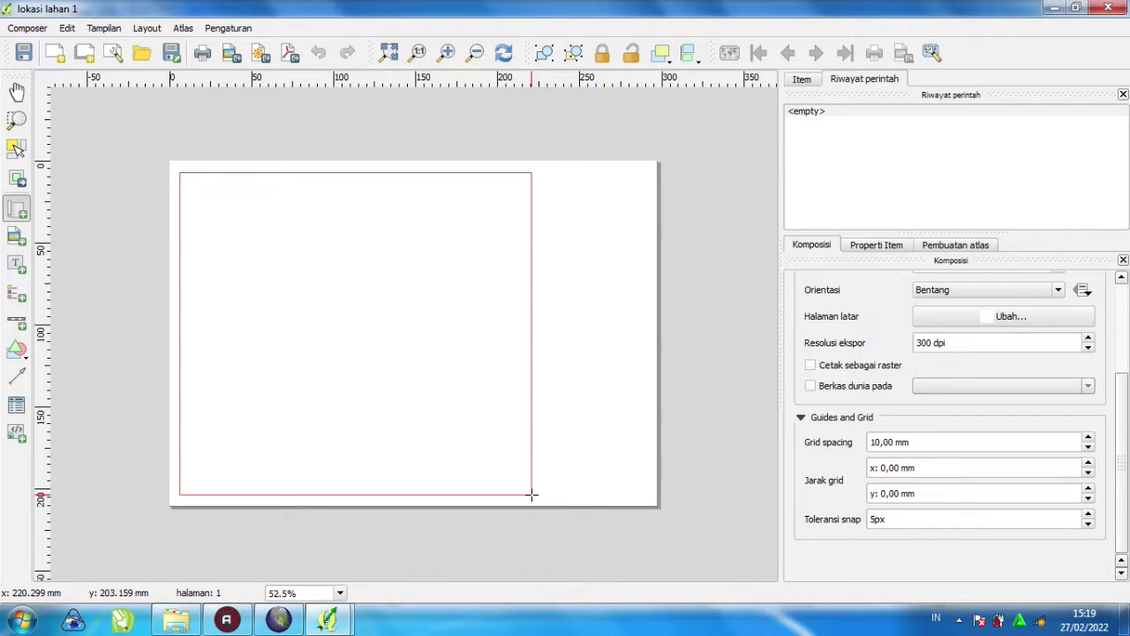
pyautogui.moveTo(624, 256); pyautogui.dragTo(624, 256)
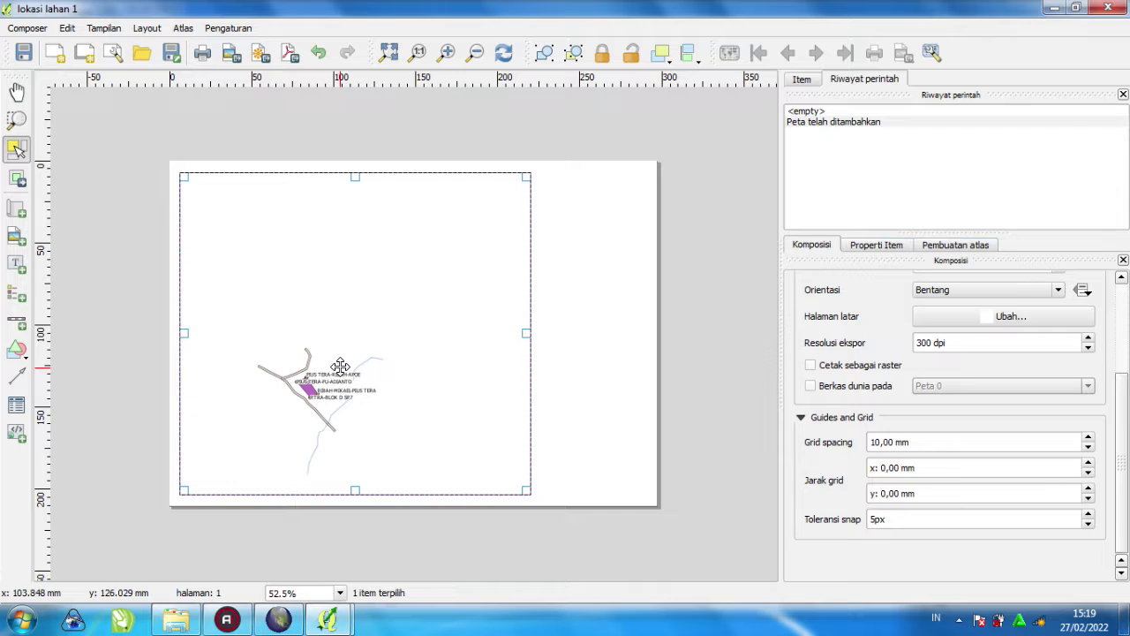
pyautogui.click(447, 53)
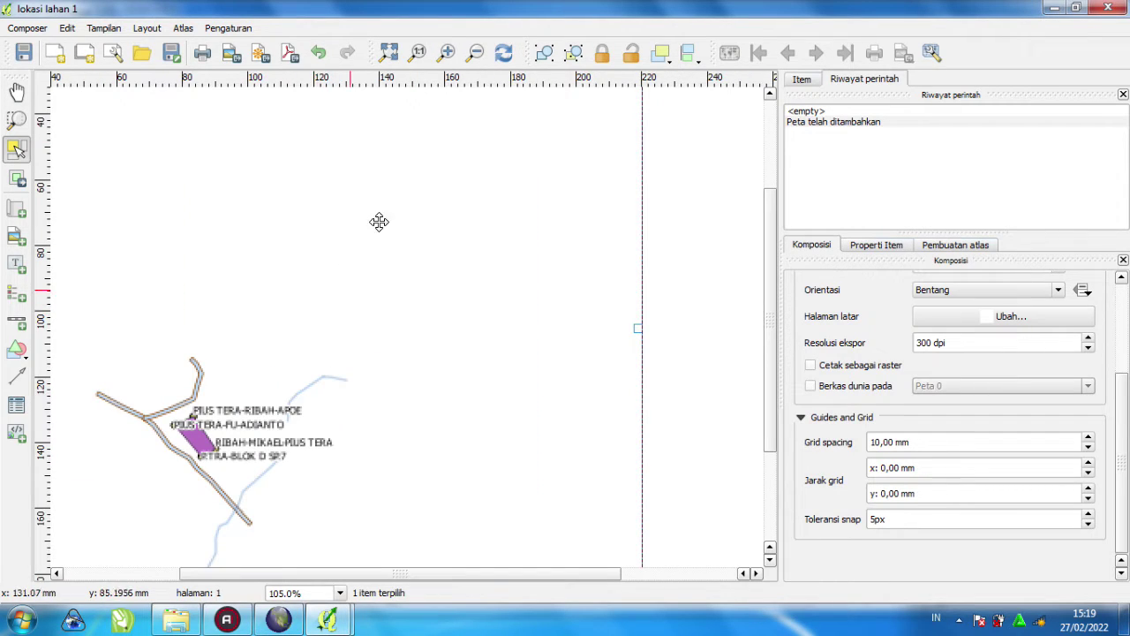
pyautogui.click(447, 52)
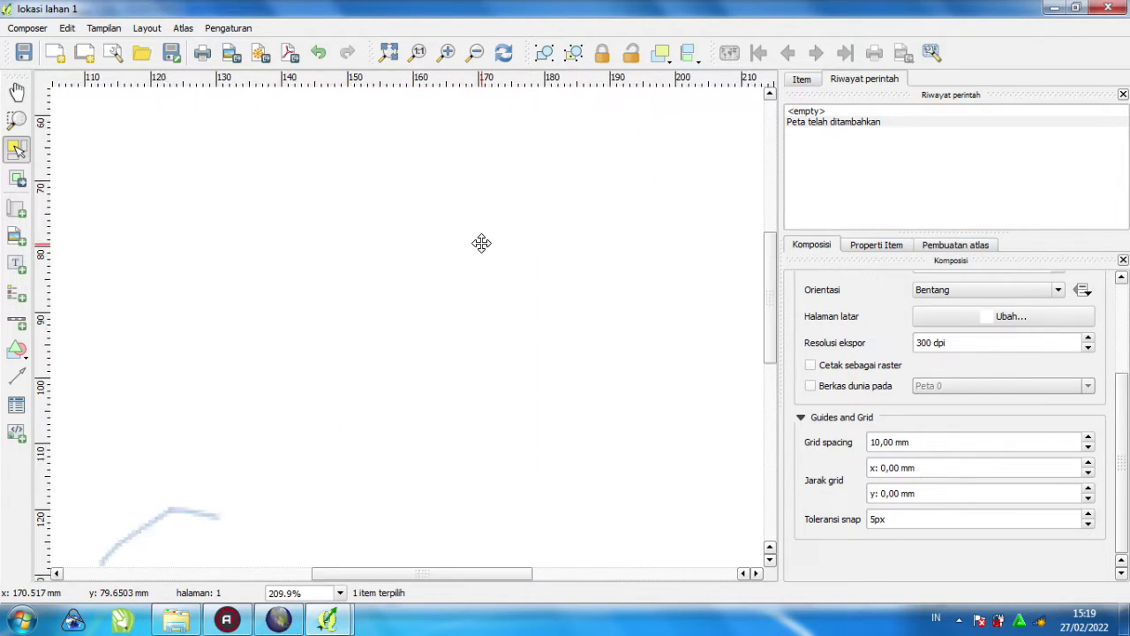
# - Reposition the map frame on the page so its upper-left corner sits at about x 8 mm, y 7 mm
pyautogui.scroll(-2, 481, 242)
pyautogui.click(389, 53)
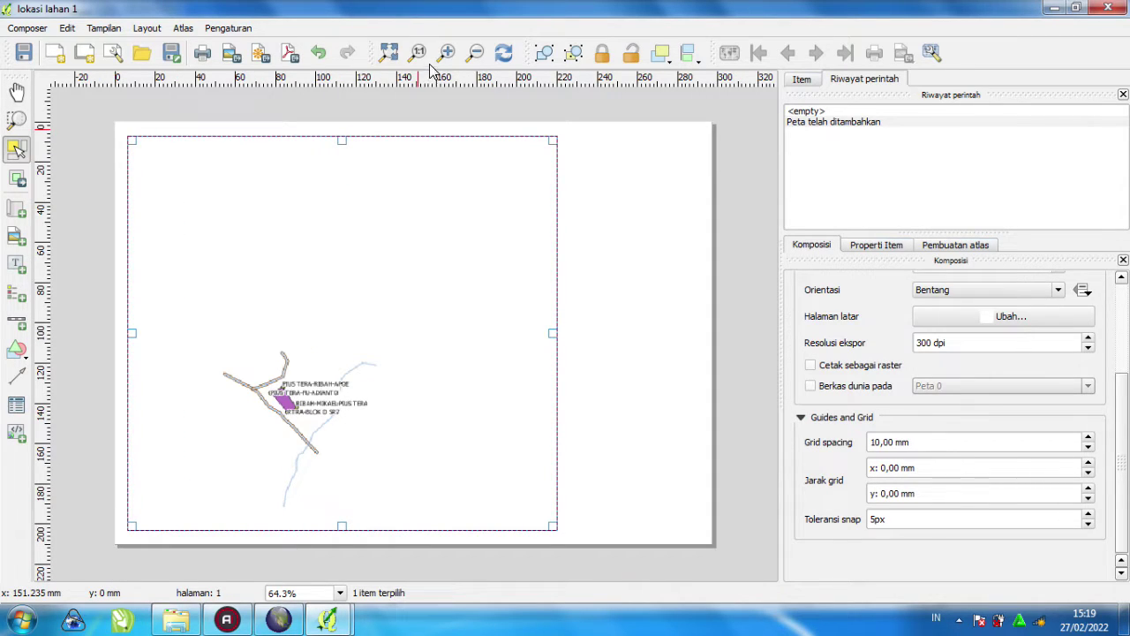
pyautogui.click(420, 55)
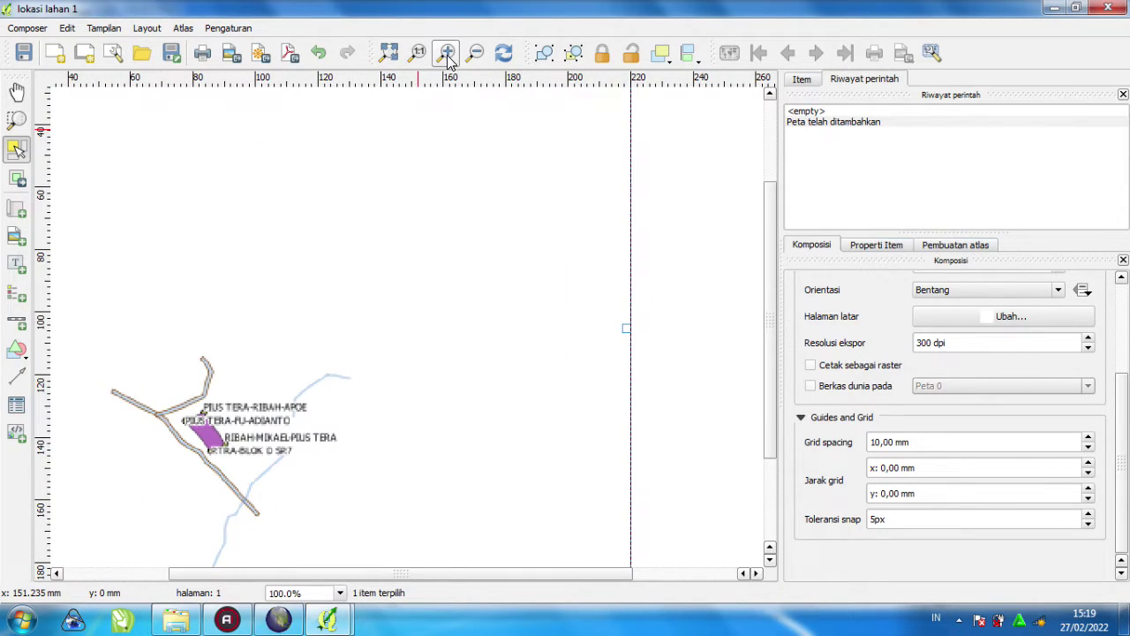
pyautogui.click(475, 53)
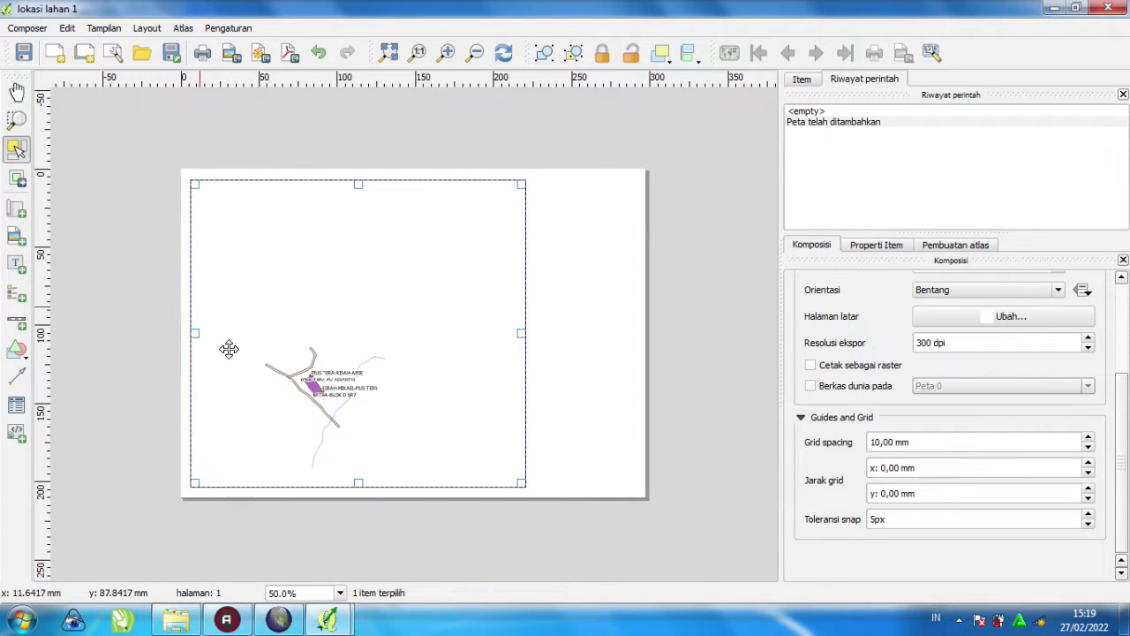
pyautogui.click(17, 92)
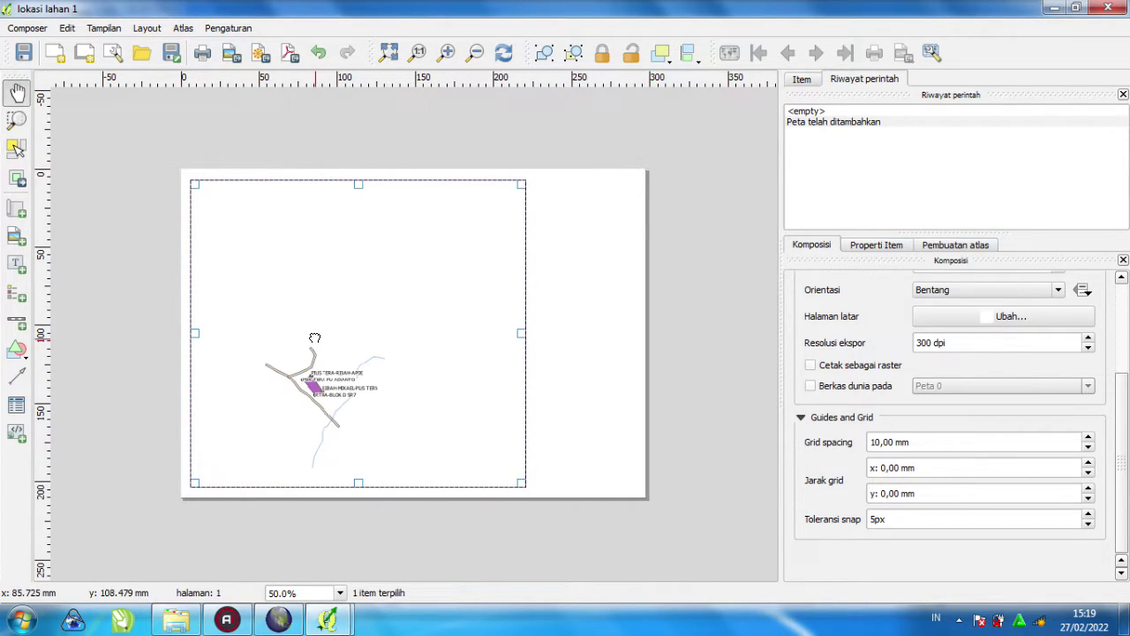
pyautogui.click(17, 148)
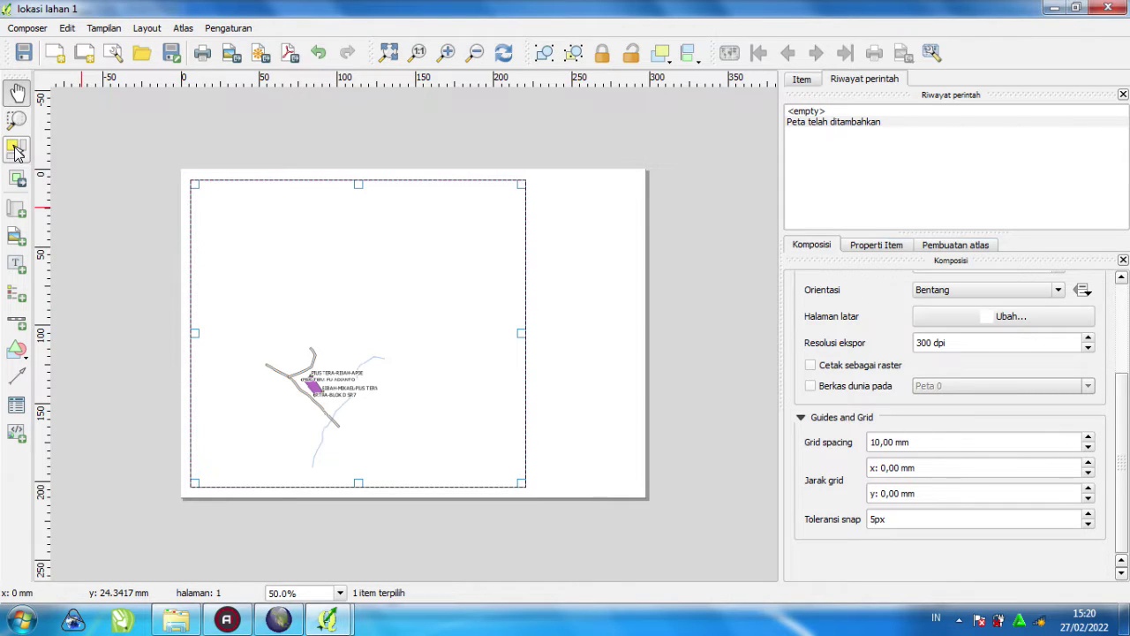
pyautogui.moveTo(320, 380); pyautogui.dragTo(335, 356)
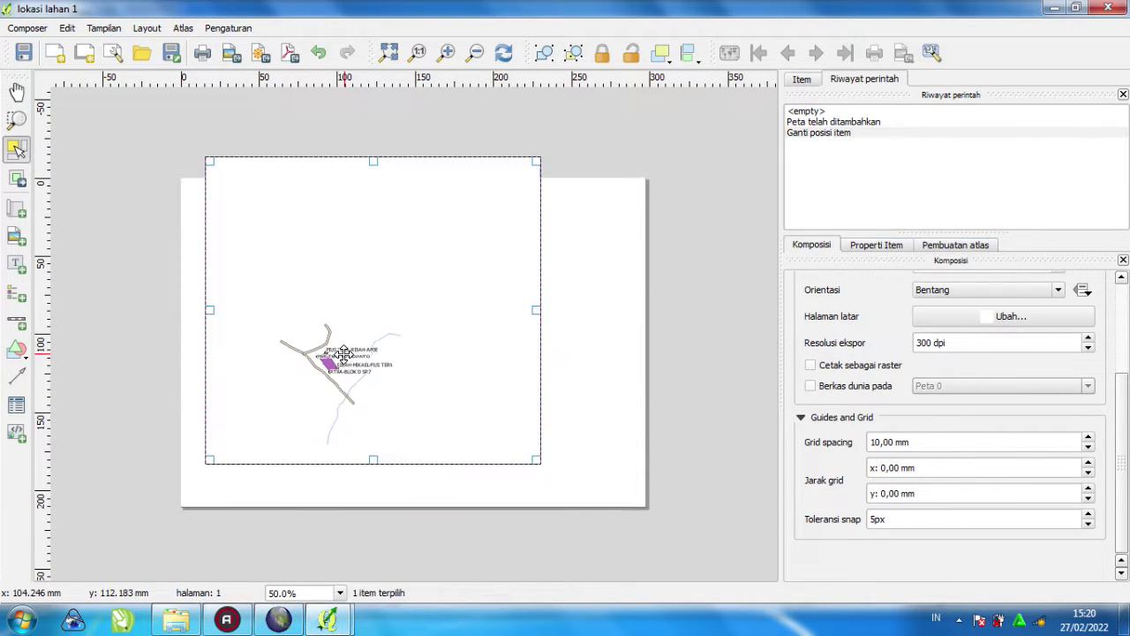
pyautogui.moveTo(361, 270); pyautogui.dragTo(292, 304)
# - Examine the parcel, its labels, the roads and the river in the map frame up close and at full-page view
pyautogui.click(16, 120)
pyautogui.moveTo(263, 340); pyautogui.dragTo(430, 441)
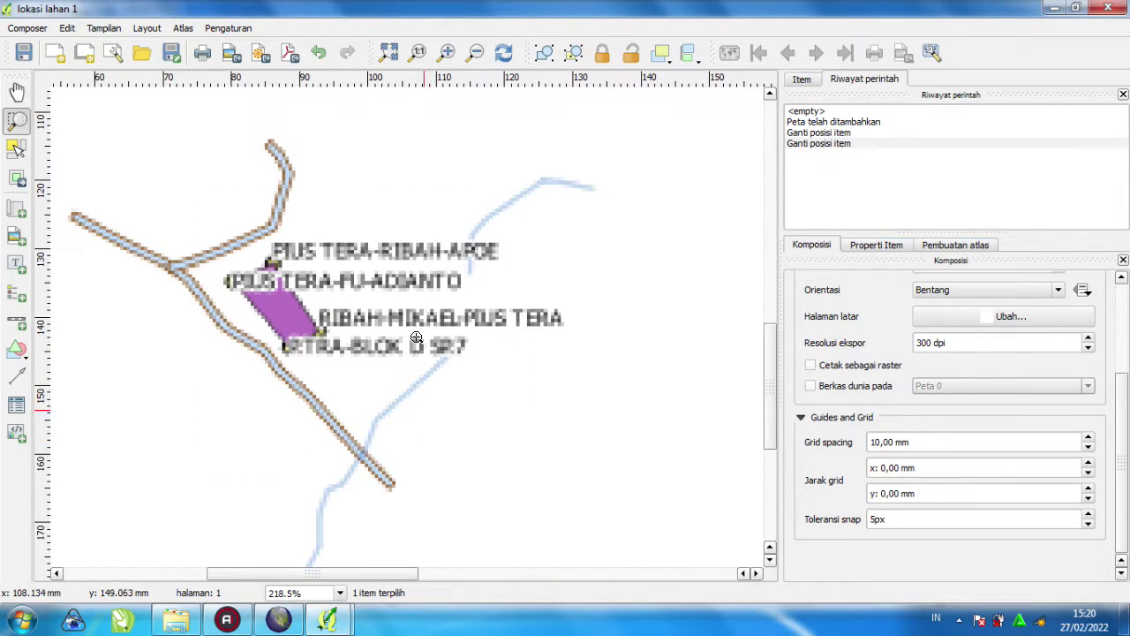
pyautogui.click(475, 53)
pyautogui.click(475, 53)
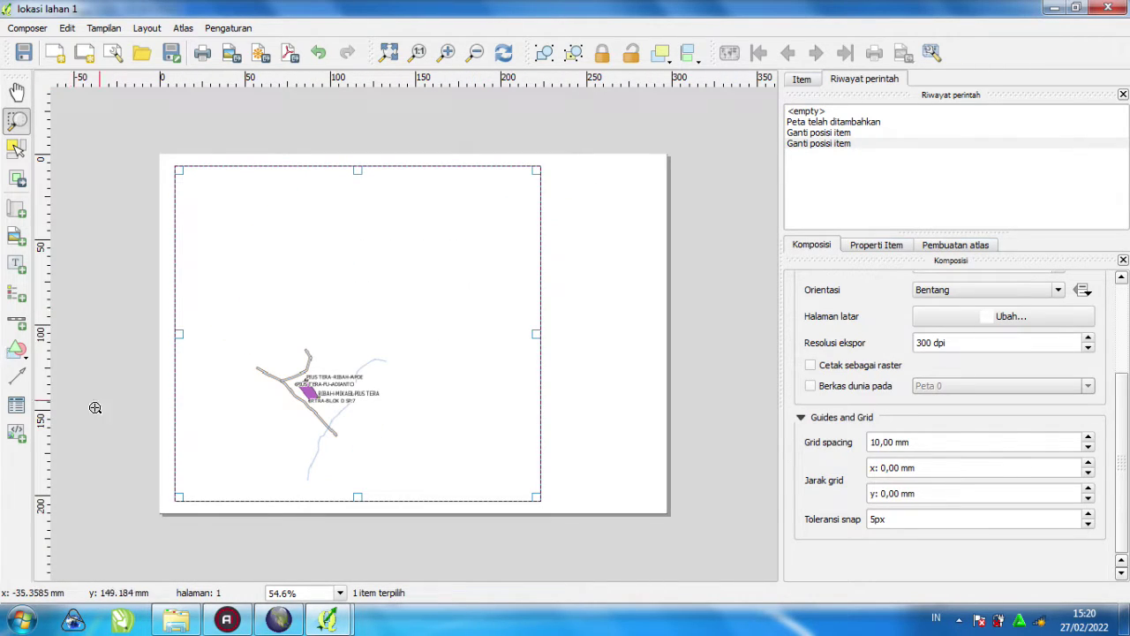
pyautogui.click(16, 177)
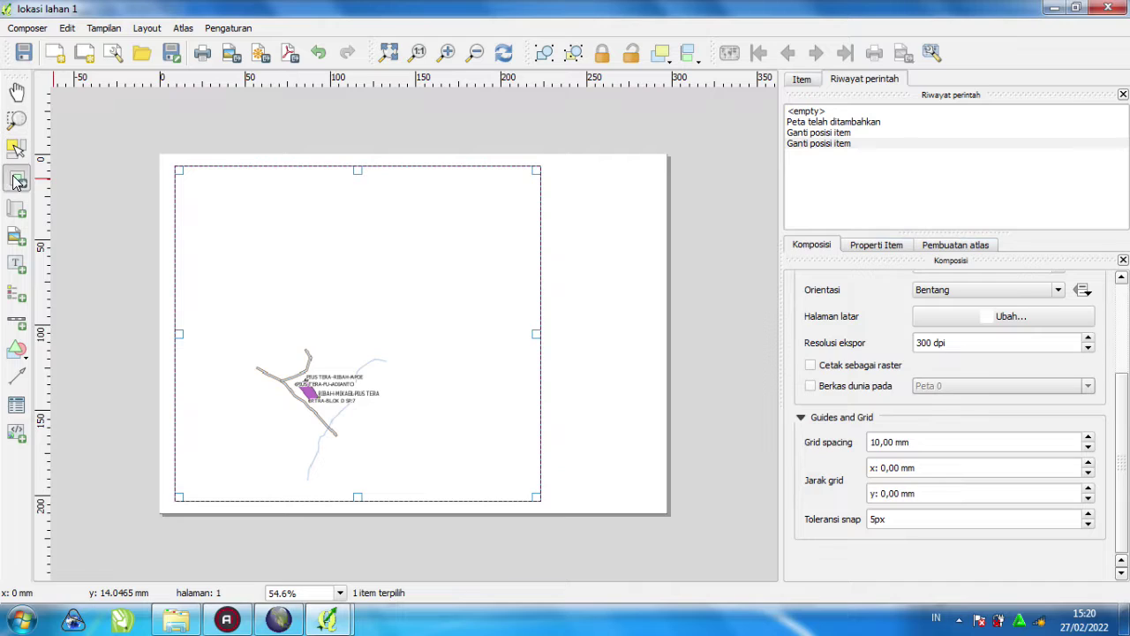
pyautogui.click(16, 120)
pyautogui.moveTo(245, 350); pyautogui.dragTo(412, 441)
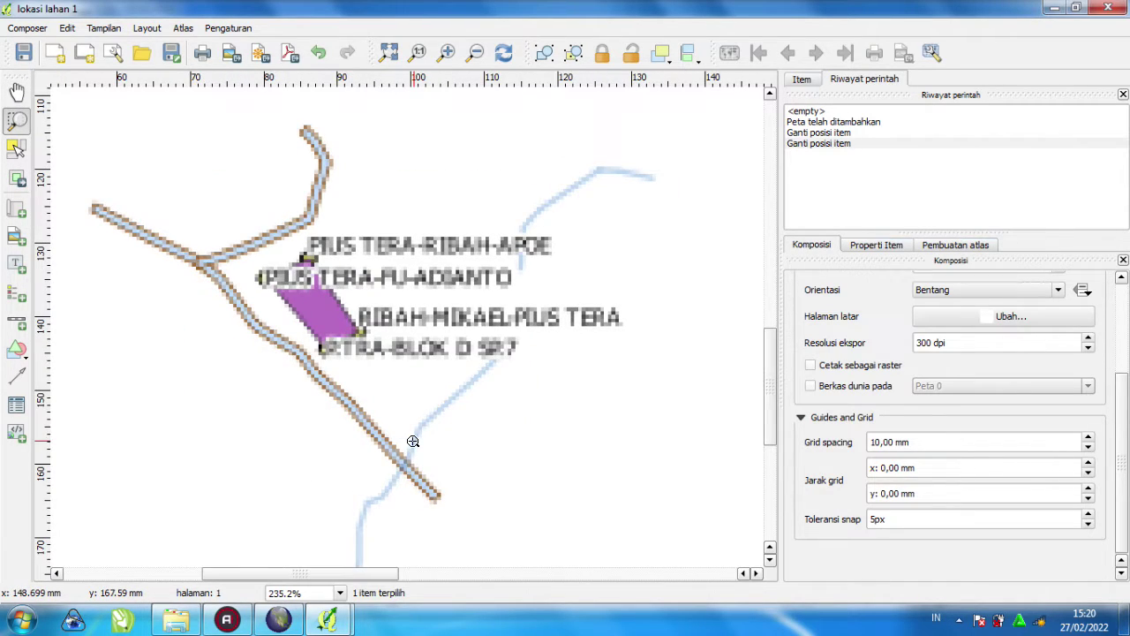
pyautogui.click(476, 53)
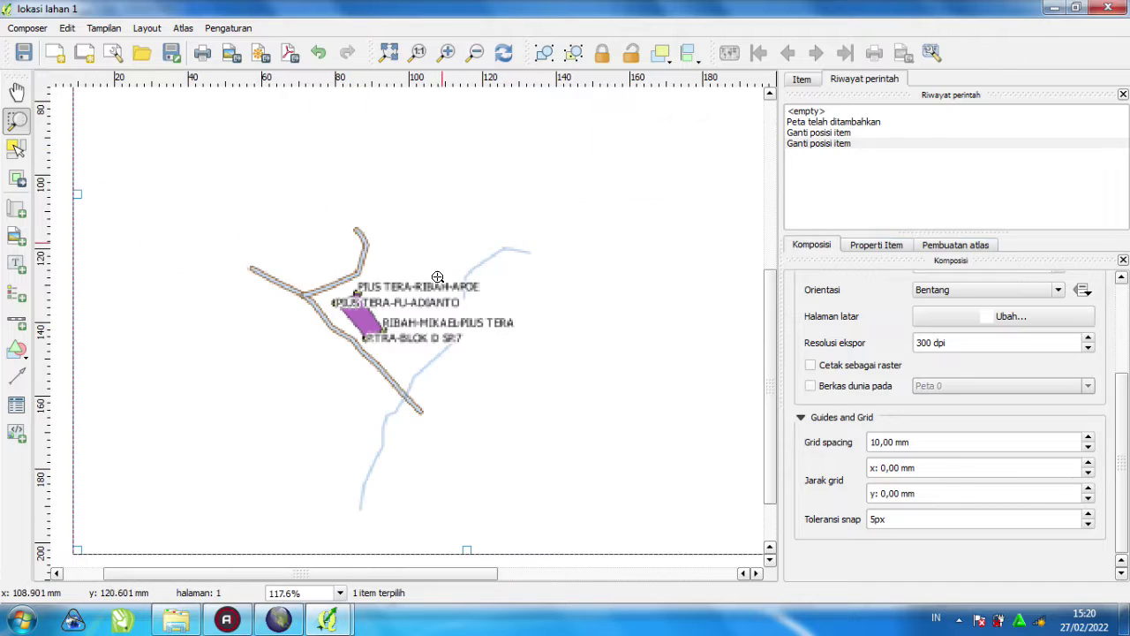
pyautogui.click(475, 54)
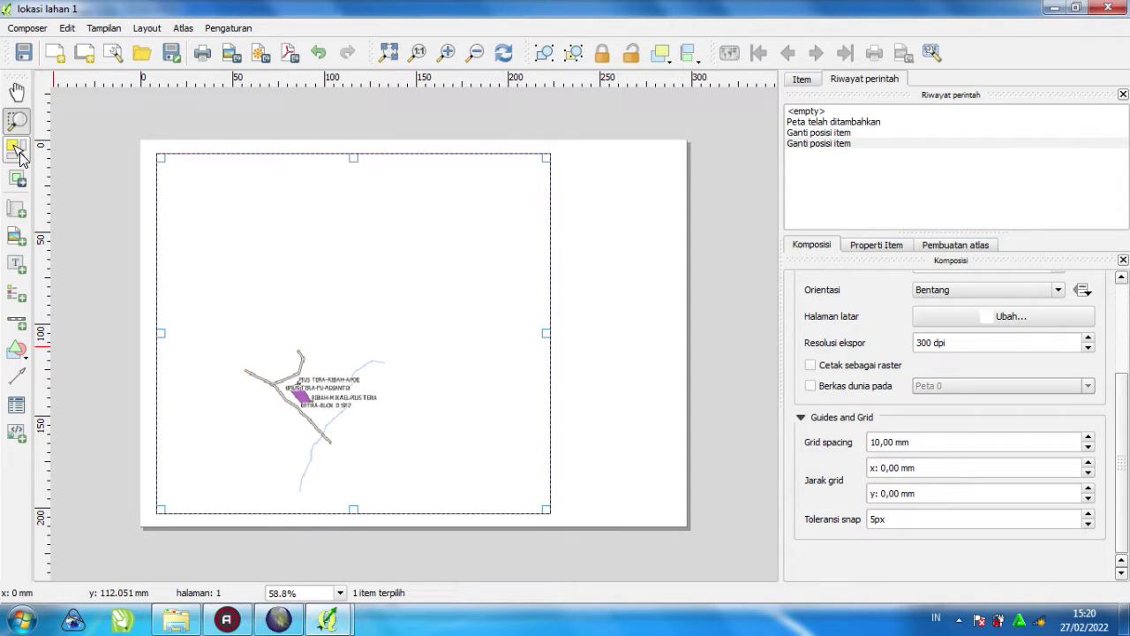
# - Add a large rectangle around the map frame, from about x 5 mm, y 3 mm to x 226 mm, y 208 mm
pyautogui.click(18, 353)
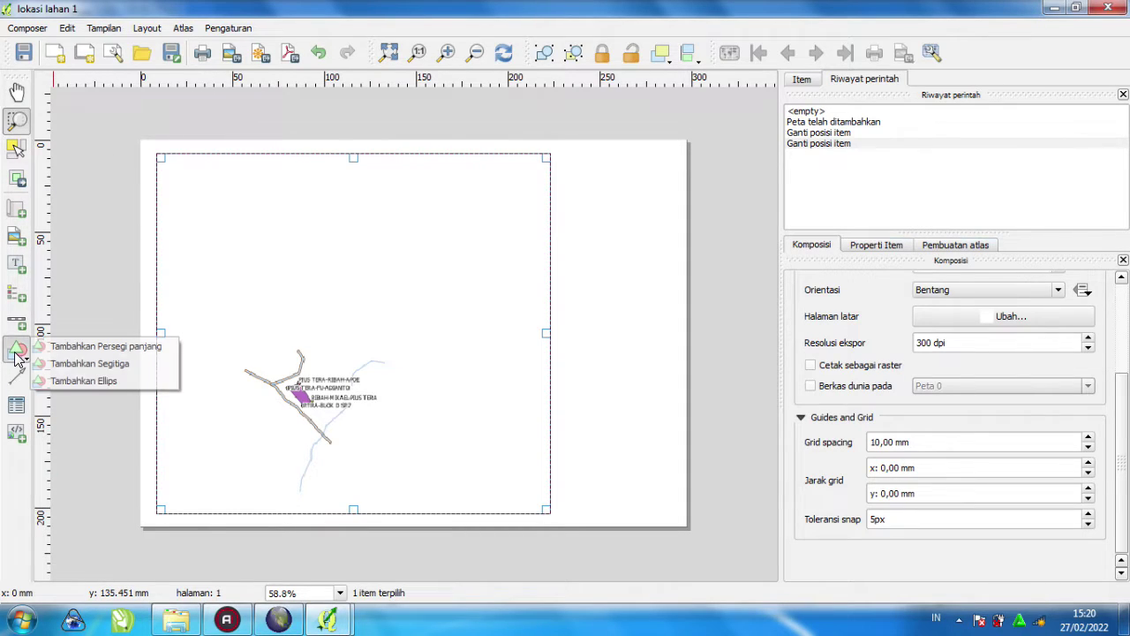
pyautogui.click(65, 347)
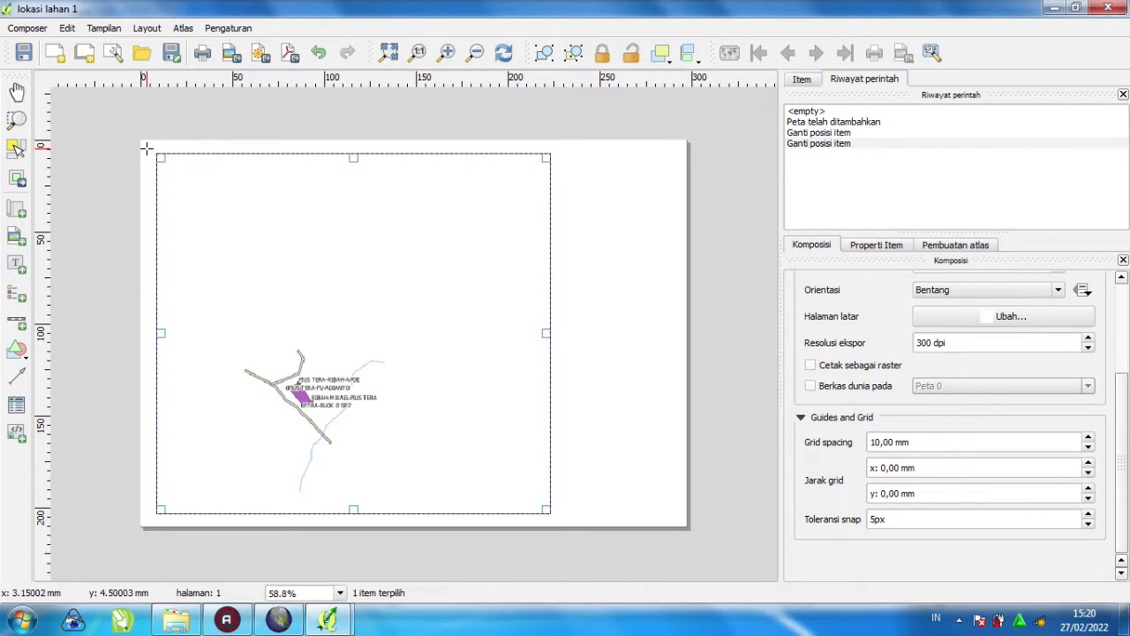
pyautogui.moveTo(151, 145); pyautogui.dragTo(557, 522)
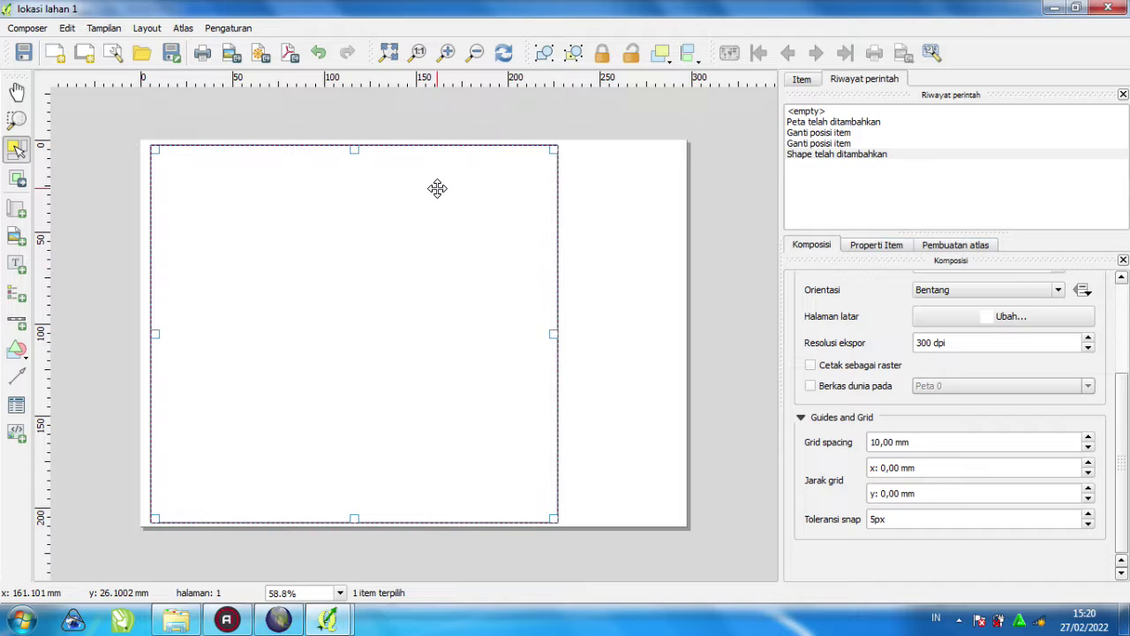
pyautogui.click(563, 155)
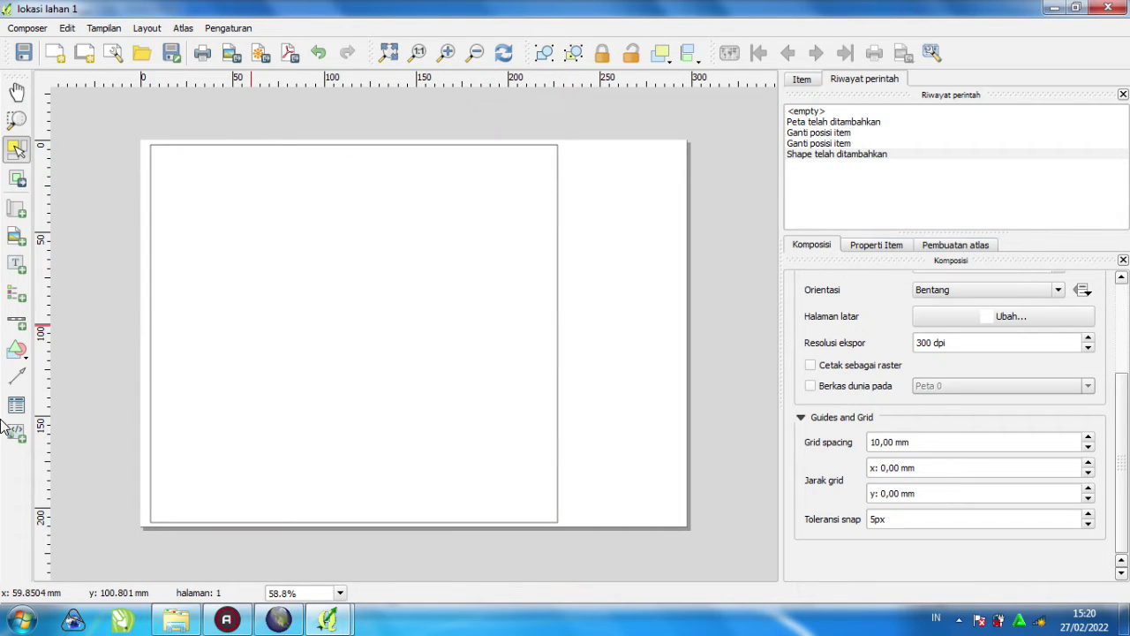
# - Add a narrow rectangle beside the large one, from about x 227 mm, y 2 mm to x 294 mm, y 208 mm
pyautogui.click(24, 364)
pyautogui.click(61, 351)
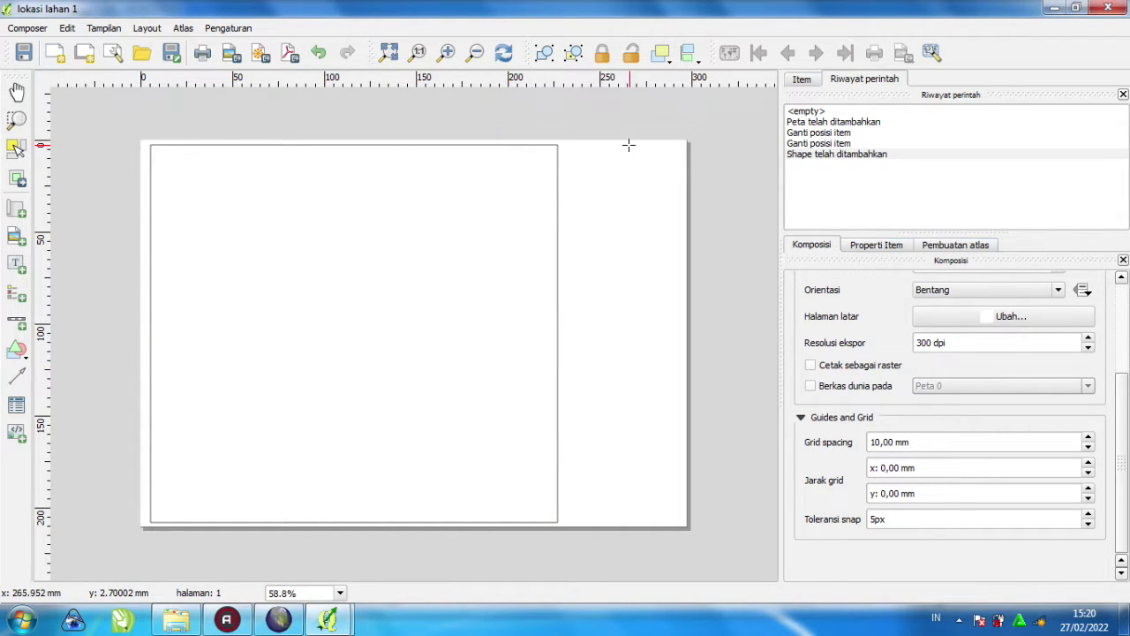
pyautogui.moveTo(558, 142); pyautogui.dragTo(682, 523)
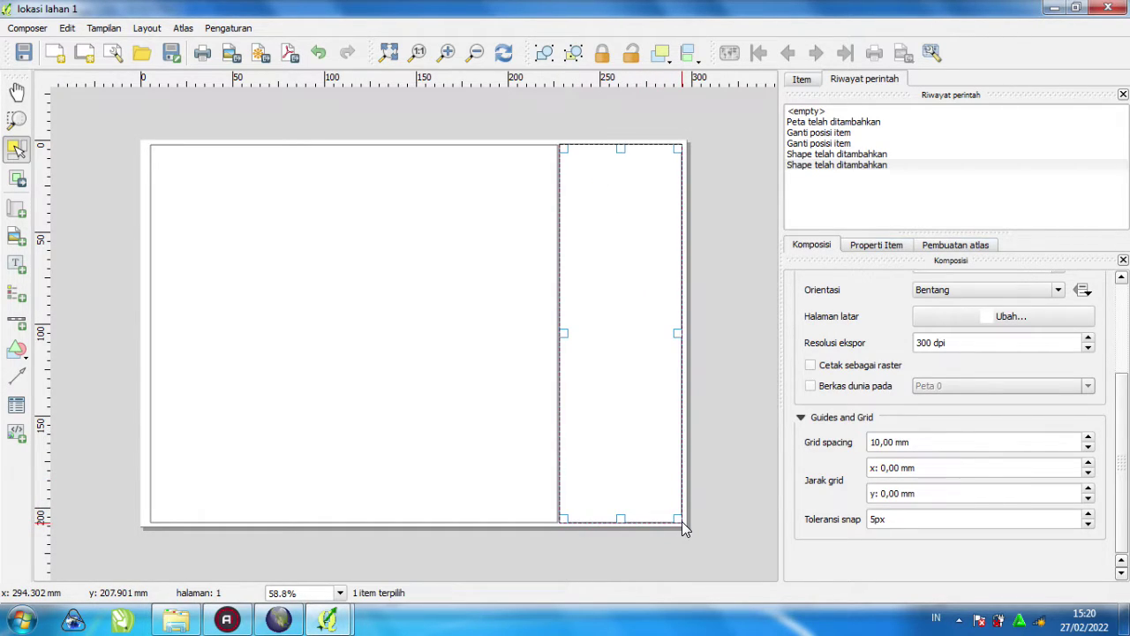
pyautogui.click(768, 388)
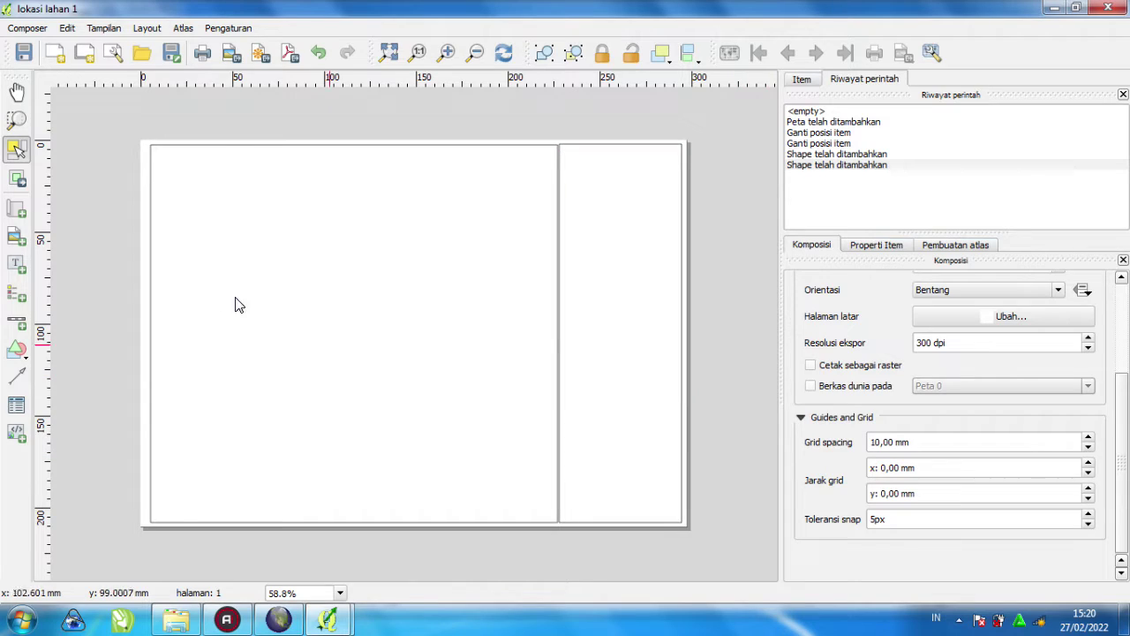
# - Move the large rectangle down to uncover the map frame, and delete the map frame
pyautogui.click(222, 276)
pyautogui.moveTo(259, 231); pyautogui.dragTo(244, 314)
pyautogui.moveTo(285, 354); pyautogui.dragTo(309, 482)
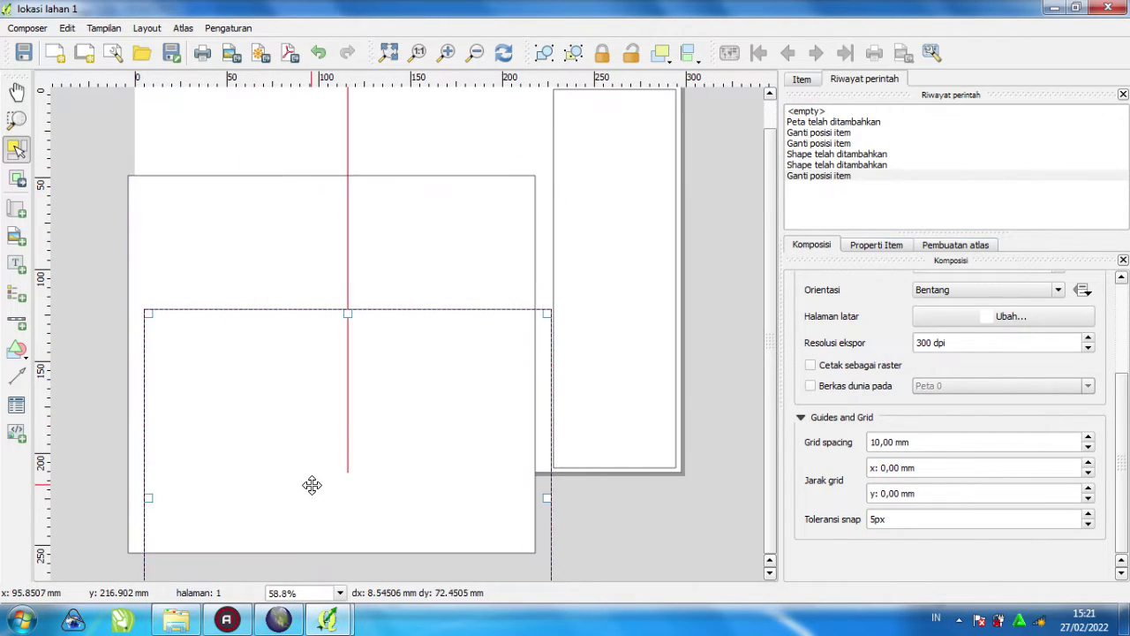
pyautogui.scroll(1, 380, 362)
pyautogui.scroll(-2, 381, 364)
pyautogui.moveTo(380, 364); pyautogui.dragTo(380, 250)
pyautogui.press('Delete')
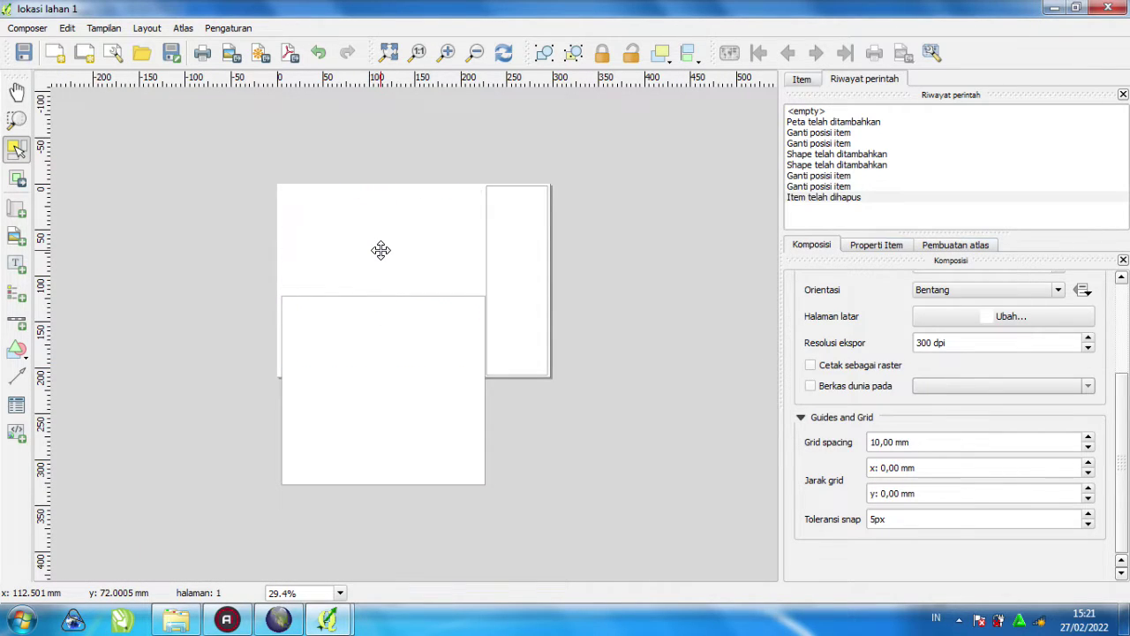
# - Move the large rectangle back onto the page and align it beside the narrow rectangle with a small gap
pyautogui.moveTo(431, 334); pyautogui.dragTo(430, 224)
pyautogui.scroll(1, 509, 343)
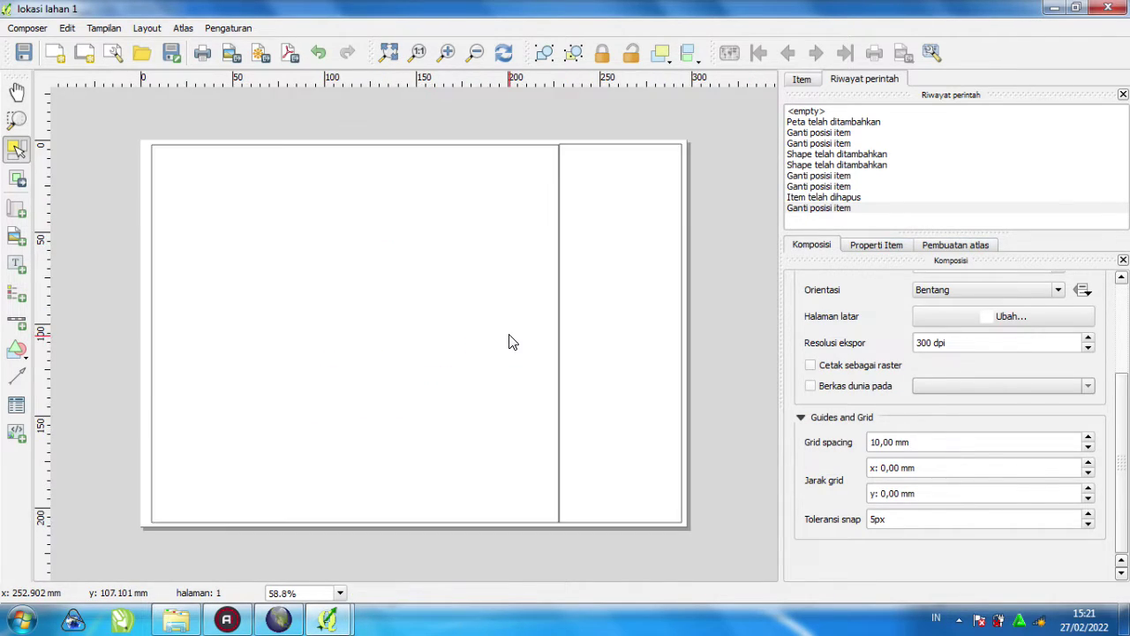
pyautogui.moveTo(487, 298)
pyautogui.mouseDown()
pyautogui.moveTo(467, 277)
pyautogui.moveTo(479, 286)
pyautogui.mouseUp()
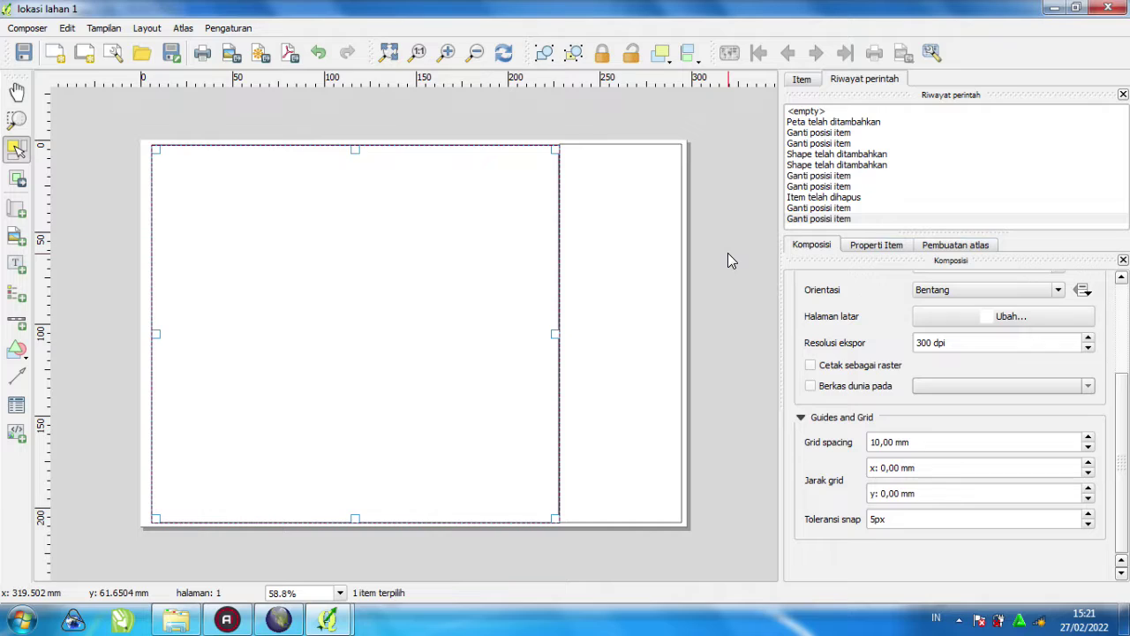
pyautogui.press('Down')
pyautogui.click(729, 253)
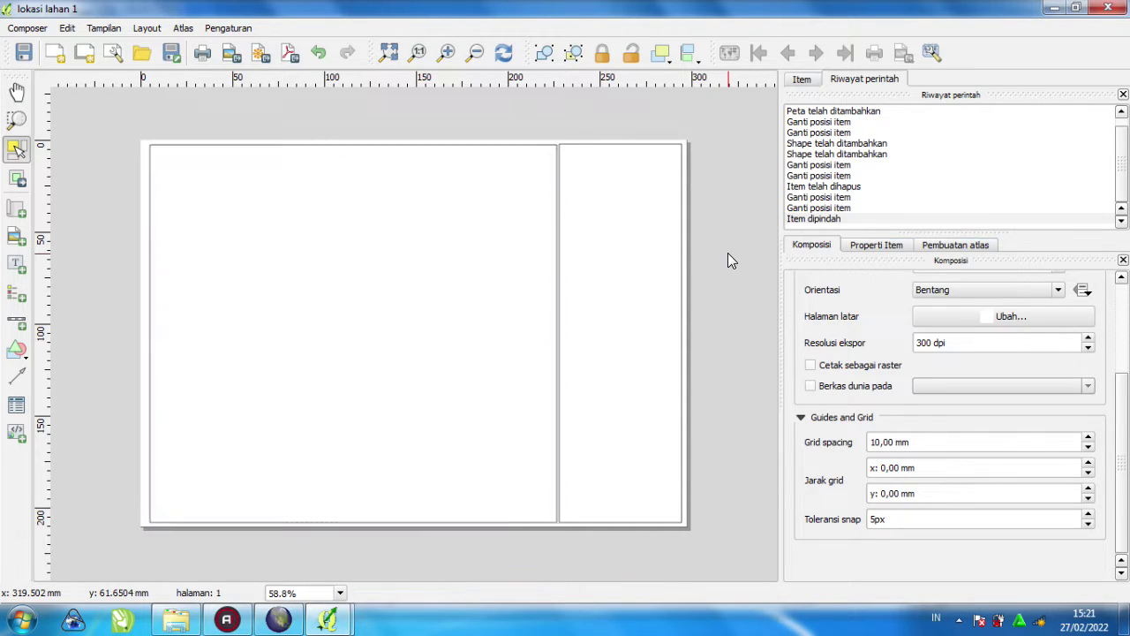
# - Add a map frame about 194 x 177 mm inside the large rectangle, with its upper-left corner near x 21 mm, y 11 mm
pyautogui.click(16, 211)
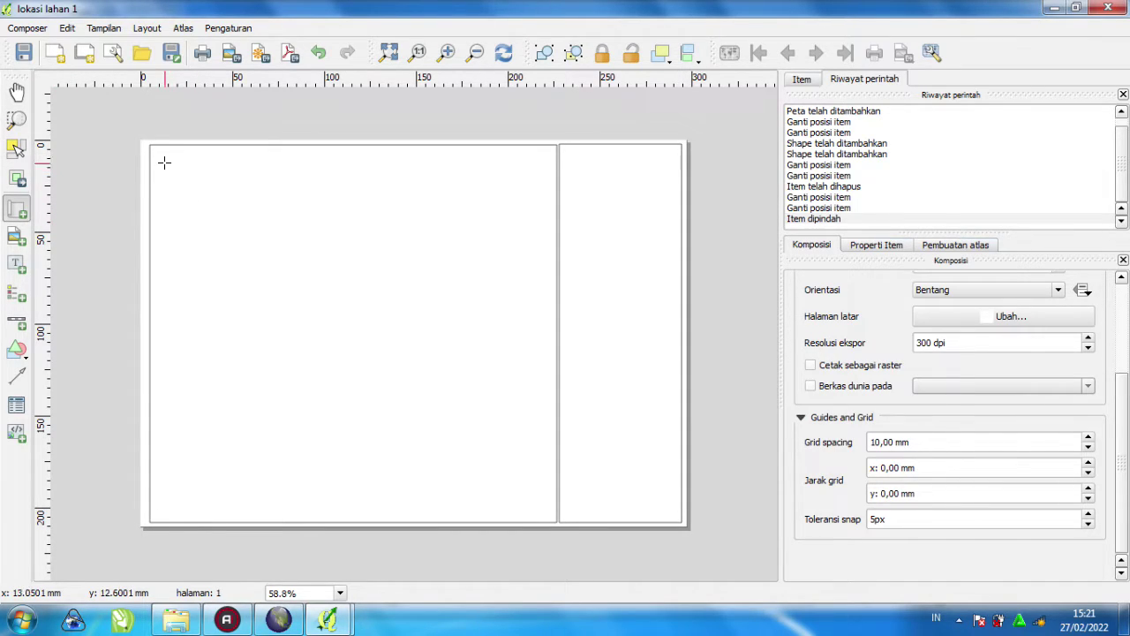
pyautogui.moveTo(179, 177); pyautogui.dragTo(535, 502)
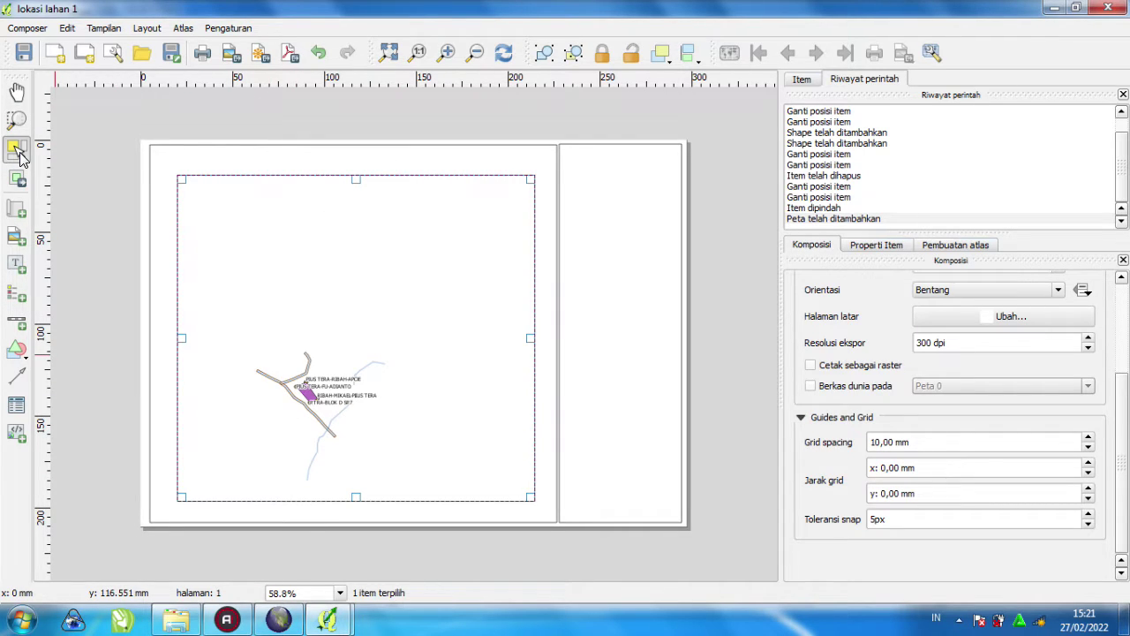
pyautogui.moveTo(314, 352)
pyautogui.mouseDown()
pyautogui.moveTo(324, 322)
pyautogui.moveTo(316, 338)
pyautogui.mouseUp()
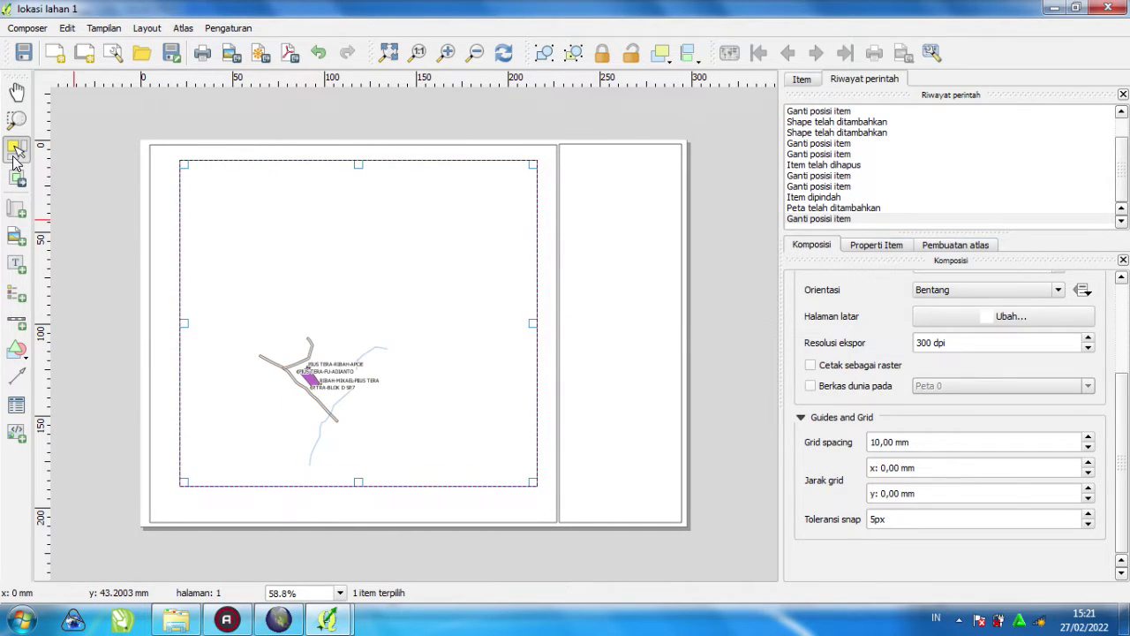
# - Shift the map content within its frame about 11 mm right and 28 mm up, and check the parcel up close
pyautogui.click(16, 178)
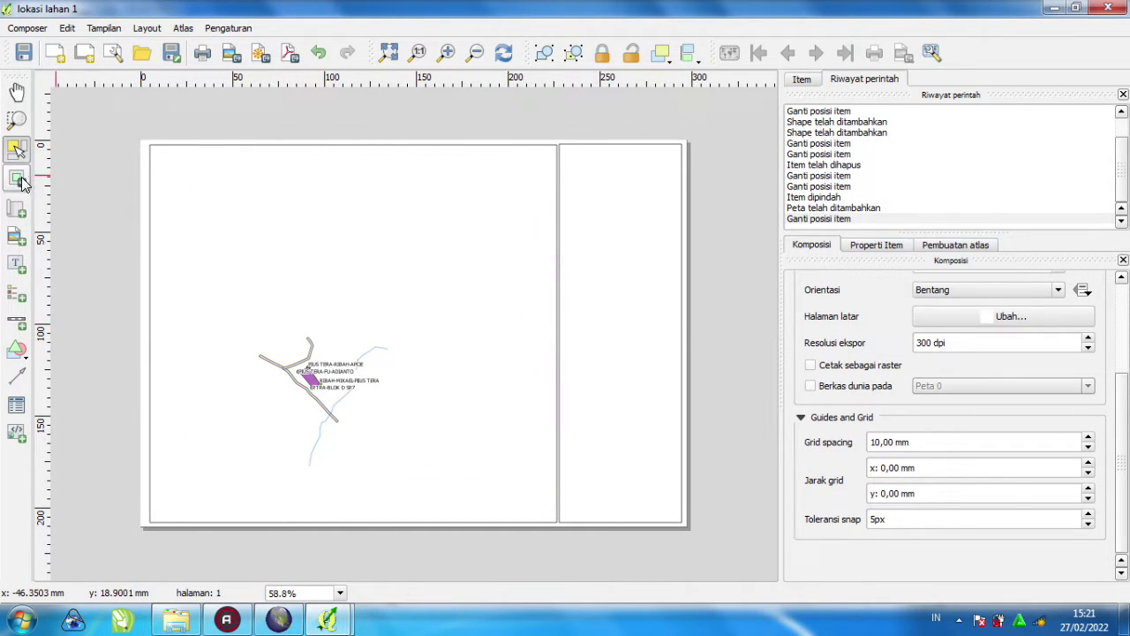
pyautogui.moveTo(372, 374); pyautogui.dragTo(393, 323)
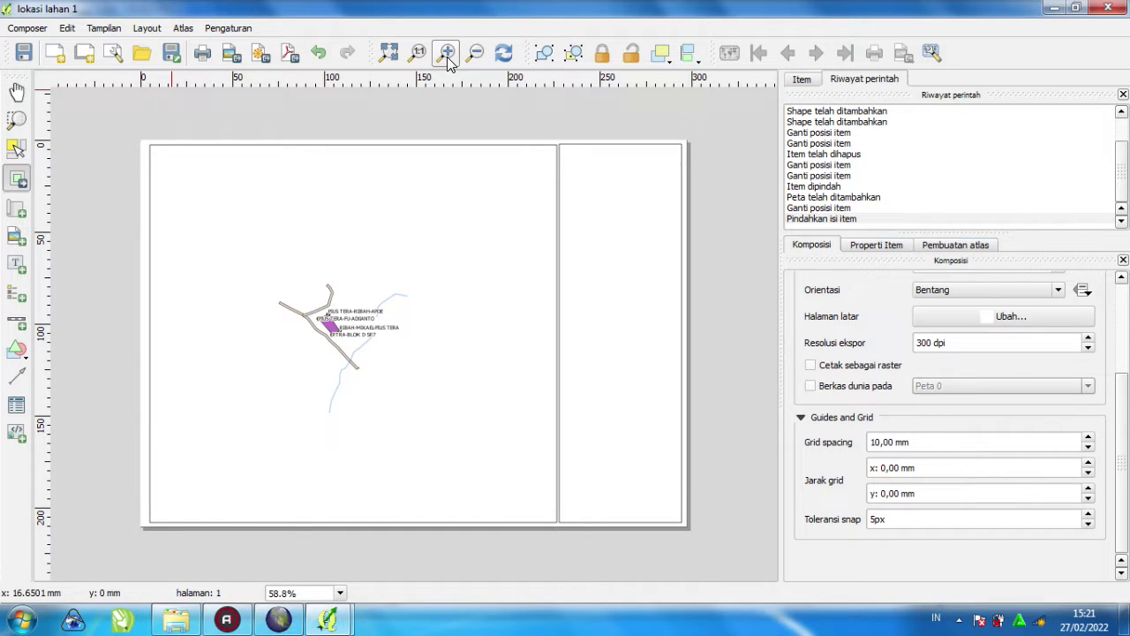
pyautogui.click(17, 120)
pyautogui.moveTo(263, 272); pyautogui.dragTo(454, 408)
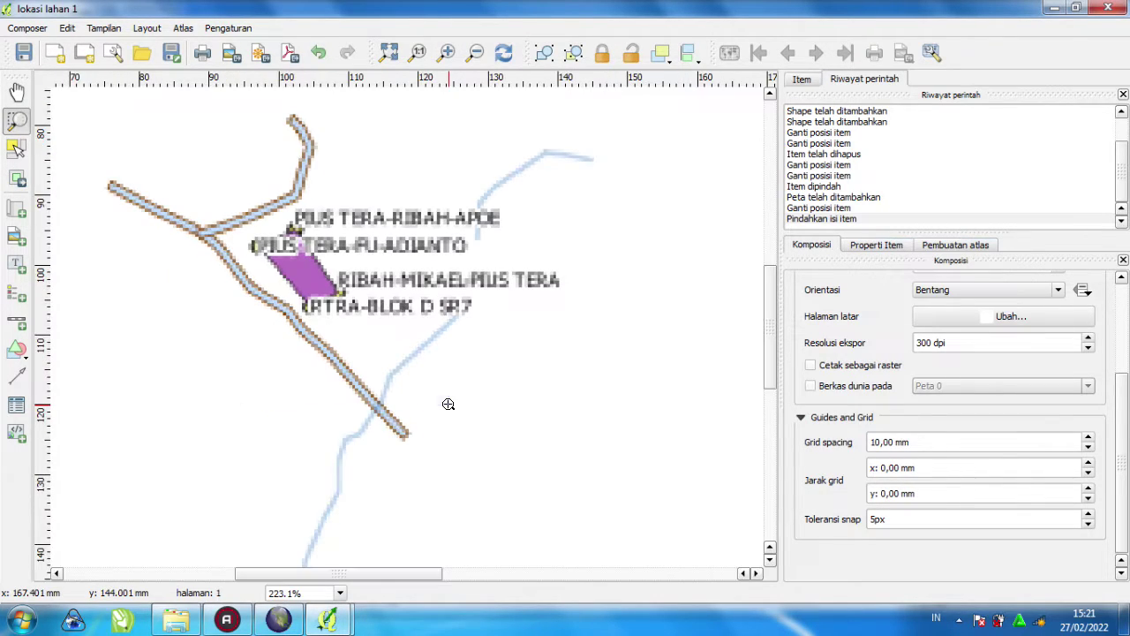
pyautogui.click(477, 53)
pyautogui.click(478, 53)
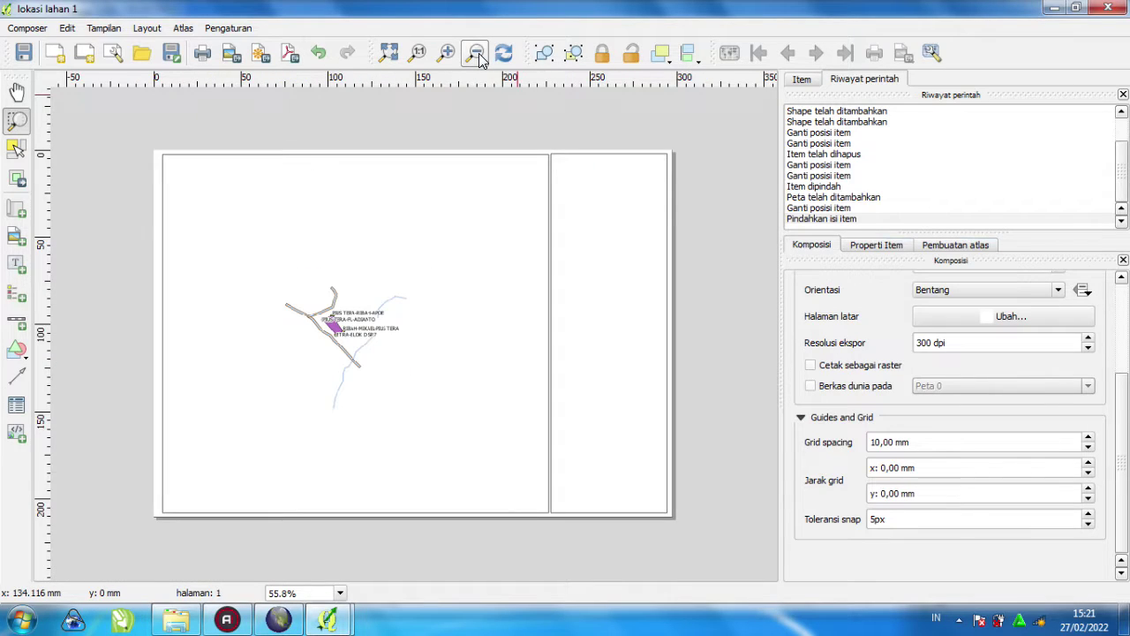
# - Nudge the map content within its frame about 4 mm left and 5 mm down, and check its placement
pyautogui.click(17, 177)
pyautogui.moveTo(360, 353)
pyautogui.mouseDown()
pyautogui.moveTo(353, 323)
pyautogui.moveTo(342, 335)
pyautogui.moveTo(353, 362)
pyautogui.mouseUp()
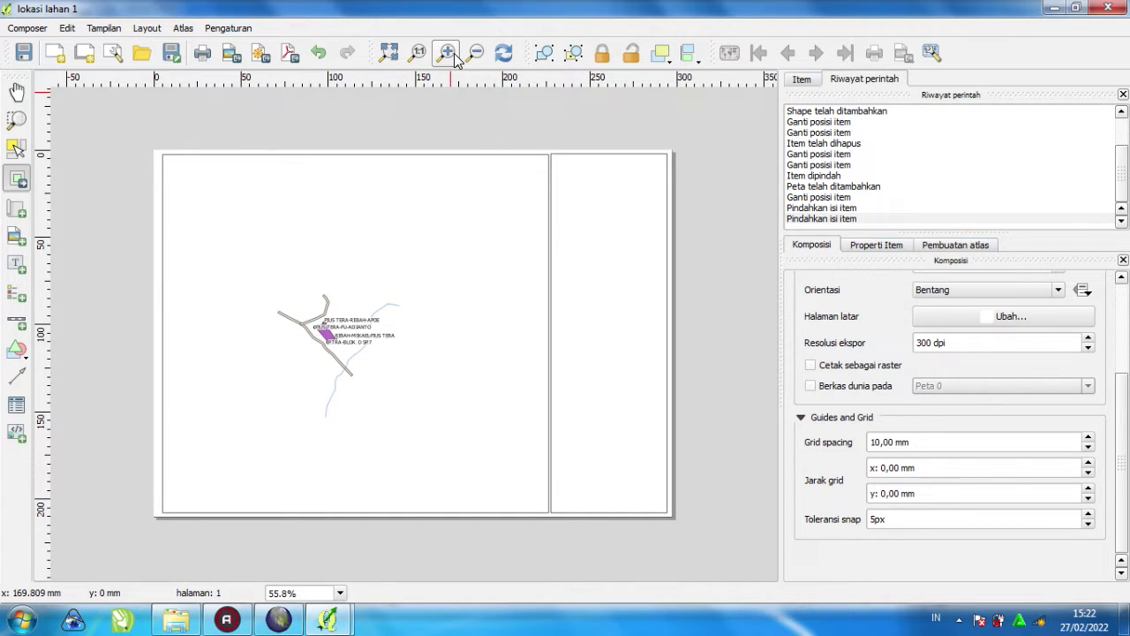
pyautogui.scroll(1, 310, 357)
pyautogui.click(342, 315)
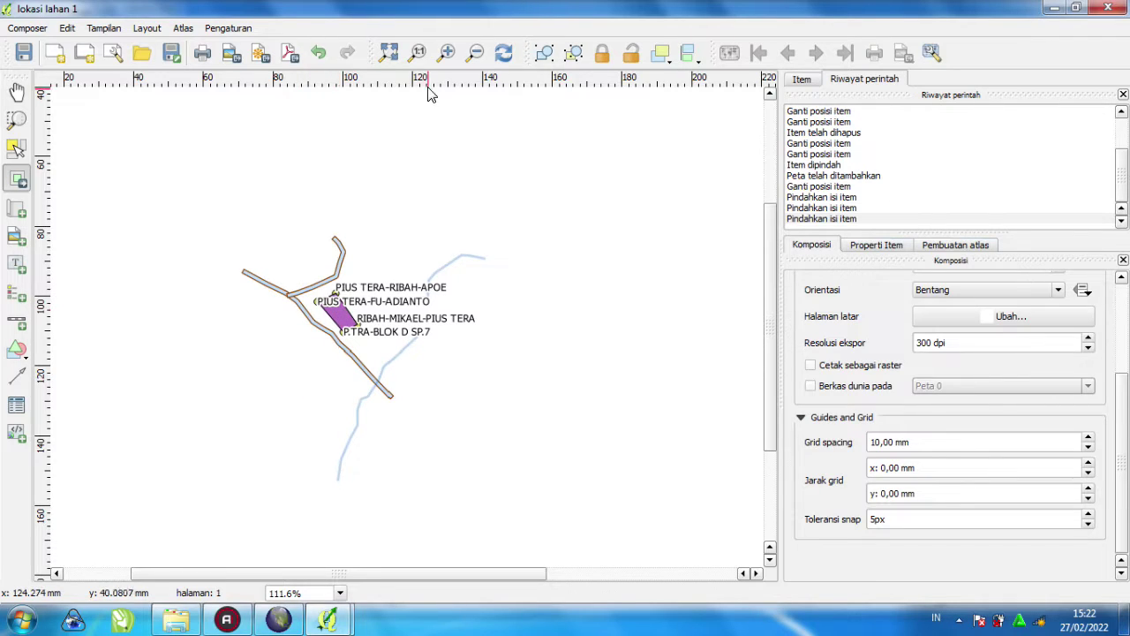
pyautogui.click(476, 52)
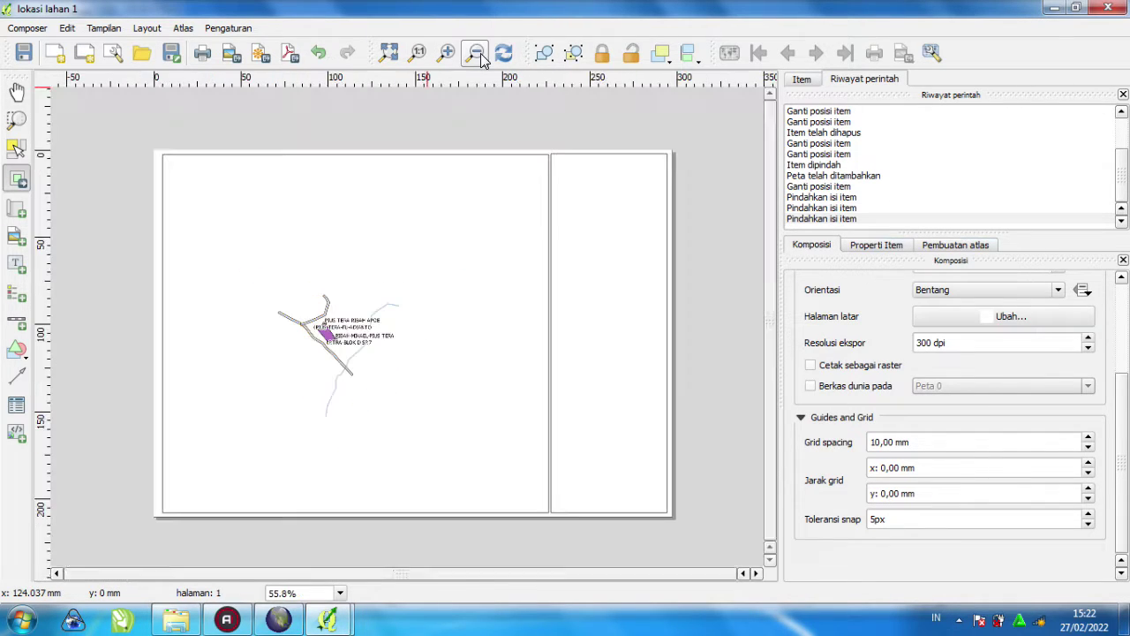
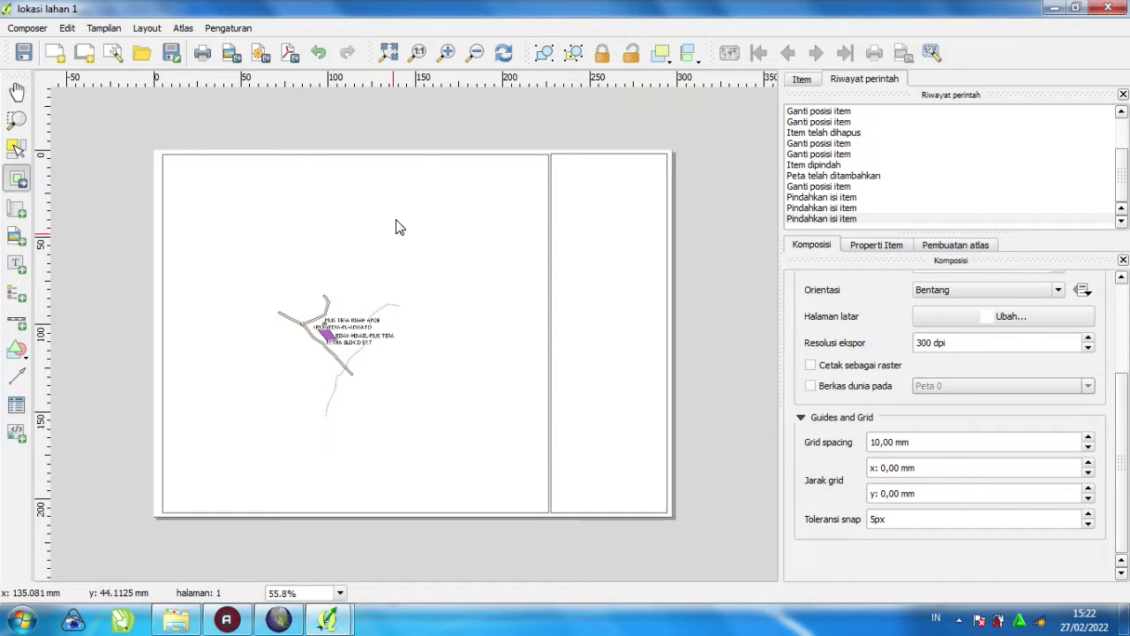
# - Shift the map content about 14 mm up within its frame, and check the parcel up close
pyautogui.click(419, 53)
pyautogui.click(416, 53)
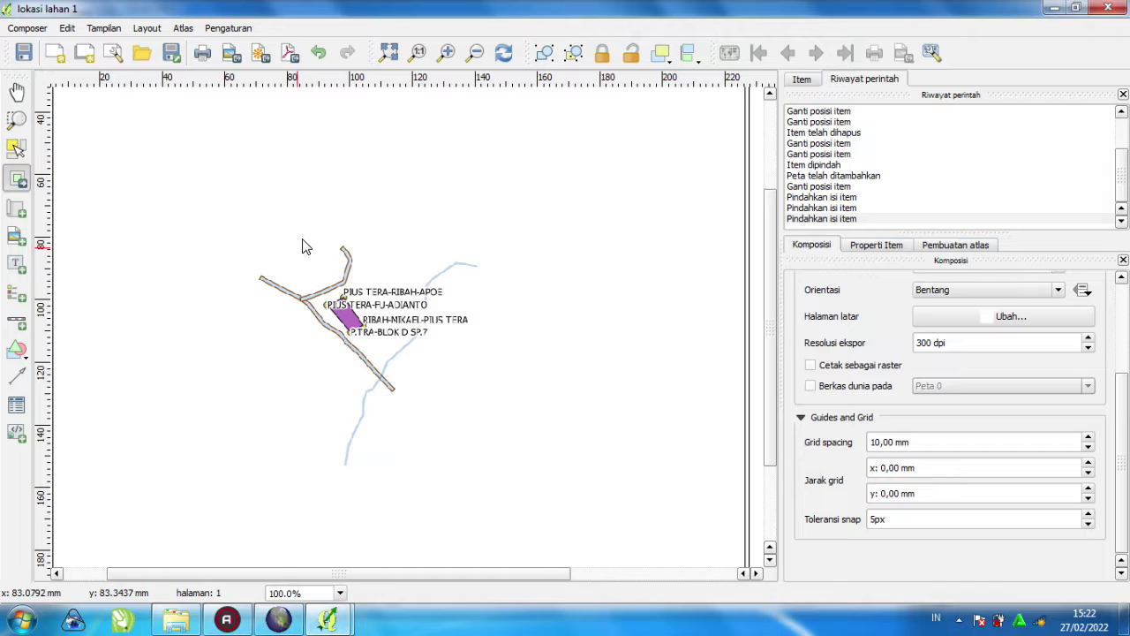
pyautogui.moveTo(308, 247); pyautogui.dragTo(308, 238)
pyautogui.click(475, 53)
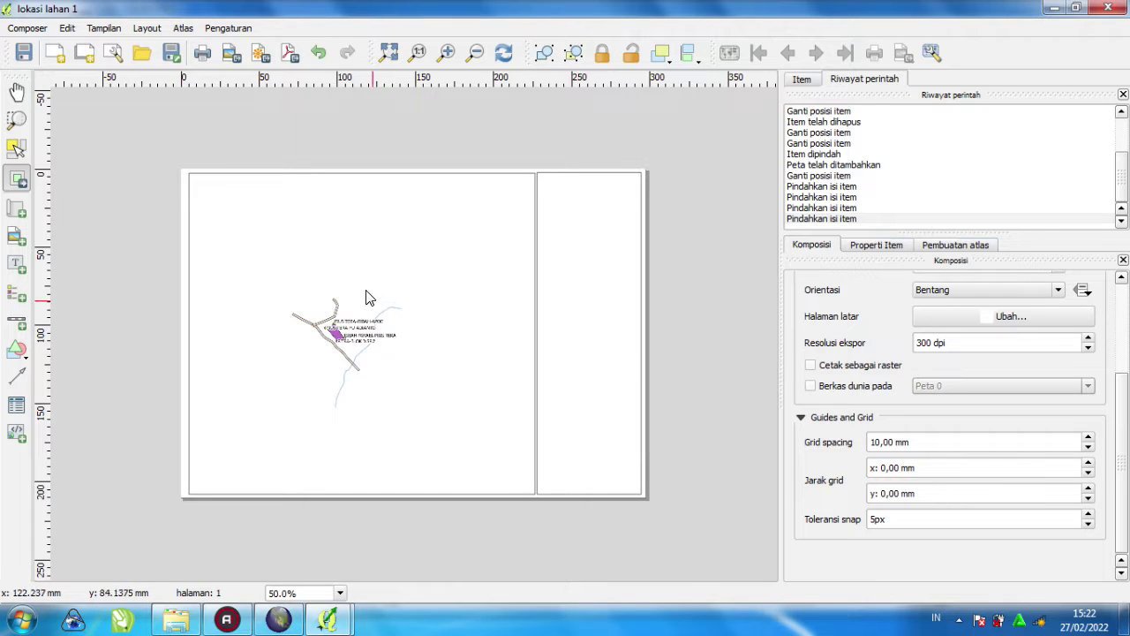
pyautogui.click(16, 94)
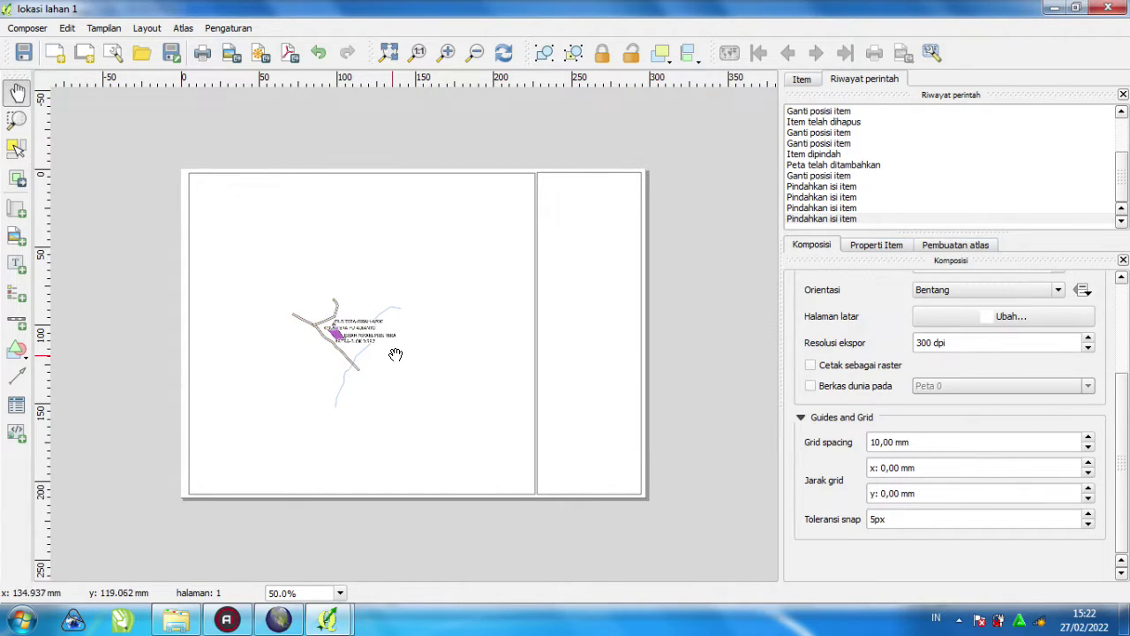
pyautogui.click(18, 176)
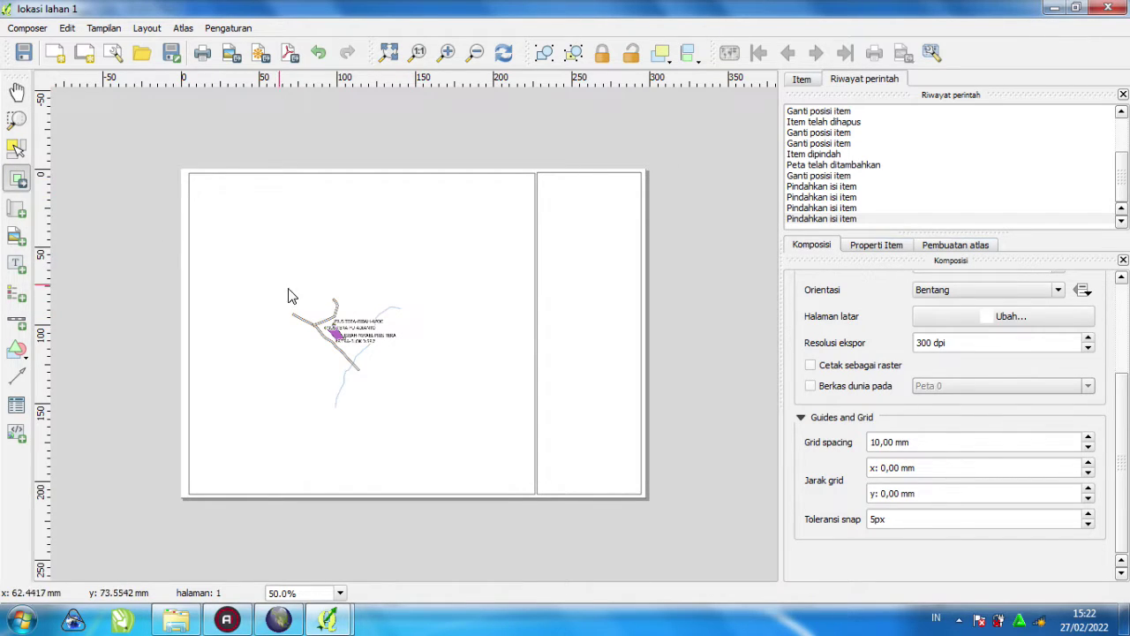
pyautogui.moveTo(396, 334); pyautogui.dragTo(394, 303)
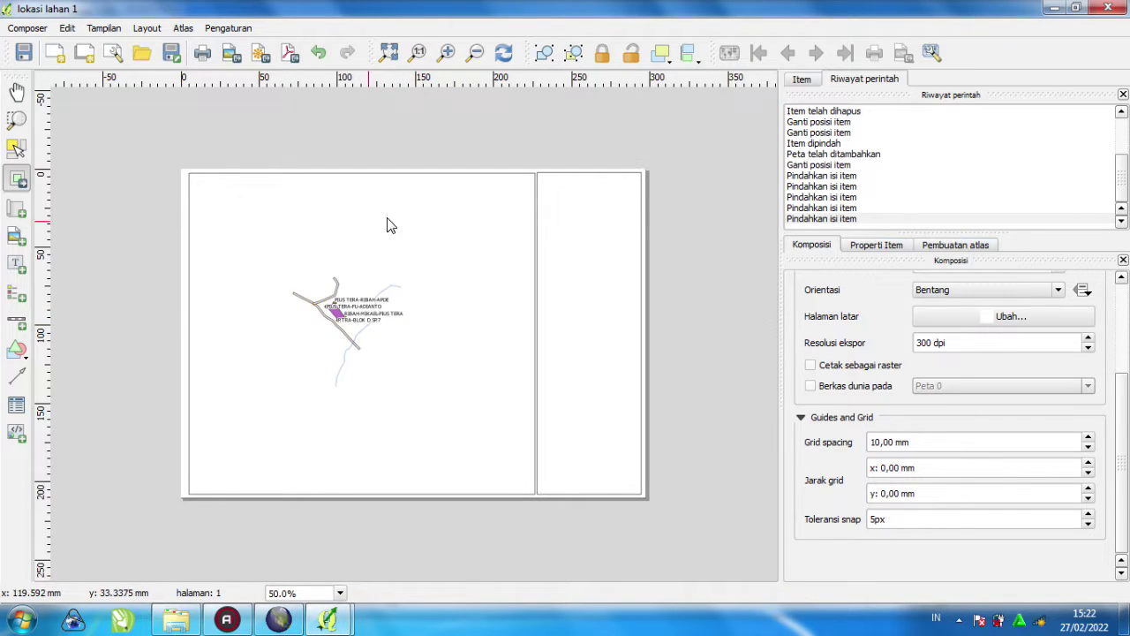
# - Switch to the main QGIS map window, examine the parcel up close, and return to the print composer
pyautogui.moveTo(328, 619)
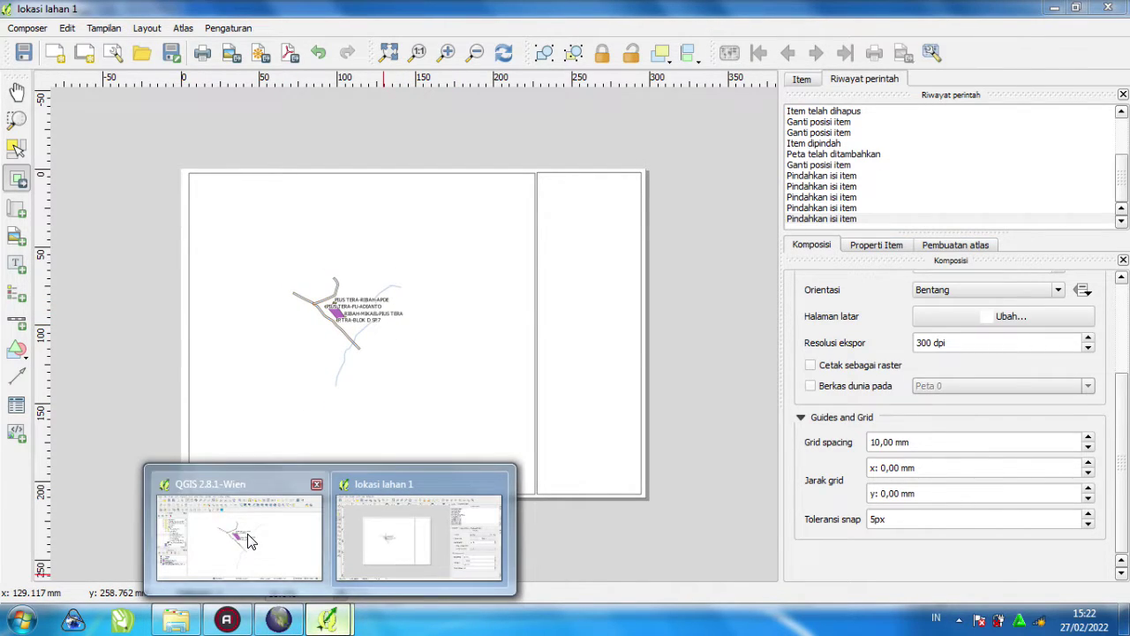
pyautogui.click(246, 538)
pyautogui.scroll(6, 535, 323)
pyautogui.scroll(-5, 537, 325)
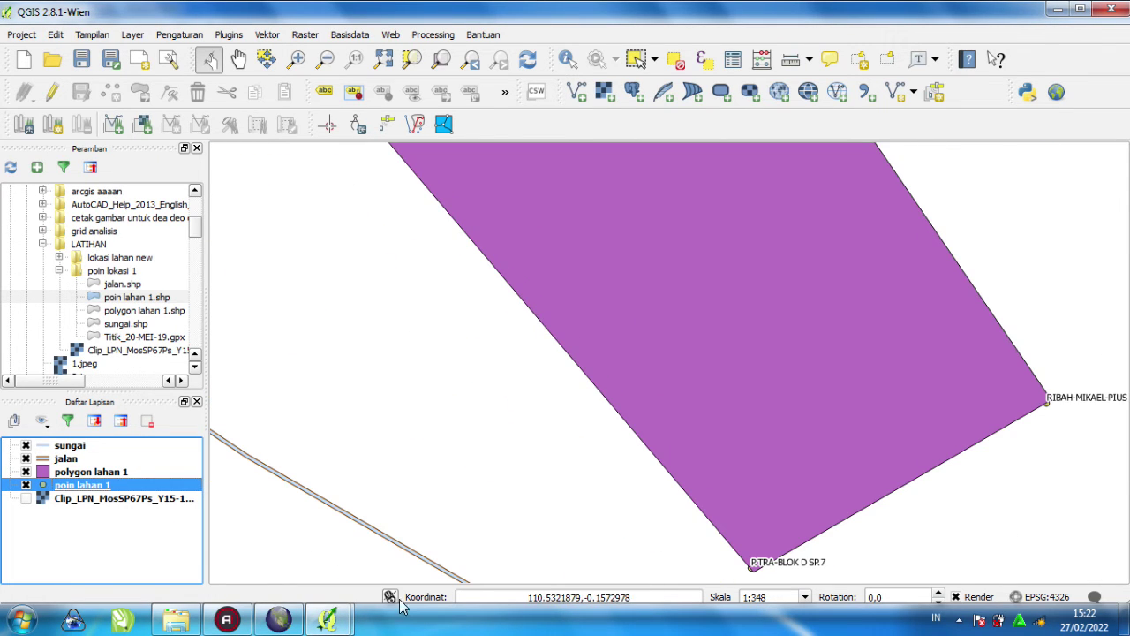
pyautogui.moveTo(327, 619)
pyautogui.click(378, 574)
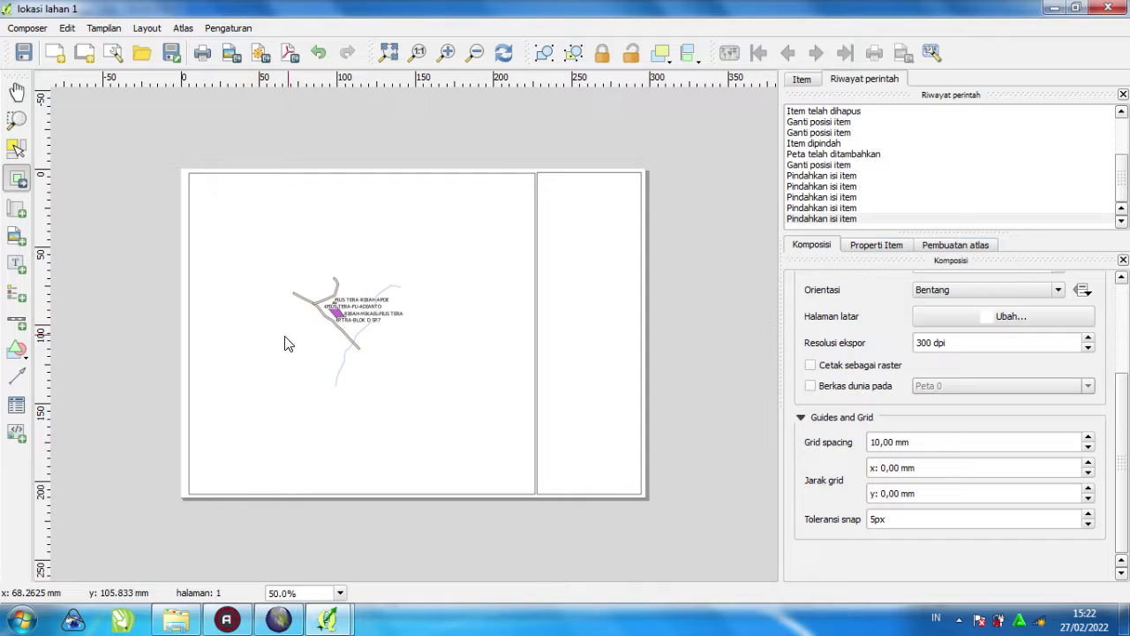
# - Check the parcel and its labels up close, and try to reposition the map content slightly within its frame
pyautogui.click(17, 149)
pyautogui.scroll(3, 348, 300)
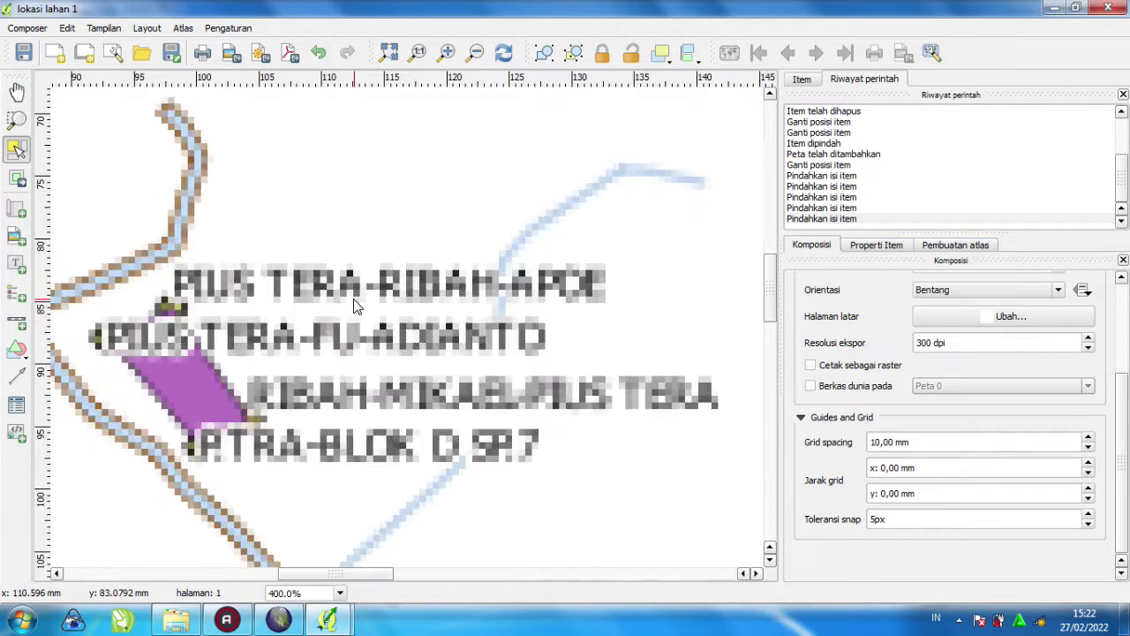
pyautogui.scroll(-5, 355, 305)
pyautogui.scroll(1, 358, 302)
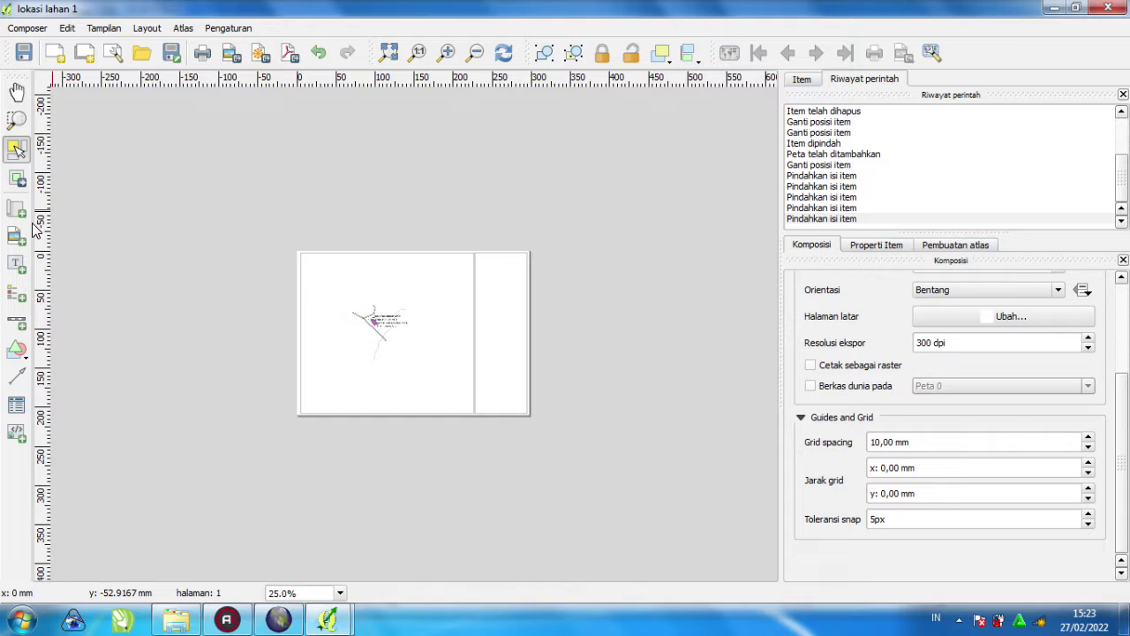
pyautogui.click(18, 181)
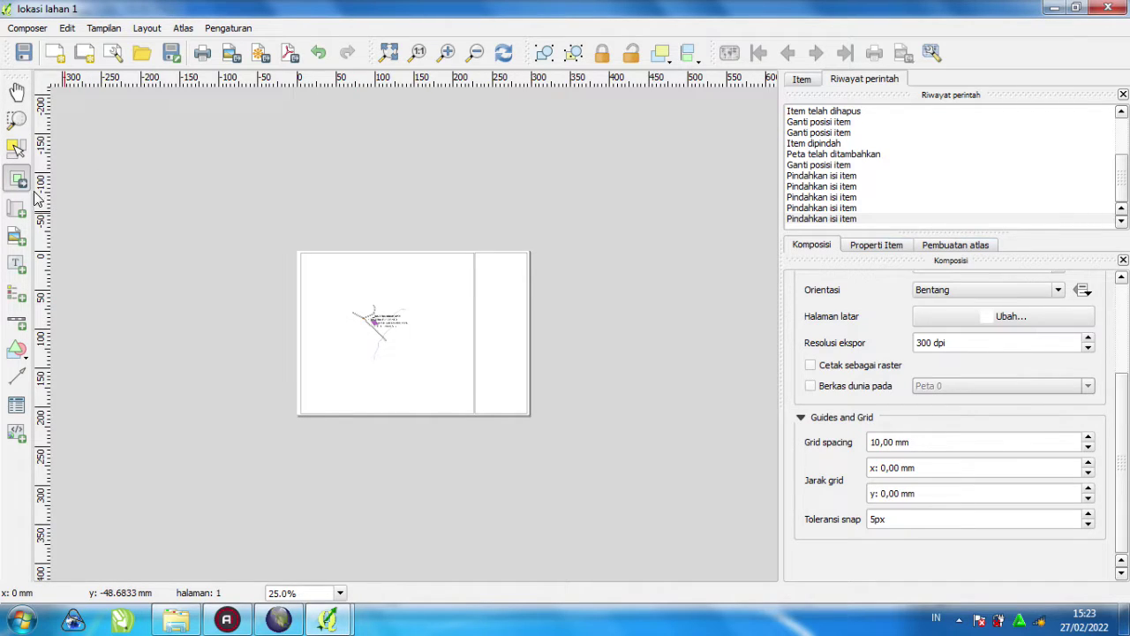
pyautogui.rightClick(16, 183)
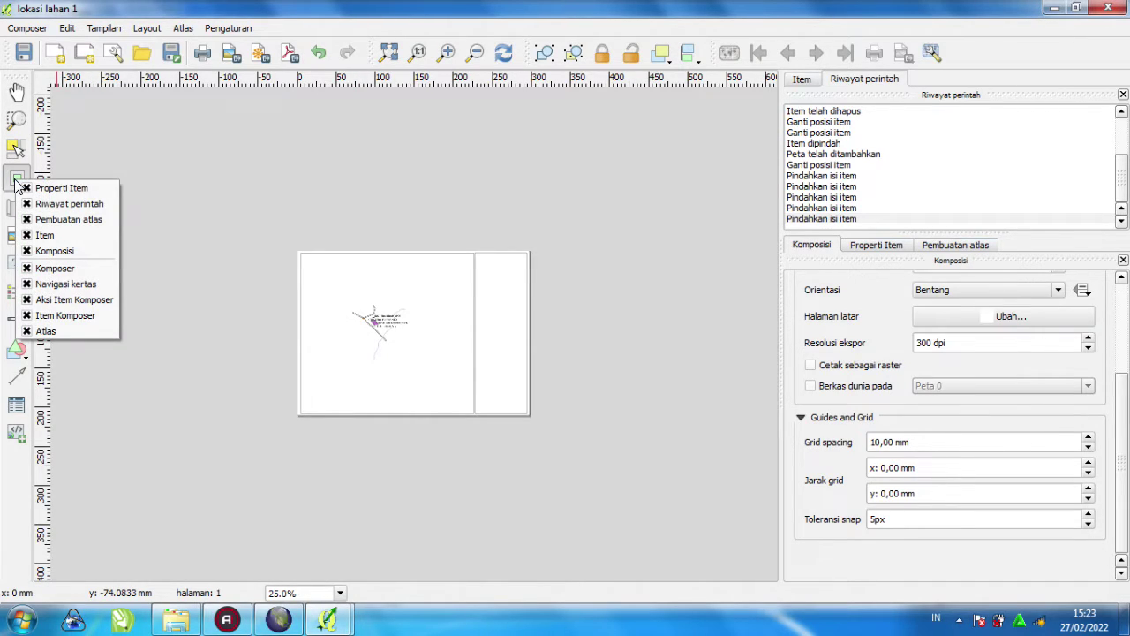
pyautogui.click(16, 182)
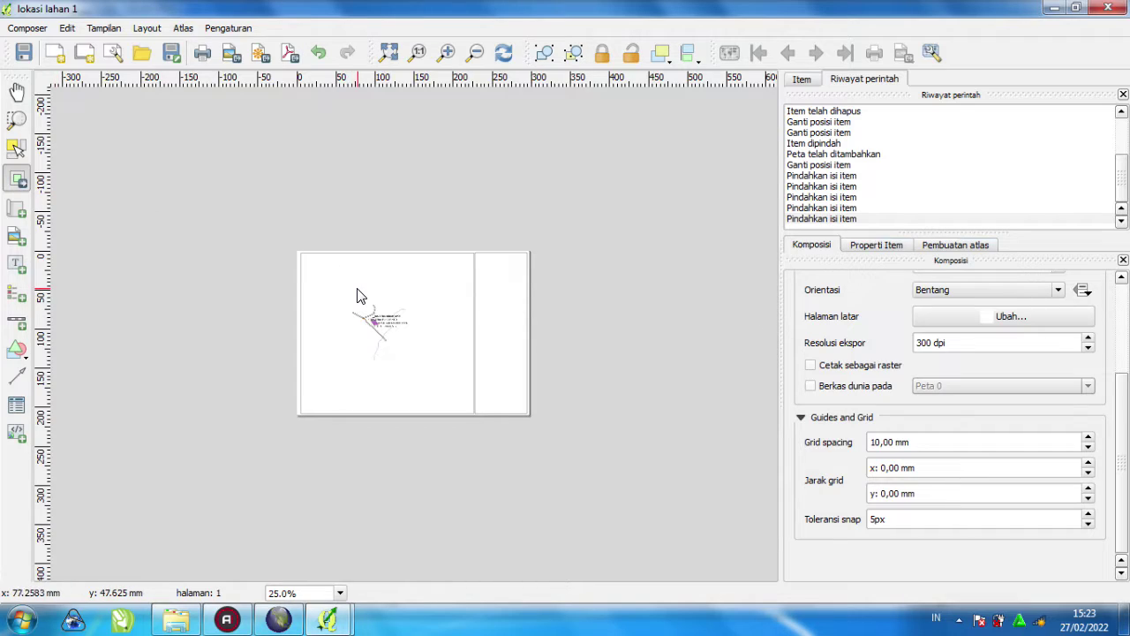
pyautogui.moveTo(388, 324); pyautogui.dragTo(393, 331)
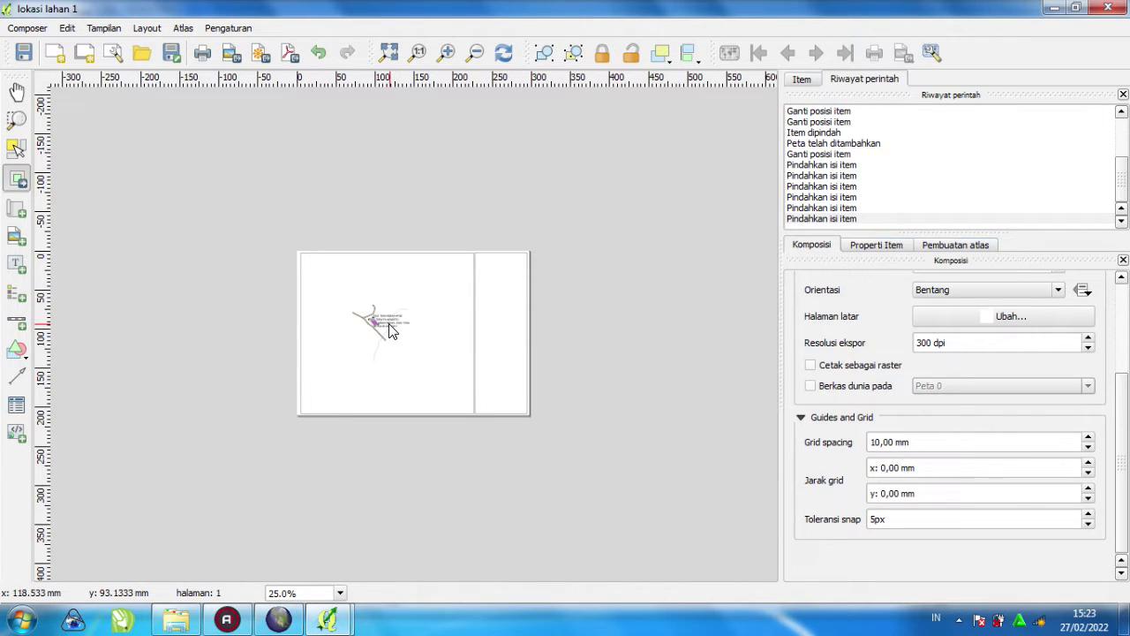
pyautogui.click(429, 53)
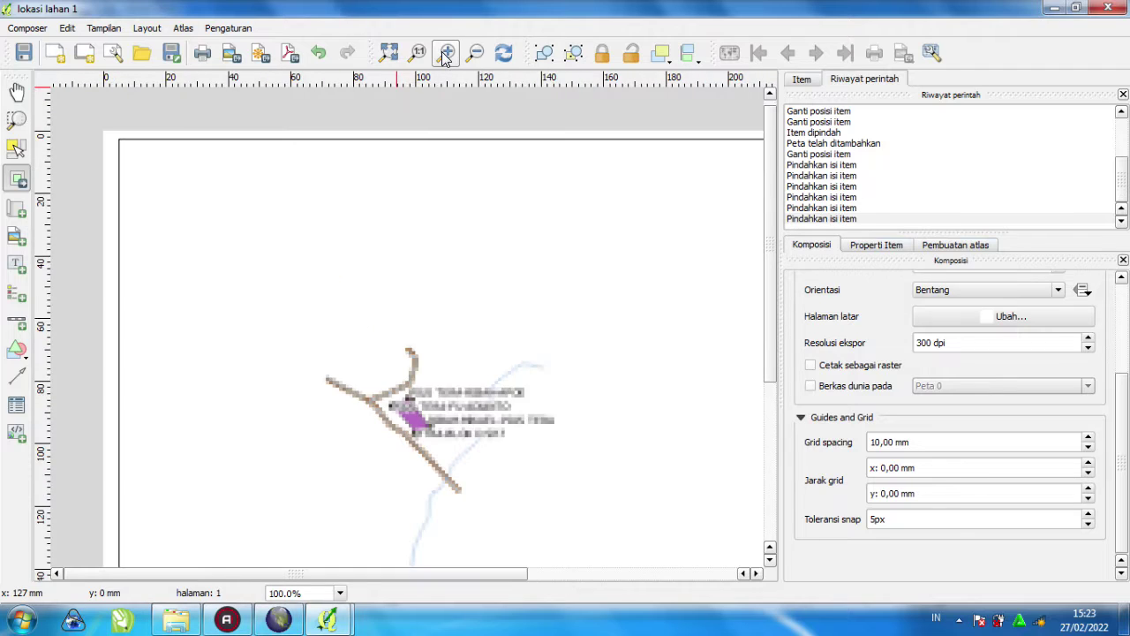
pyautogui.click(475, 53)
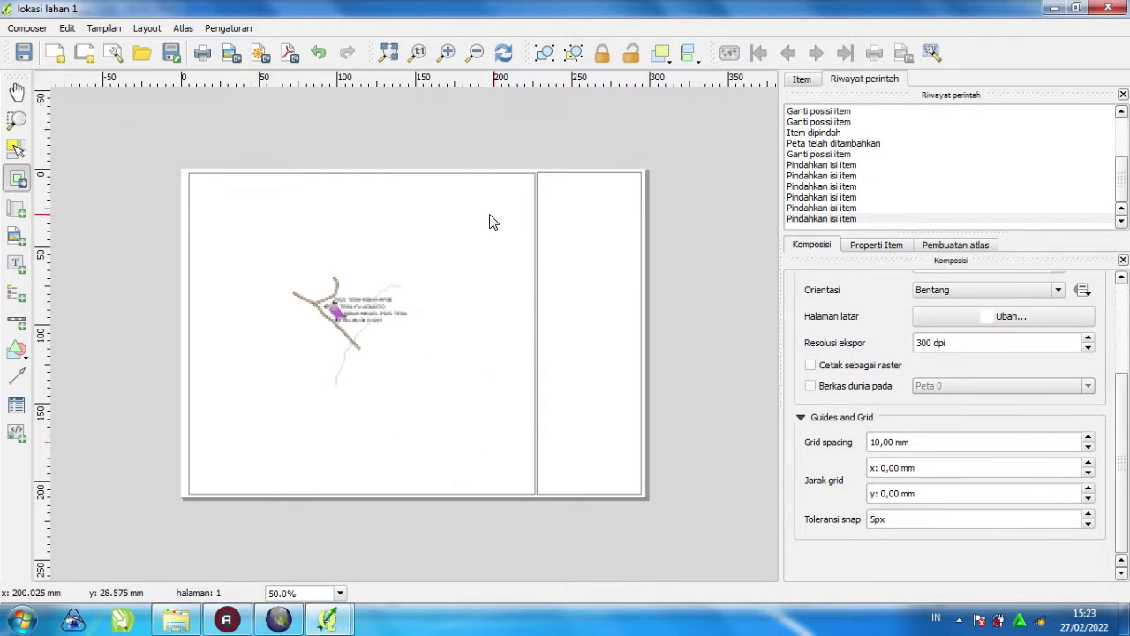
# - Select the map frame, enlarge its content around the parcel, and move the content so the parcel sits near the frame's centre
pyautogui.click(17, 148)
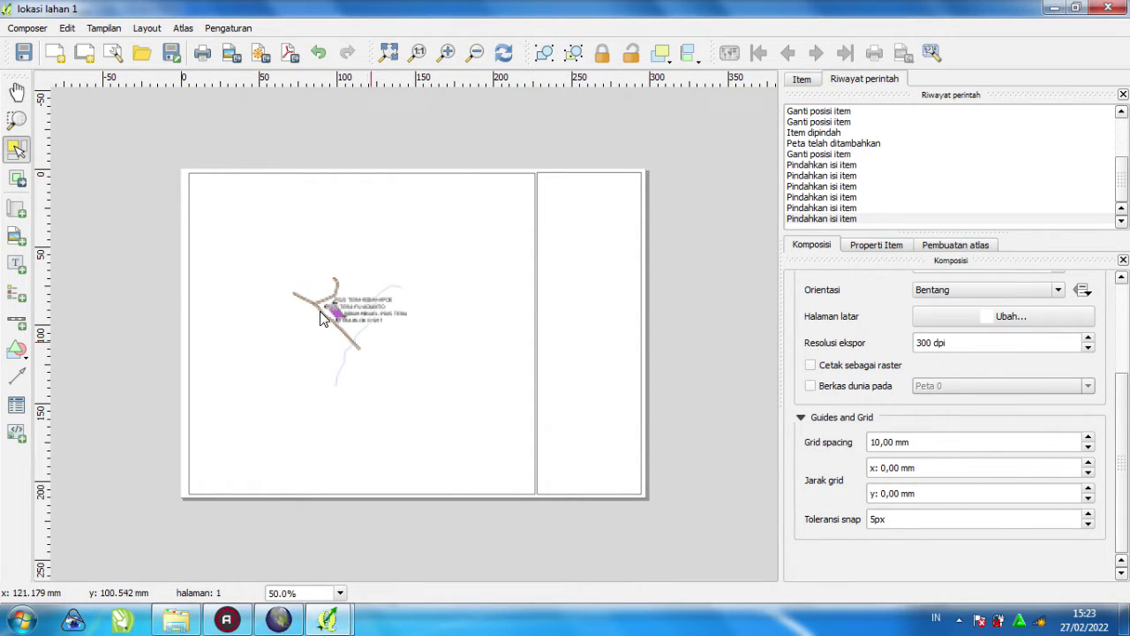
pyautogui.click(378, 302)
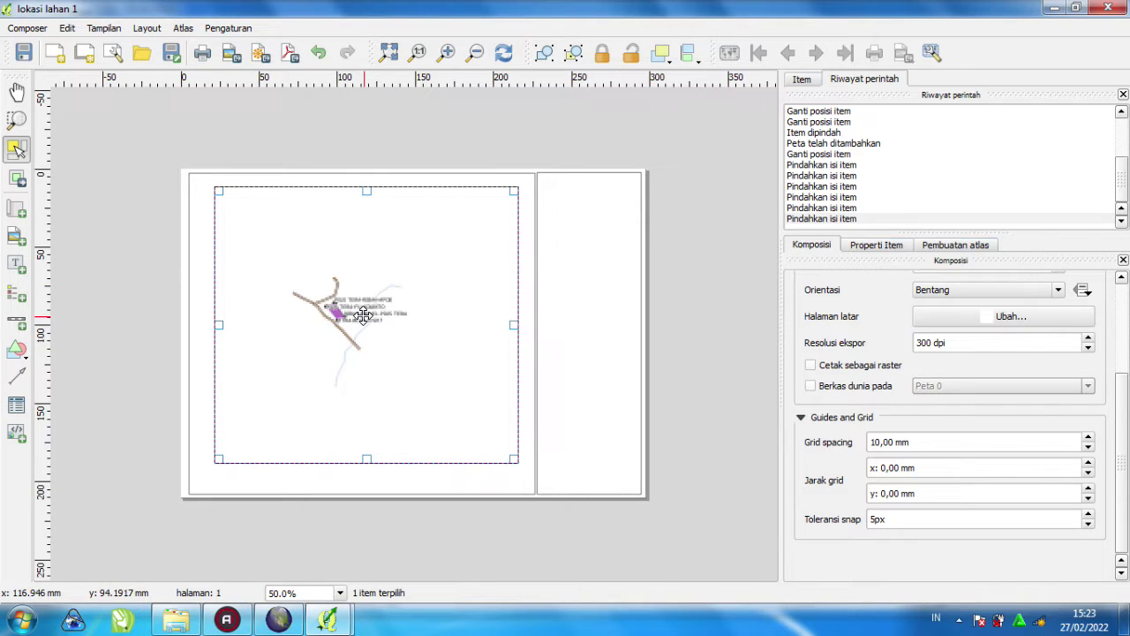
pyautogui.click(16, 177)
pyautogui.moveTo(348, 286); pyautogui.dragTo(377, 330)
pyautogui.scroll(1, 383, 331)
pyautogui.scroll(-1, 383, 332)
pyautogui.scroll(3, 375, 328)
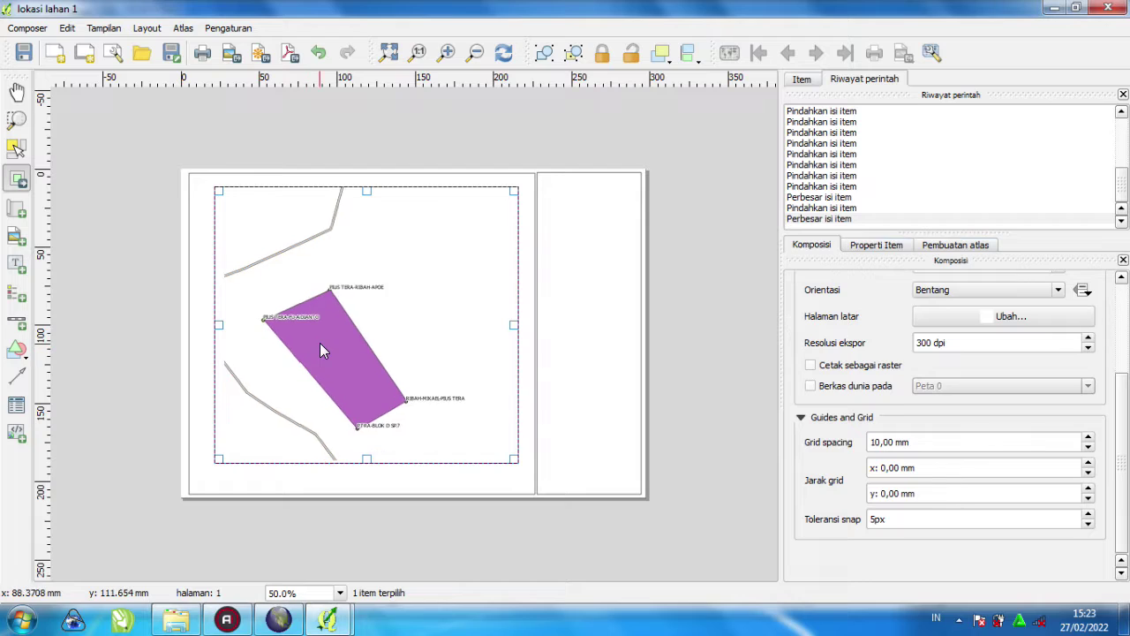
pyautogui.moveTo(371, 307); pyautogui.dragTo(343, 295)
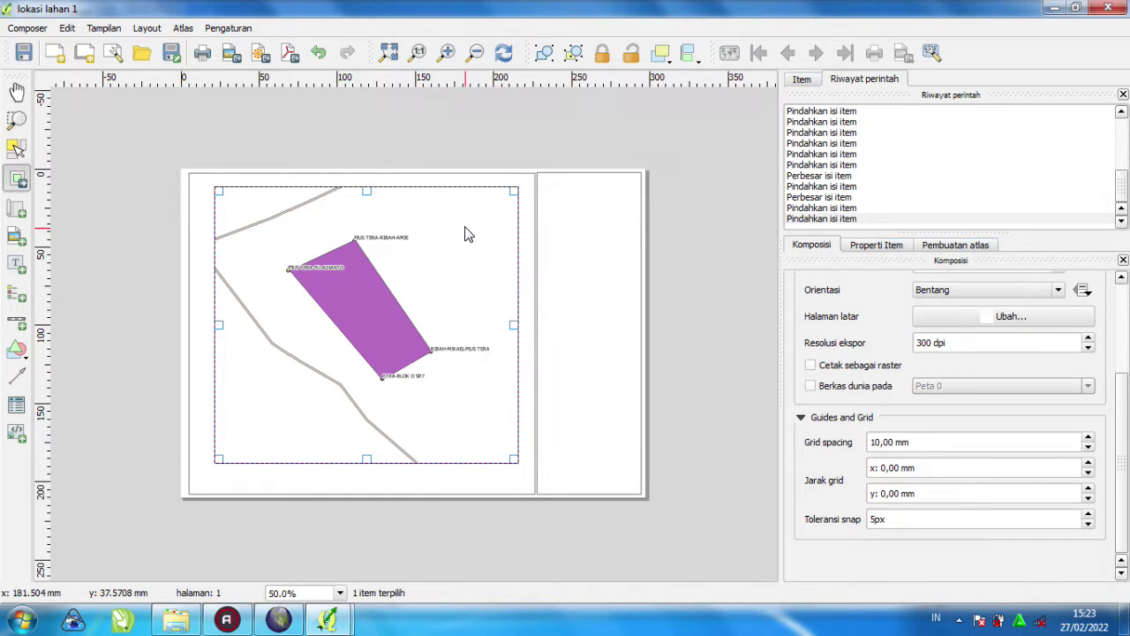
pyautogui.click(16, 148)
pyautogui.moveTo(204, 188); pyautogui.dragTo(197, 182)
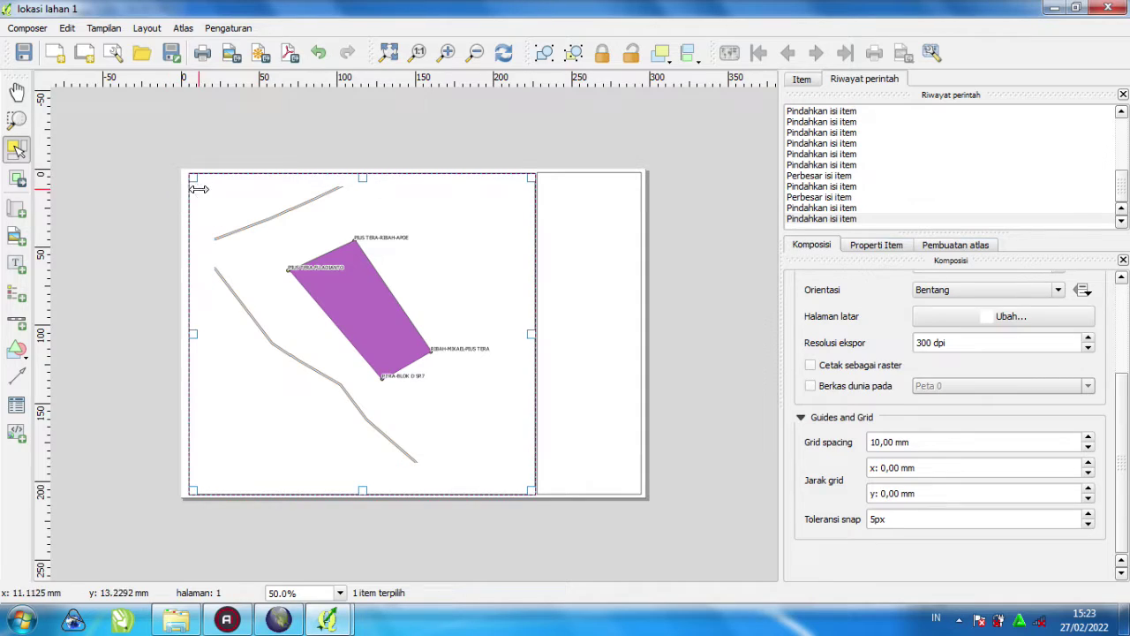
pyautogui.click(738, 251)
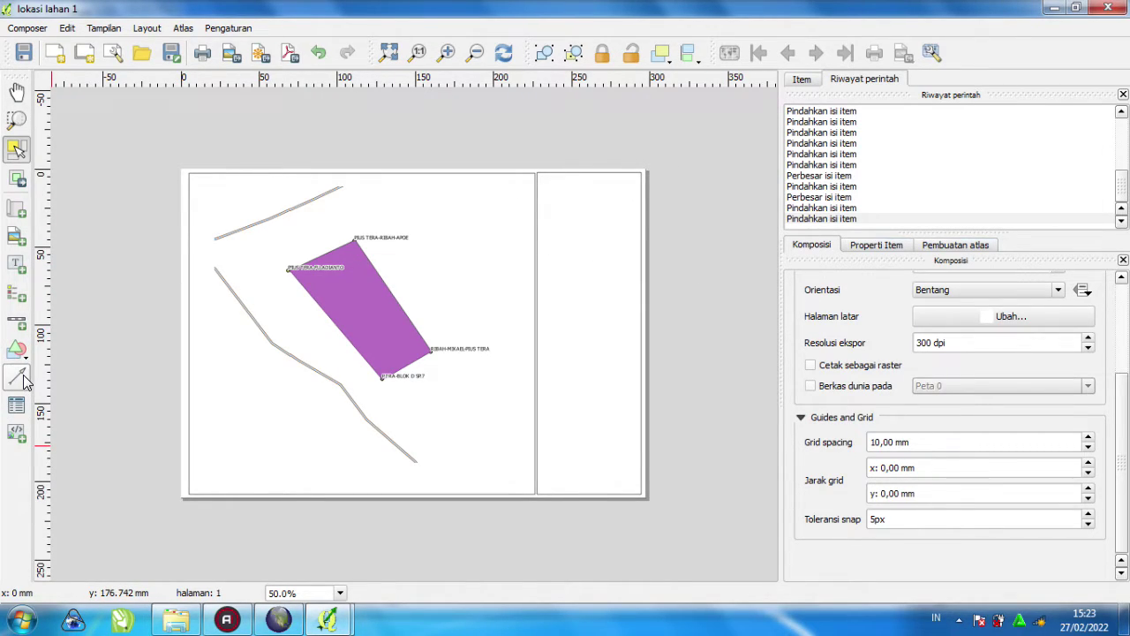
# - Add a label about 67 x 29 mm at the top of the narrow side panel with the text PETA LOKASI LAHAN 1
pyautogui.click(17, 263)
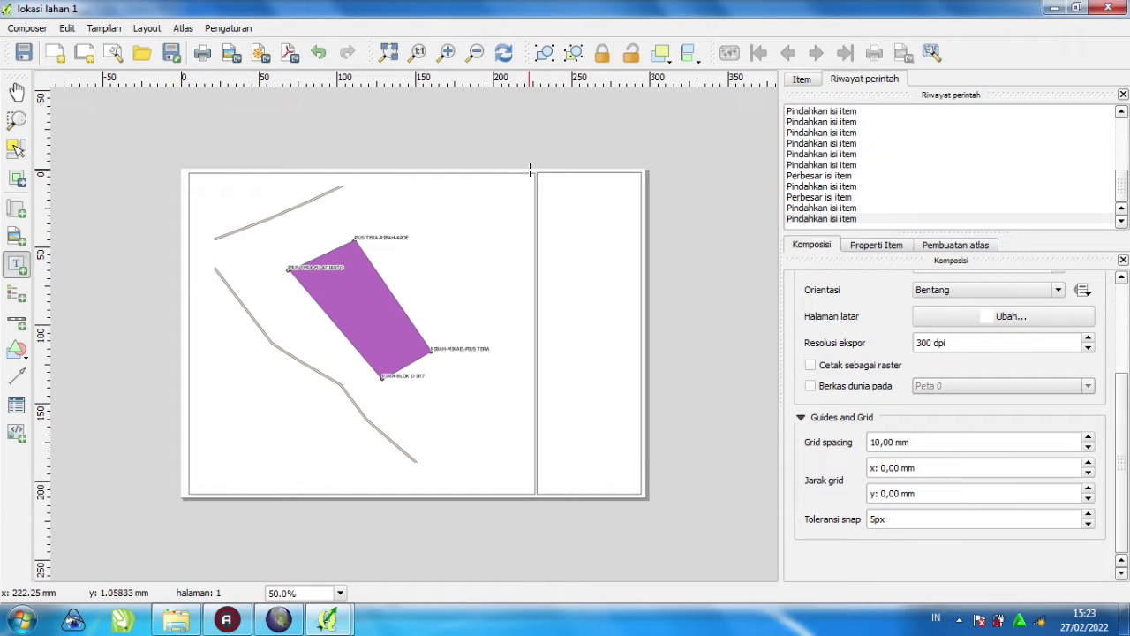
pyautogui.moveTo(536, 171); pyautogui.dragTo(642, 216)
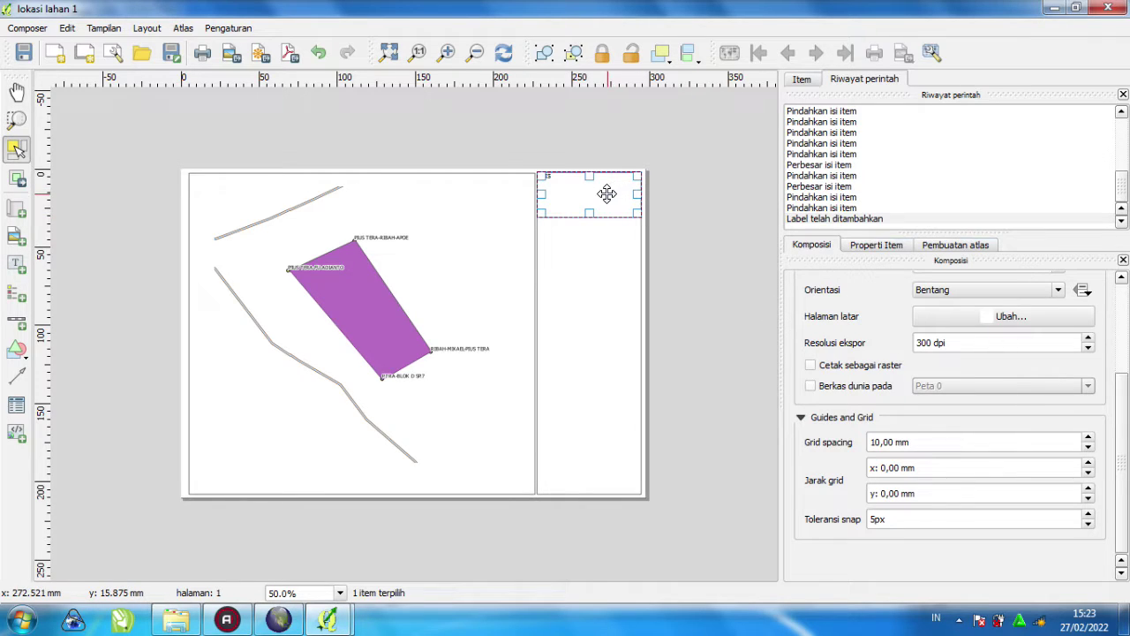
pyautogui.click(894, 245)
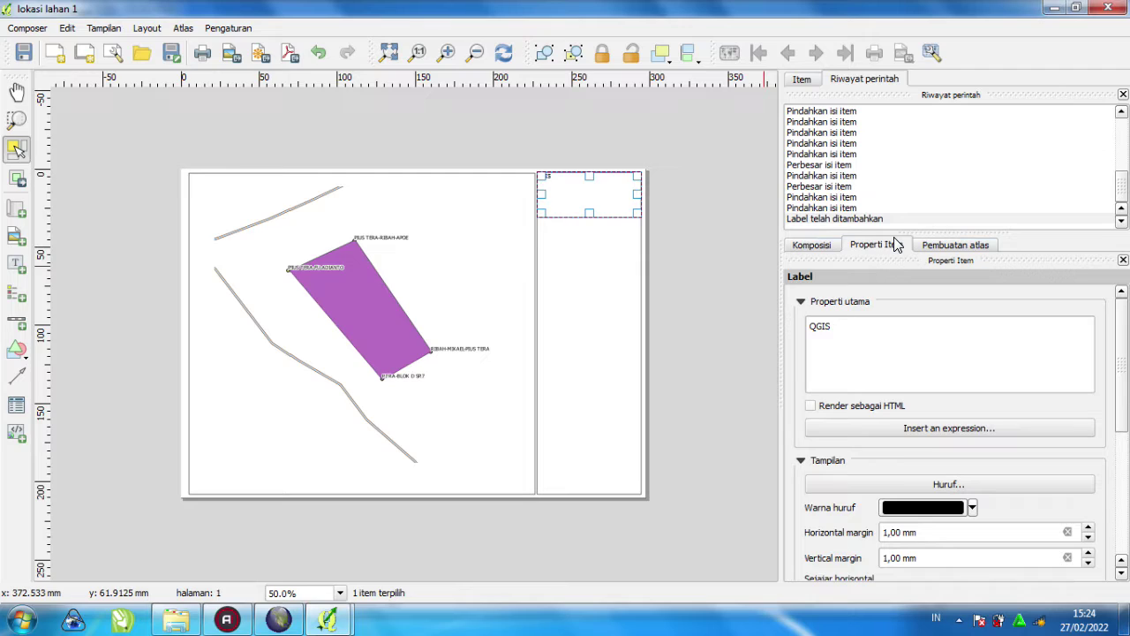
pyautogui.click(854, 328)
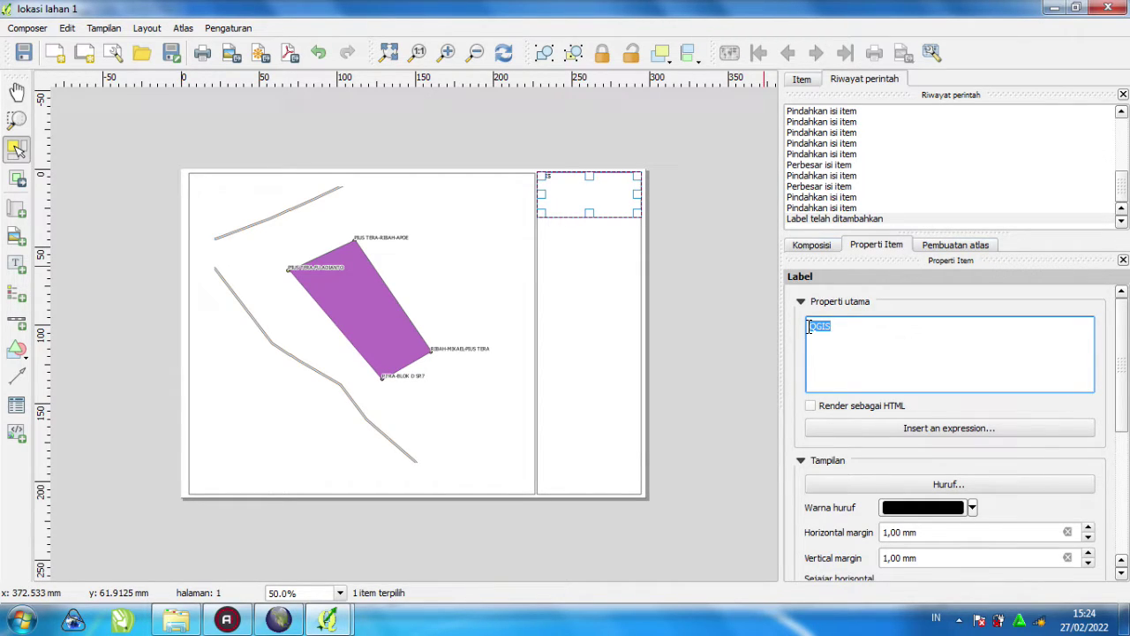
pyautogui.write('p')
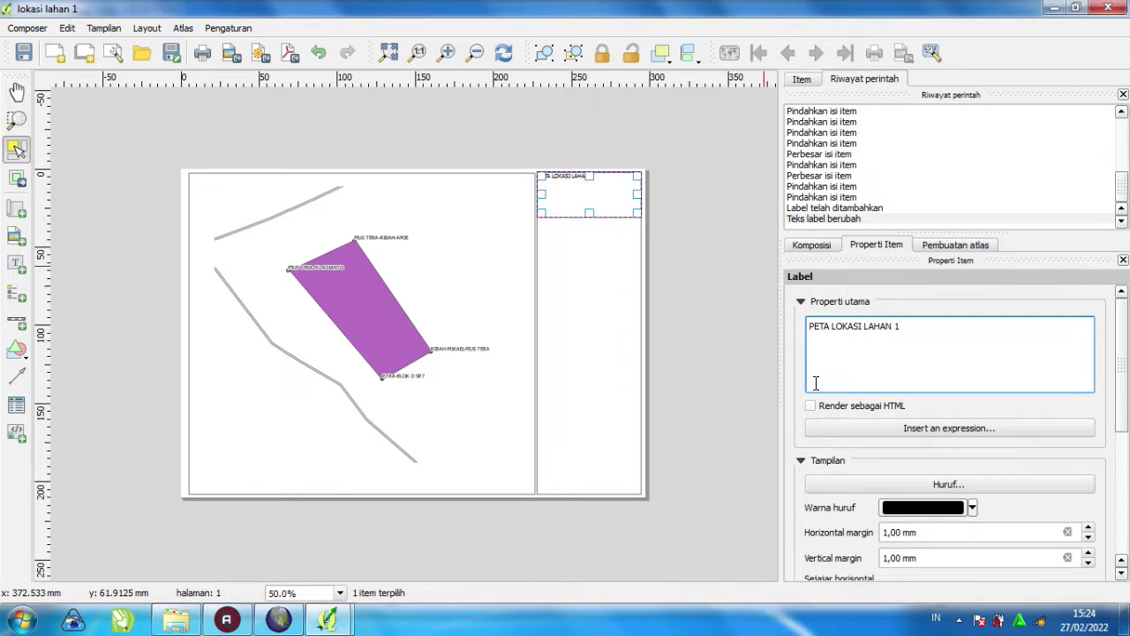
# - Set the title label's text alignment to centre horizontally and top vertically
pyautogui.scroll(-2, 1077, 328)
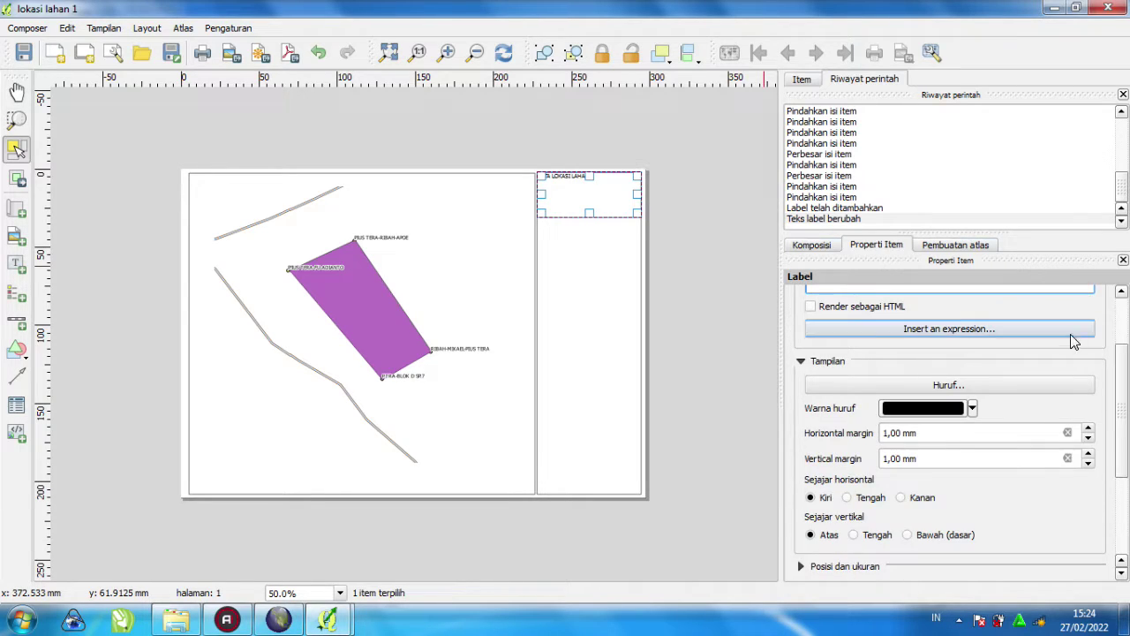
pyautogui.scroll(2, 1063, 351)
pyautogui.doubleClick(911, 342)
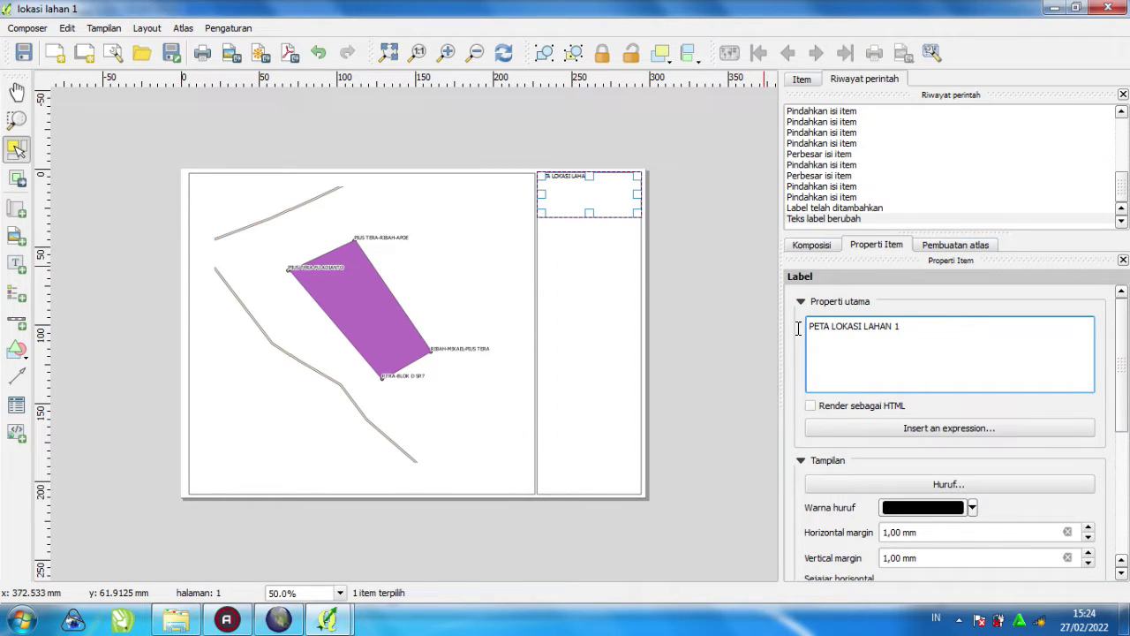
pyautogui.hotkey('ctrl', 'a')
pyautogui.scroll(-1, 1126, 351)
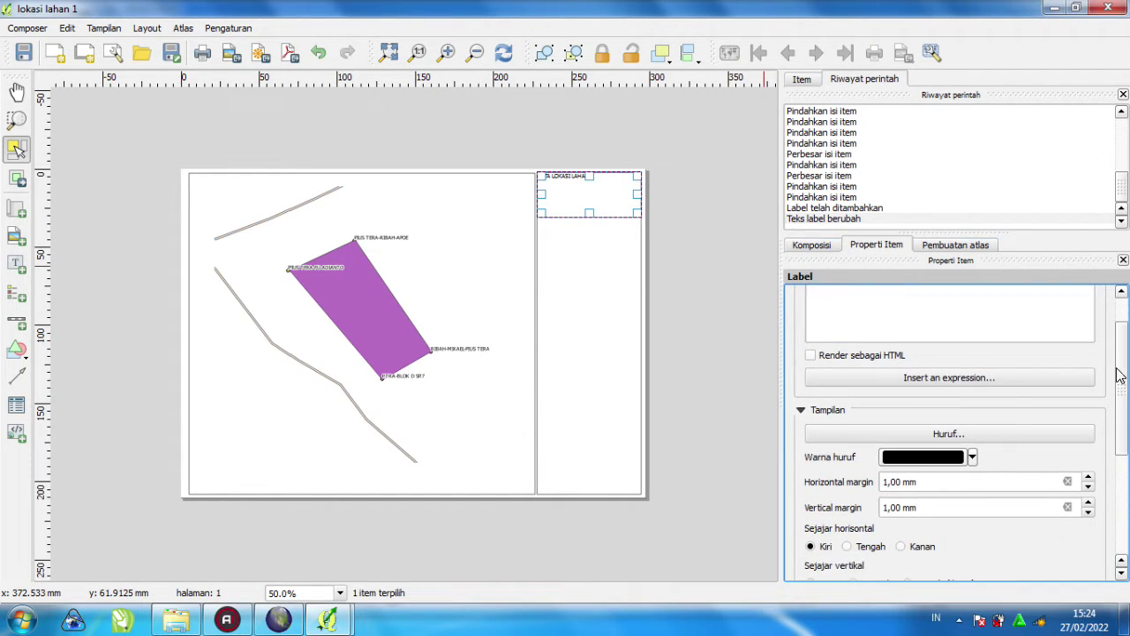
pyautogui.scroll(-2, 1030, 524)
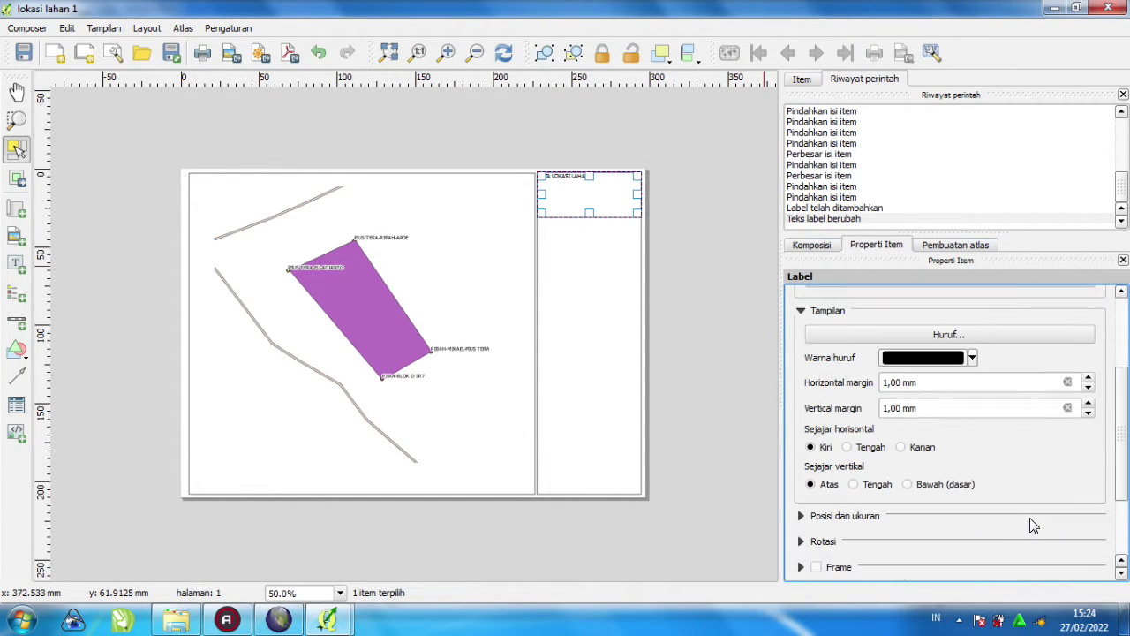
pyautogui.click(847, 447)
pyautogui.click(853, 484)
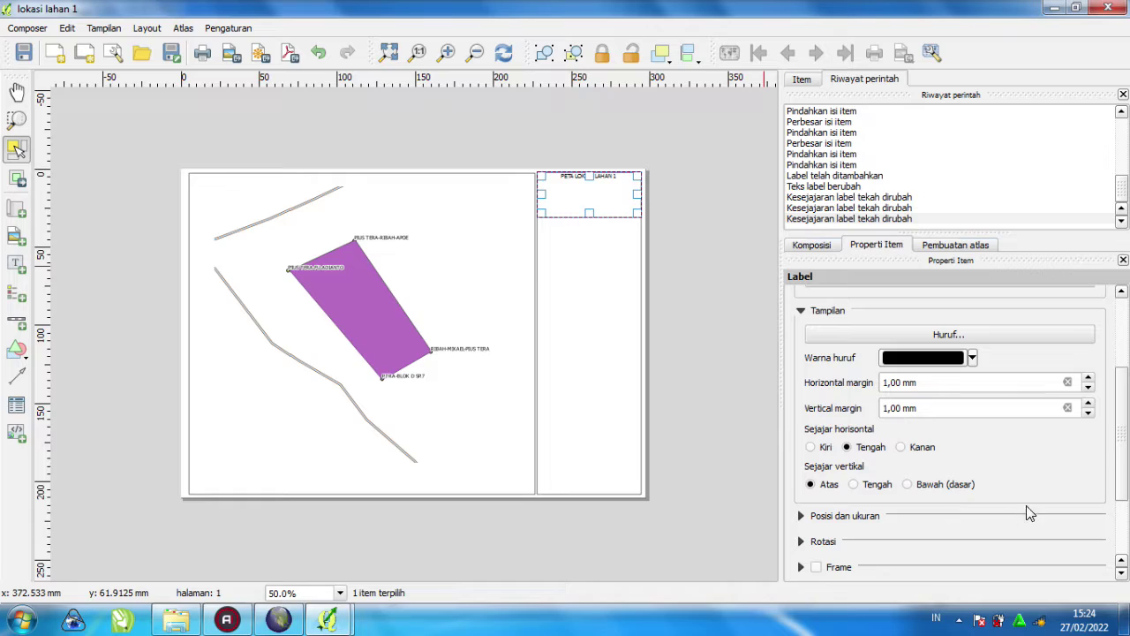
# - Expand the title label's position and size settings and set its X position to 225.542 mm
pyautogui.click(800, 516)
pyautogui.scroll(-3, 946, 508)
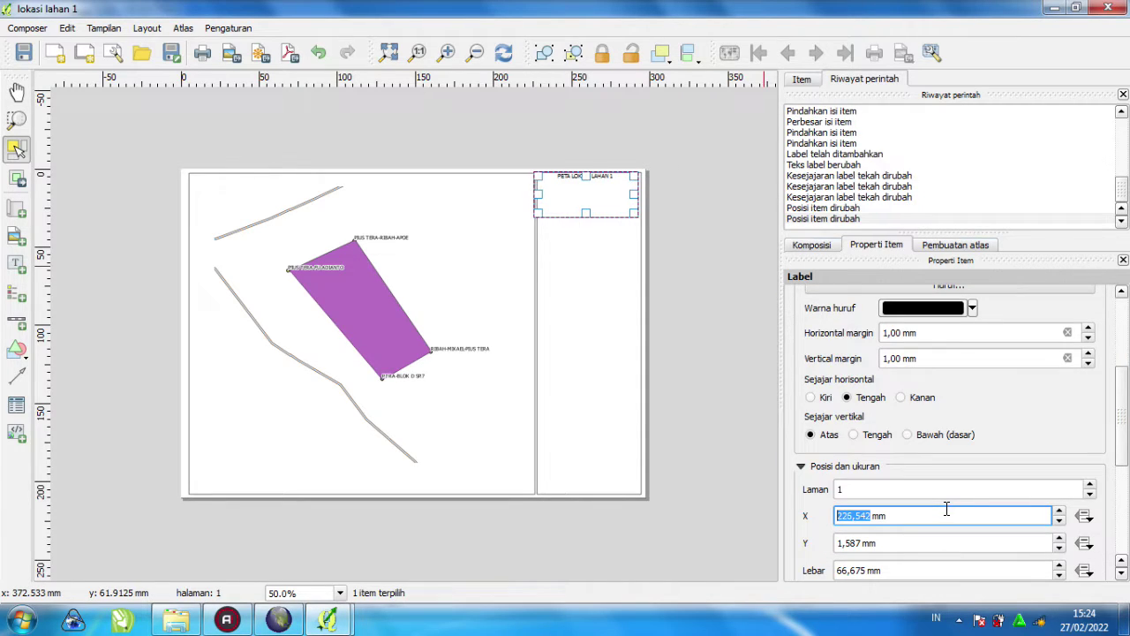
pyautogui.click(993, 413)
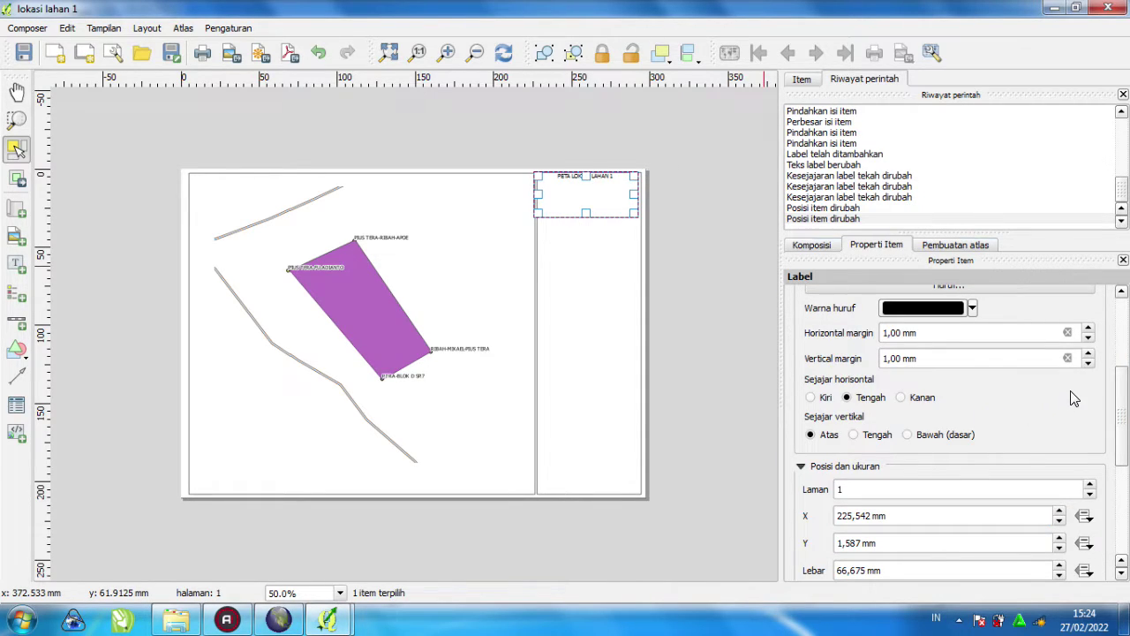
pyautogui.click(1116, 405)
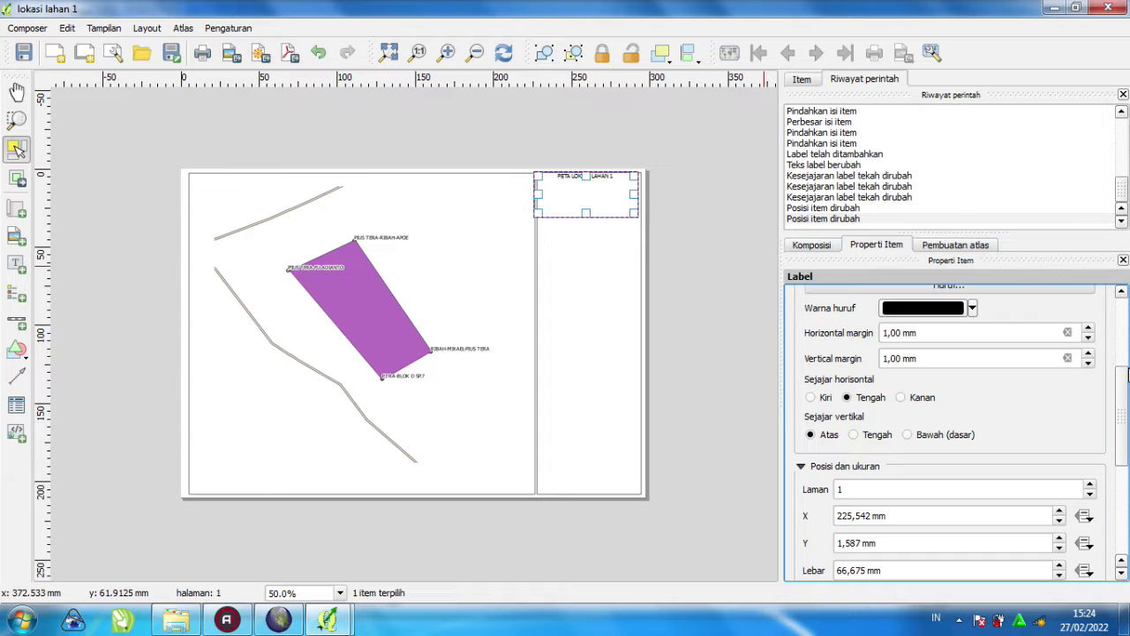
# - Set the title label's font to MS PGothic in bold style
pyautogui.scroll(5, 1121, 382)
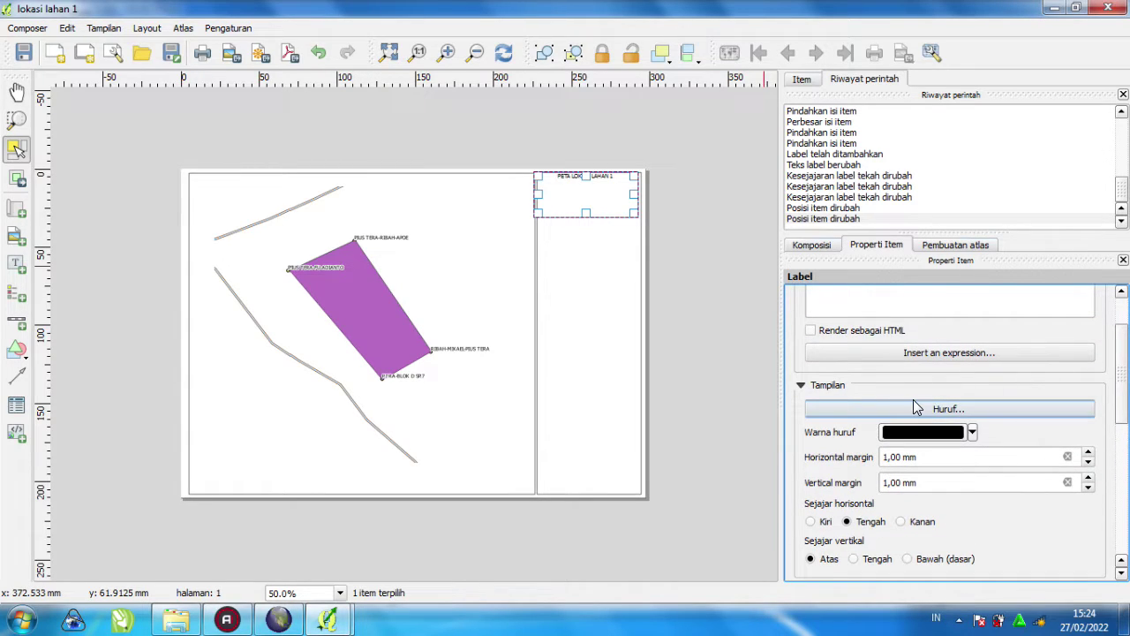
pyautogui.click(914, 410)
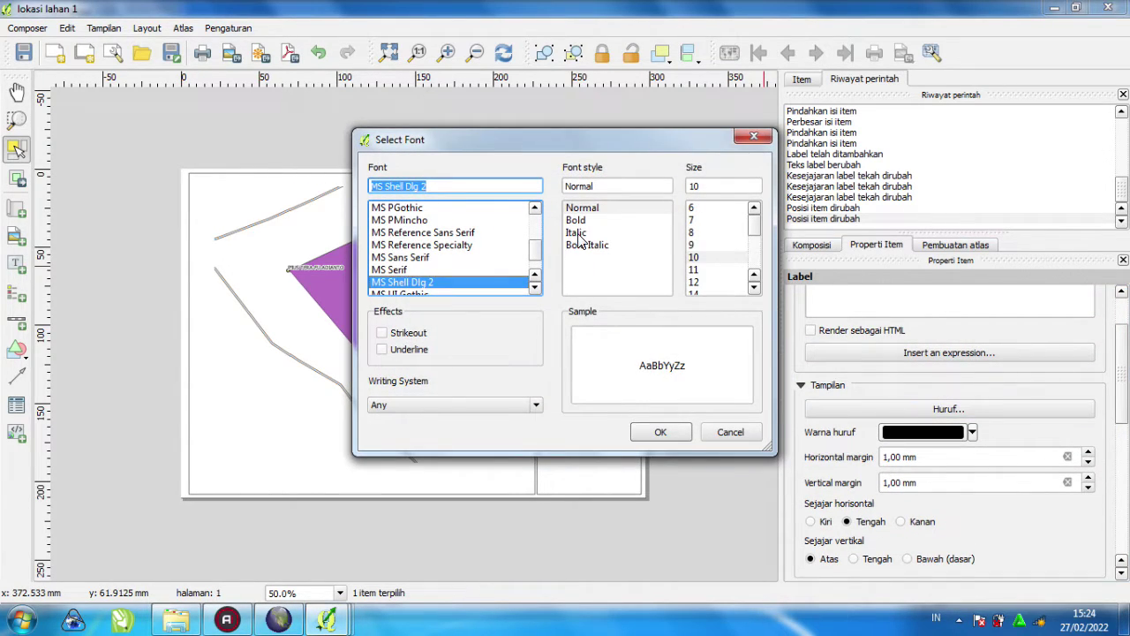
pyautogui.click(389, 208)
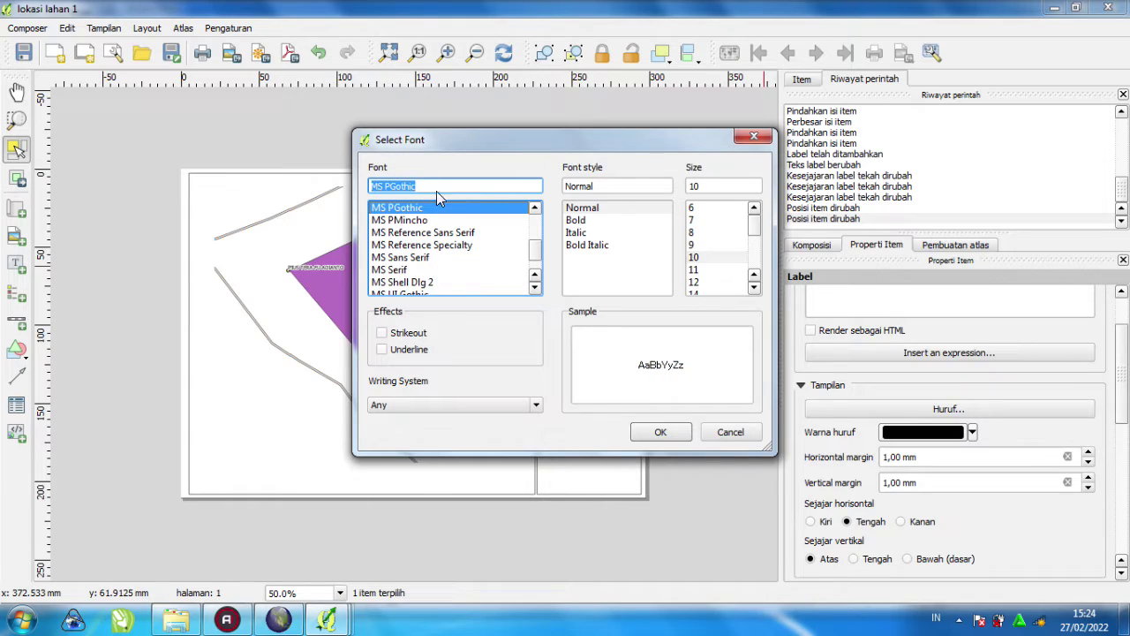
pyautogui.click(585, 221)
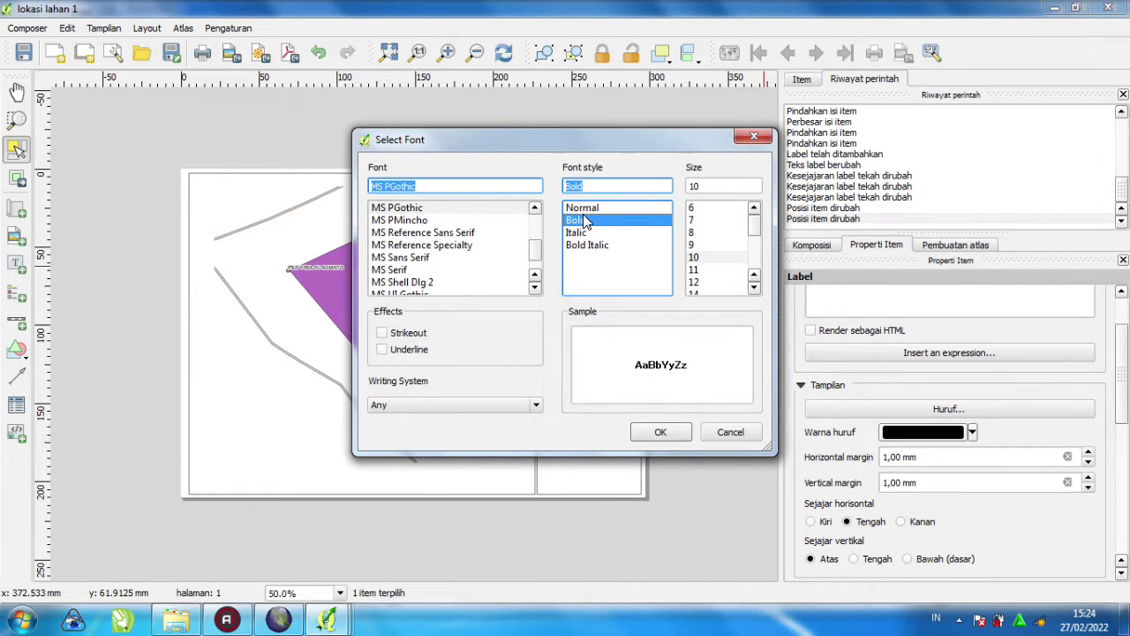
pyautogui.click(653, 430)
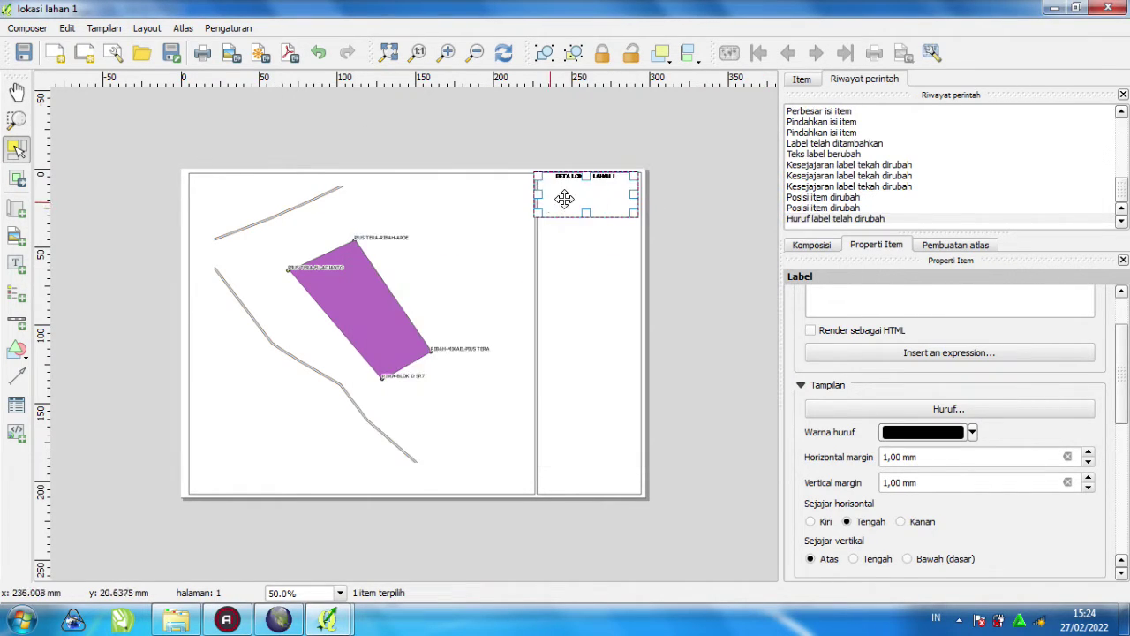
# - Resize the title label to about 69 x 9 mm and set its vertical alignment to centre (Tengah)
pyautogui.moveTo(1125, 413); pyautogui.dragTo(1125, 544)
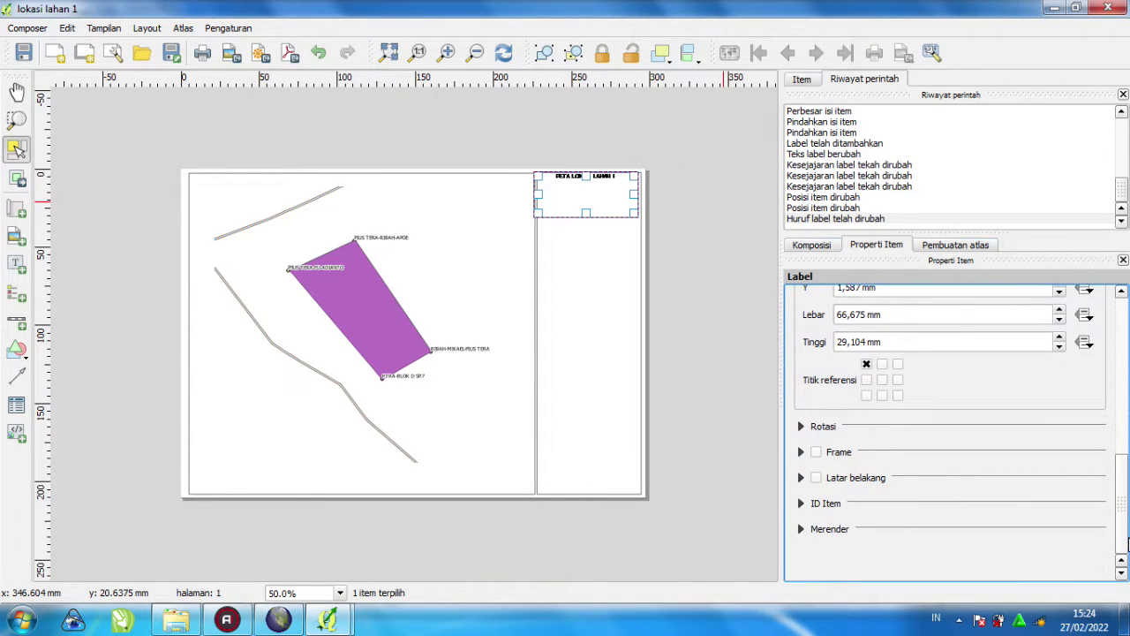
pyautogui.moveTo(586, 213)
pyautogui.mouseDown()
pyautogui.moveTo(587, 181)
pyautogui.moveTo(591, 233)
pyautogui.mouseUp()
pyautogui.moveTo(642, 205); pyautogui.dragTo(646, 204)
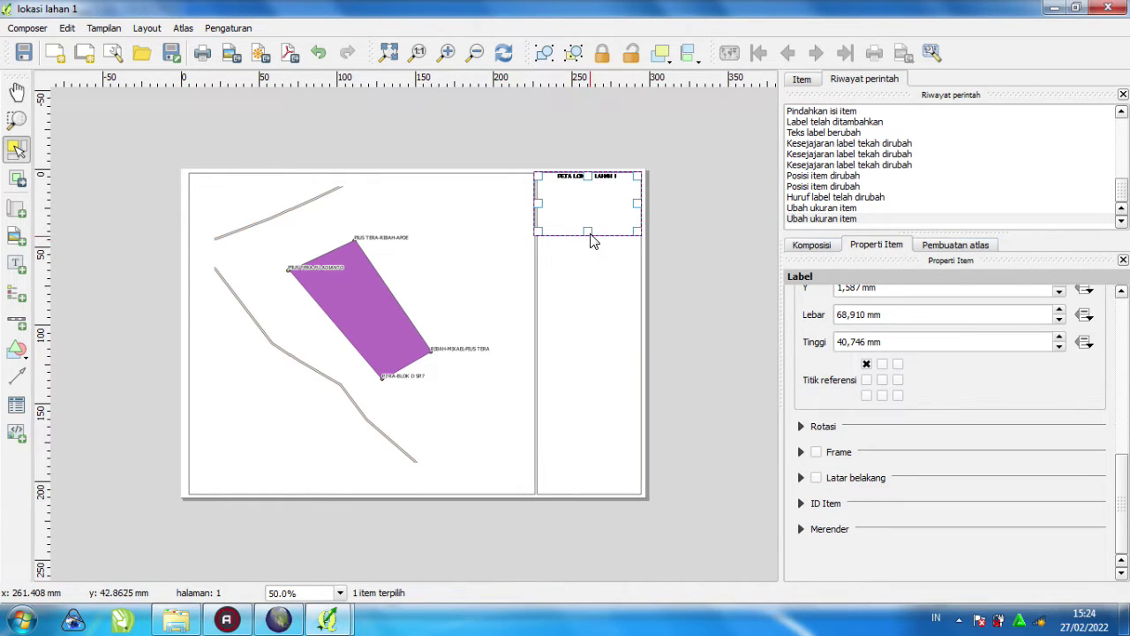
pyautogui.moveTo(590, 231); pyautogui.dragTo(607, 180)
pyautogui.click(601, 177)
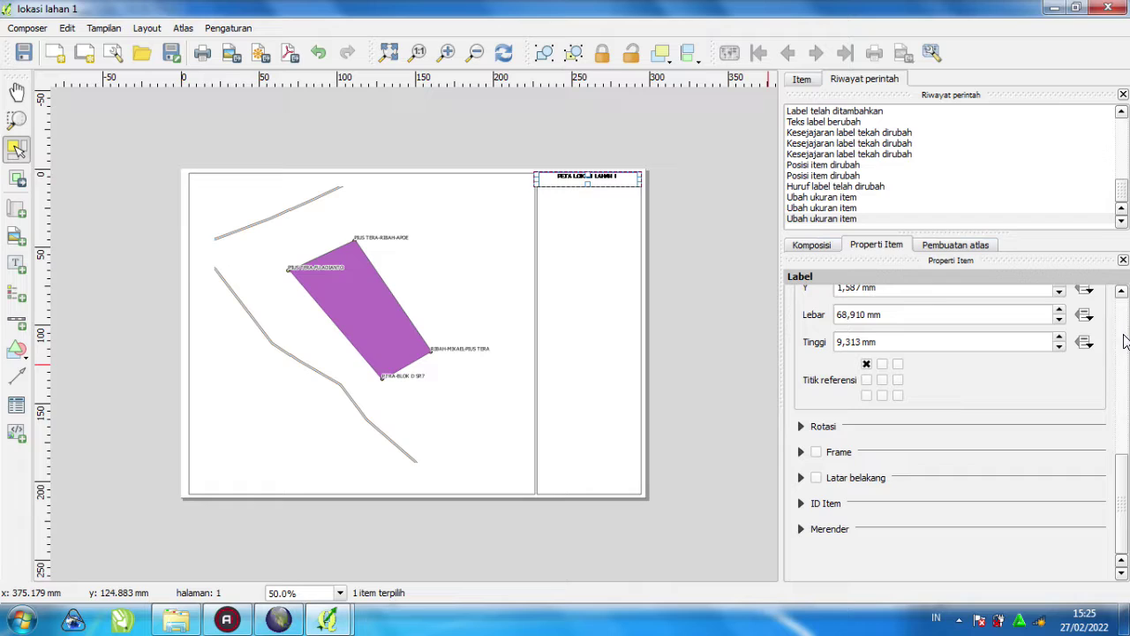
pyautogui.moveTo(1126, 475); pyautogui.dragTo(1125, 401)
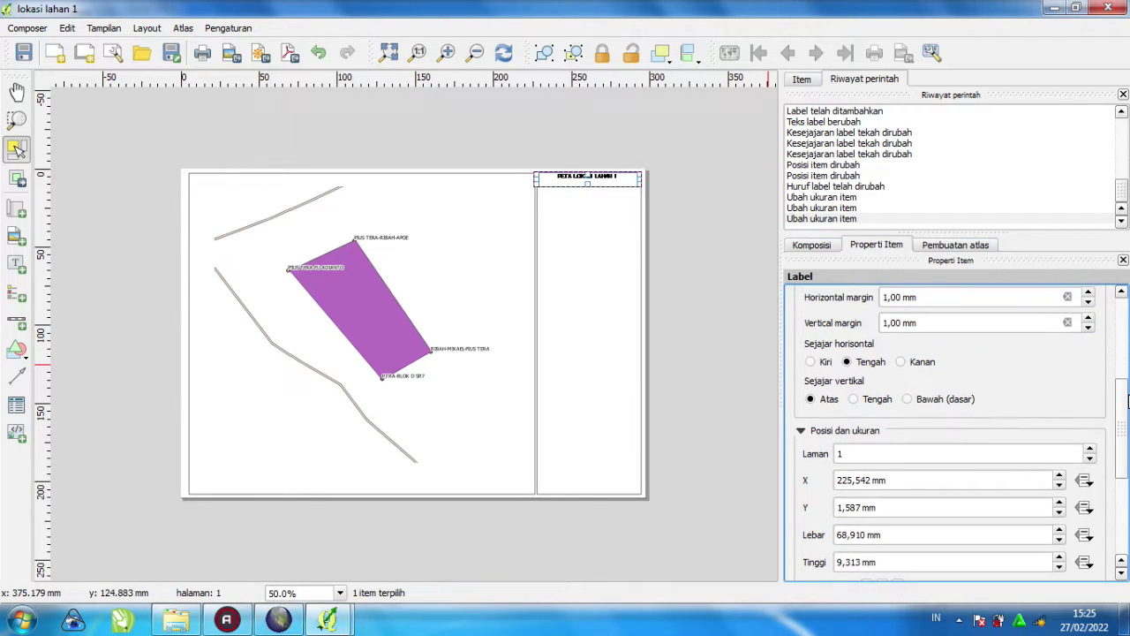
pyautogui.click(877, 399)
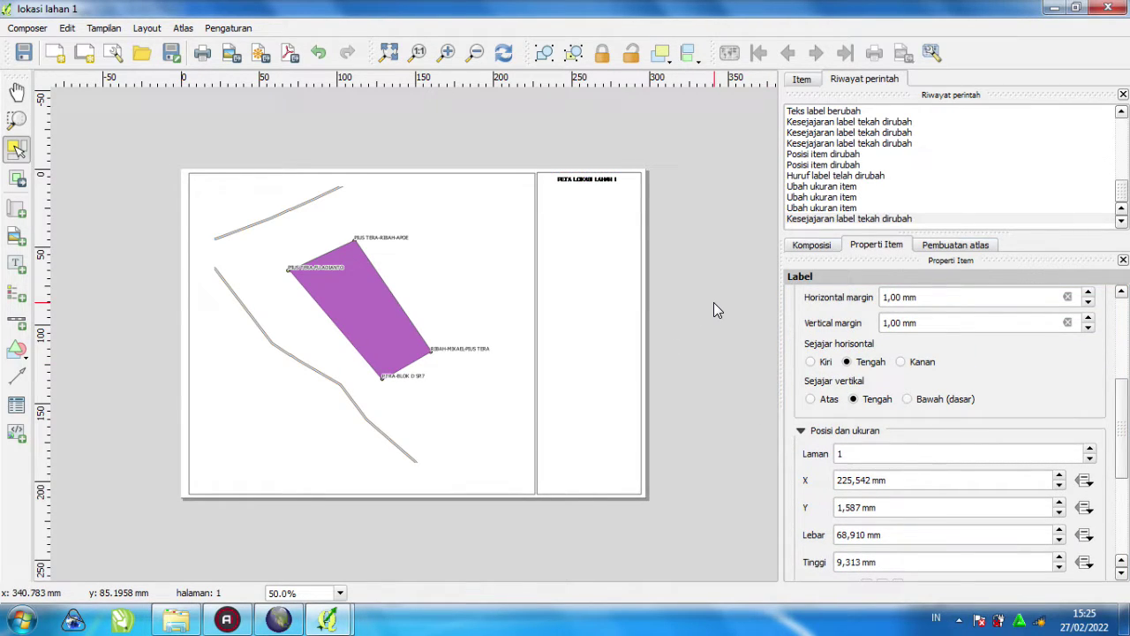
# - Add a scale bar below the title in the side panel and adjust its position and size
pyautogui.scroll(-2, 690, 198)
pyautogui.scroll(3, 687, 201)
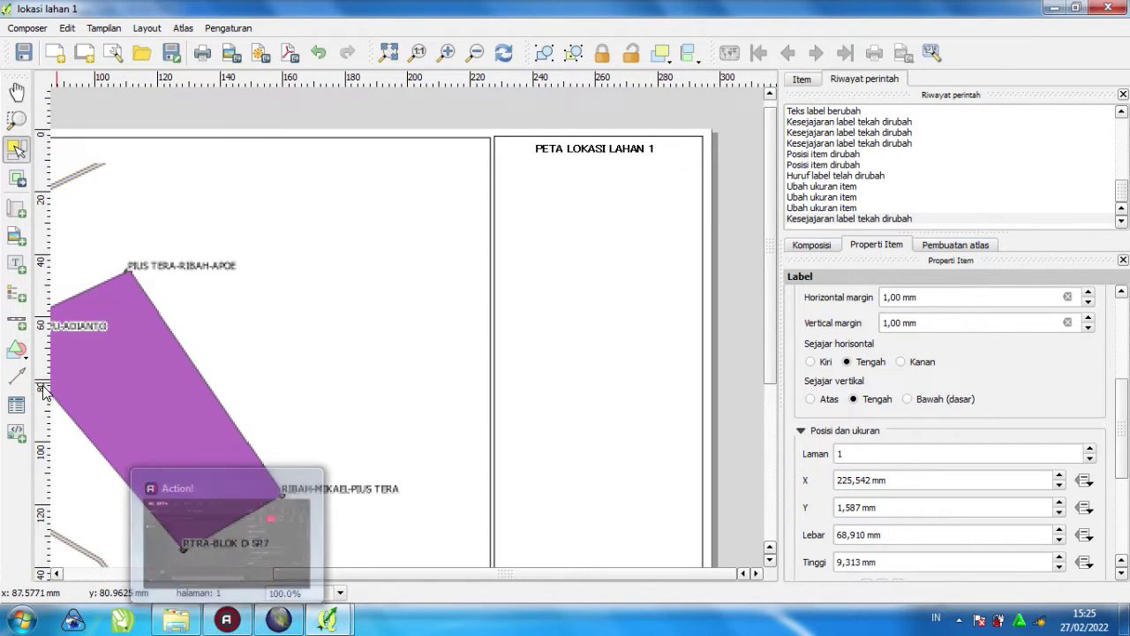
pyautogui.click(16, 324)
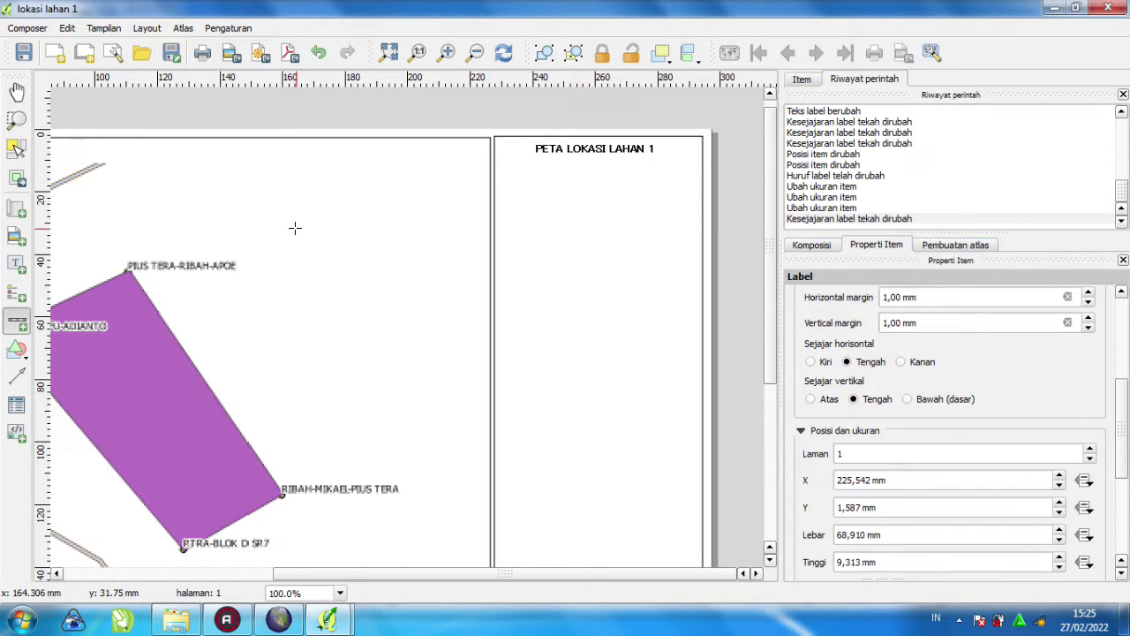
pyautogui.click(575, 194)
pyautogui.moveTo(681, 208); pyautogui.dragTo(579, 228)
pyautogui.moveTo(652, 232); pyautogui.dragTo(608, 232)
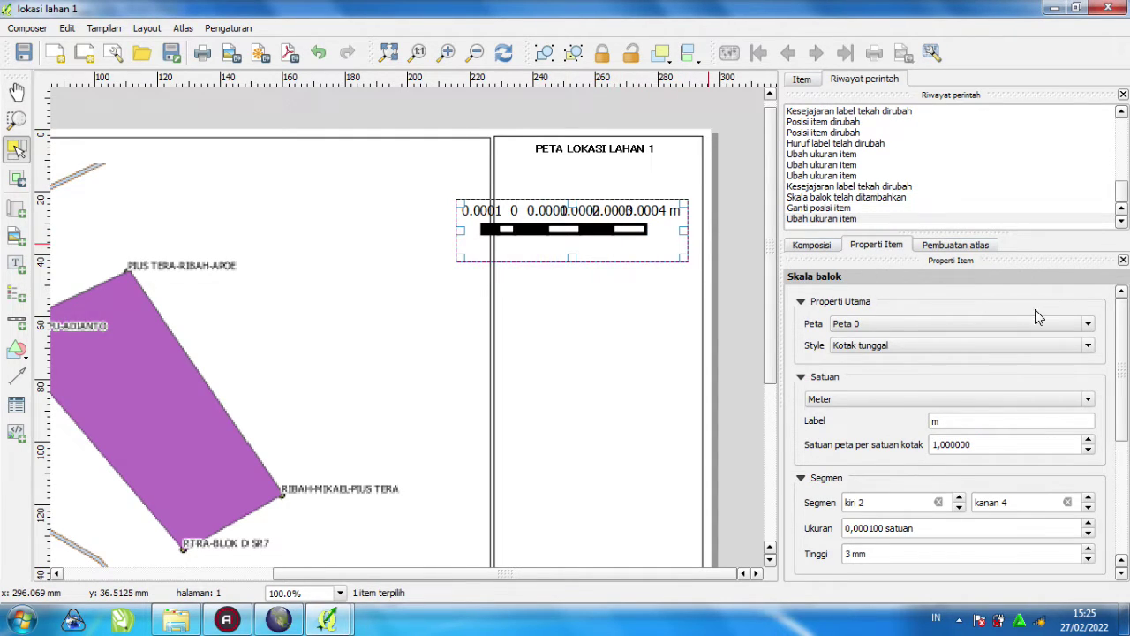
# - Change the scale bar's style to Numerik, shrink its box to about 21 x 9 mm and place it under the title
pyautogui.click(1030, 344)
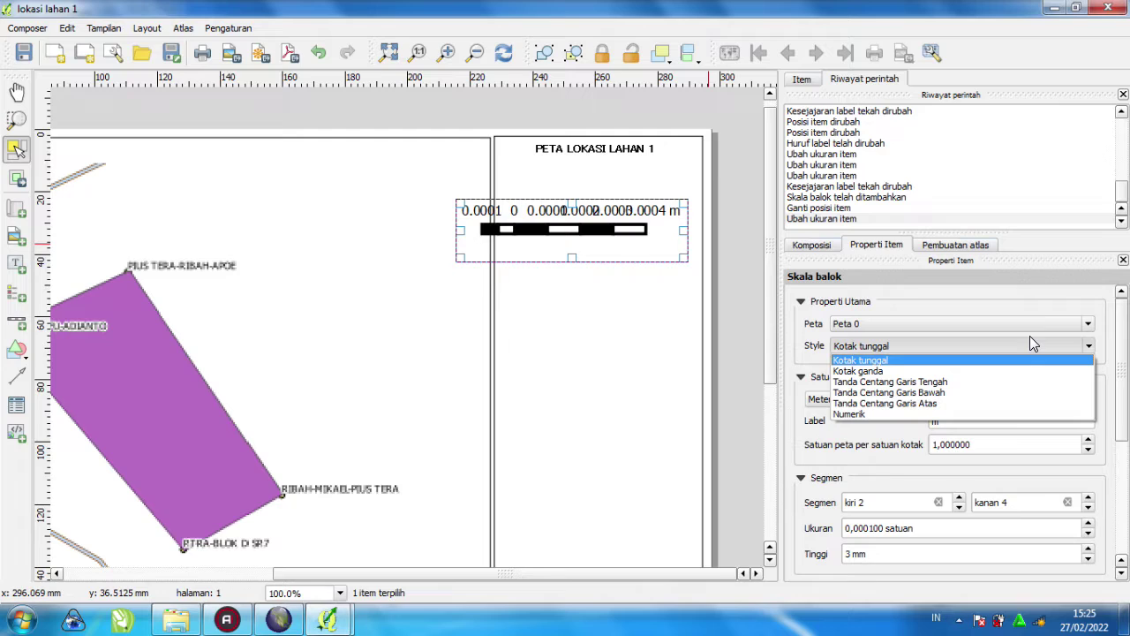
pyautogui.click(887, 415)
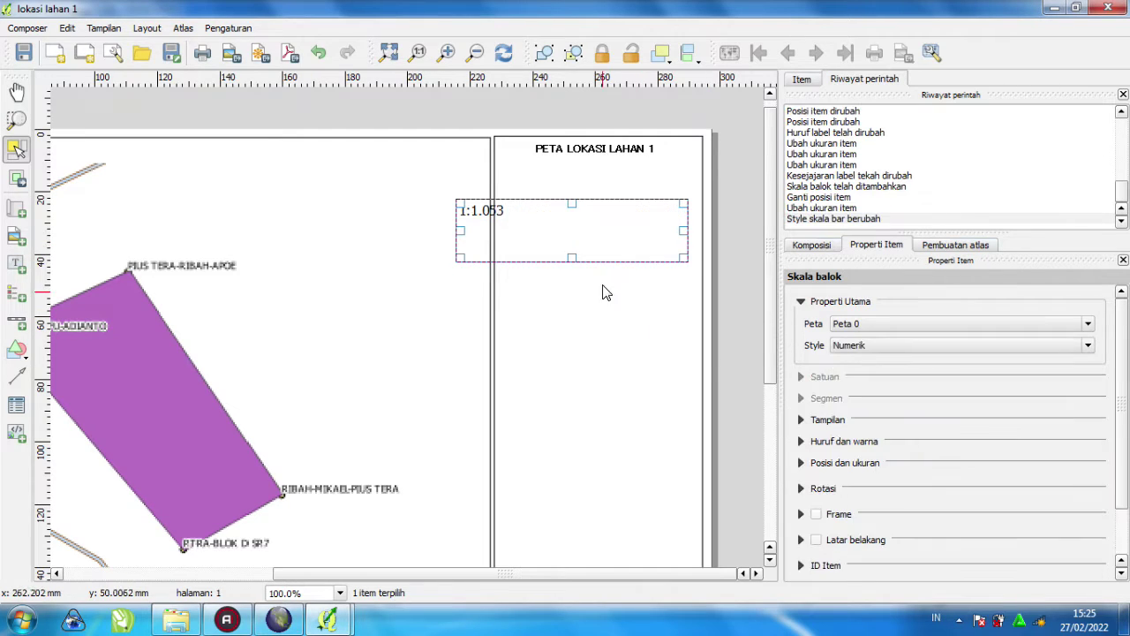
pyautogui.moveTo(592, 217); pyautogui.dragTo(616, 222)
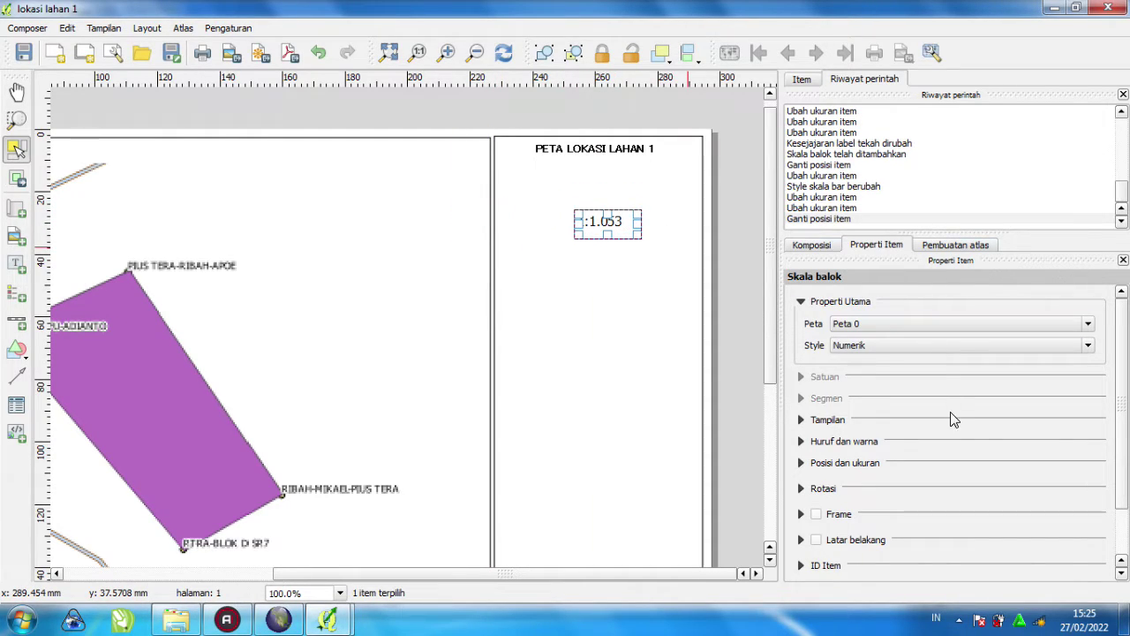
# - Expand and examine the numeric scale's appearance settings and its font and colour settings
pyautogui.moveTo(1121, 316); pyautogui.dragTo(1115, 382)
pyautogui.scroll(2, 1126, 352)
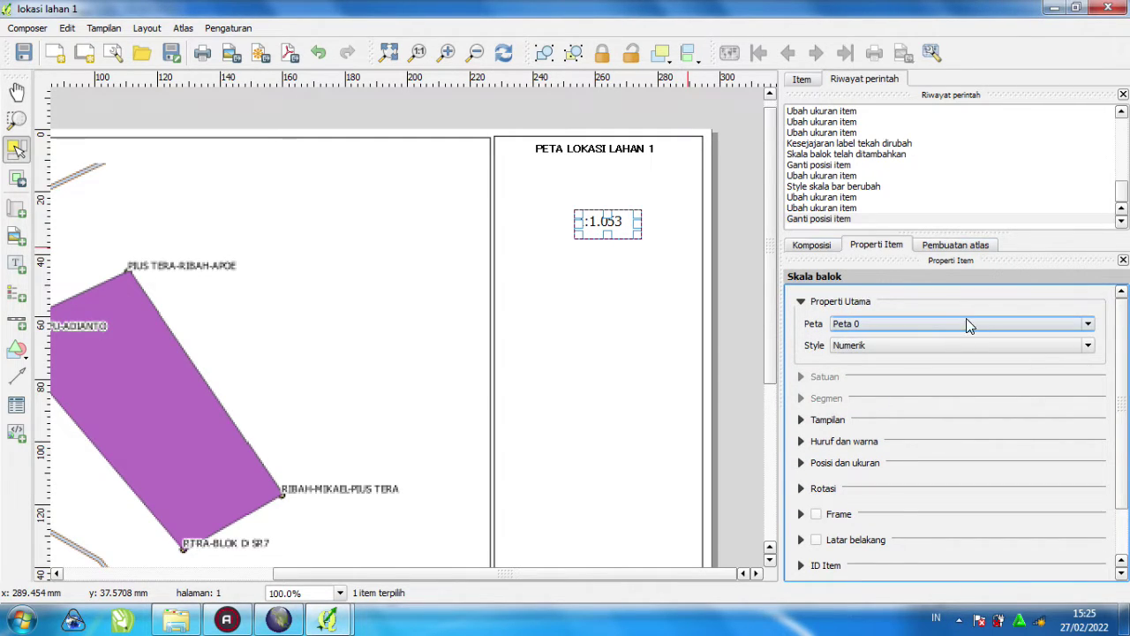
pyautogui.click(801, 421)
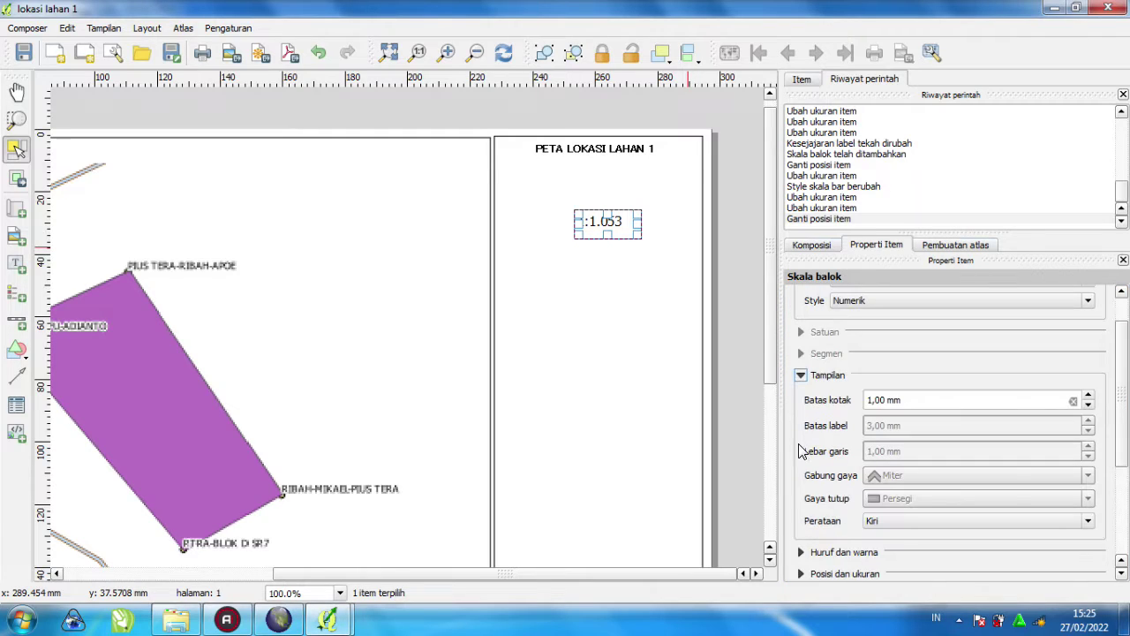
pyautogui.click(801, 553)
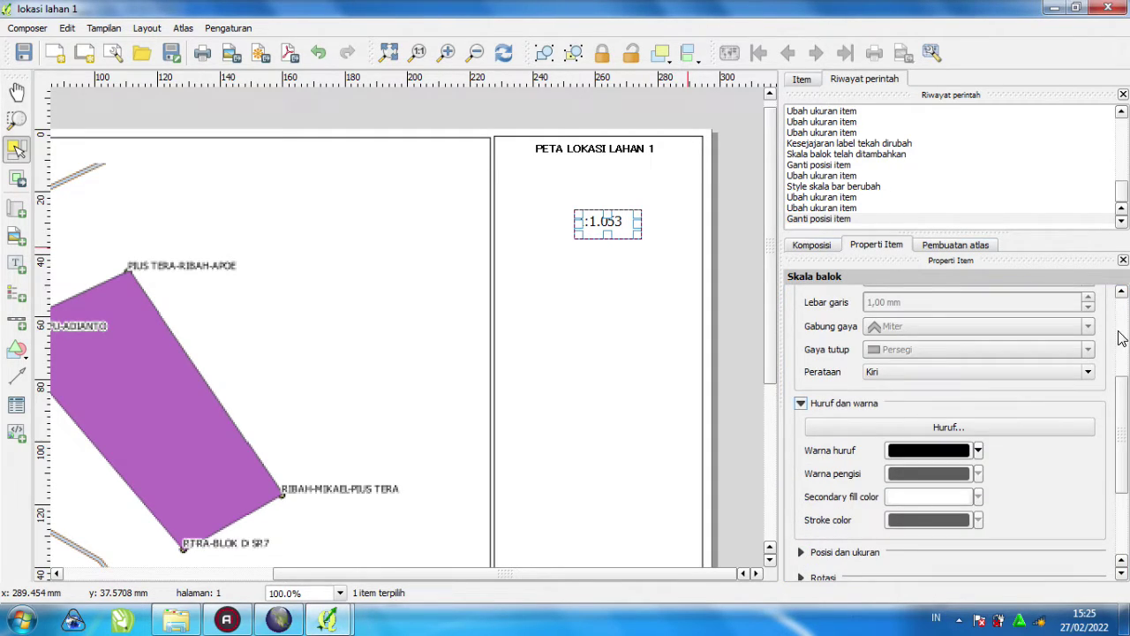
pyautogui.scroll(-3, 1119, 382)
pyautogui.scroll(4, 1121, 380)
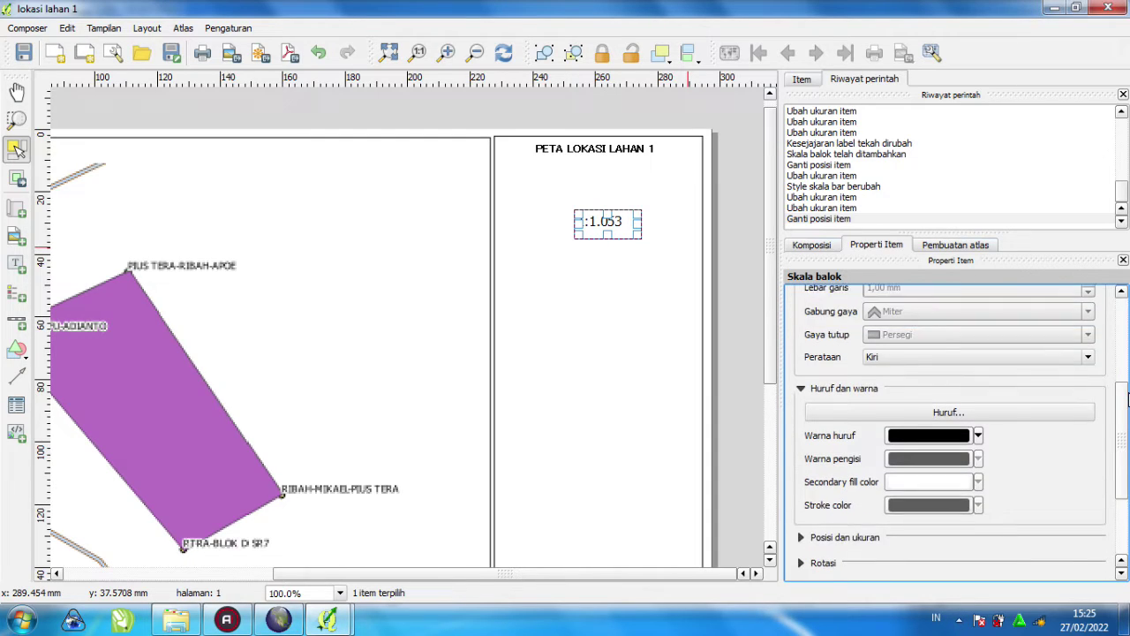
pyautogui.scroll(5, 1121, 380)
pyautogui.scroll(-8, 880, 458)
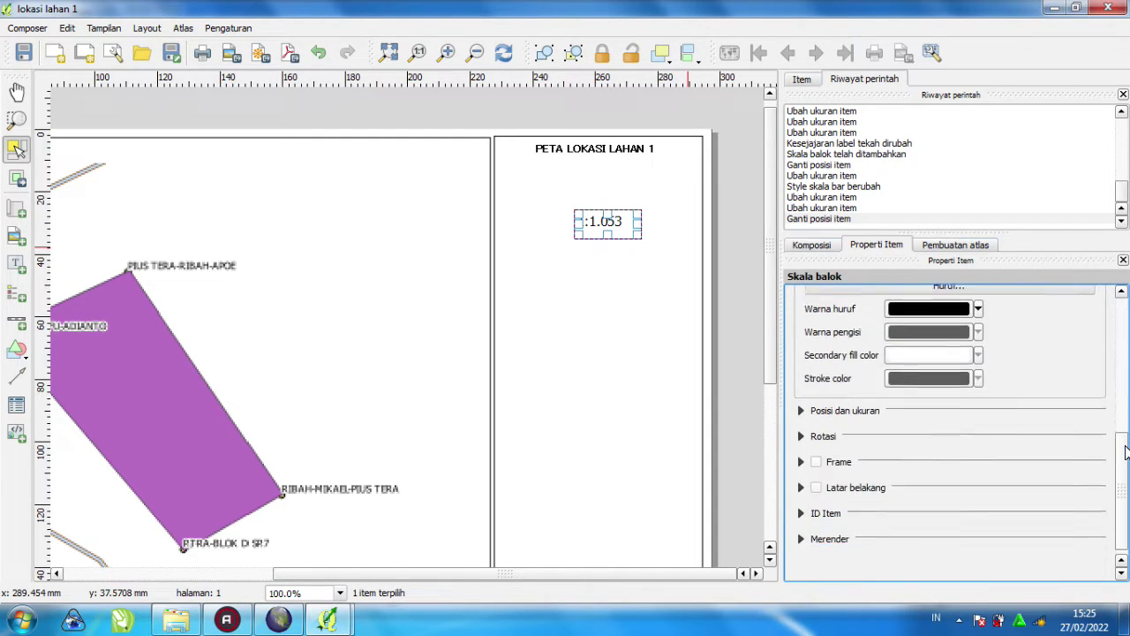
# - Expand the numeric scale's position and size settings and set its reference point to the centre
pyautogui.click(800, 402)
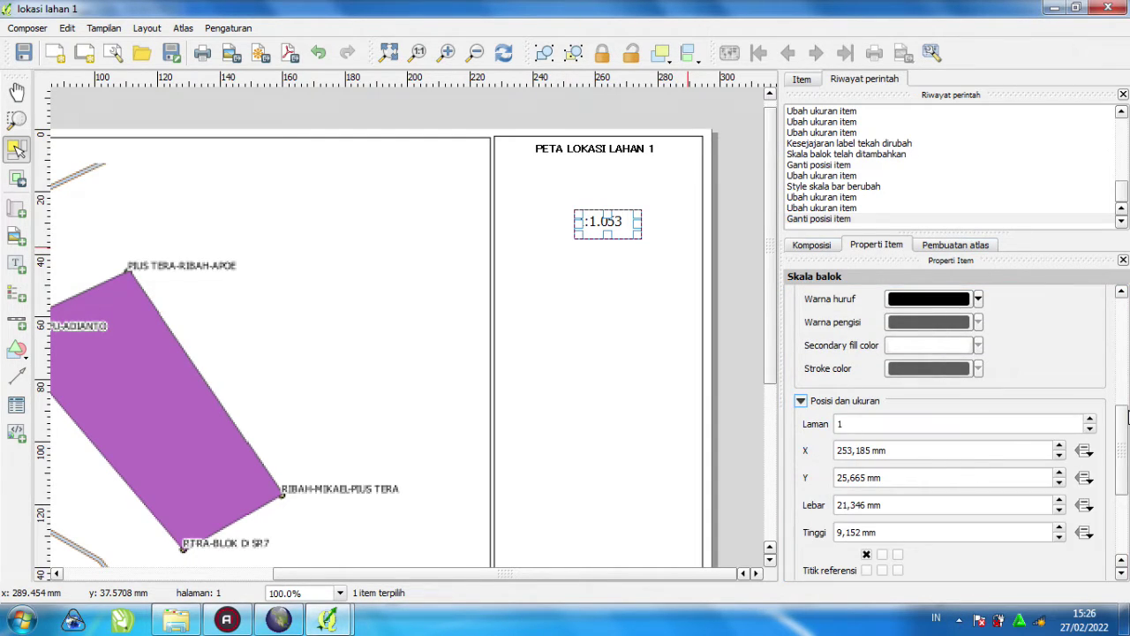
pyautogui.moveTo(1127, 421); pyautogui.dragTo(1127, 490)
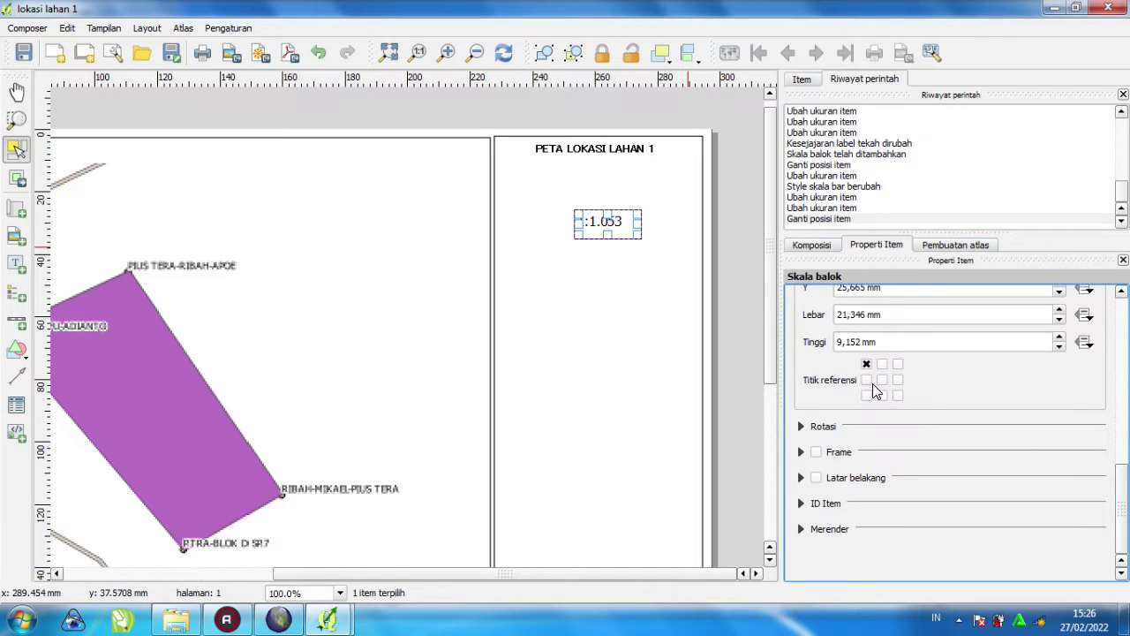
pyautogui.click(881, 380)
pyautogui.moveTo(1121, 490); pyautogui.dragTo(1126, 441)
pyautogui.click(653, 265)
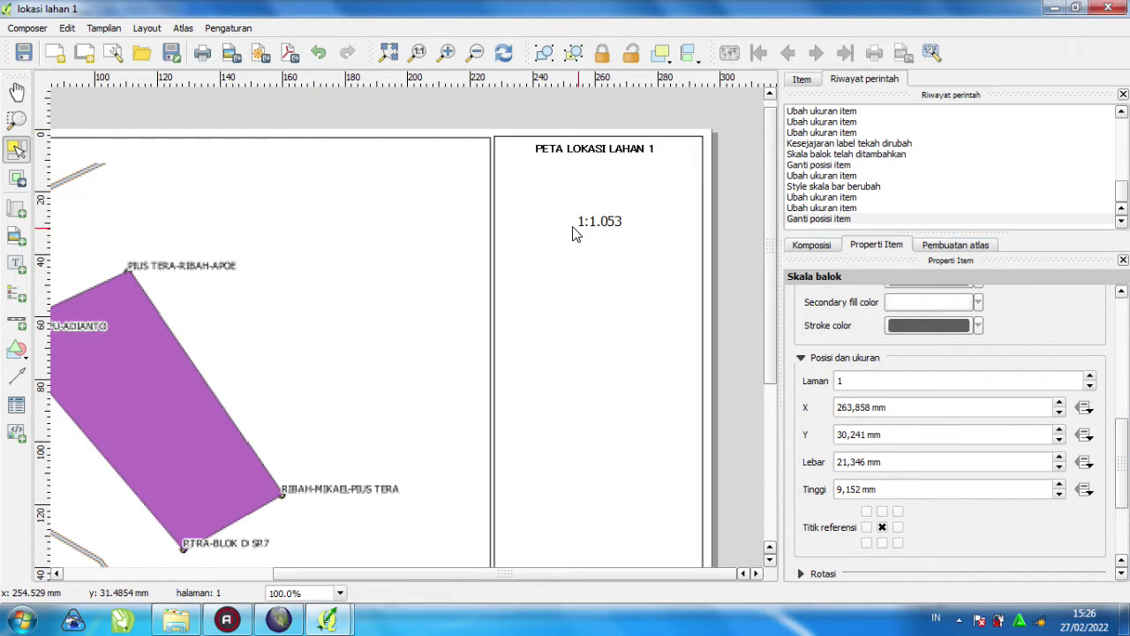
# - Examine the numeric scale's main, rotation and frame properties and the composition's page and grid settings
pyautogui.click(618, 221)
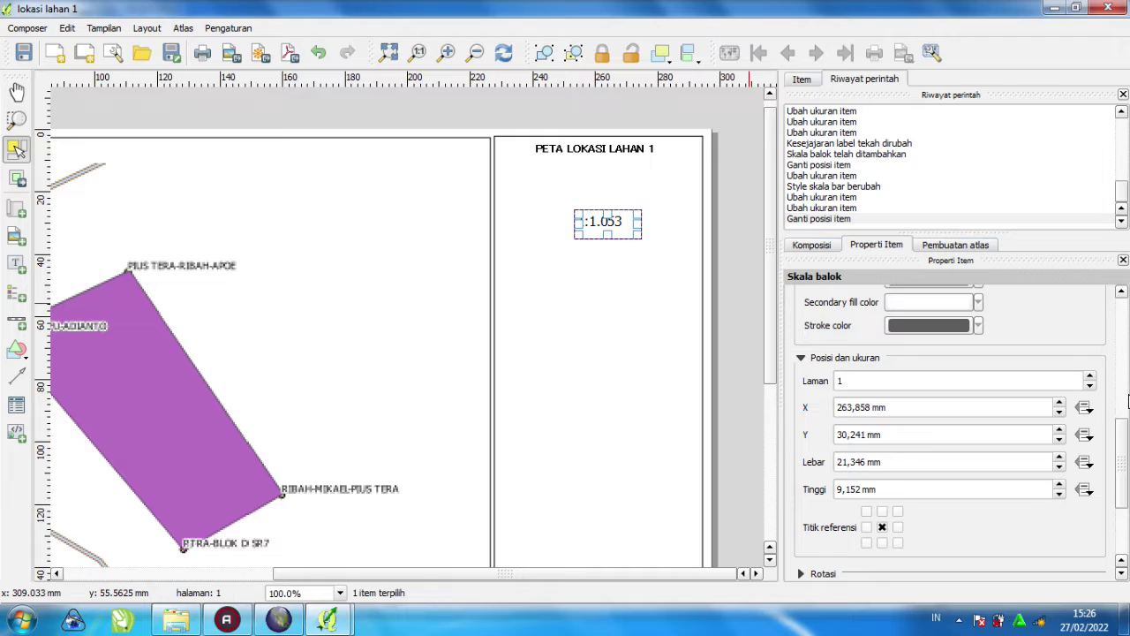
pyautogui.scroll(10, 1125, 402)
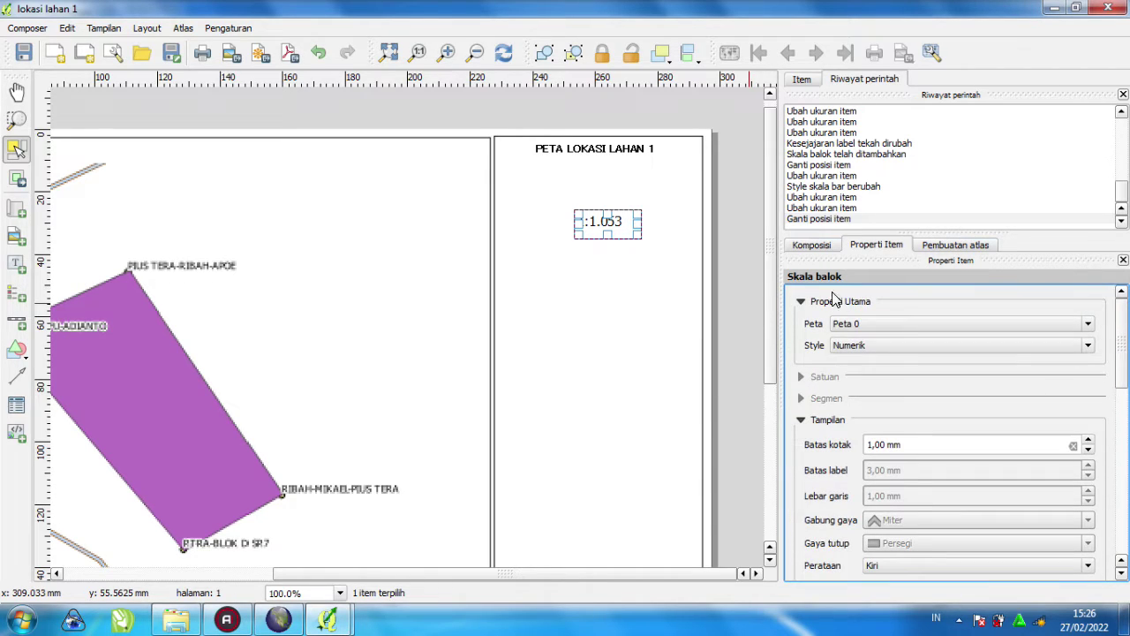
pyautogui.click(800, 302)
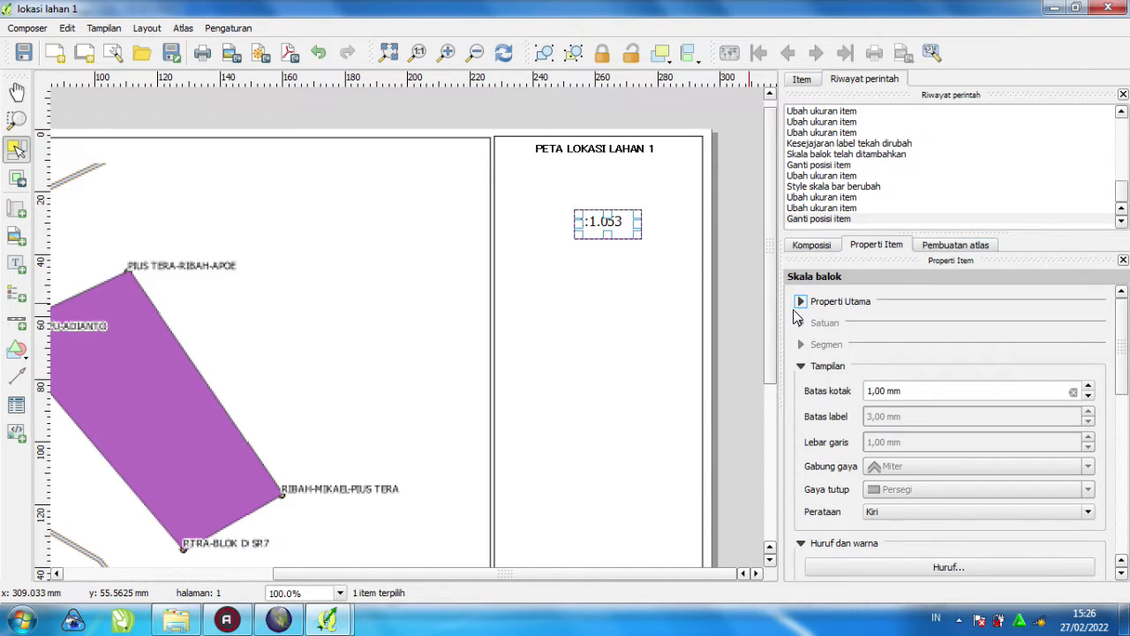
pyautogui.click(801, 302)
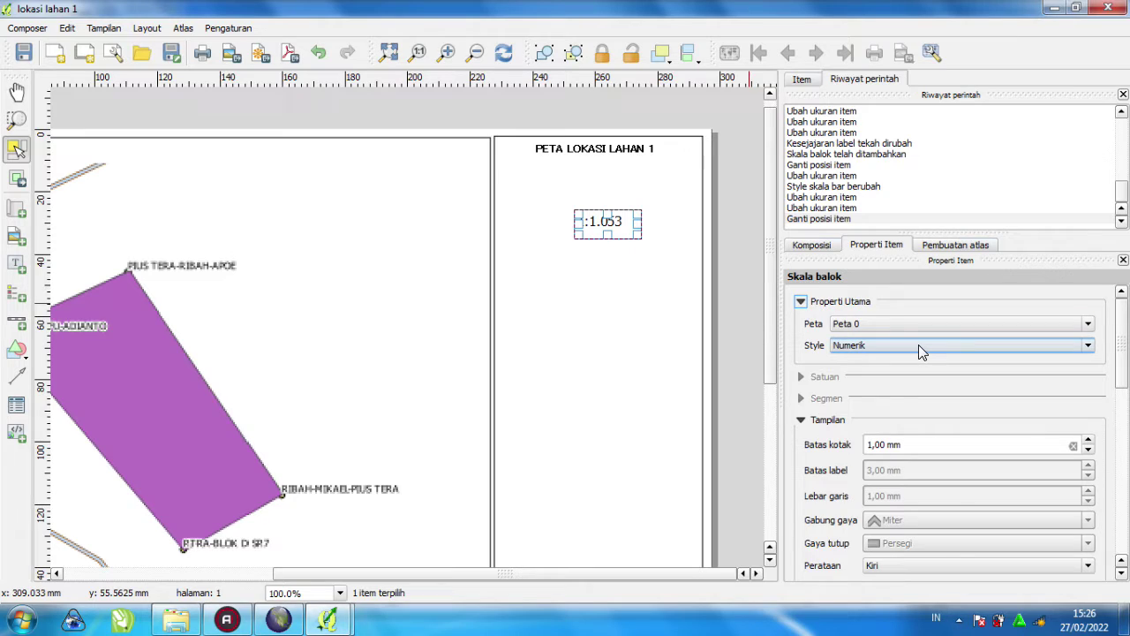
pyautogui.click(799, 247)
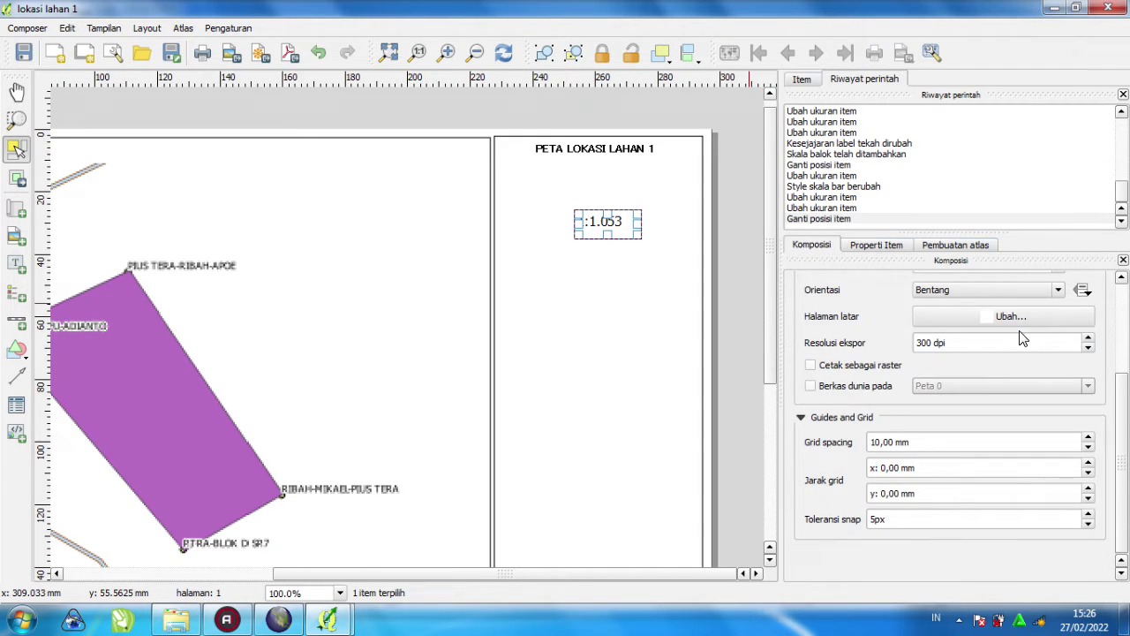
pyautogui.moveTo(1127, 395); pyautogui.dragTo(1122, 476)
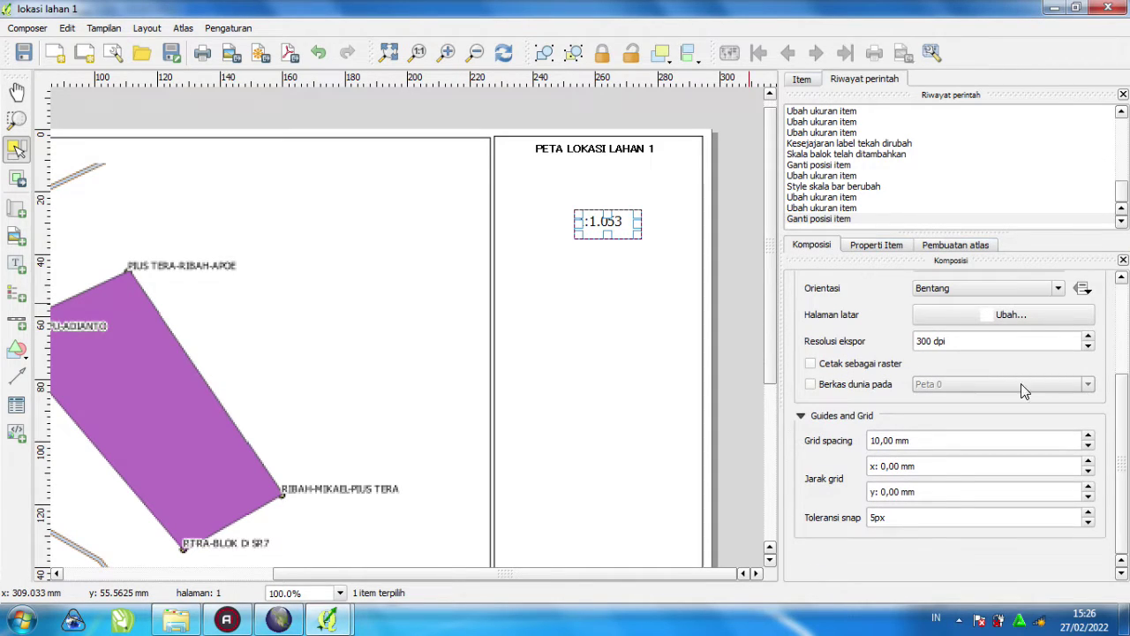
pyautogui.click(932, 251)
pyautogui.click(876, 246)
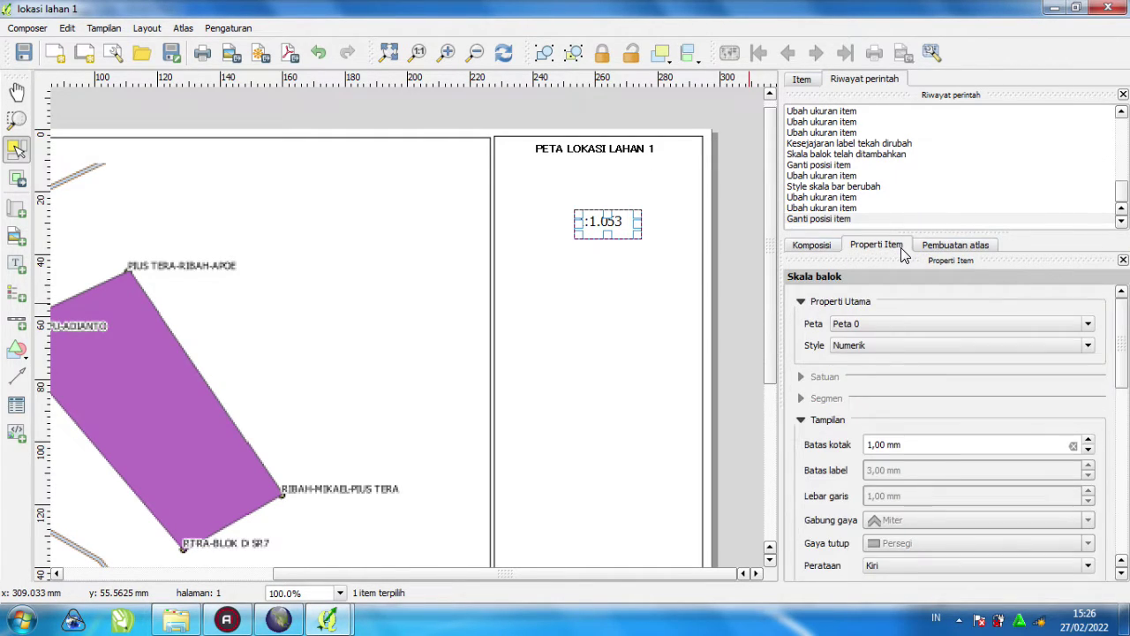
pyautogui.moveTo(1123, 350); pyautogui.dragTo(1123, 514)
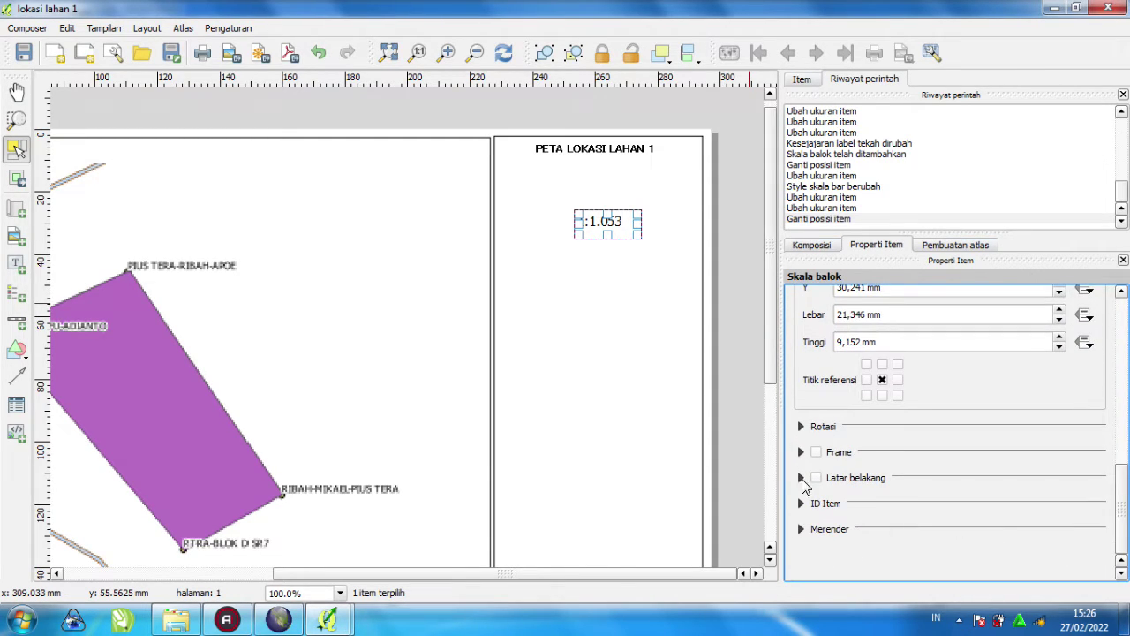
pyautogui.click(800, 428)
pyautogui.click(798, 430)
pyautogui.click(799, 452)
pyautogui.click(800, 452)
pyautogui.click(728, 310)
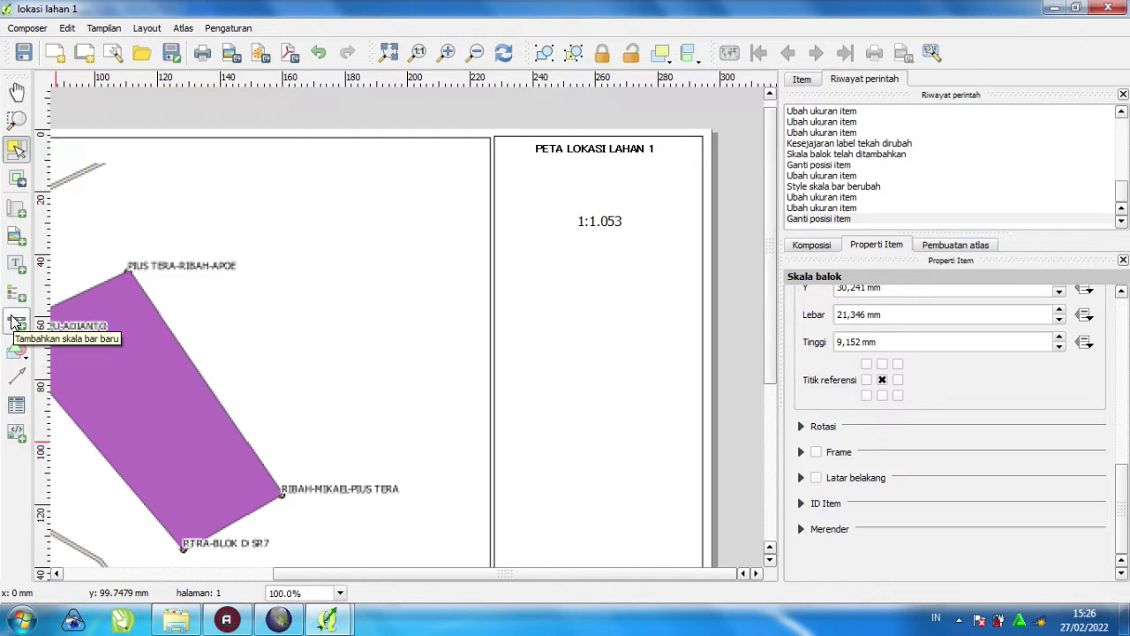
# - Add an image frame between the map title and the numeric scale and assign it the NorthArrow_02.svg symbol
pyautogui.click(21, 242)
pyautogui.moveTo(591, 171); pyautogui.dragTo(623, 206)
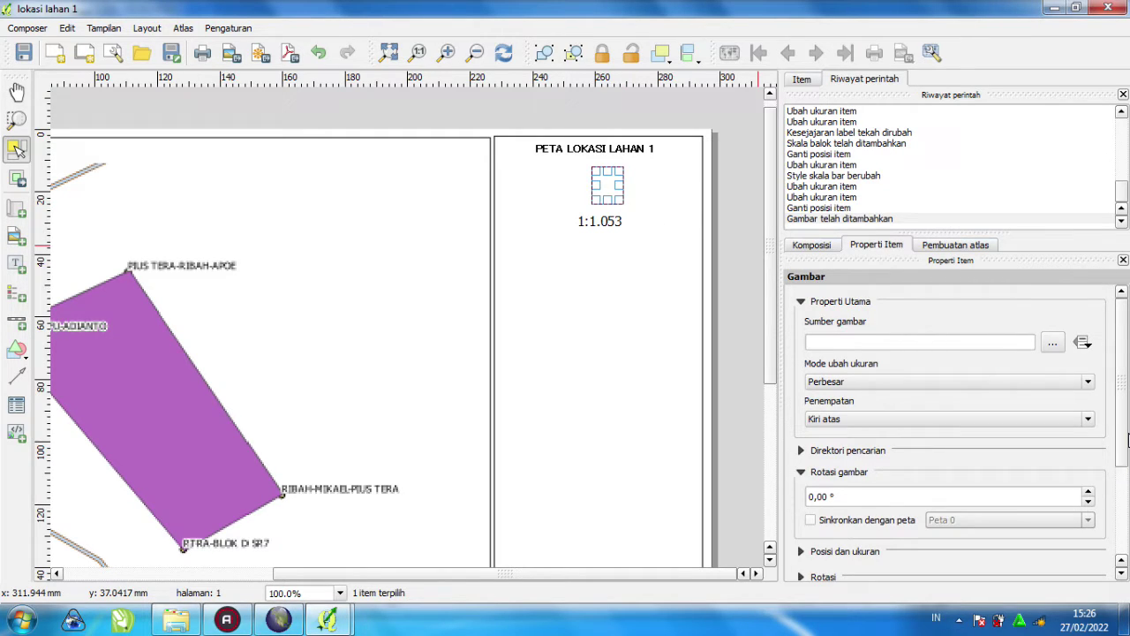
pyautogui.click(801, 450)
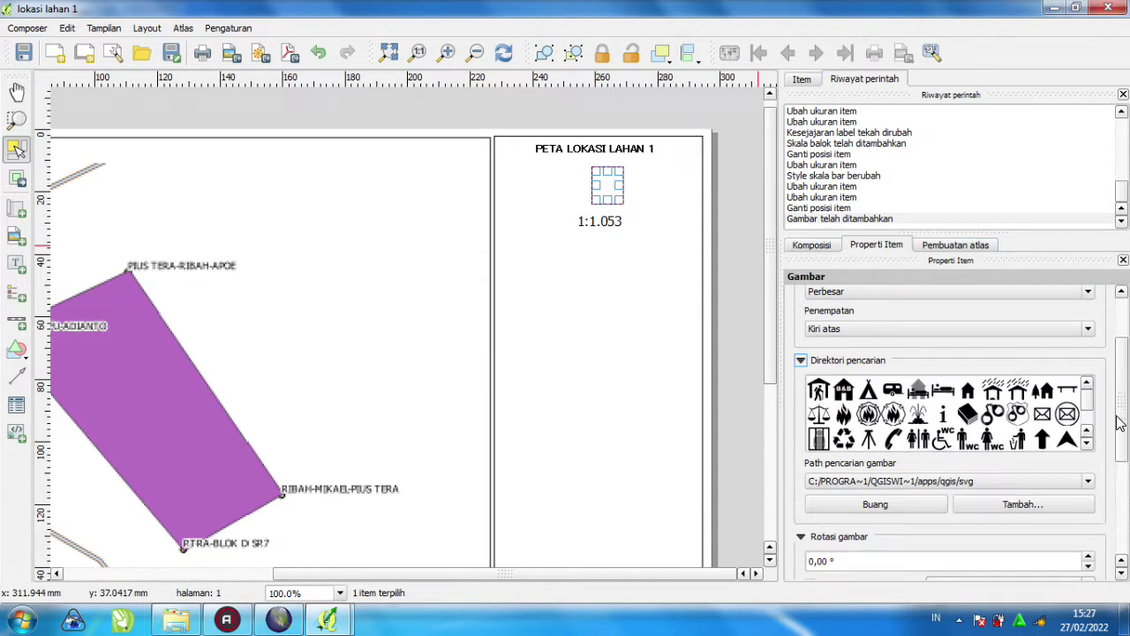
pyautogui.moveTo(1120, 426)
pyautogui.mouseDown()
pyautogui.moveTo(1117, 398)
pyautogui.moveTo(1115, 419)
pyautogui.mouseUp()
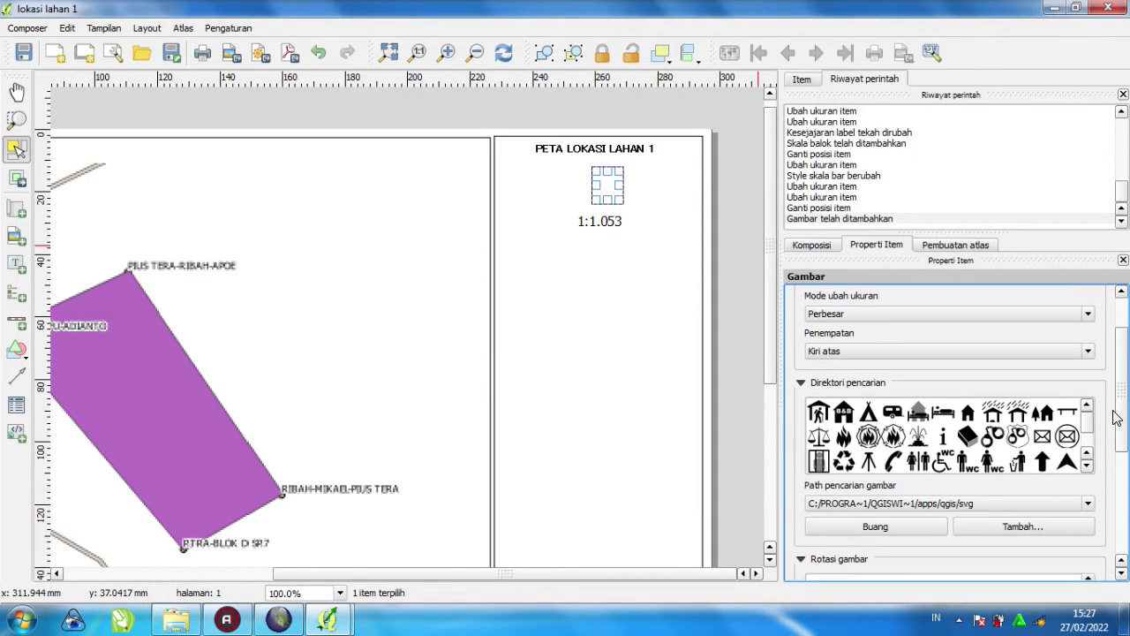
pyautogui.click(1087, 467)
pyautogui.click(1086, 468)
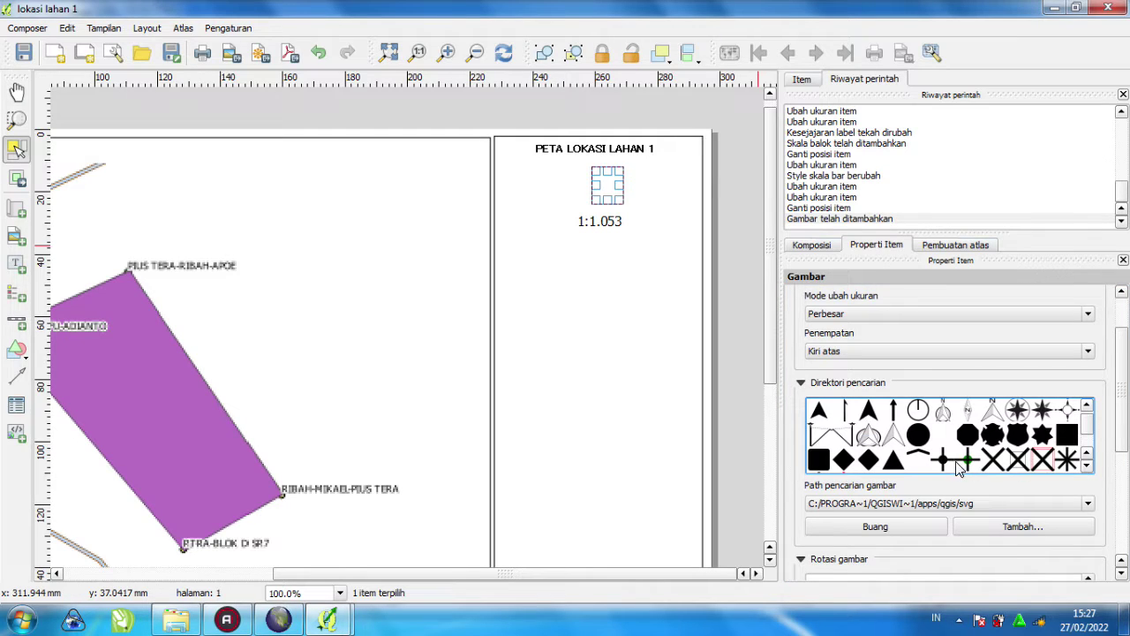
pyautogui.click(943, 413)
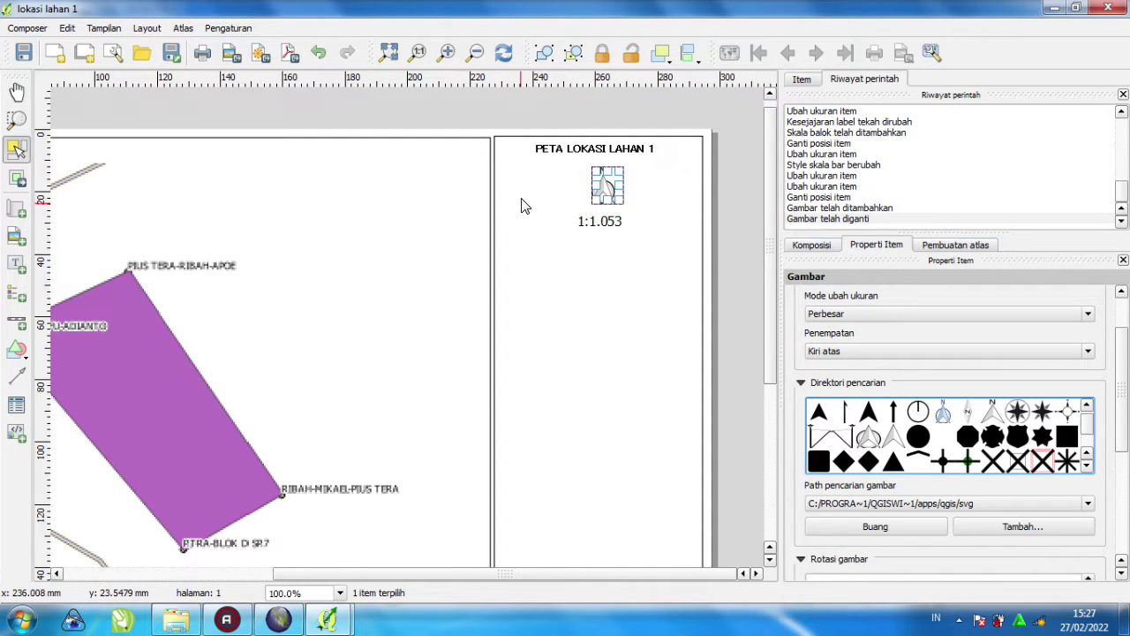
# - Set the north arrow image's placement within its frame to Tengah
pyautogui.moveTo(1126, 441); pyautogui.dragTo(1125, 388)
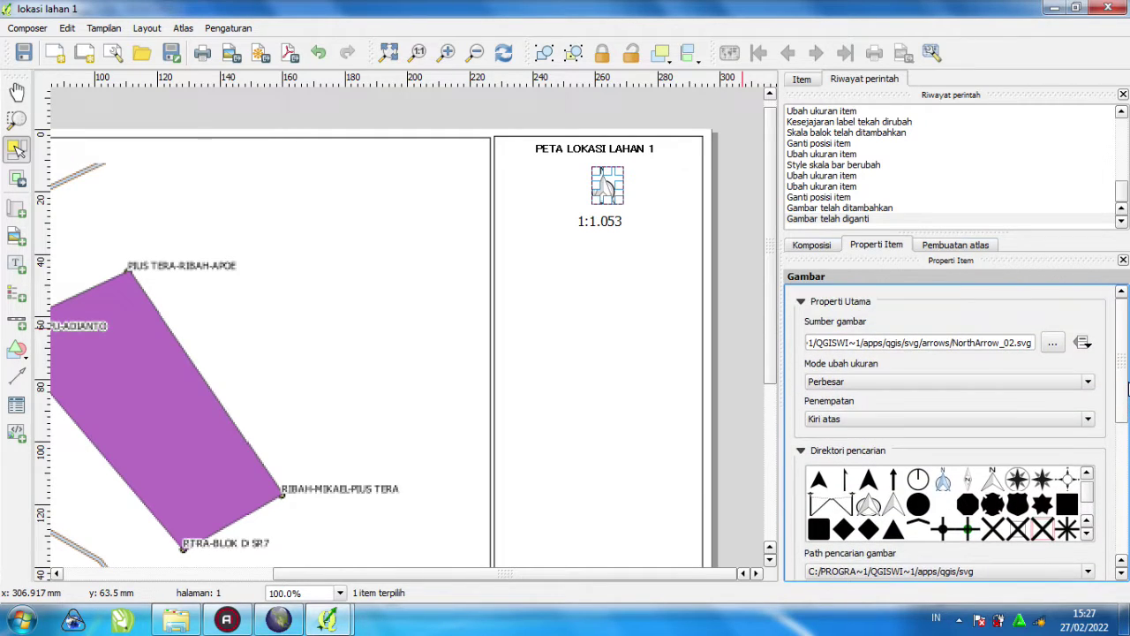
pyautogui.click(851, 416)
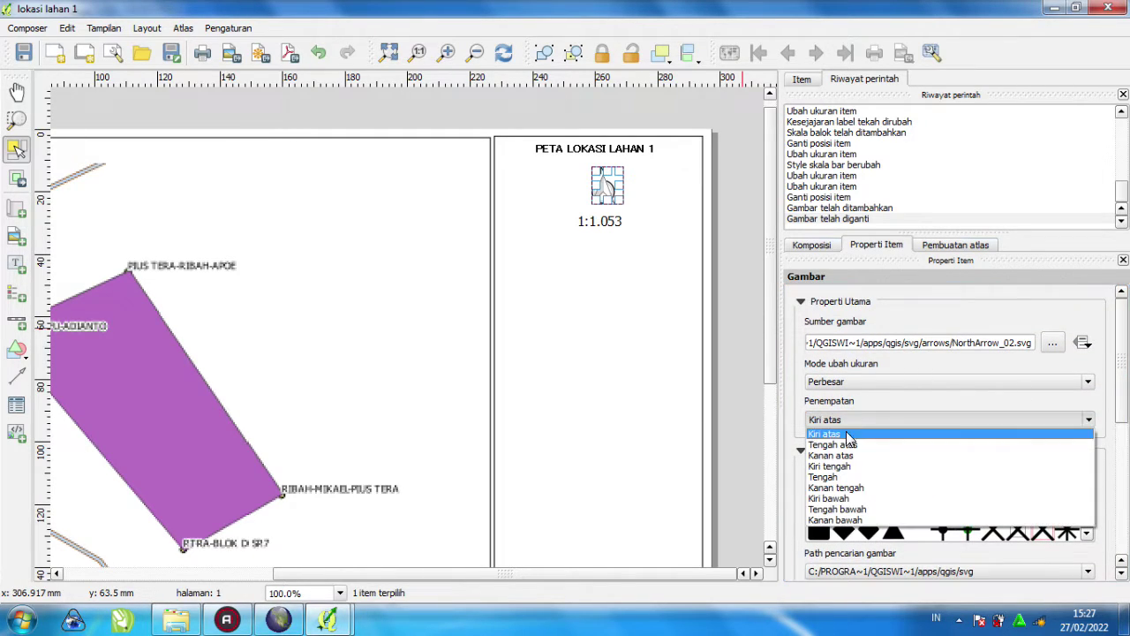
pyautogui.click(845, 477)
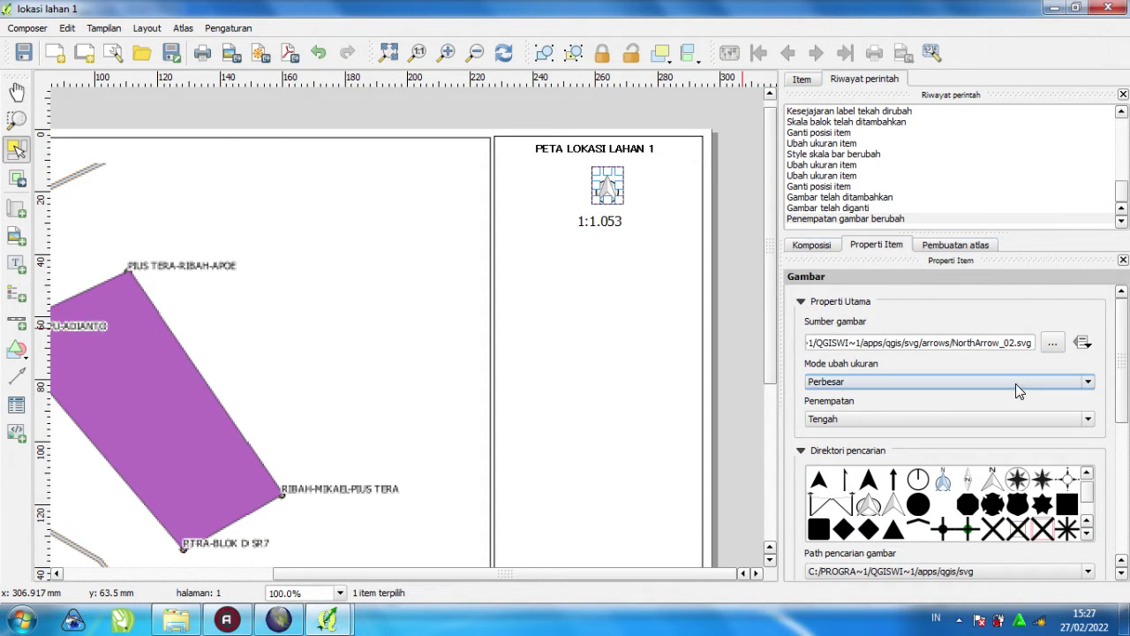
# - Move the north arrow so it is centred under the title and place the numeric scale directly beneath it
pyautogui.moveTo(606, 185); pyautogui.dragTo(594, 183)
pyautogui.moveTo(610, 221)
pyautogui.mouseDown()
pyautogui.moveTo(600, 199)
pyautogui.moveTo(609, 202)
pyautogui.mouseUp()
pyautogui.click(590, 201)
pyautogui.moveTo(575, 196); pyautogui.dragTo(579, 211)
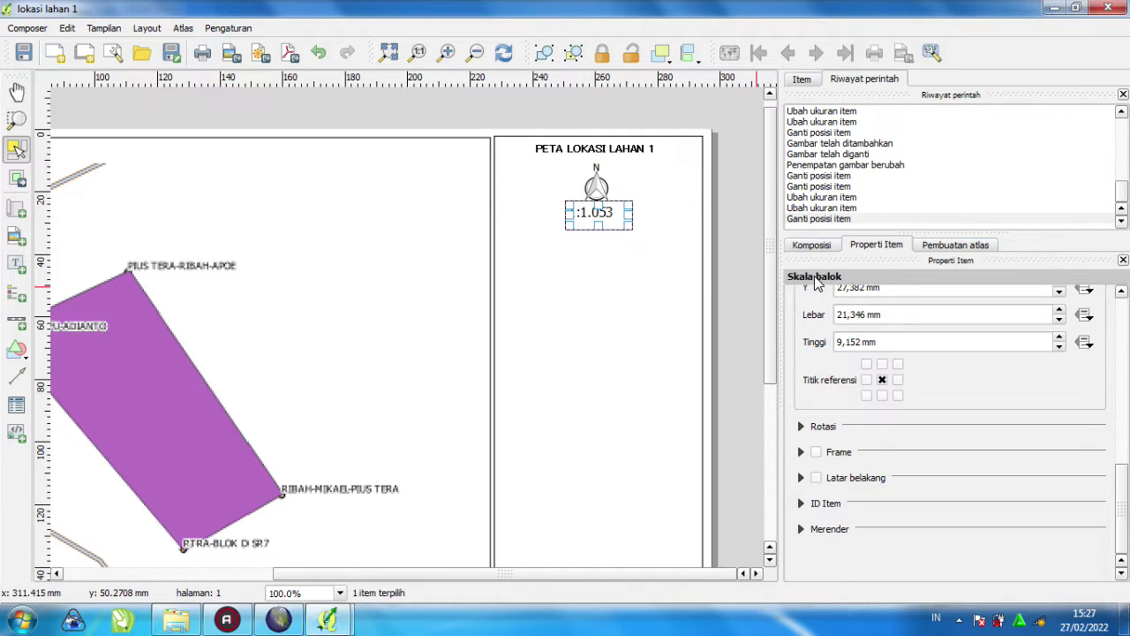
# - Set the numeric scale's alignment to Tengah, leaving its font settings as they are
pyautogui.click(745, 215)
pyautogui.click(610, 215)
pyautogui.moveTo(1123, 484); pyautogui.dragTo(1127, 375)
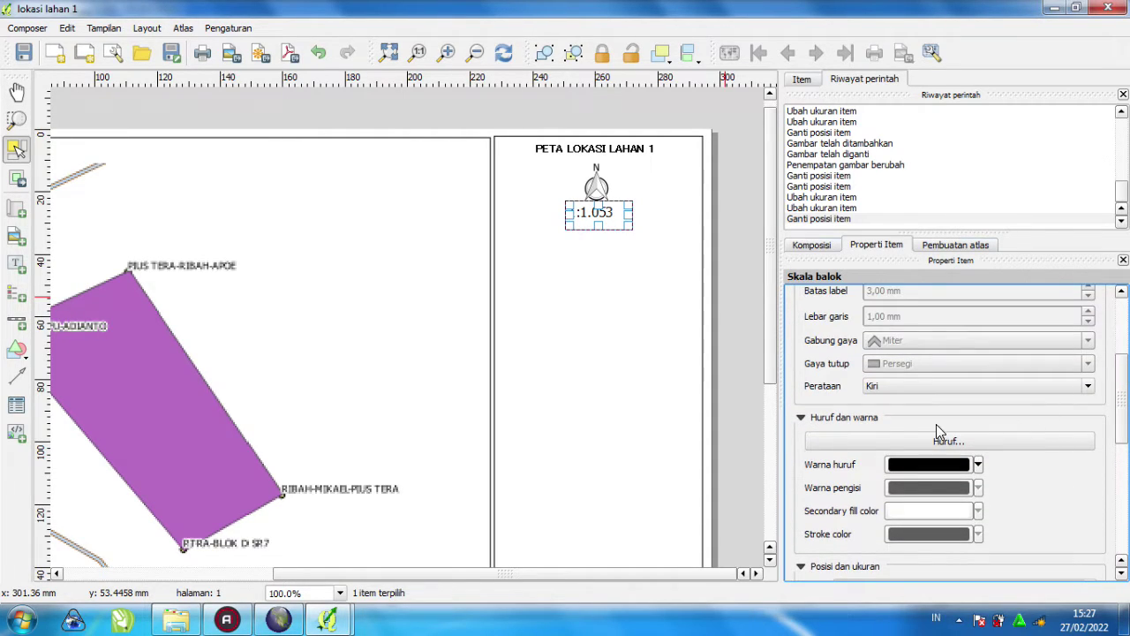
pyautogui.click(907, 436)
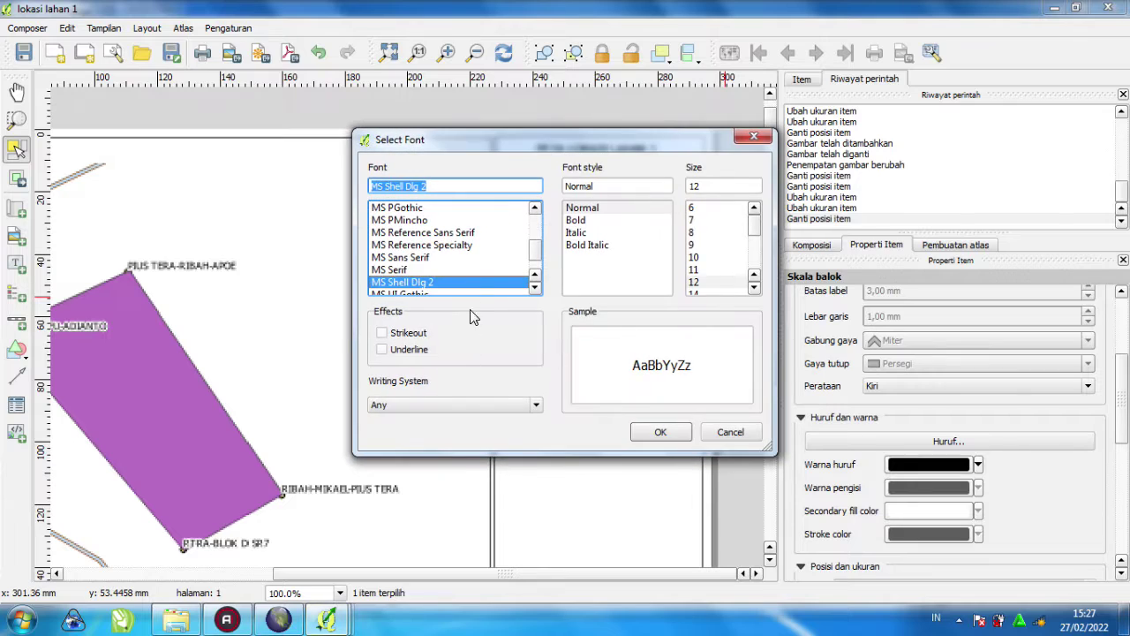
pyautogui.click(730, 432)
pyautogui.click(906, 385)
pyautogui.click(883, 408)
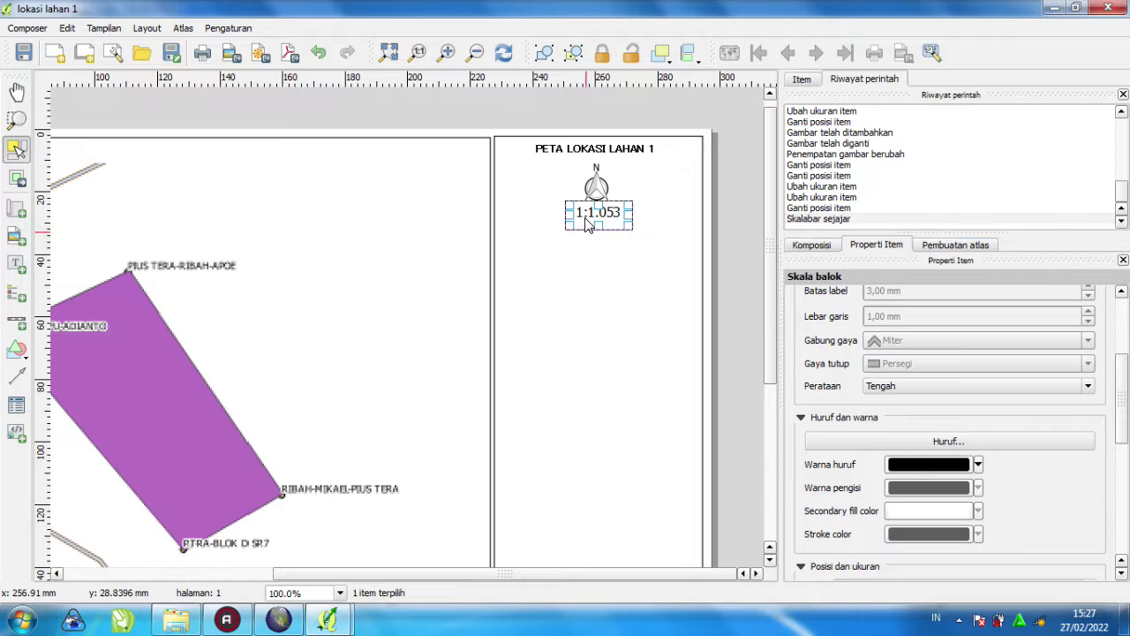
pyautogui.click(757, 243)
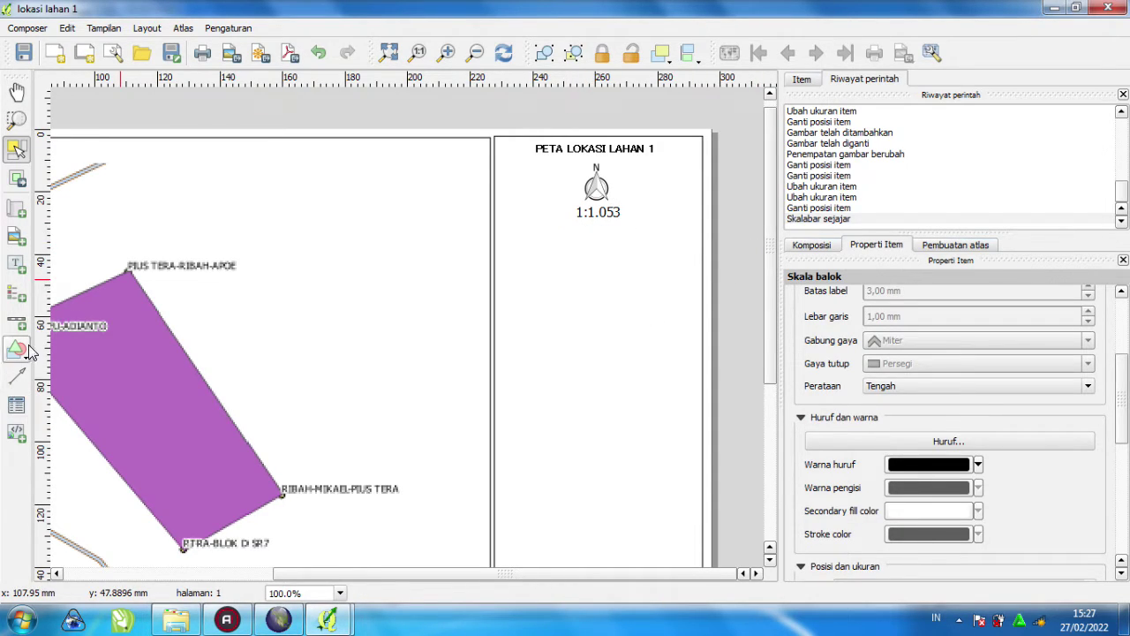
# - Add a legend below the numeric scale in the side panel
pyautogui.click(15, 292)
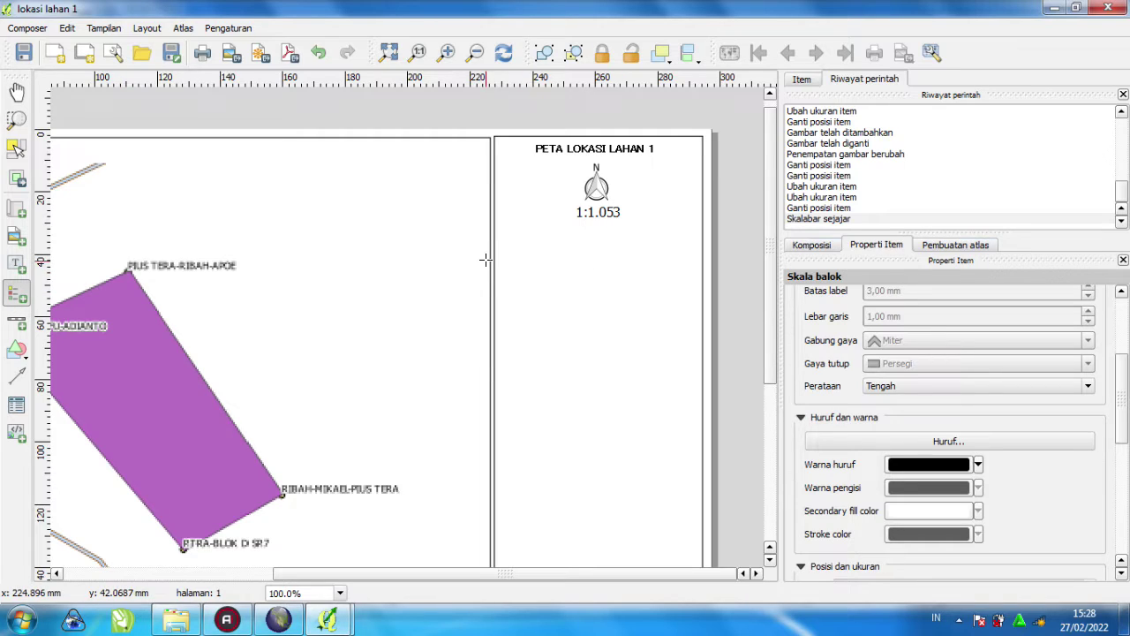
pyautogui.moveTo(512, 252)
pyautogui.mouseDown()
pyautogui.moveTo(569, 305)
pyautogui.moveTo(633, 306)
pyautogui.mouseUp()
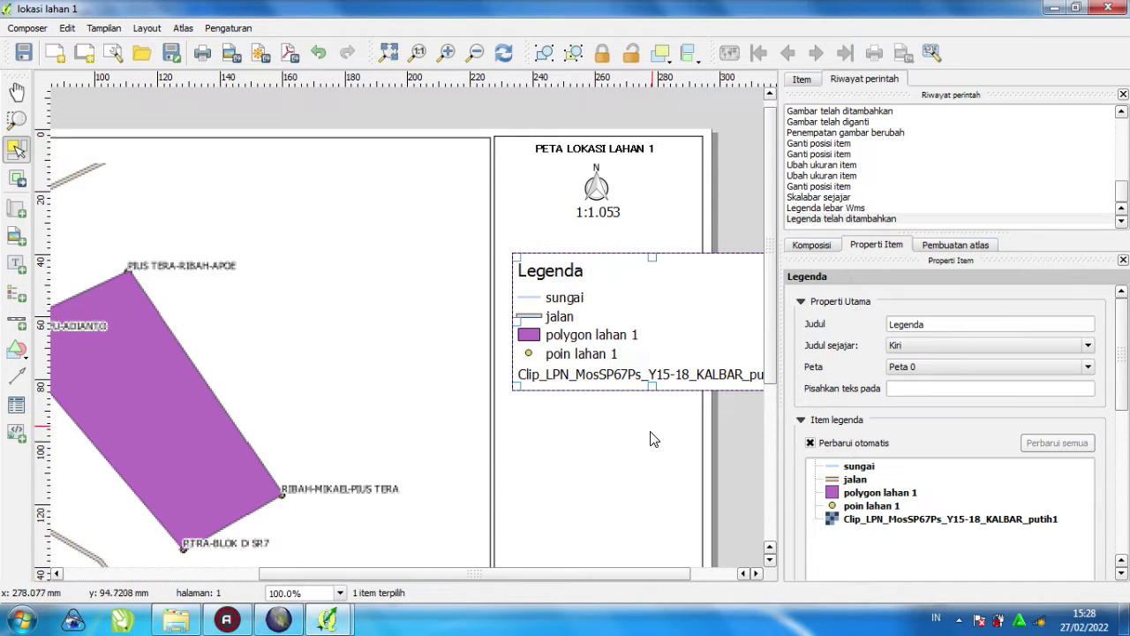
# - Turn off the legend's automatic updating and remove the Clip_LPN_MosSP67Ps_Y15-18_KALBAR_putih1 raster entry
pyautogui.click(862, 523)
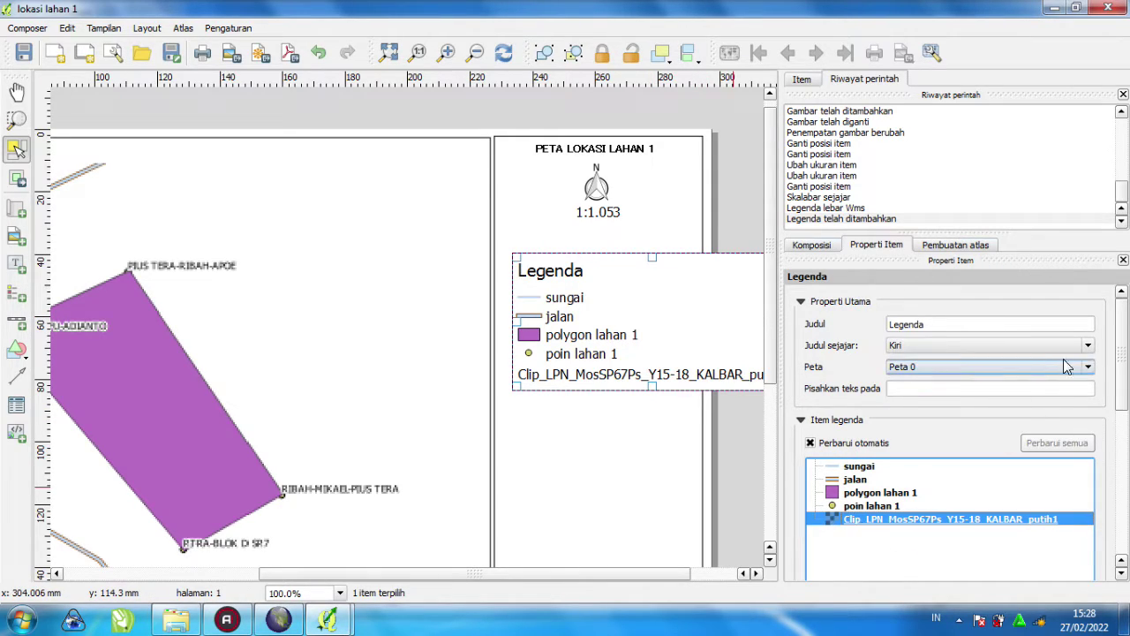
pyautogui.moveTo(1121, 349); pyautogui.dragTo(1127, 402)
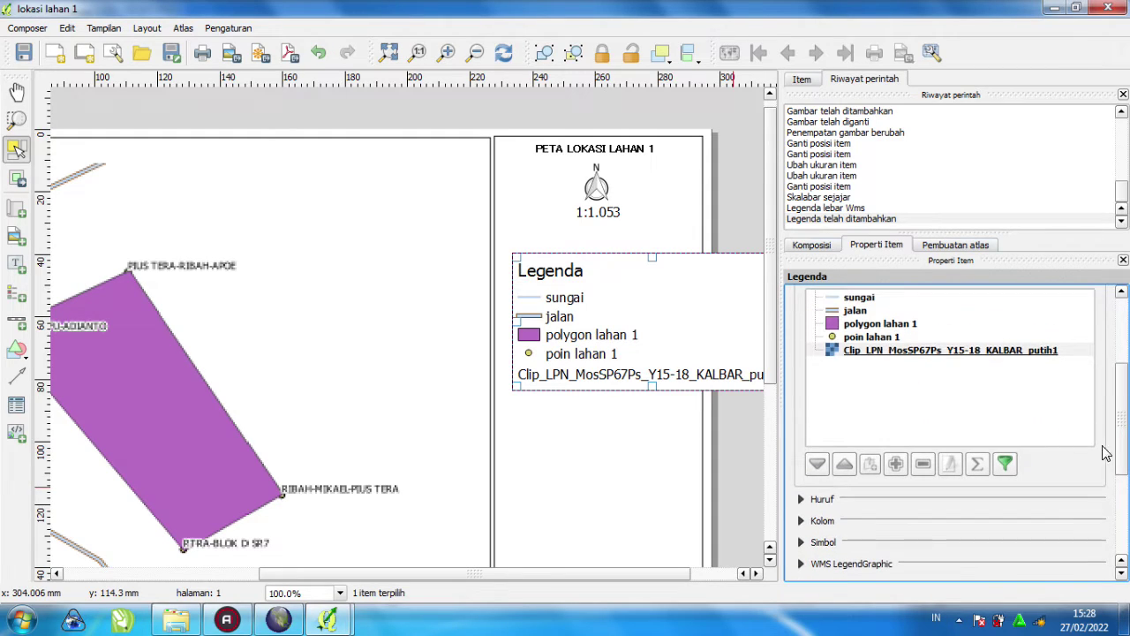
pyautogui.click(894, 351)
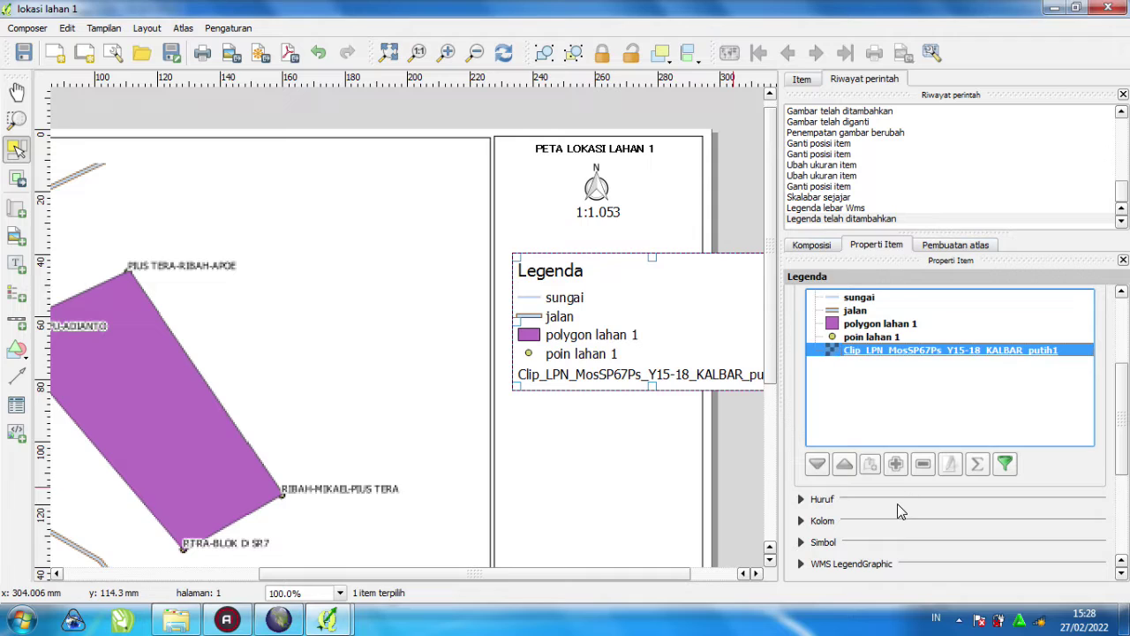
pyautogui.click(933, 461)
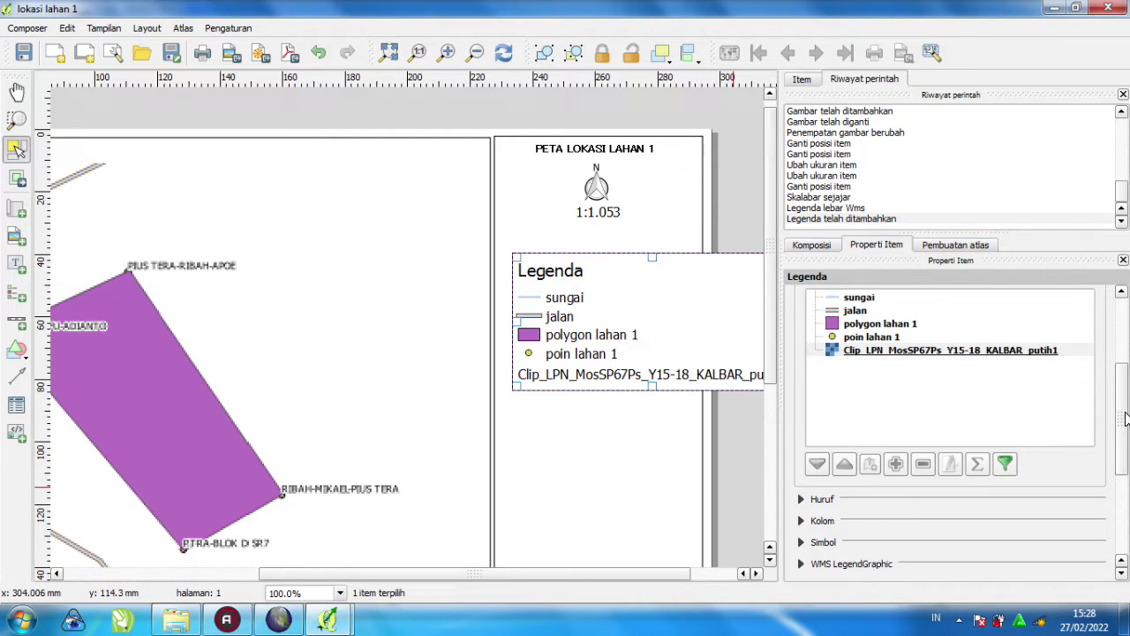
pyautogui.moveTo(1126, 417); pyautogui.dragTo(1126, 381)
pyautogui.click(811, 373)
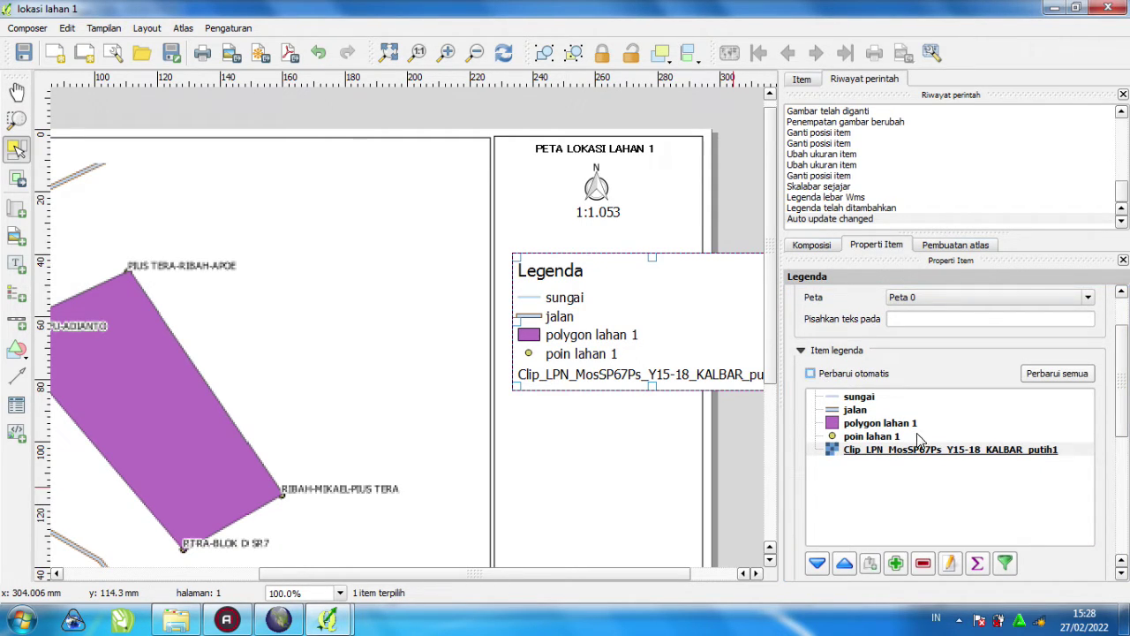
pyautogui.click(843, 450)
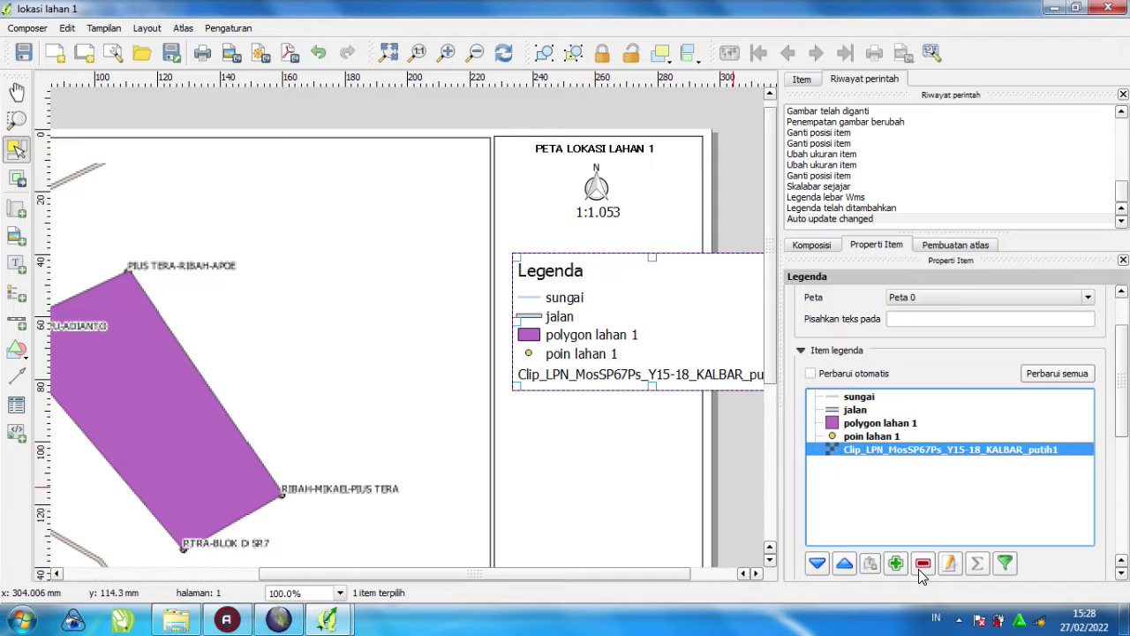
pyautogui.click(922, 565)
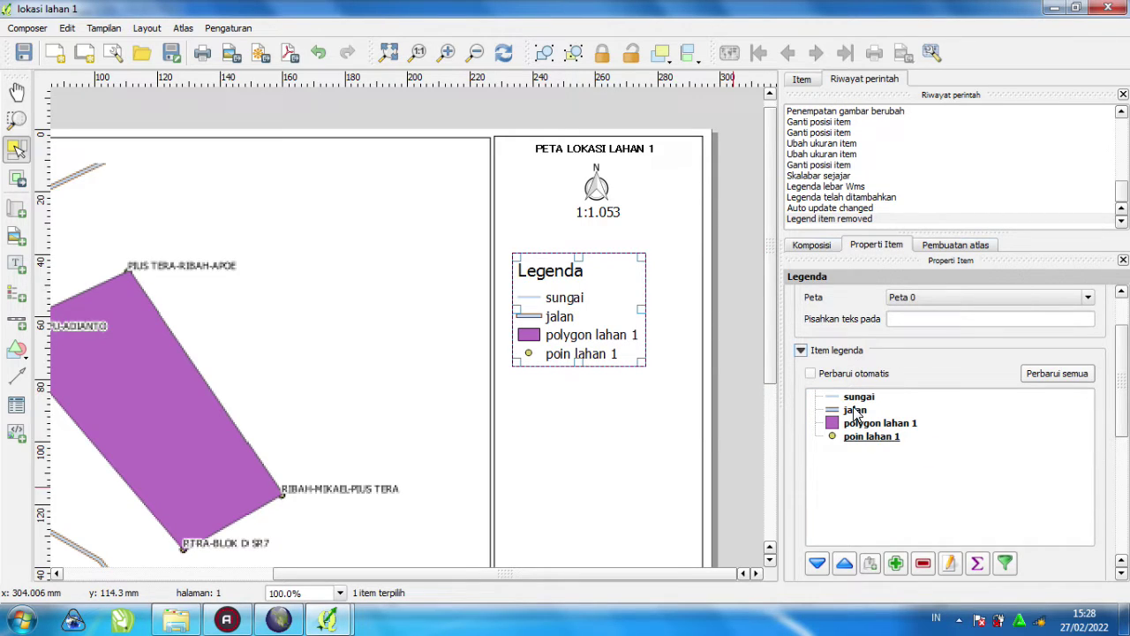
# - Remove the sungai entry from the legend and move the legend slightly up toward the side panel's left border
pyautogui.click(862, 399)
pyautogui.click(927, 568)
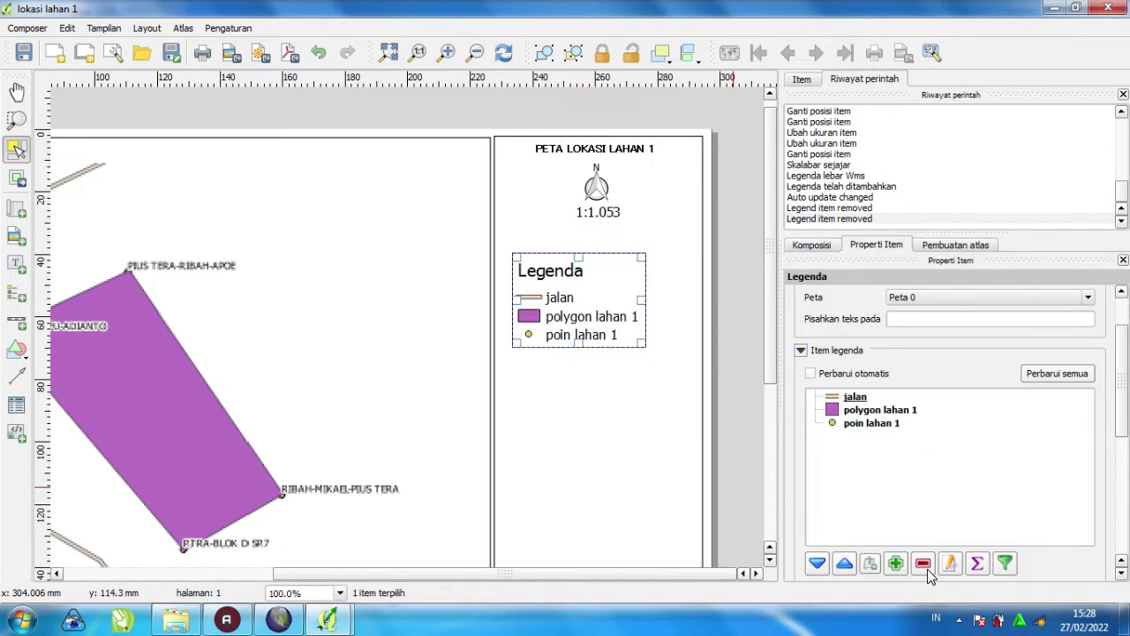
pyautogui.moveTo(574, 296); pyautogui.dragTo(561, 277)
pyautogui.click(752, 337)
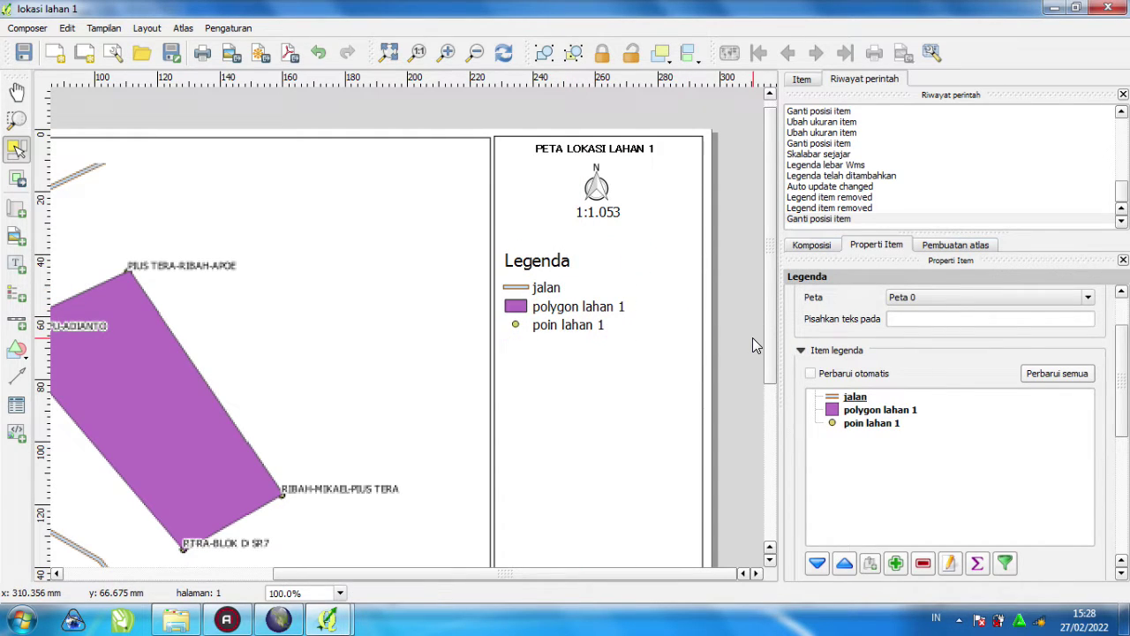
# - Add an attribute table below the legend in the side panel and set its source layer to poin lahan 1
pyautogui.moveTo(1123, 399)
pyautogui.mouseDown()
pyautogui.moveTo(1123, 375)
pyautogui.moveTo(1123, 408)
pyautogui.mouseUp()
pyautogui.scroll(1, 555, 384)
pyautogui.scroll(-2, 555, 384)
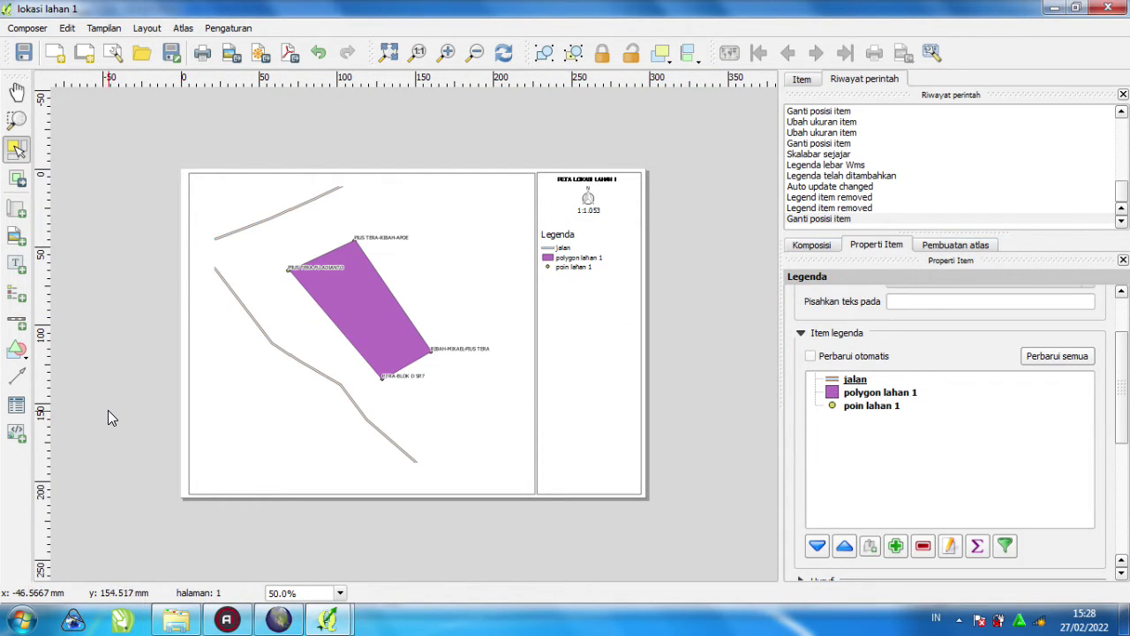
pyautogui.click(17, 404)
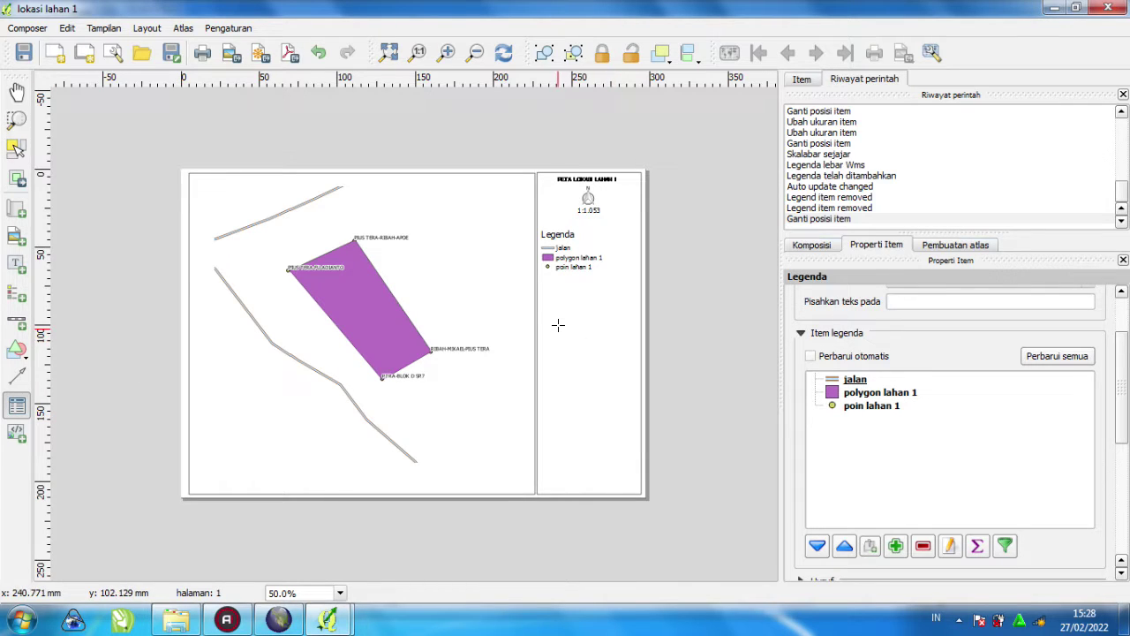
pyautogui.moveTo(545, 289); pyautogui.dragTo(625, 354)
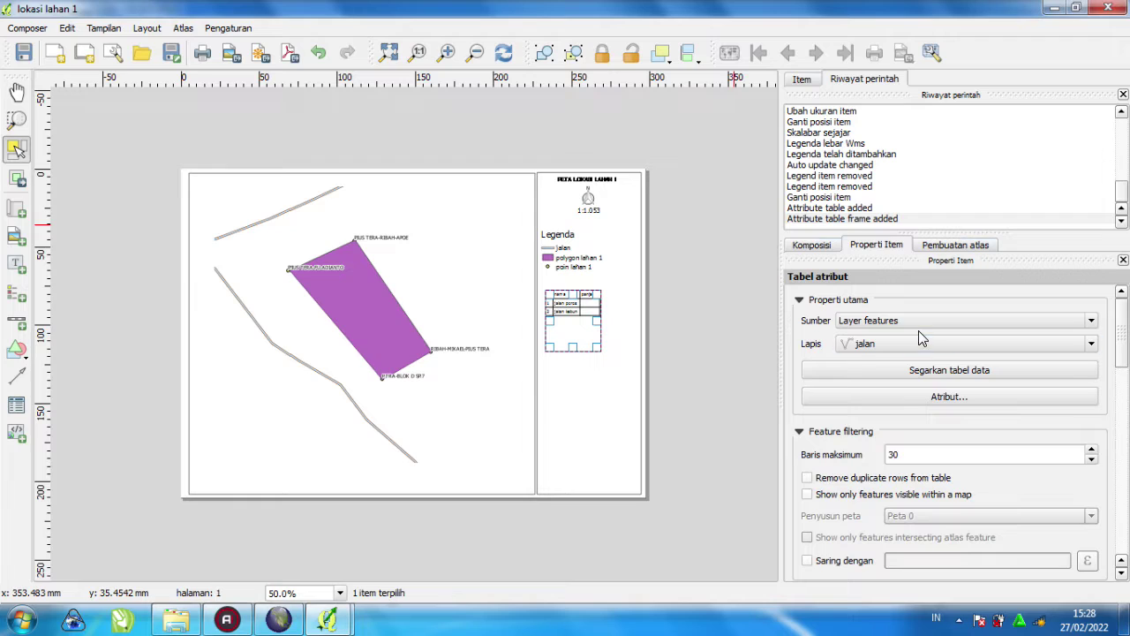
pyautogui.click(890, 345)
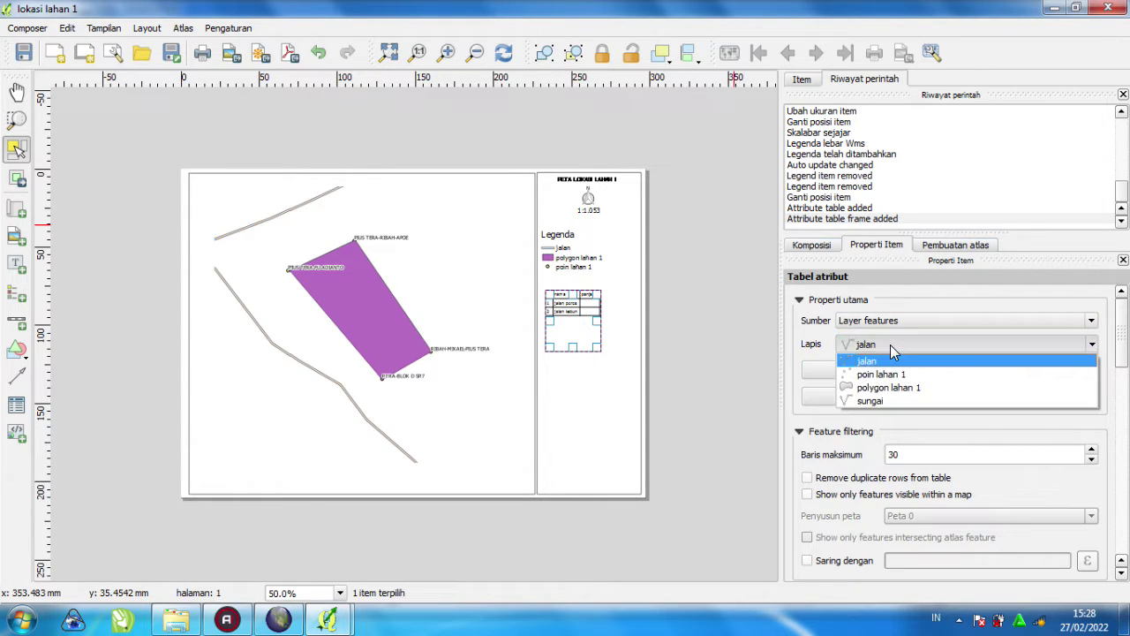
pyautogui.click(881, 374)
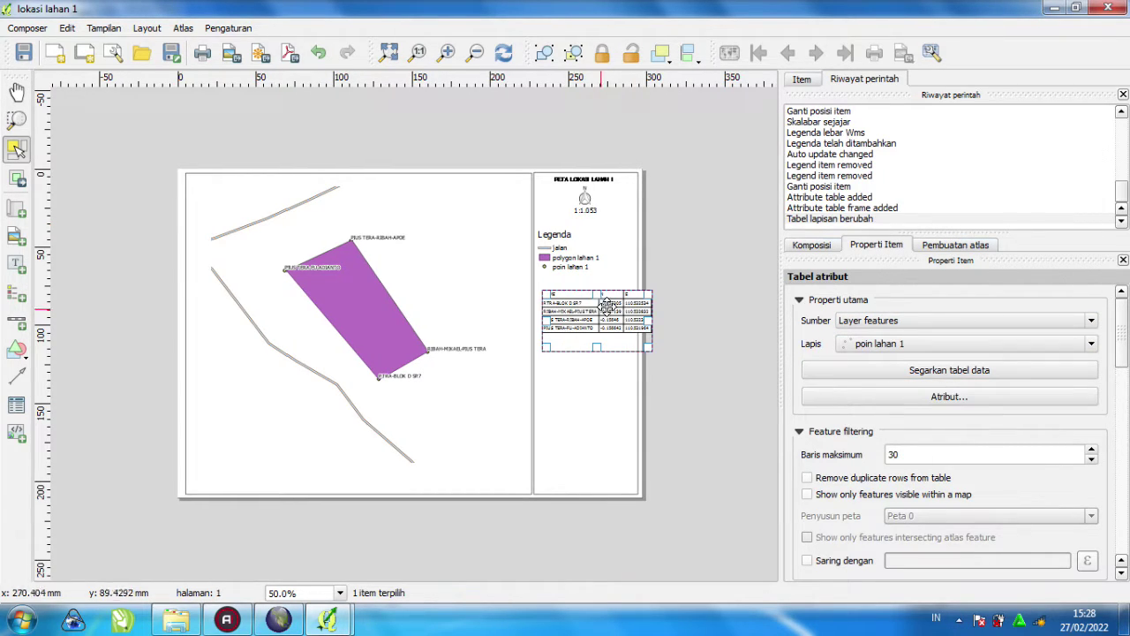
# - Move the attribute table directly beneath the legend and resize its frame to fit the header and three point rows
pyautogui.moveTo(594, 349); pyautogui.dragTo(631, 310)
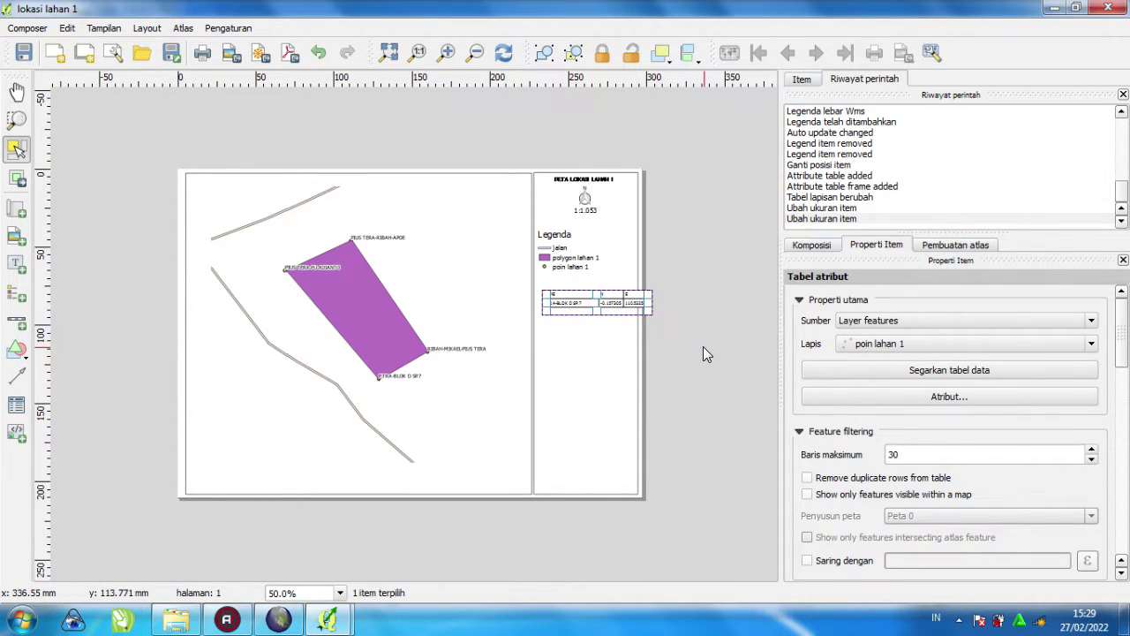
pyautogui.scroll(-3, 575, 310)
pyautogui.scroll(4, 574, 311)
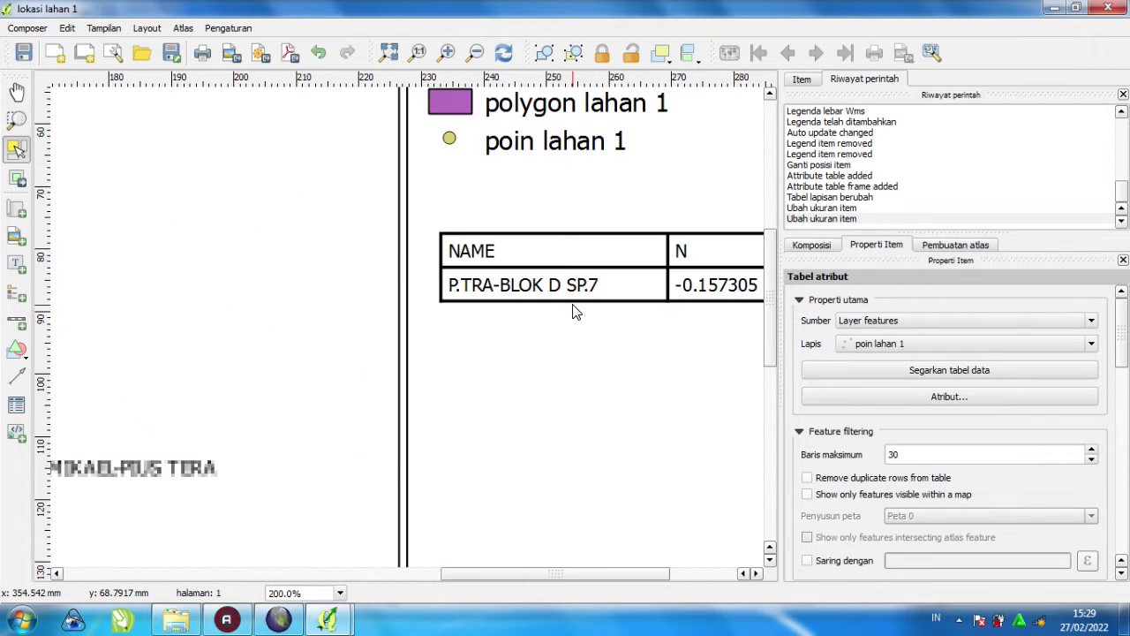
pyautogui.moveTo(622, 289); pyautogui.dragTo(600, 245)
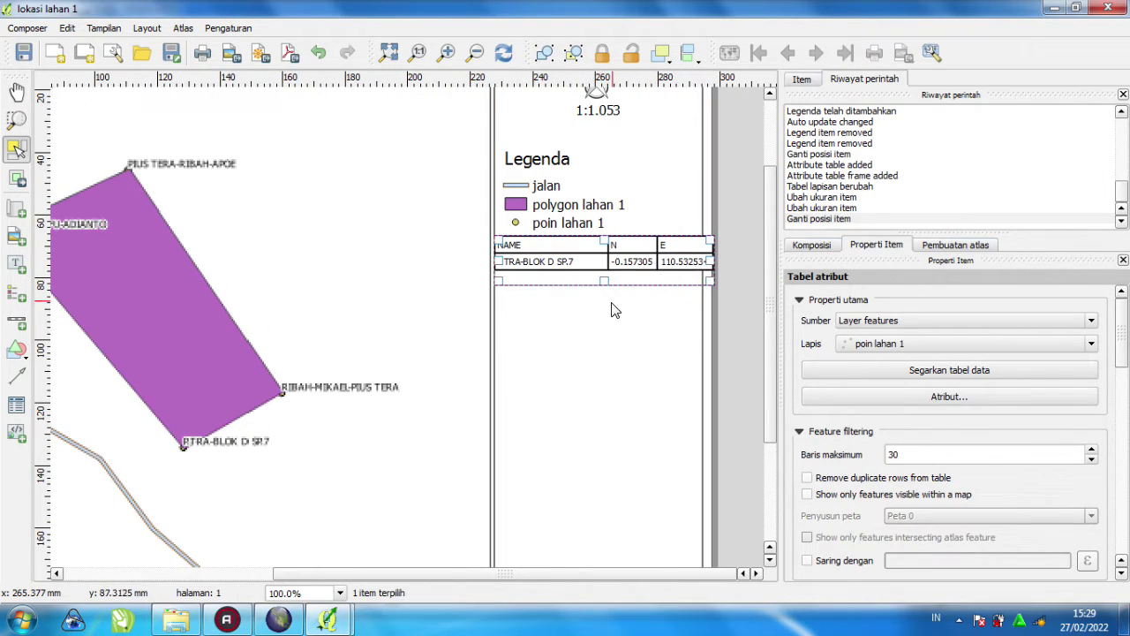
pyautogui.moveTo(602, 300); pyautogui.dragTo(604, 316)
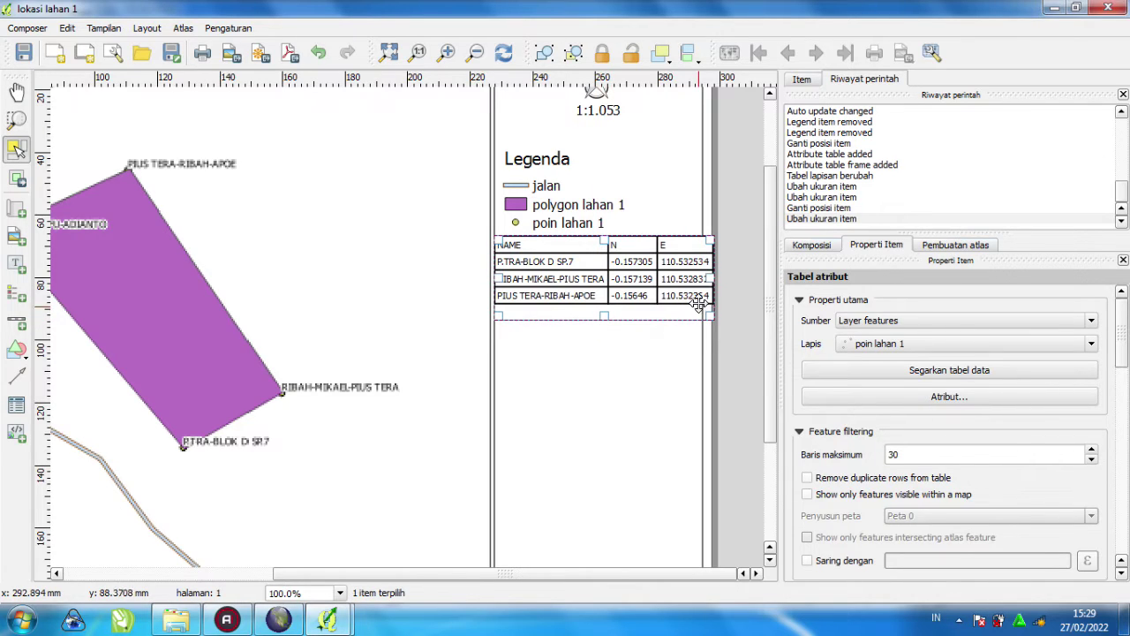
pyautogui.moveTo(708, 277); pyautogui.dragTo(711, 284)
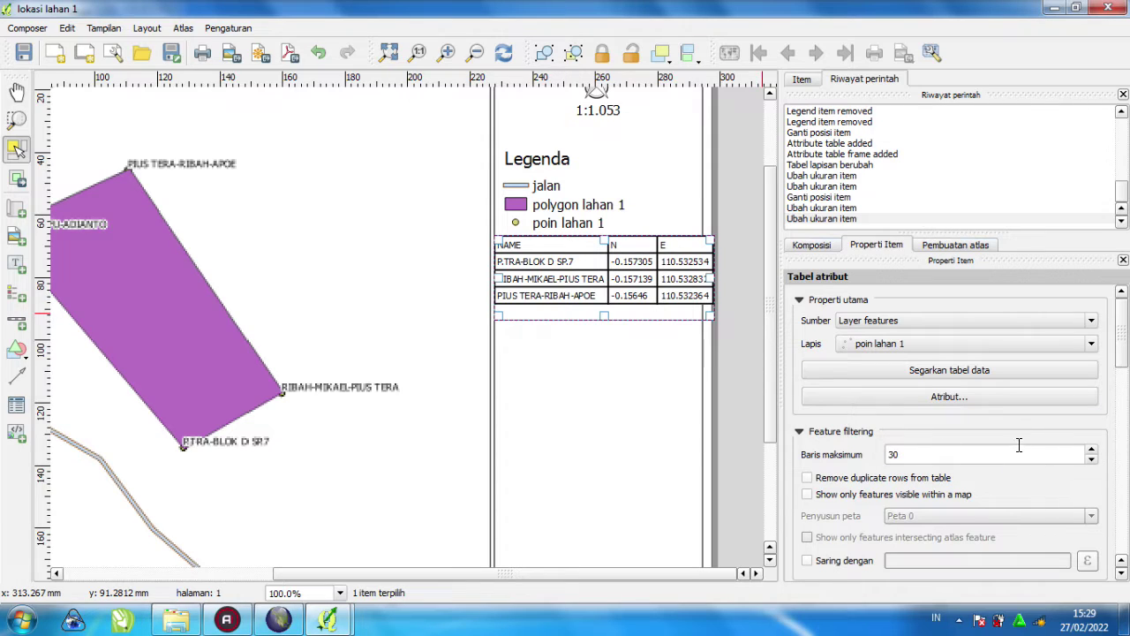
pyautogui.click(978, 397)
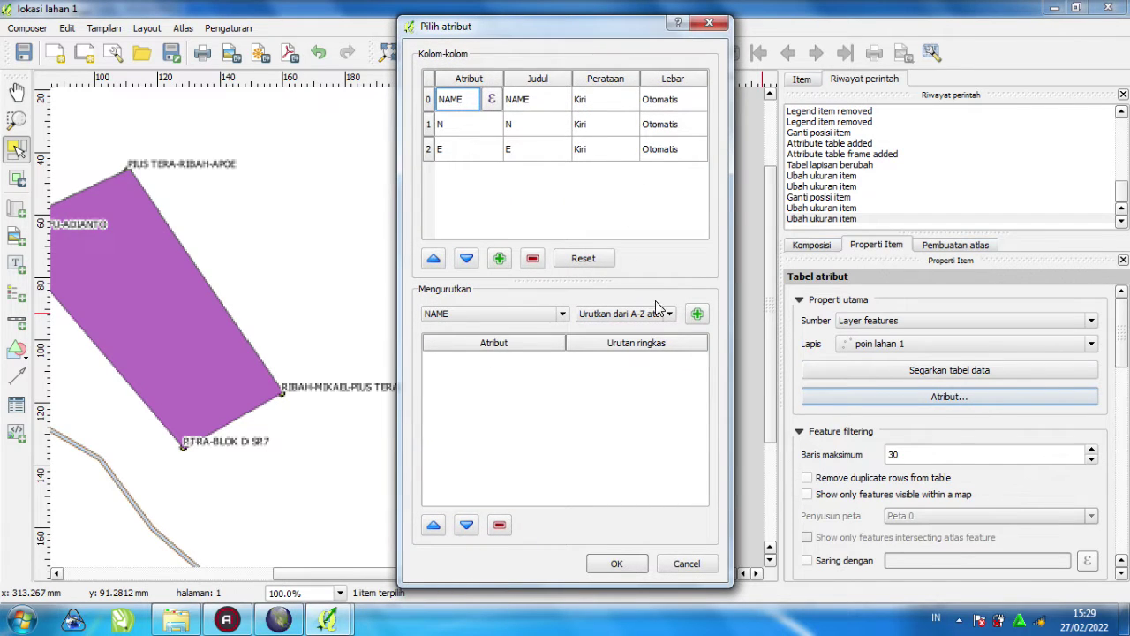
pyautogui.click(655, 410)
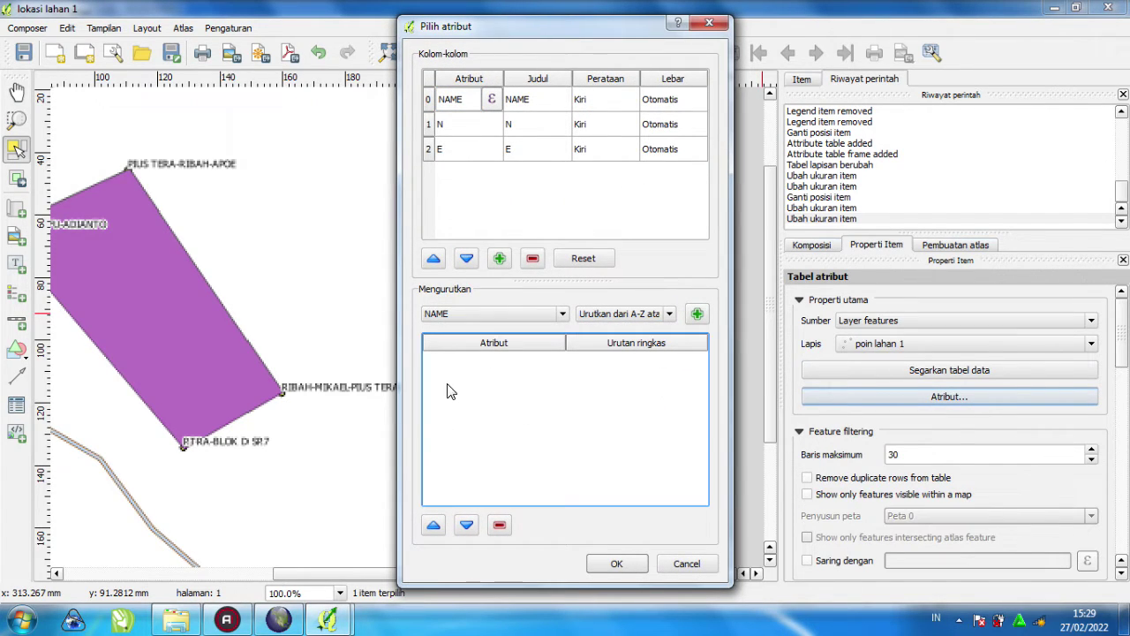
pyautogui.click(678, 564)
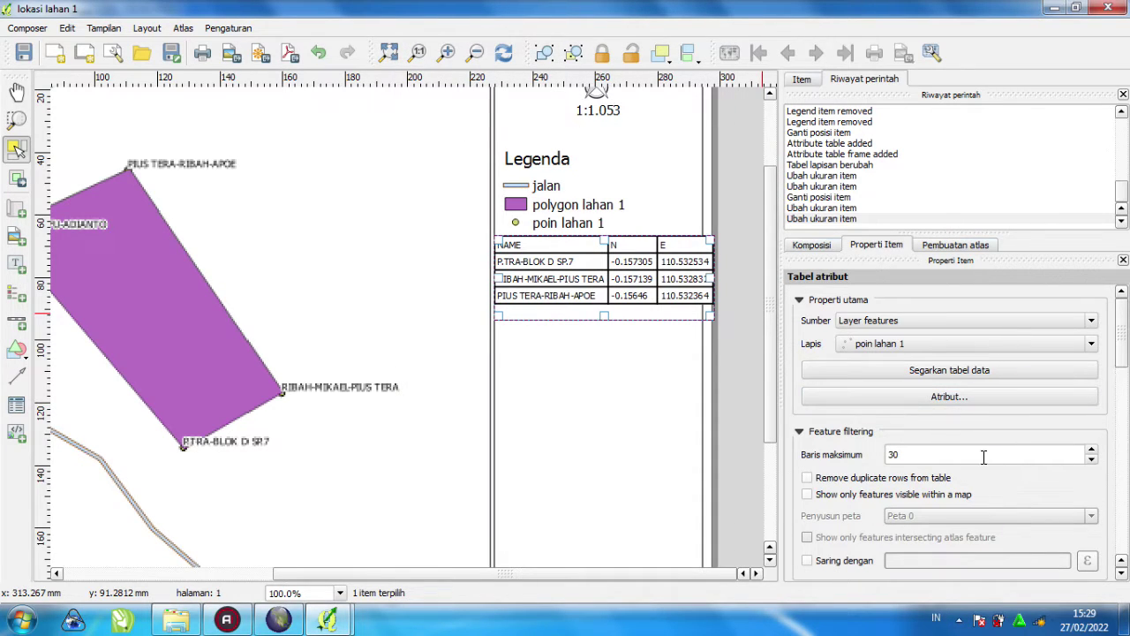
# - Set the grid line width of the attribute table to 0,00 mm
pyautogui.scroll(-2, 984, 456)
pyautogui.moveTo(1123, 335); pyautogui.dragTo(1127, 439)
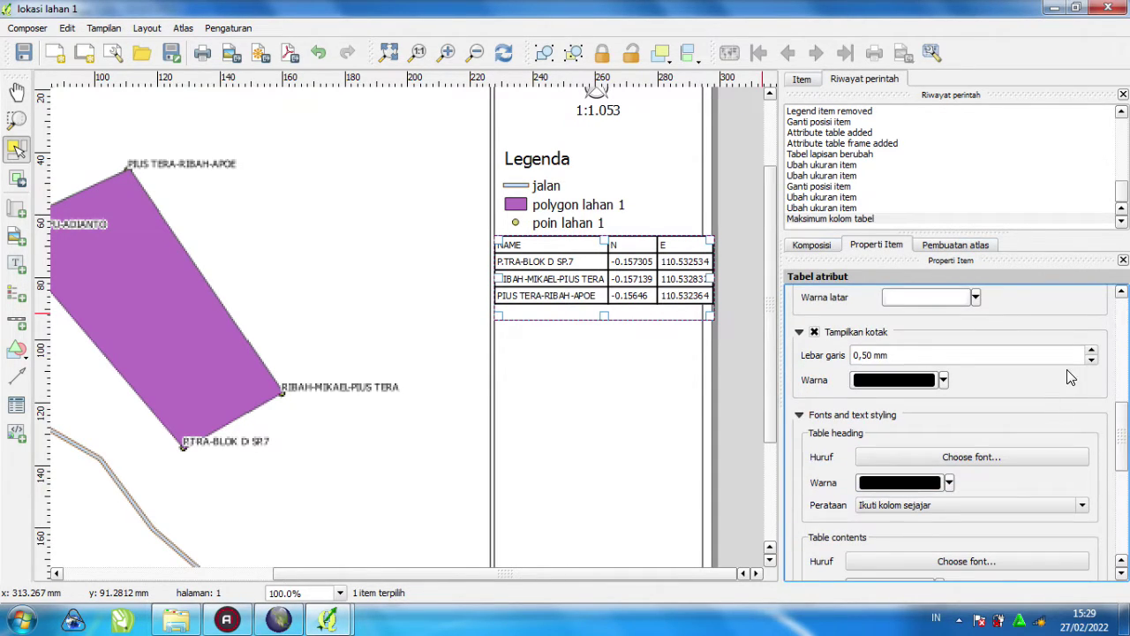
pyautogui.click(1092, 360)
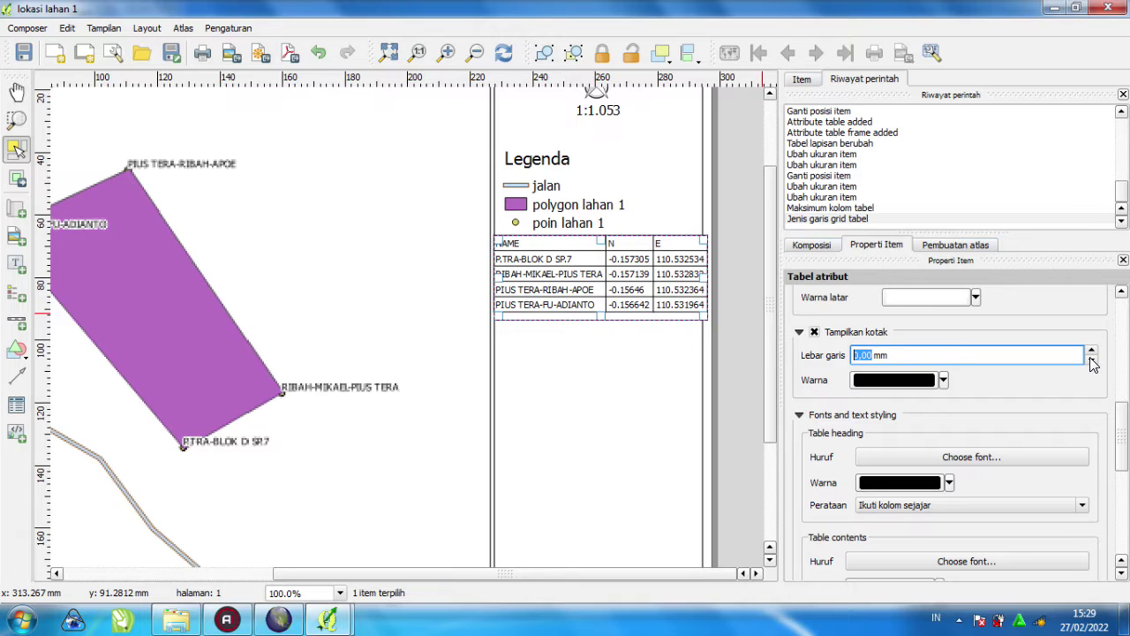
pyautogui.click(1121, 575)
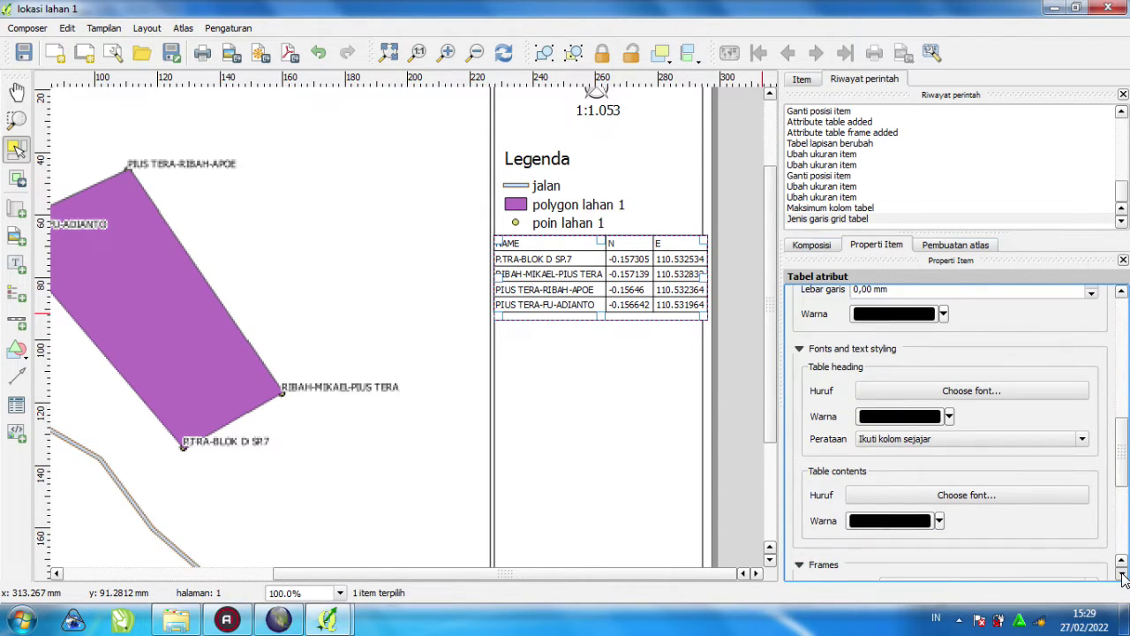
pyautogui.moveTo(1121, 575); pyautogui.dragTo(1121, 574)
# - Move the attribute table out of the side panel into the empty lower-right area of the main map, below the parcel polygon
pyautogui.moveTo(496, 281); pyautogui.dragTo(530, 273)
pyautogui.moveTo(645, 281); pyautogui.dragTo(414, 527)
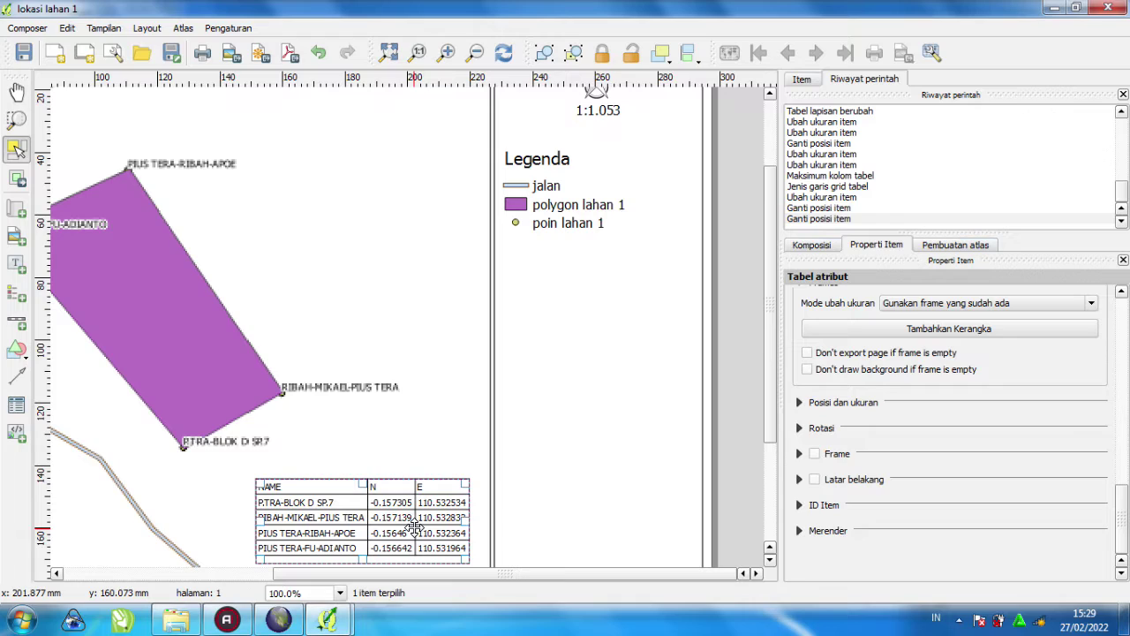
pyautogui.click(736, 331)
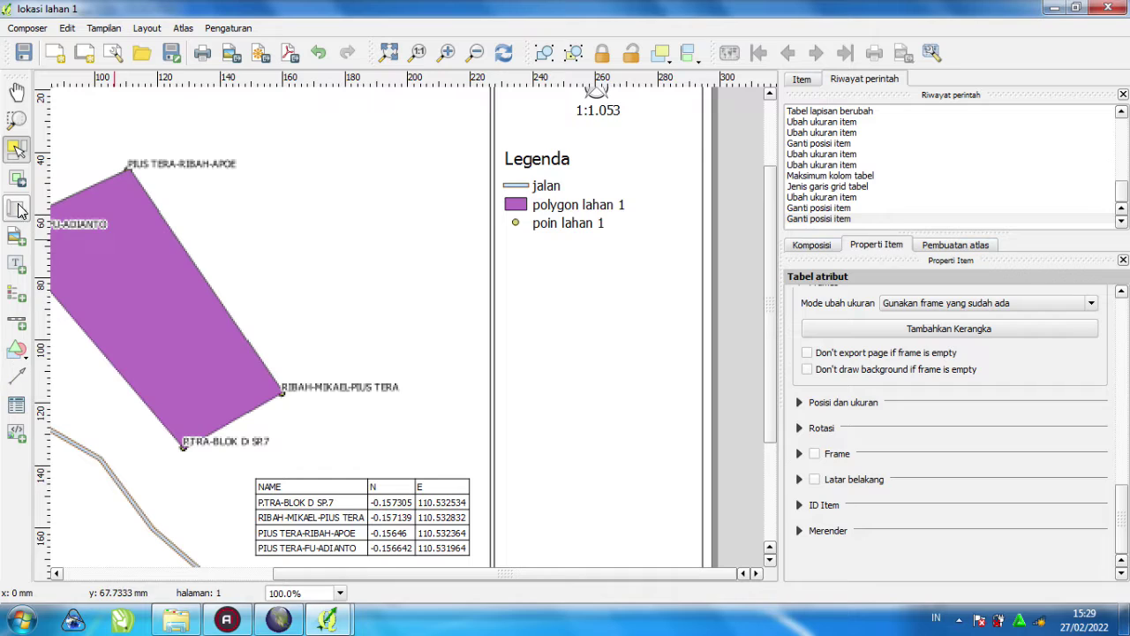
# - Export the full layout as a PDF named PETA LOKASI LAHAN 1 into the poin lokasi 1 folder
pyautogui.hotkey('ctrl', '0')
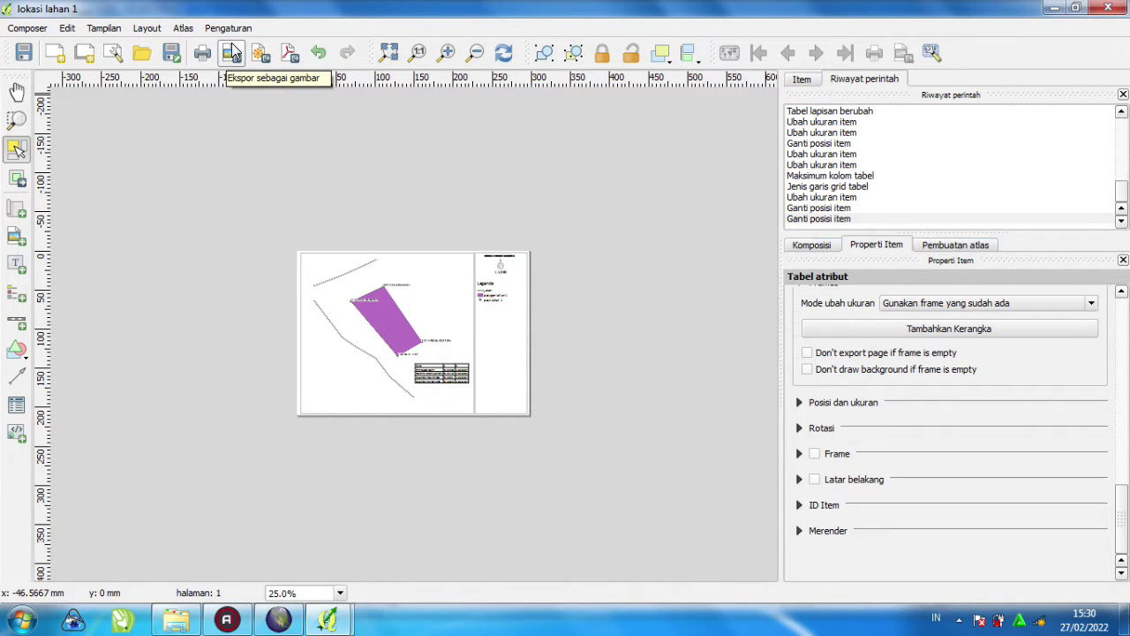
pyautogui.click(289, 53)
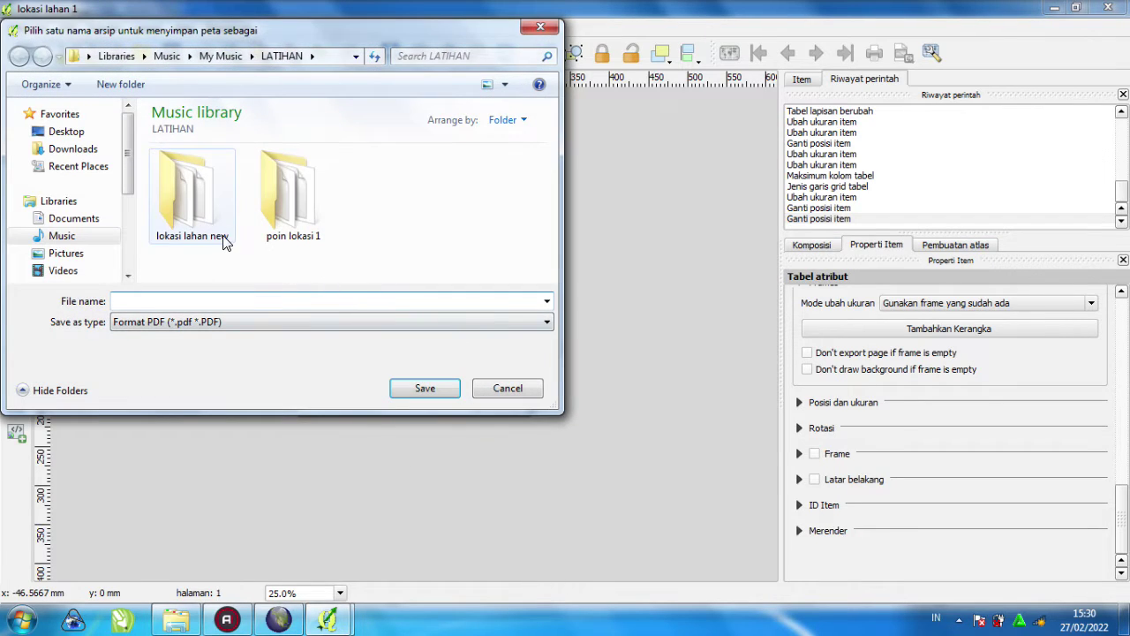
pyautogui.doubleClick(280, 210)
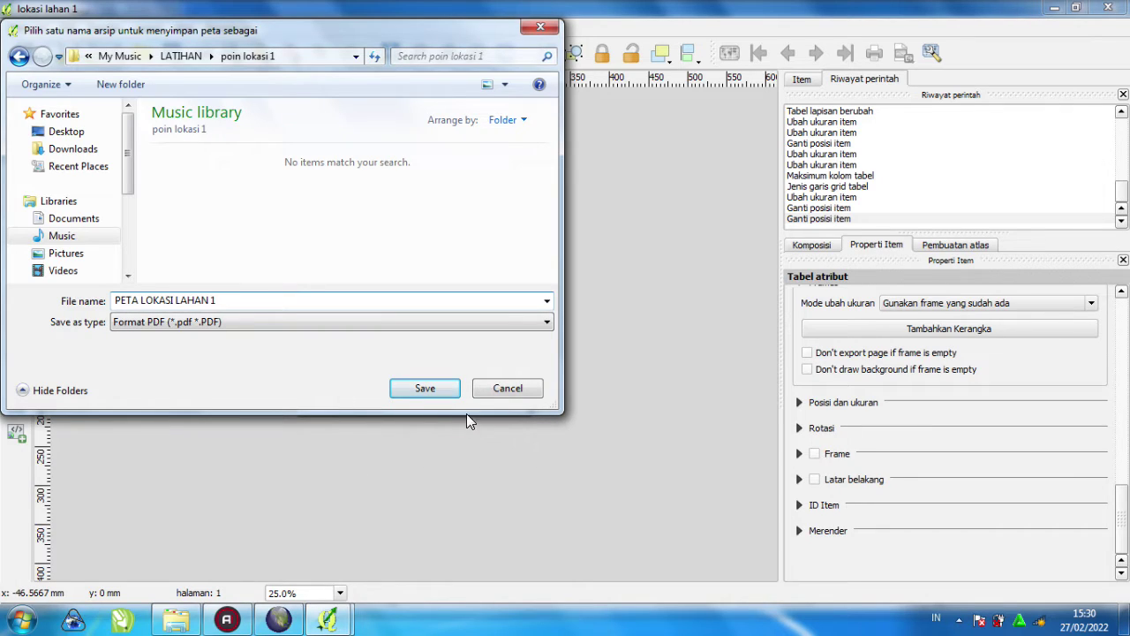
pyautogui.click(424, 388)
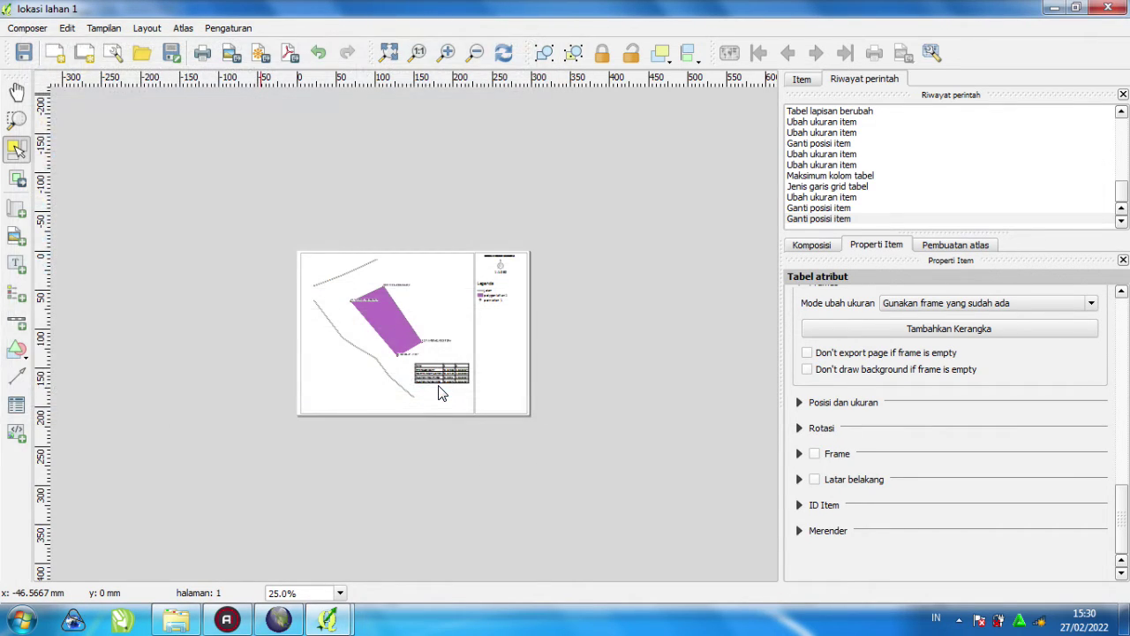
# - Export the layout as a JPEG image named PETA LOKASI LAHAN 1 into the poin lokasi 1 folder
pyautogui.click(232, 56)
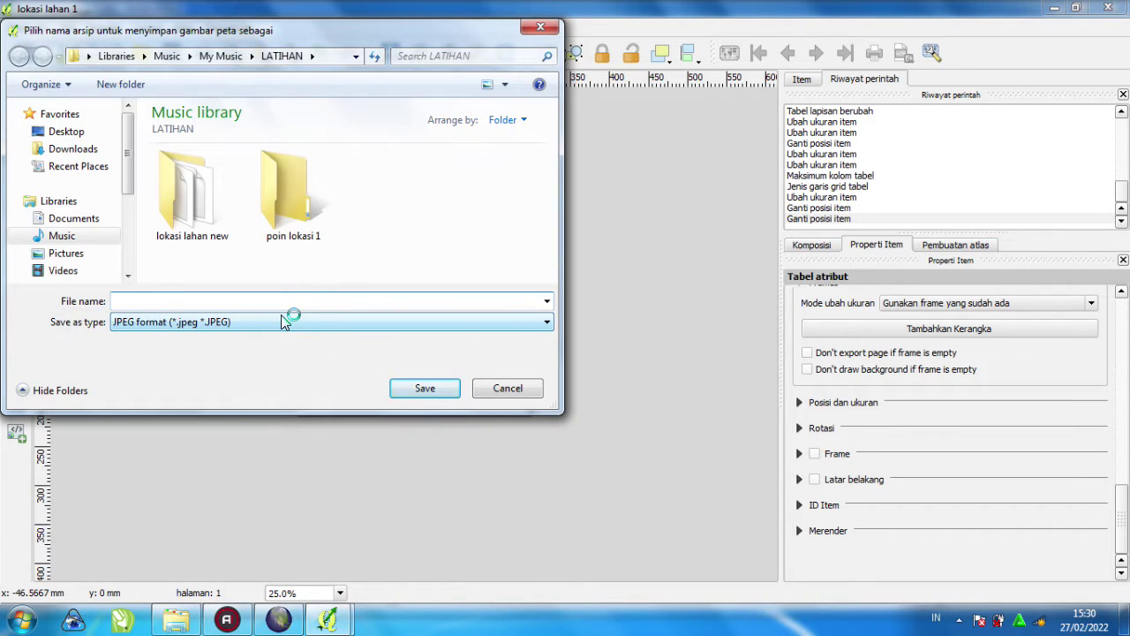
pyautogui.doubleClick(316, 212)
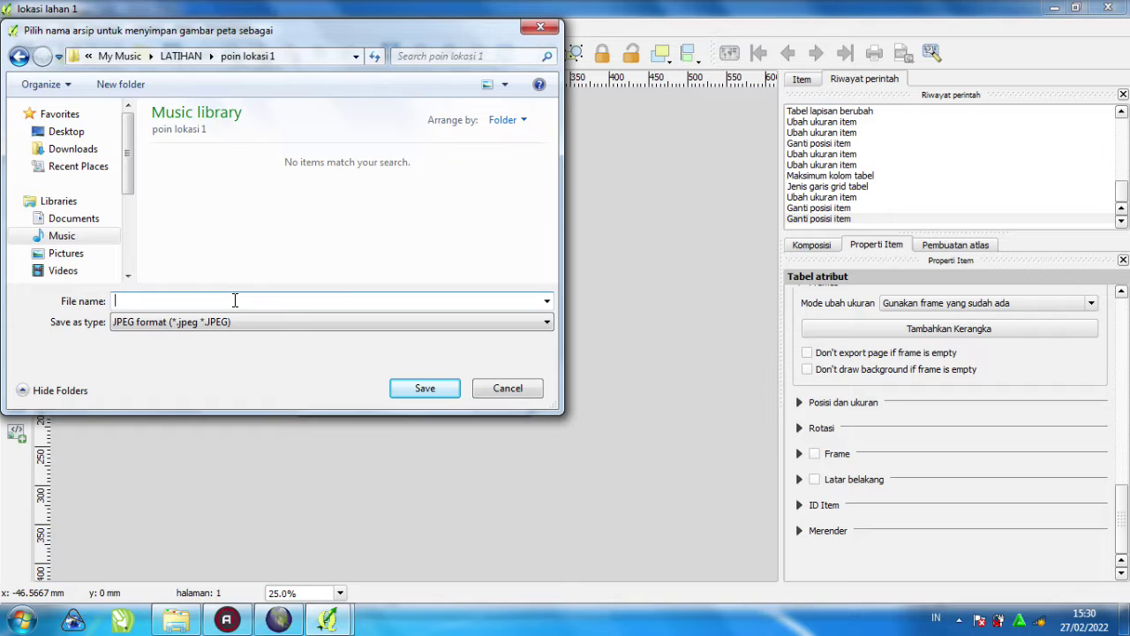
pyautogui.write('PETA LOKASI')
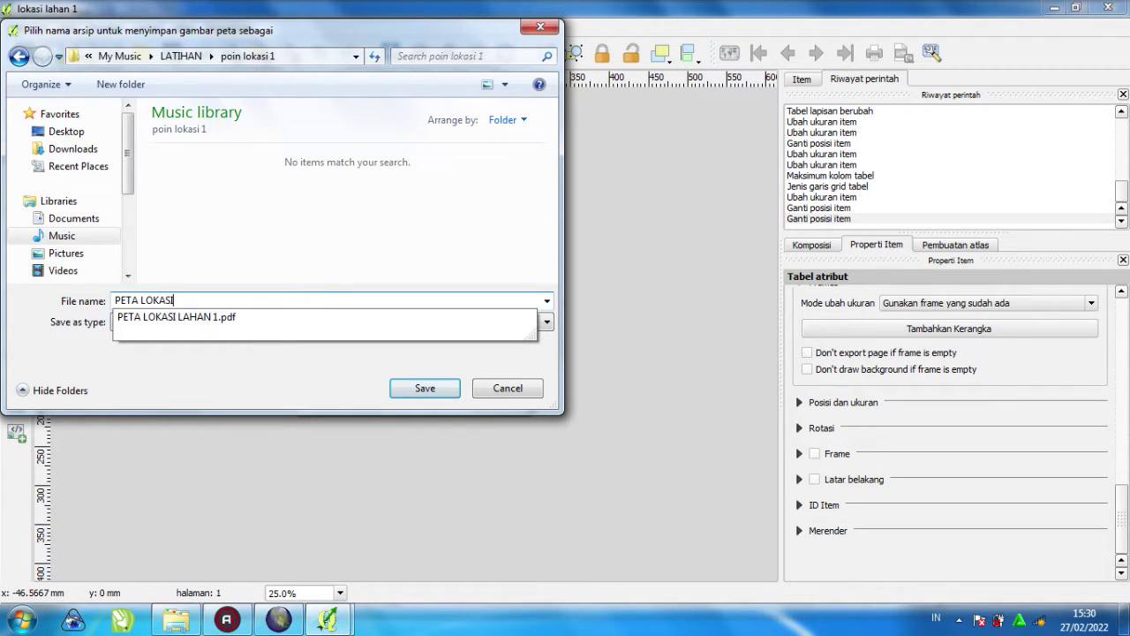
pyautogui.write(' LAHAN 1')
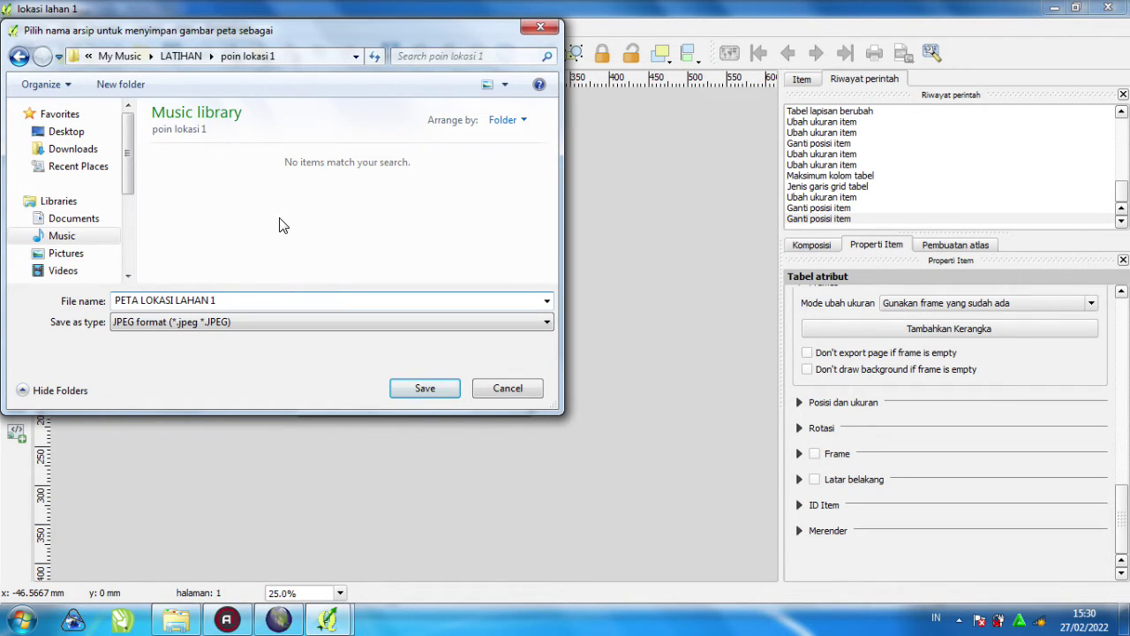
pyautogui.click(446, 388)
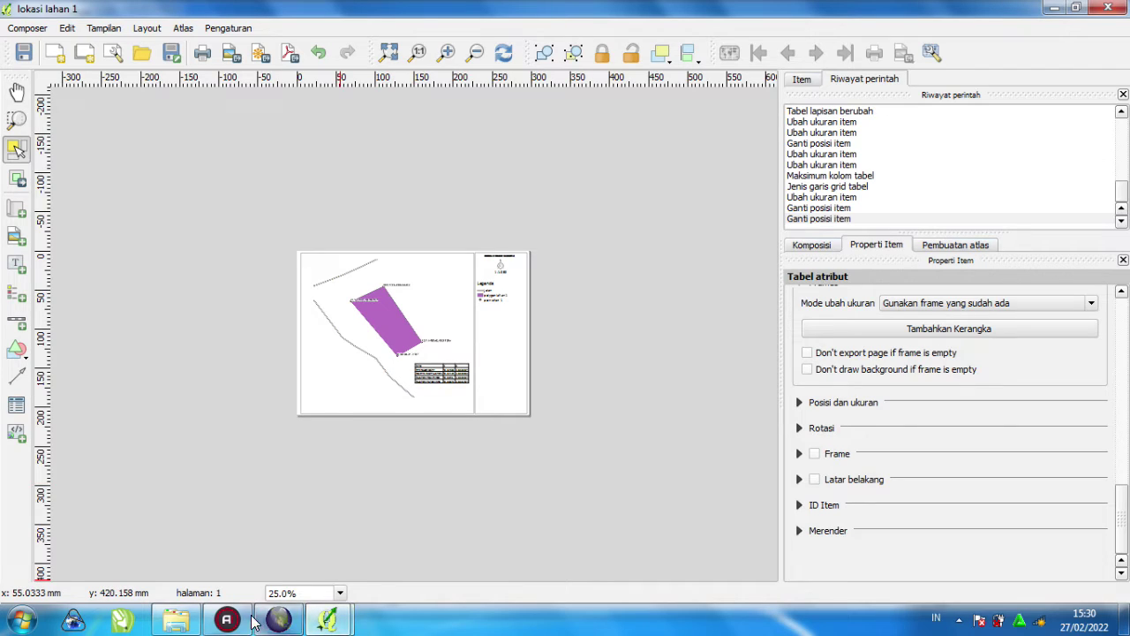
# - Switch to Windows Explorer and check the exported PETA LOKASI LAHAN 1 image and PDF in the poin lokasi 1 folder
pyautogui.click(187, 623)
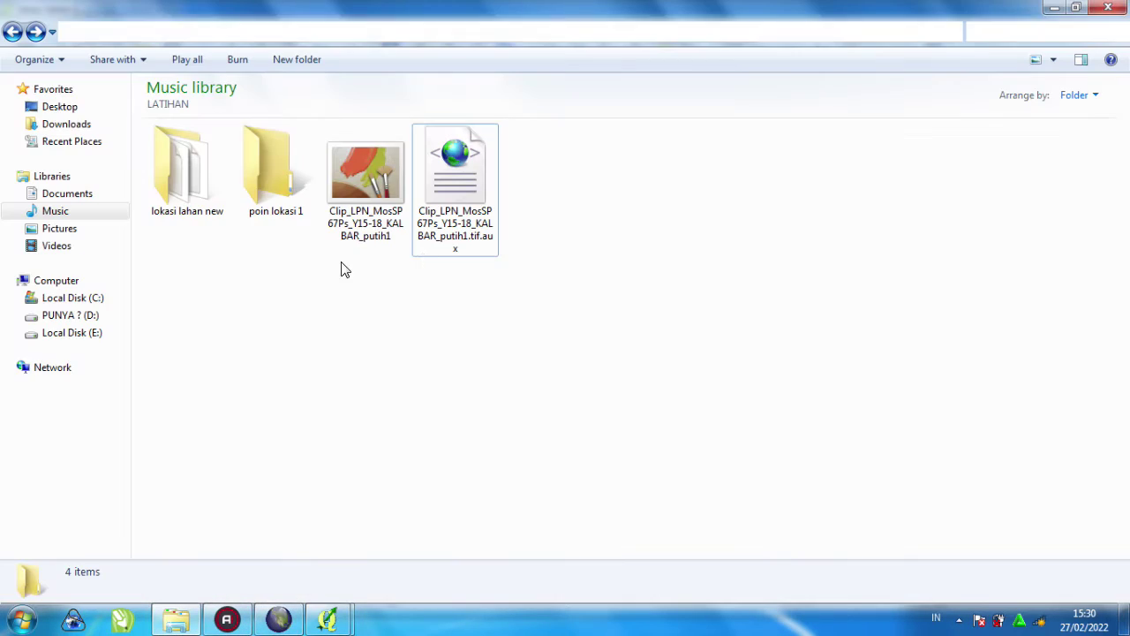
pyautogui.doubleClick(290, 188)
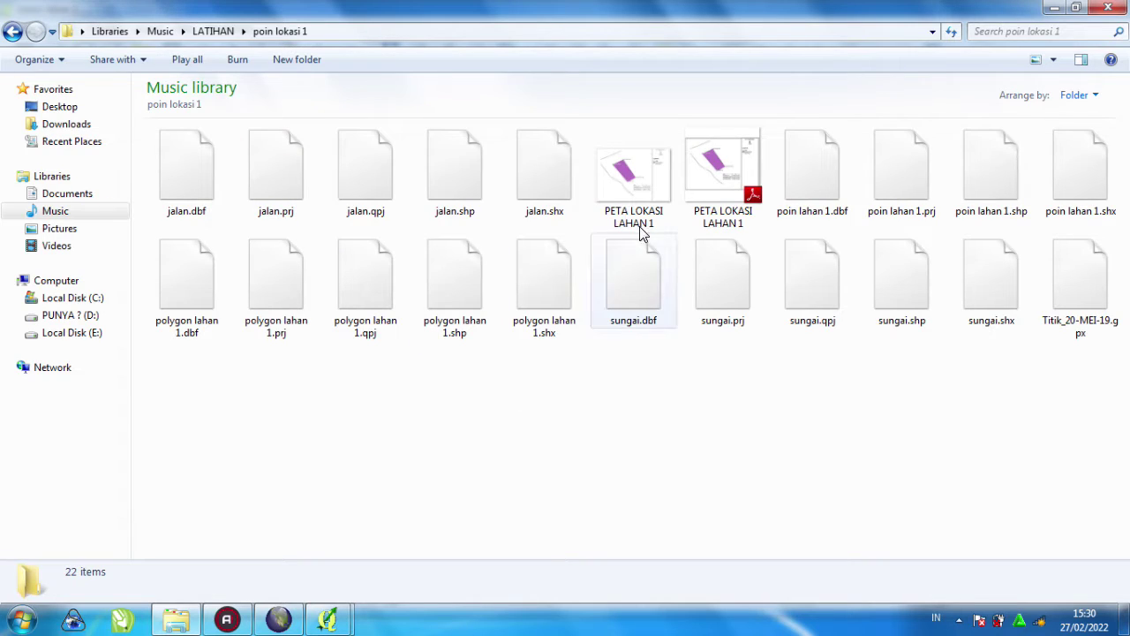
pyautogui.click(644, 193)
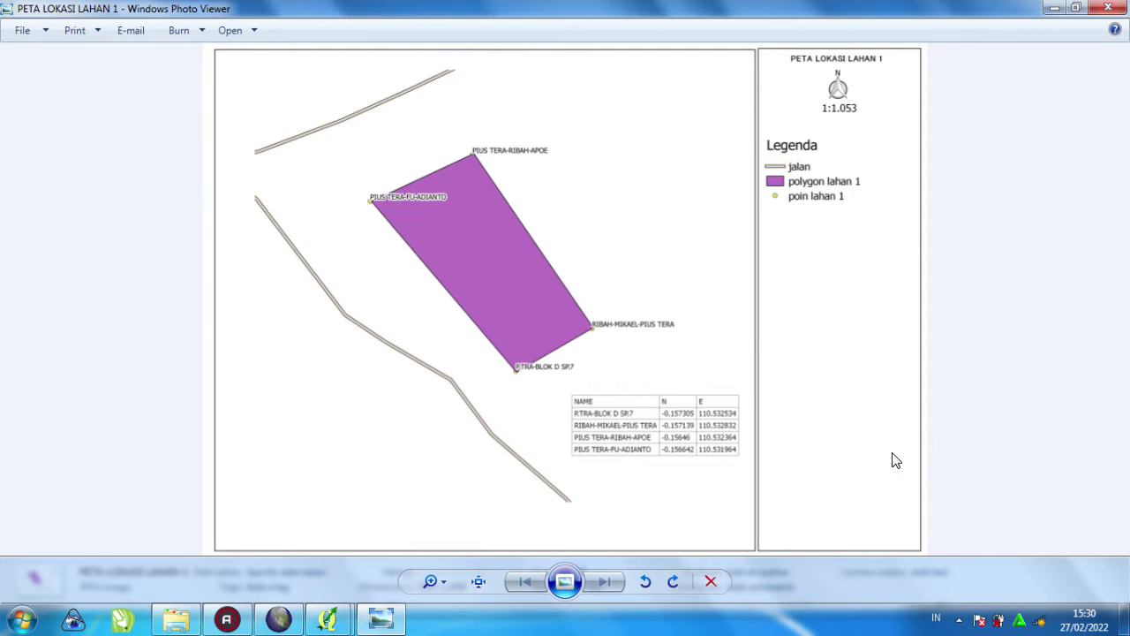
pyautogui.click(1110, 8)
pyautogui.click(753, 181)
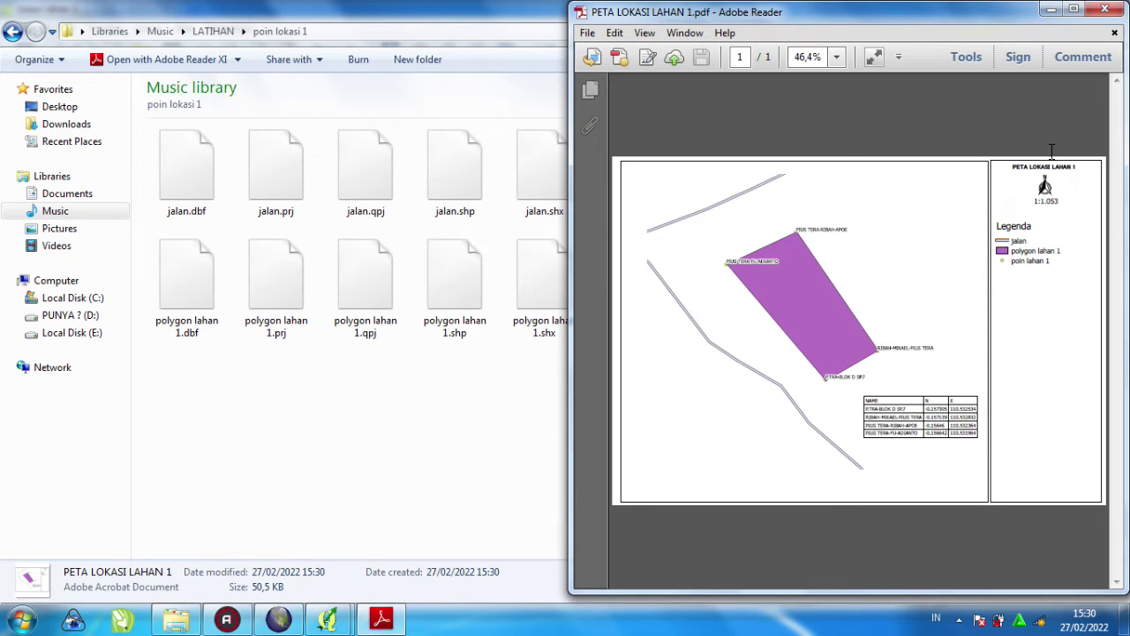
pyautogui.click(1118, 7)
# - Return to the print composer, close it, and bring up the main QGIS window
pyautogui.click(406, 525)
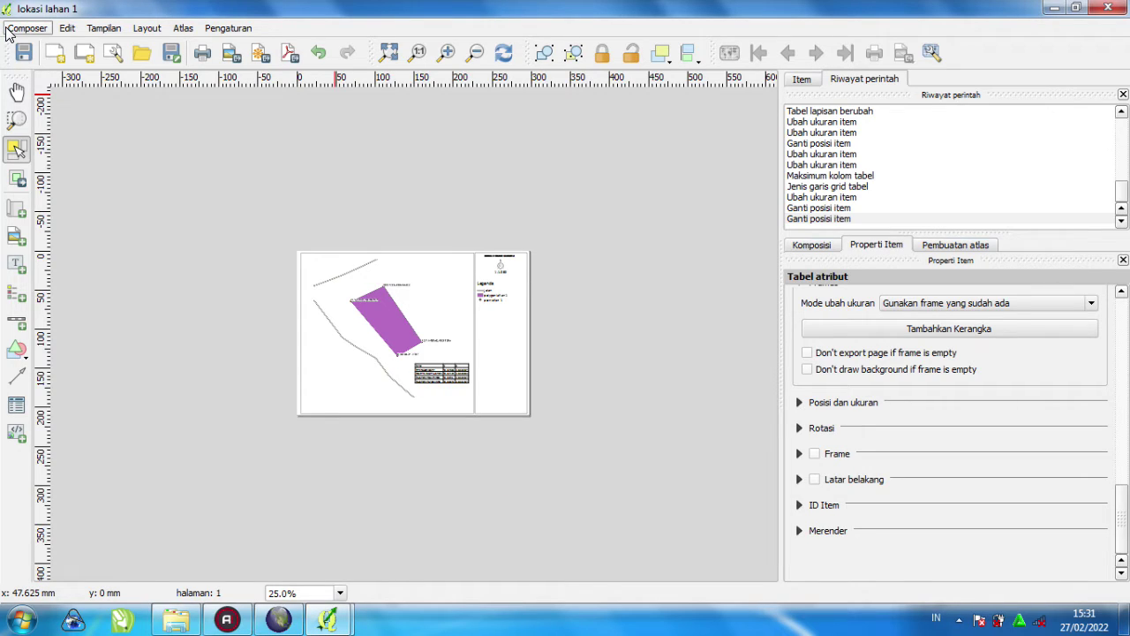
pyautogui.click(27, 28)
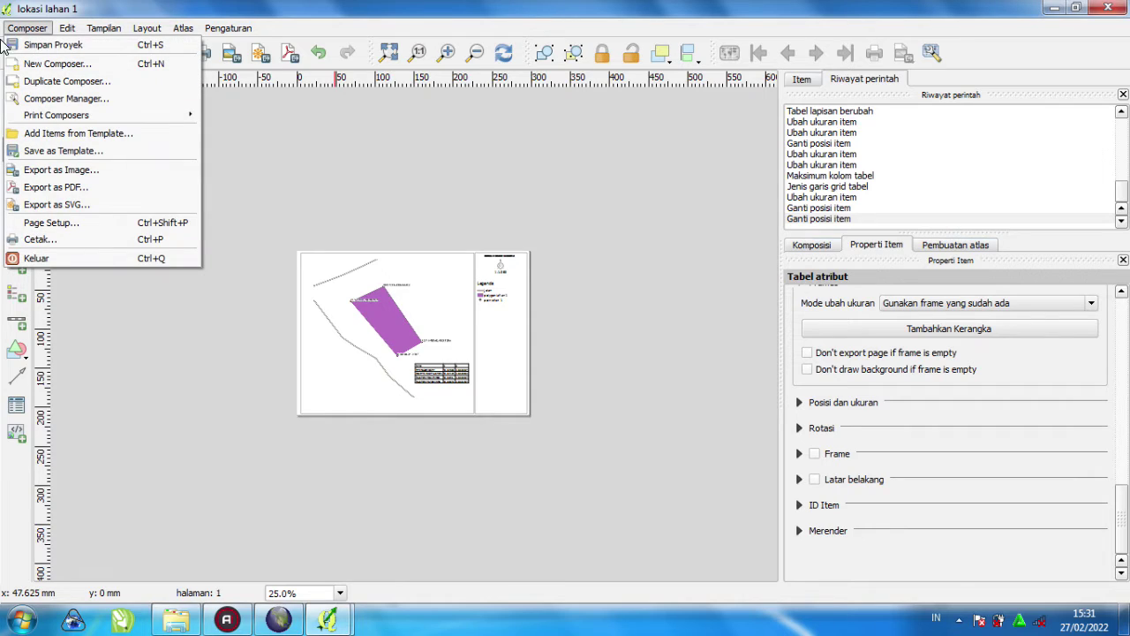
pyautogui.click(34, 258)
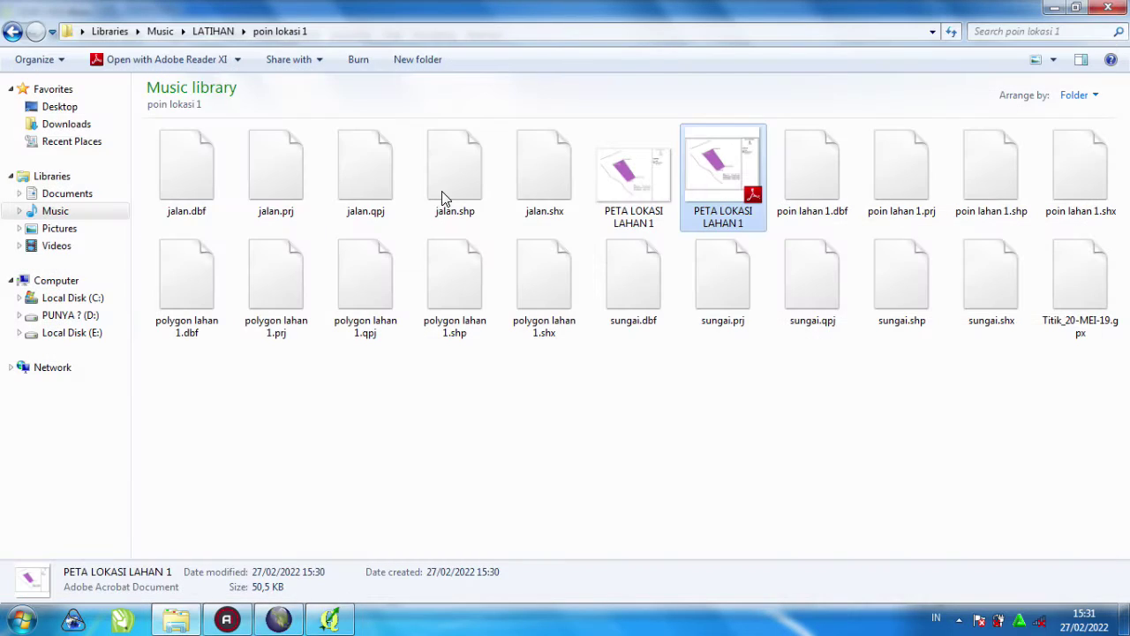
pyautogui.click(347, 625)
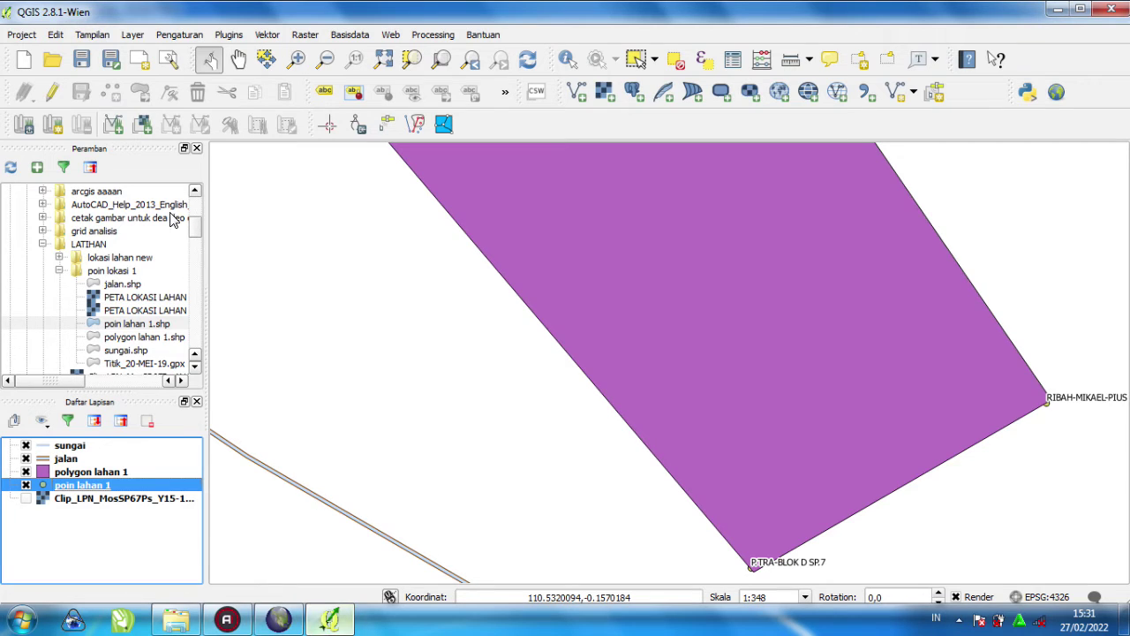
# - Quit the program and save the project as LOKASI LAHAN 1 in the poin lokasi 1 folder under Music/LATIHAN
pyautogui.click(22, 35)
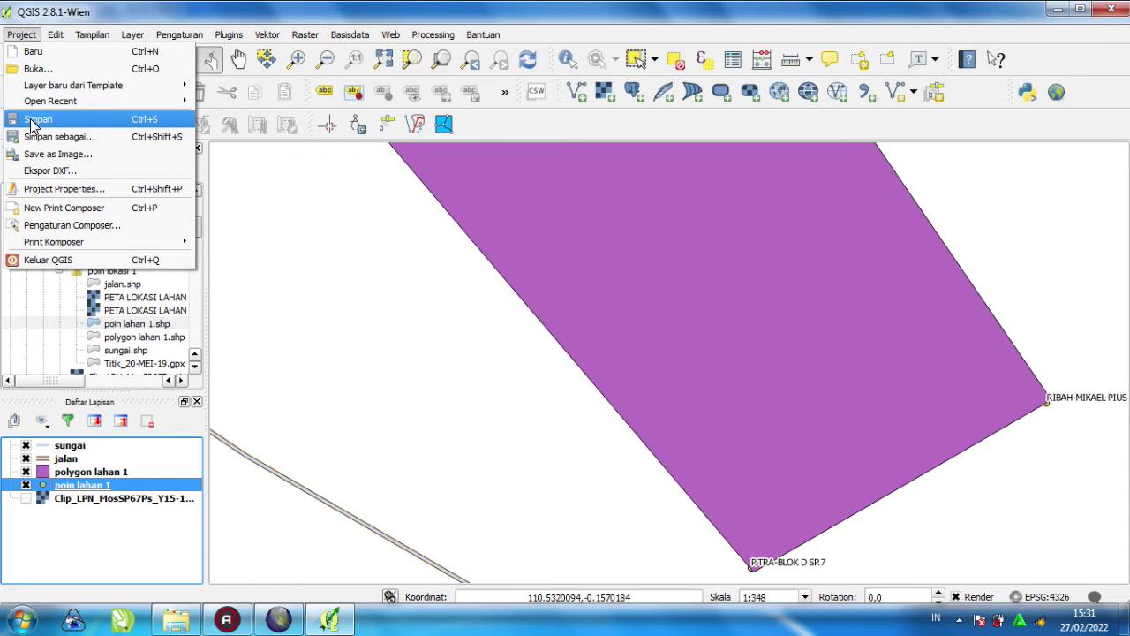
pyautogui.click(39, 259)
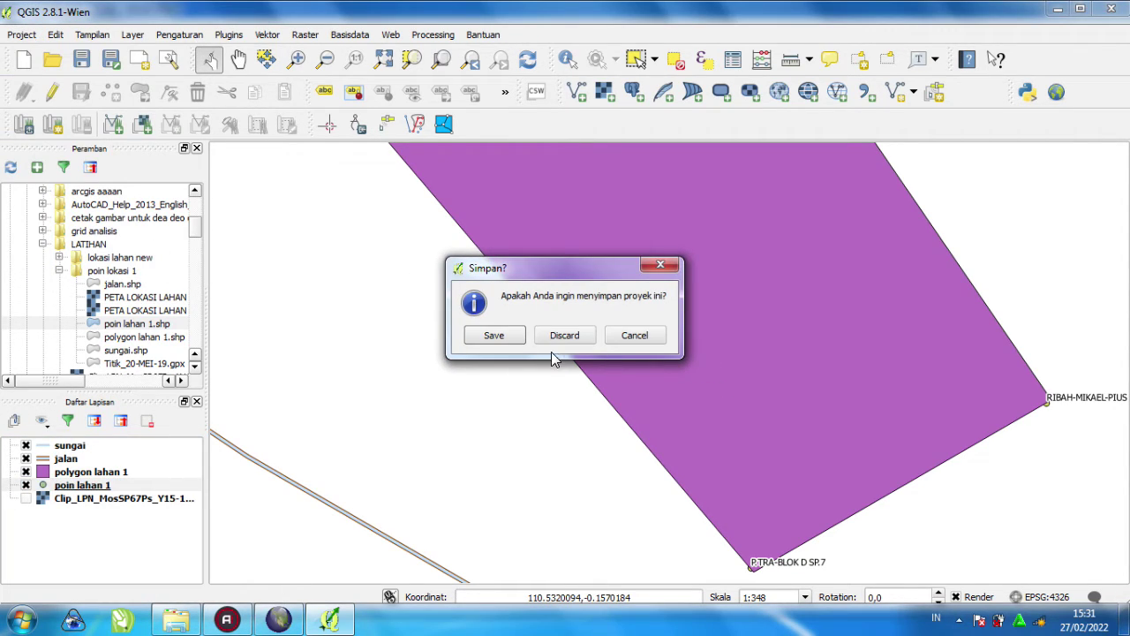
pyautogui.click(495, 334)
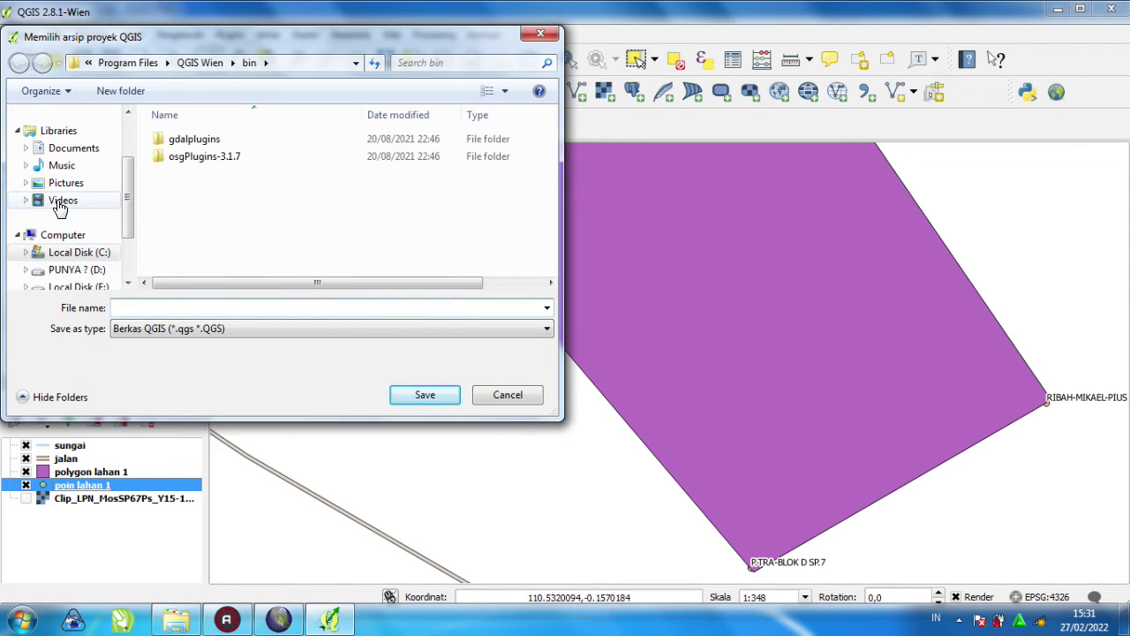
pyautogui.click(63, 166)
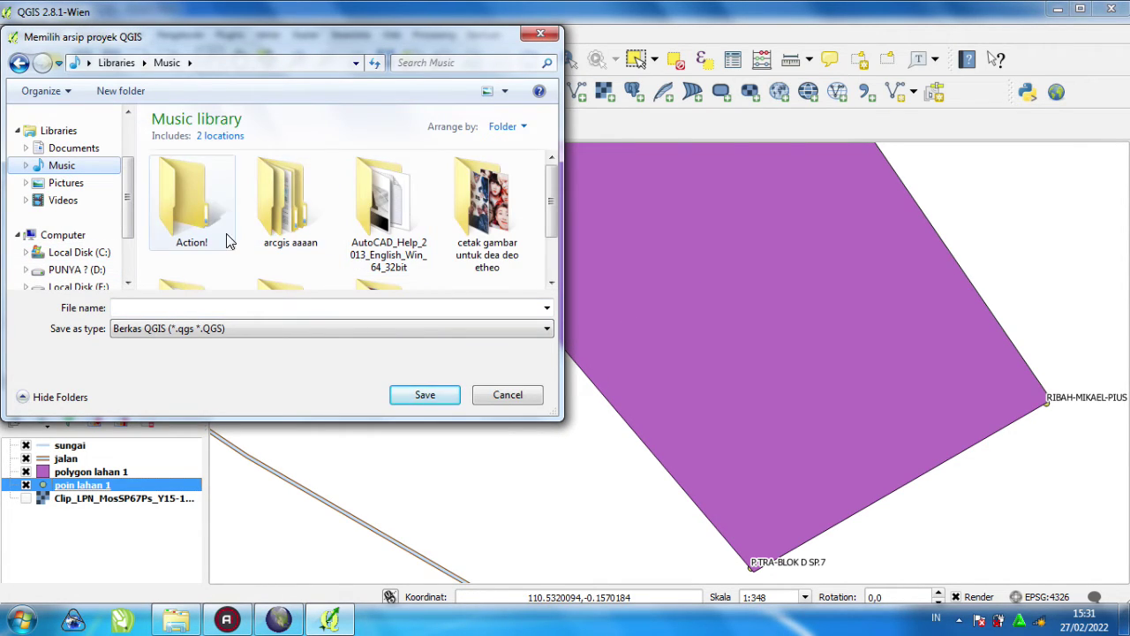
pyautogui.scroll(-2, 281, 212)
pyautogui.doubleClick(283, 219)
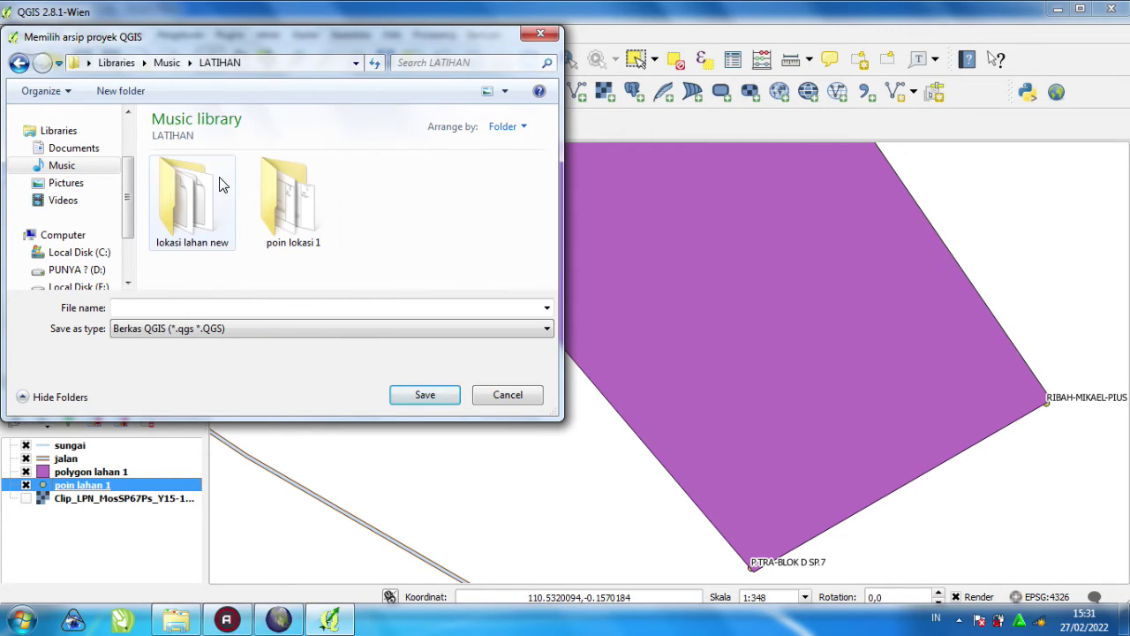
pyautogui.doubleClick(277, 218)
pyautogui.click(184, 306)
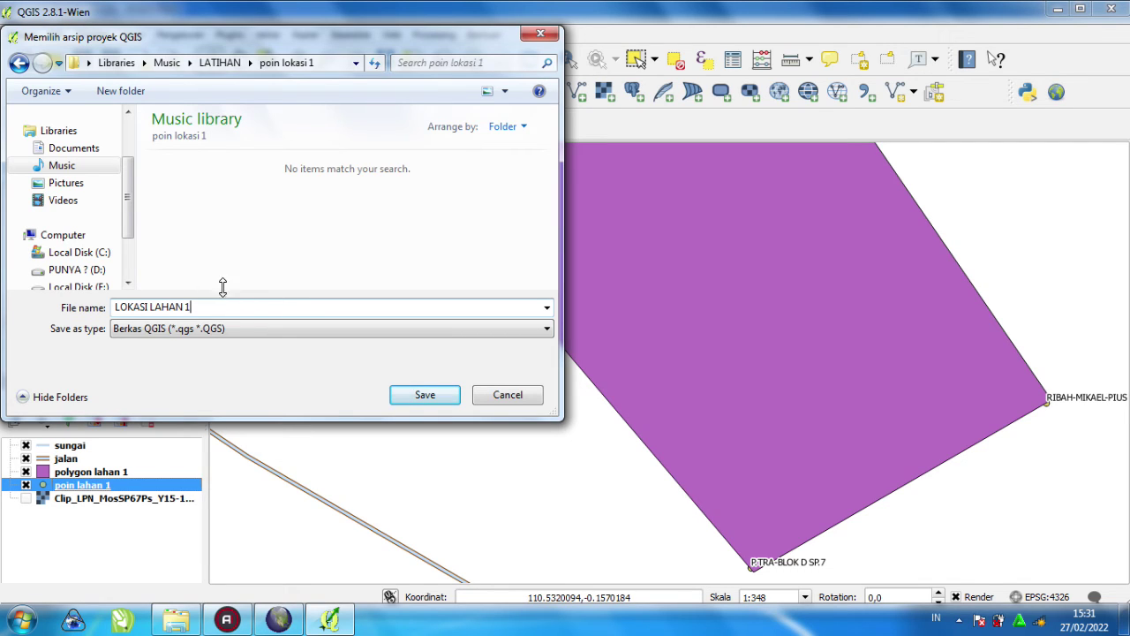
pyautogui.click(441, 394)
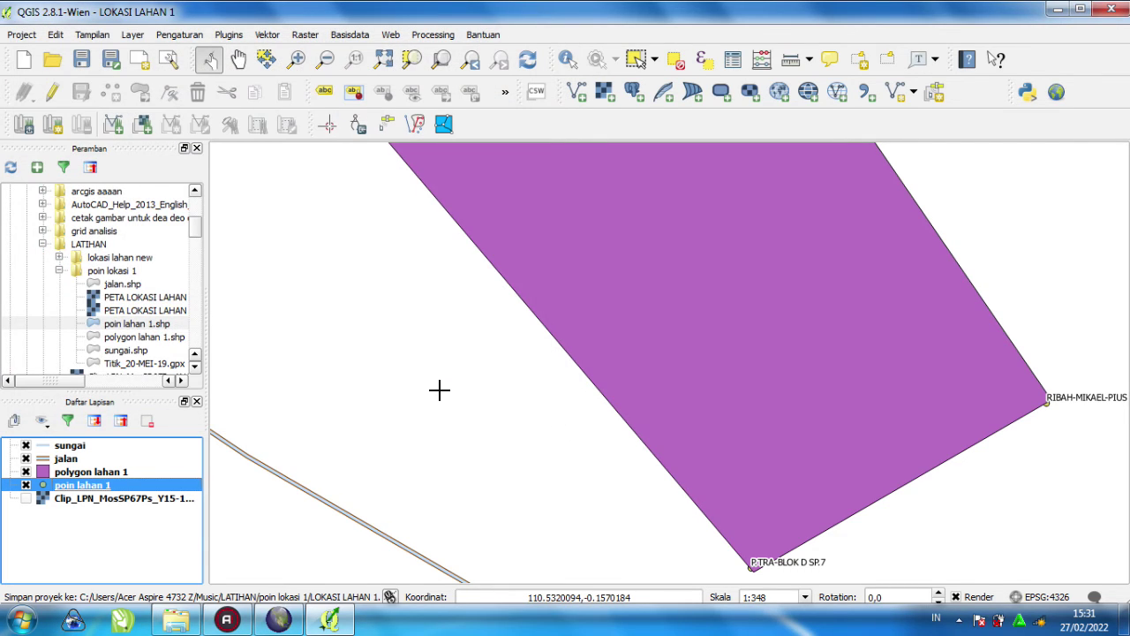